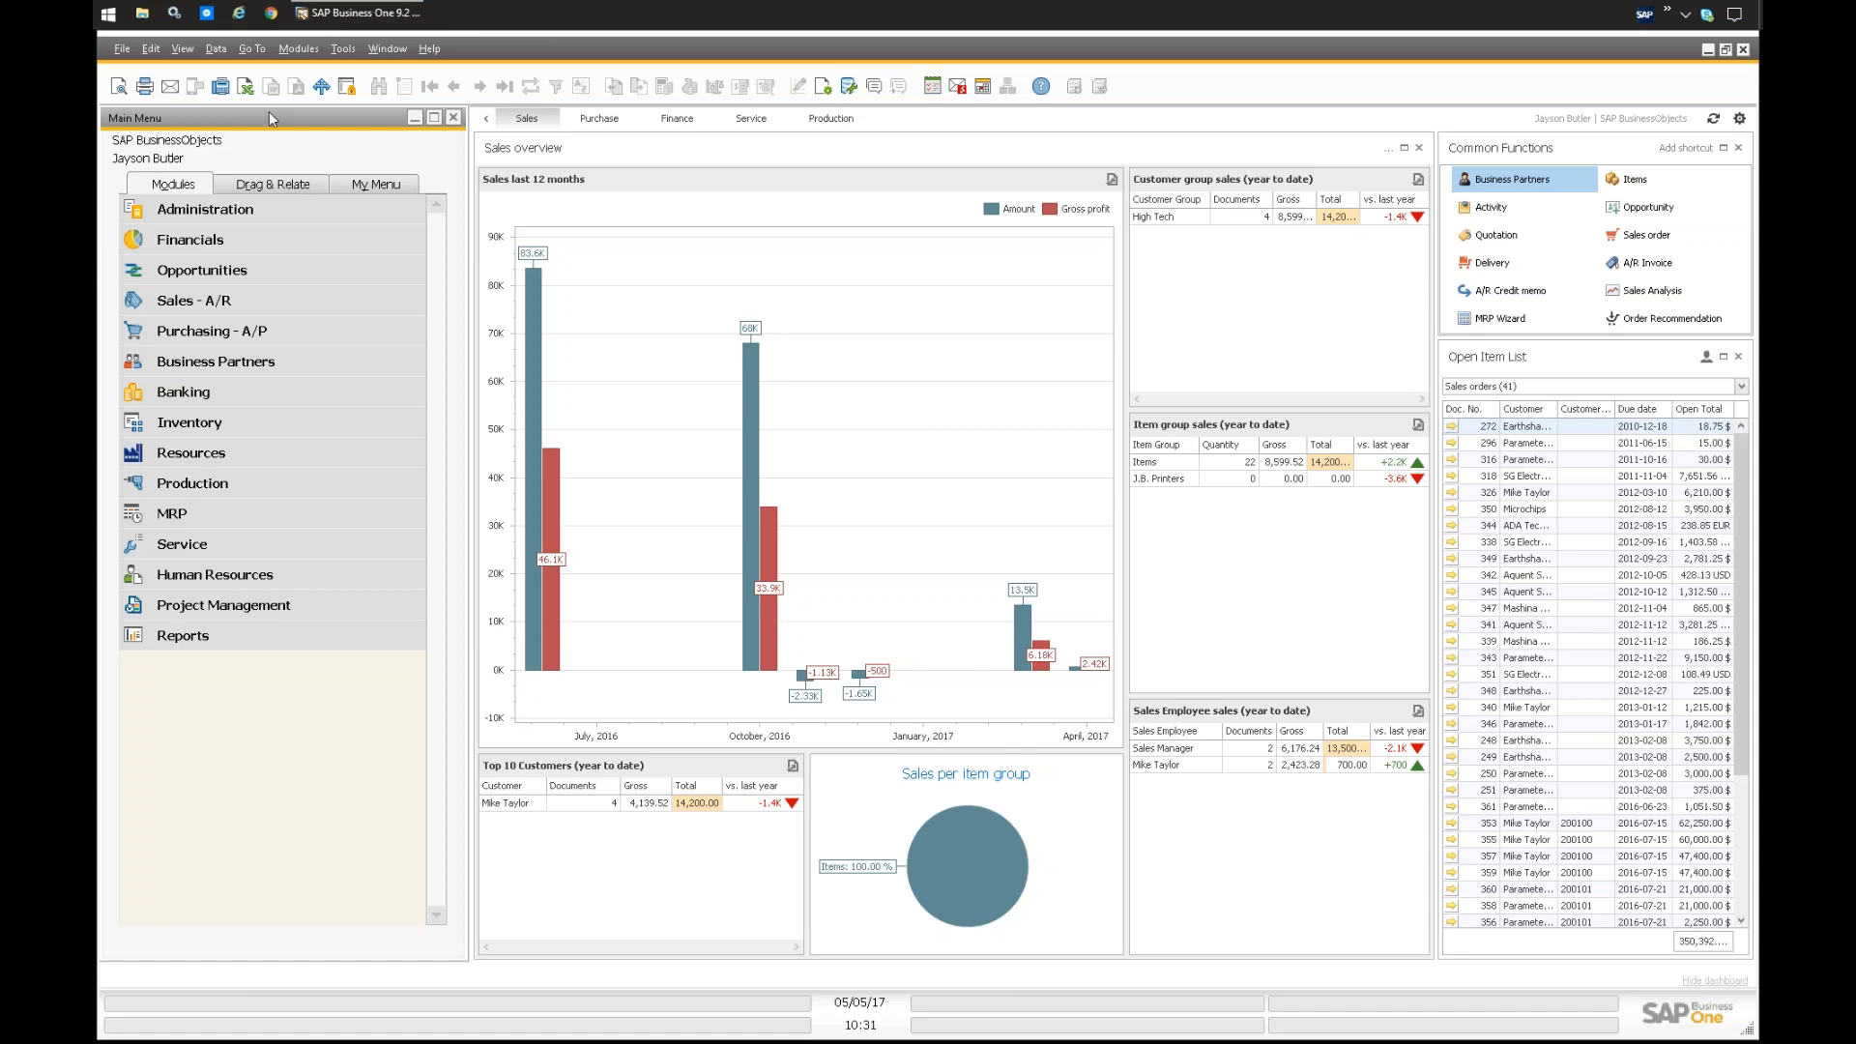
Step: Start a new sales blanket agreement from the Sales - A/R module
{"action": "left_click", "coordinate": [185, 306]}
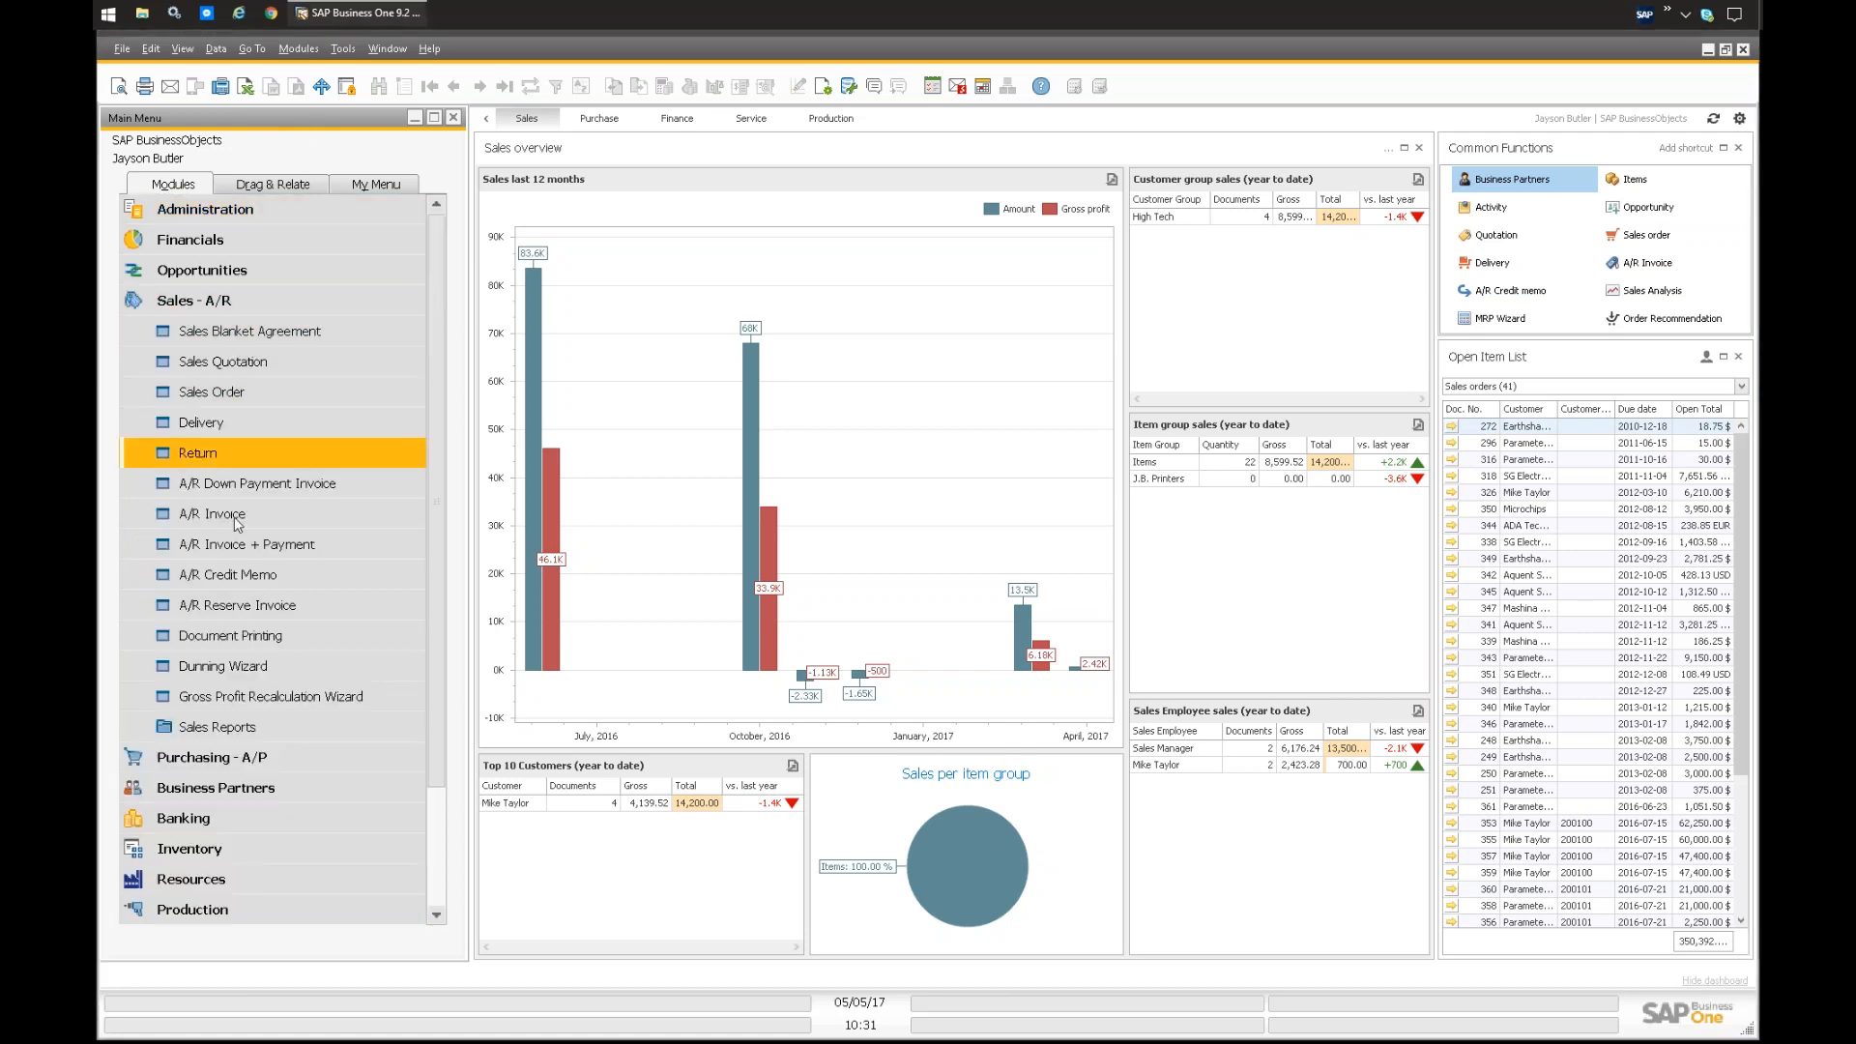
{"action": "left_click", "coordinate": [239, 333]}
{"action": "left_click_drag", "start_coordinate": [621, 159], "coordinate": [579, 170]}
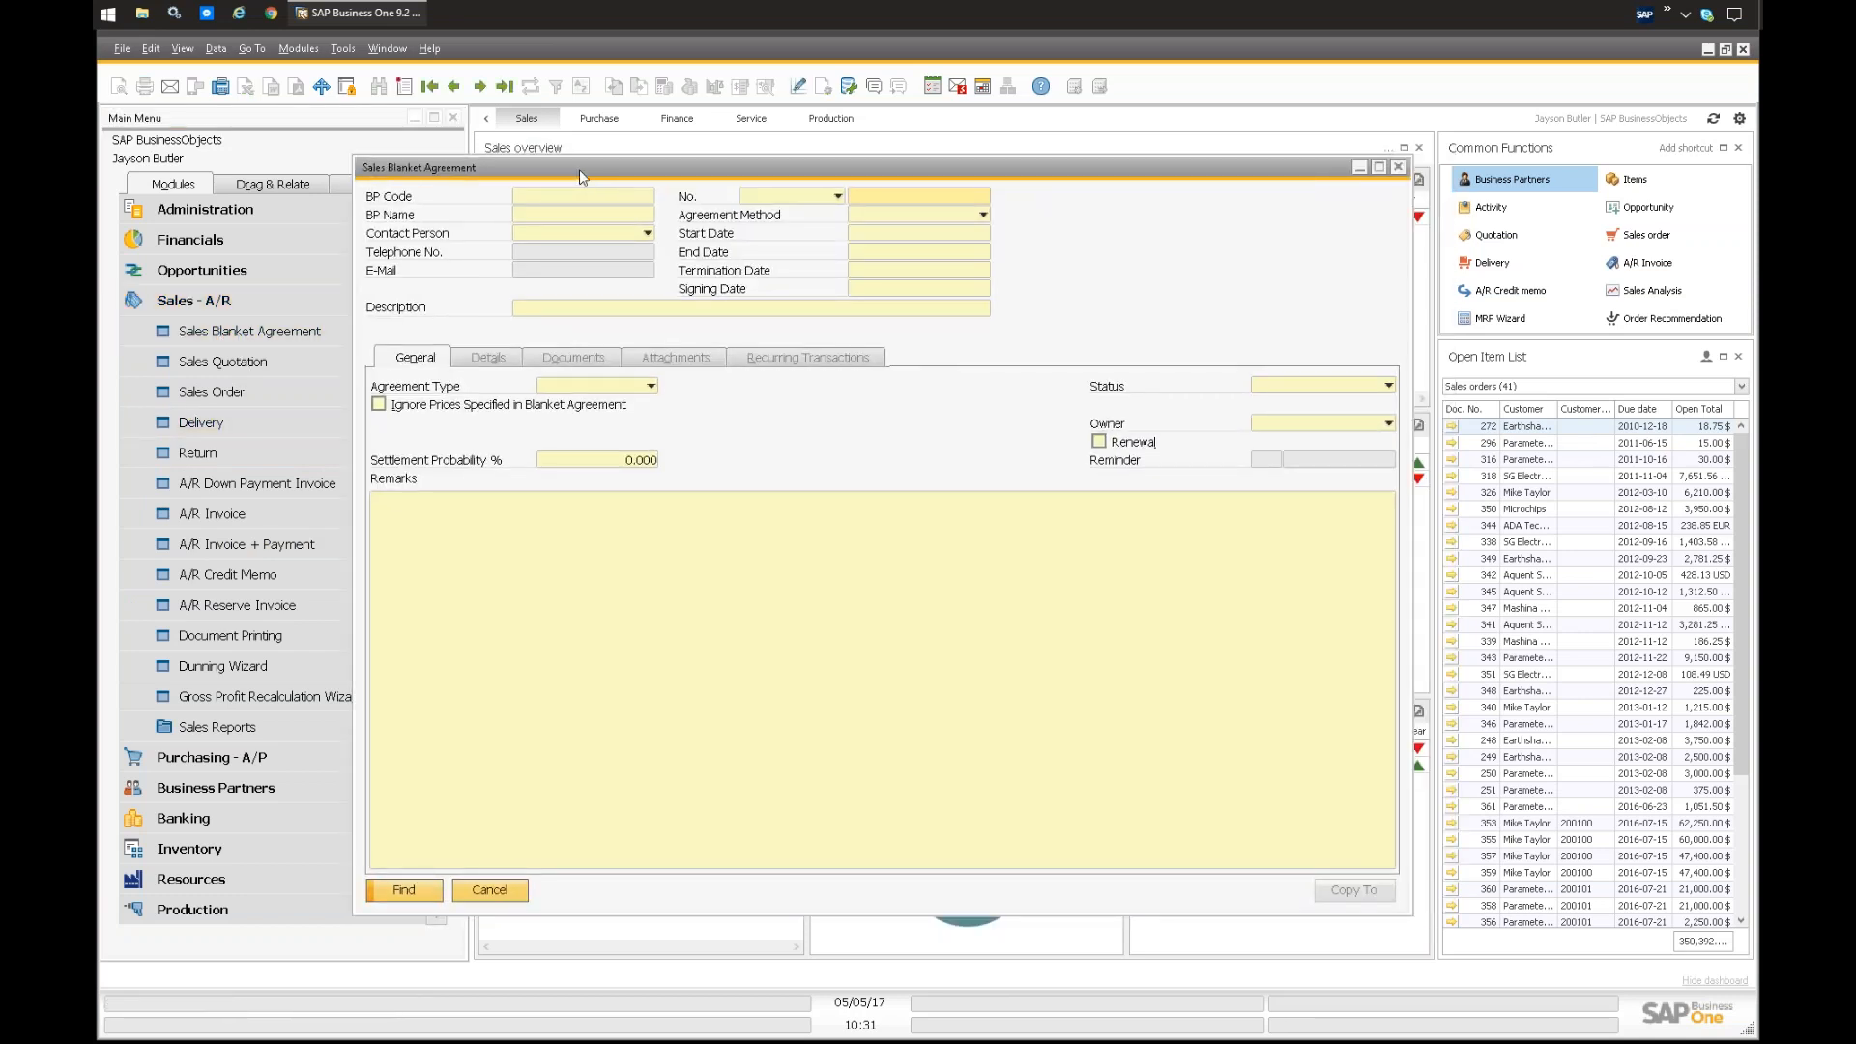
{"action": "key", "text": "ctrl+a"}
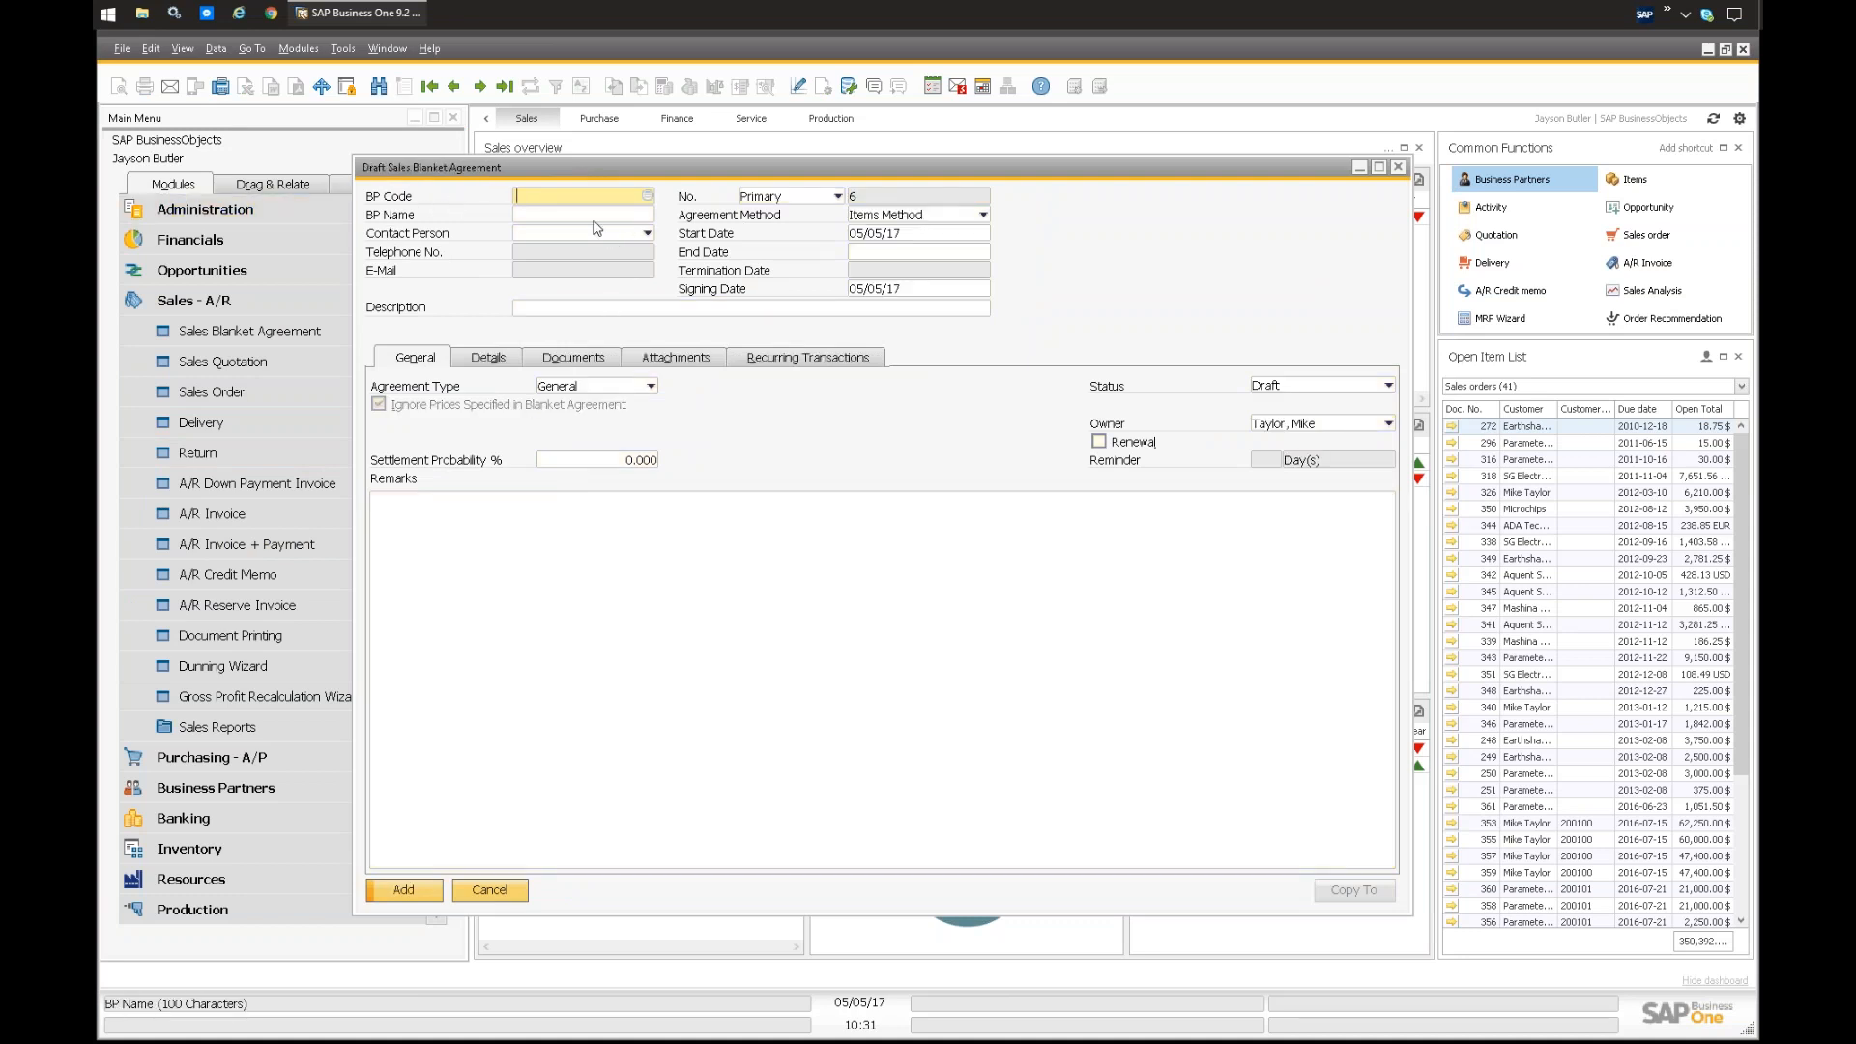
Step: Fill in the business partner by entering the customer's first name as the BP name
{"action": "left_click", "coordinate": [556, 215]}
{"action": "type", "text": "mike"}
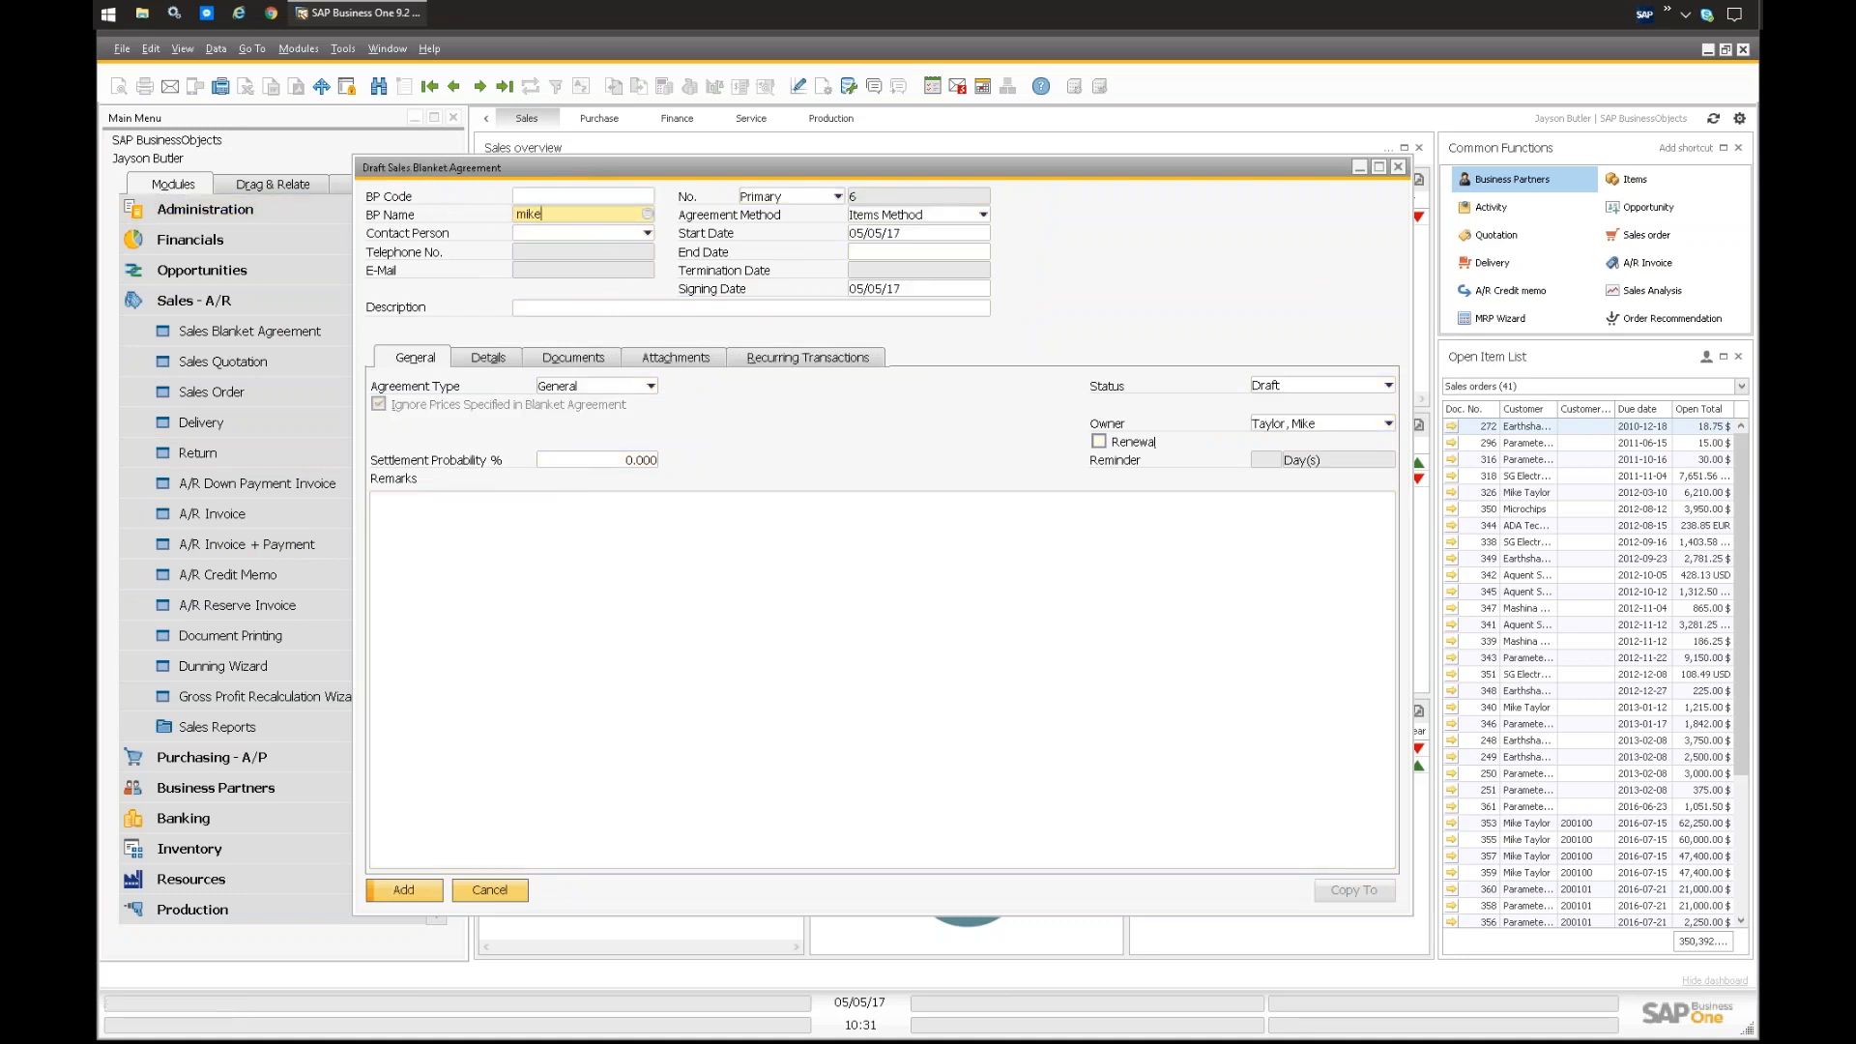
{"action": "key", "text": "Tab"}
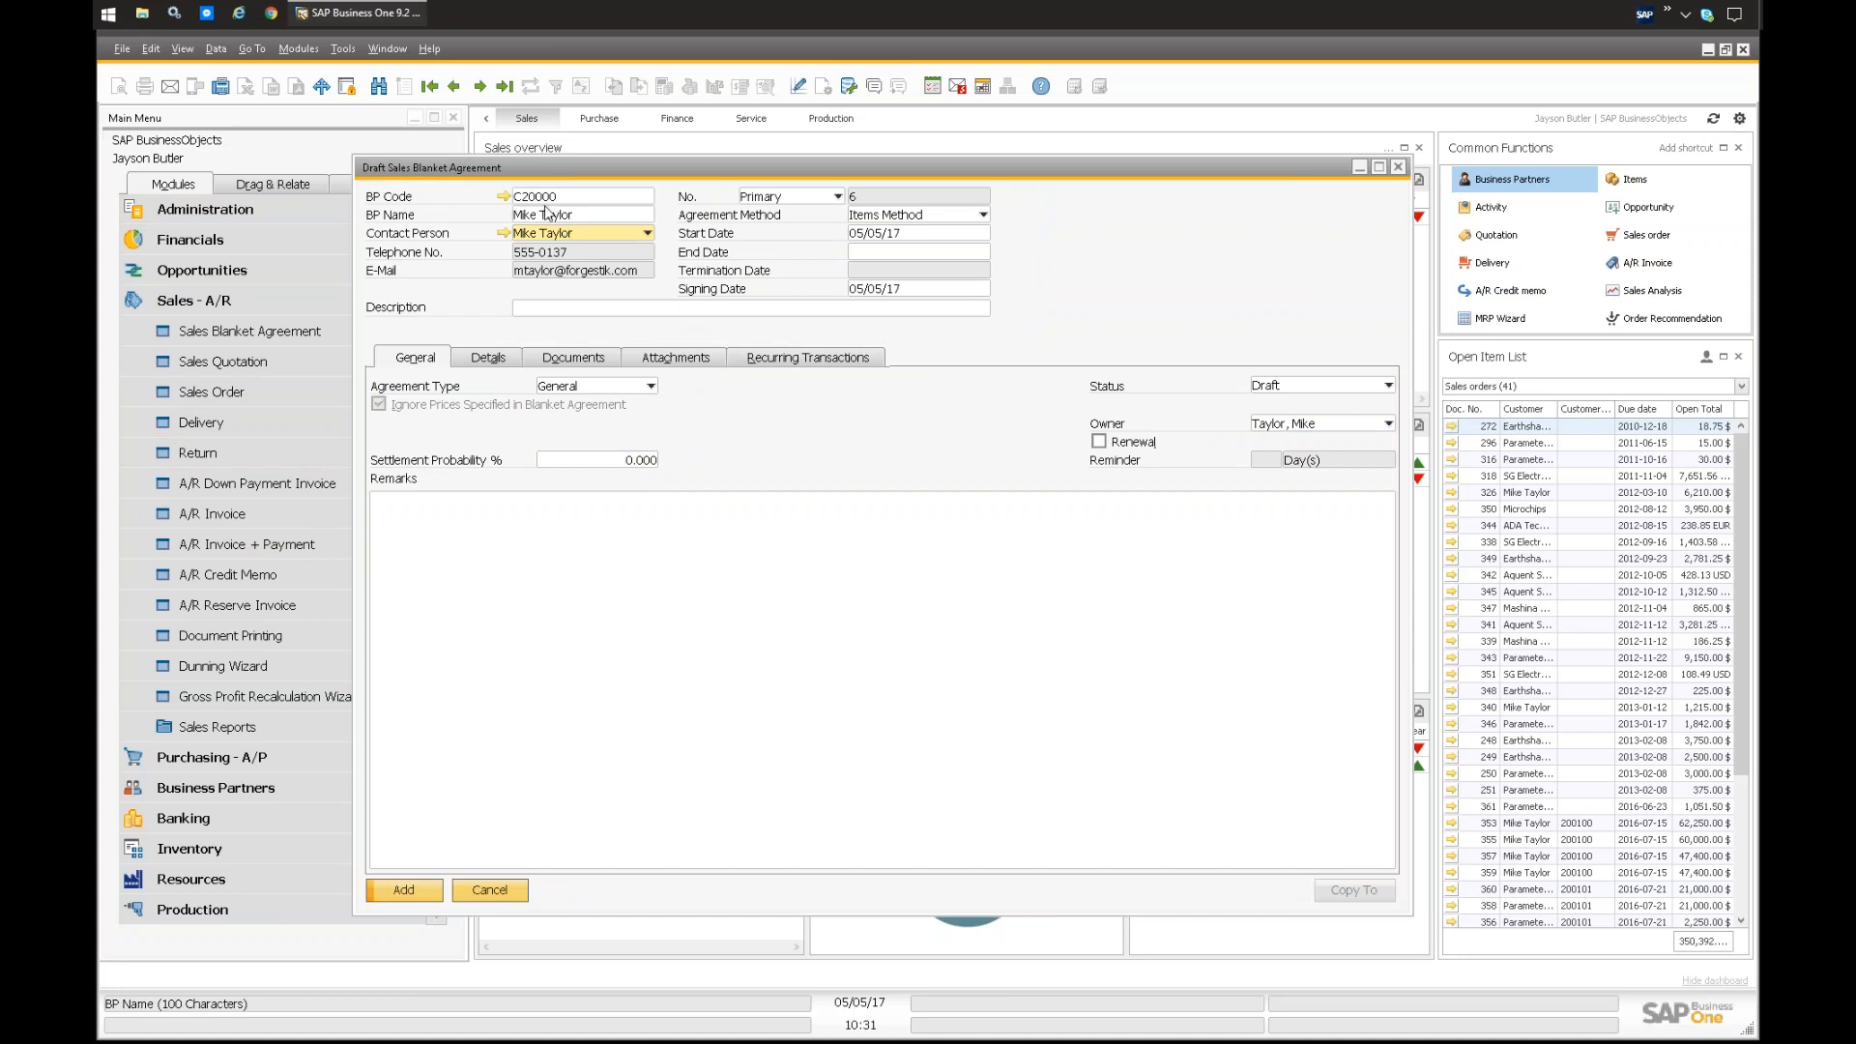
Step: Try the Monetary Method for the agreement to compare its detail columns with those of the Items Method, and return to the Items Method
{"action": "left_click", "coordinate": [908, 217]}
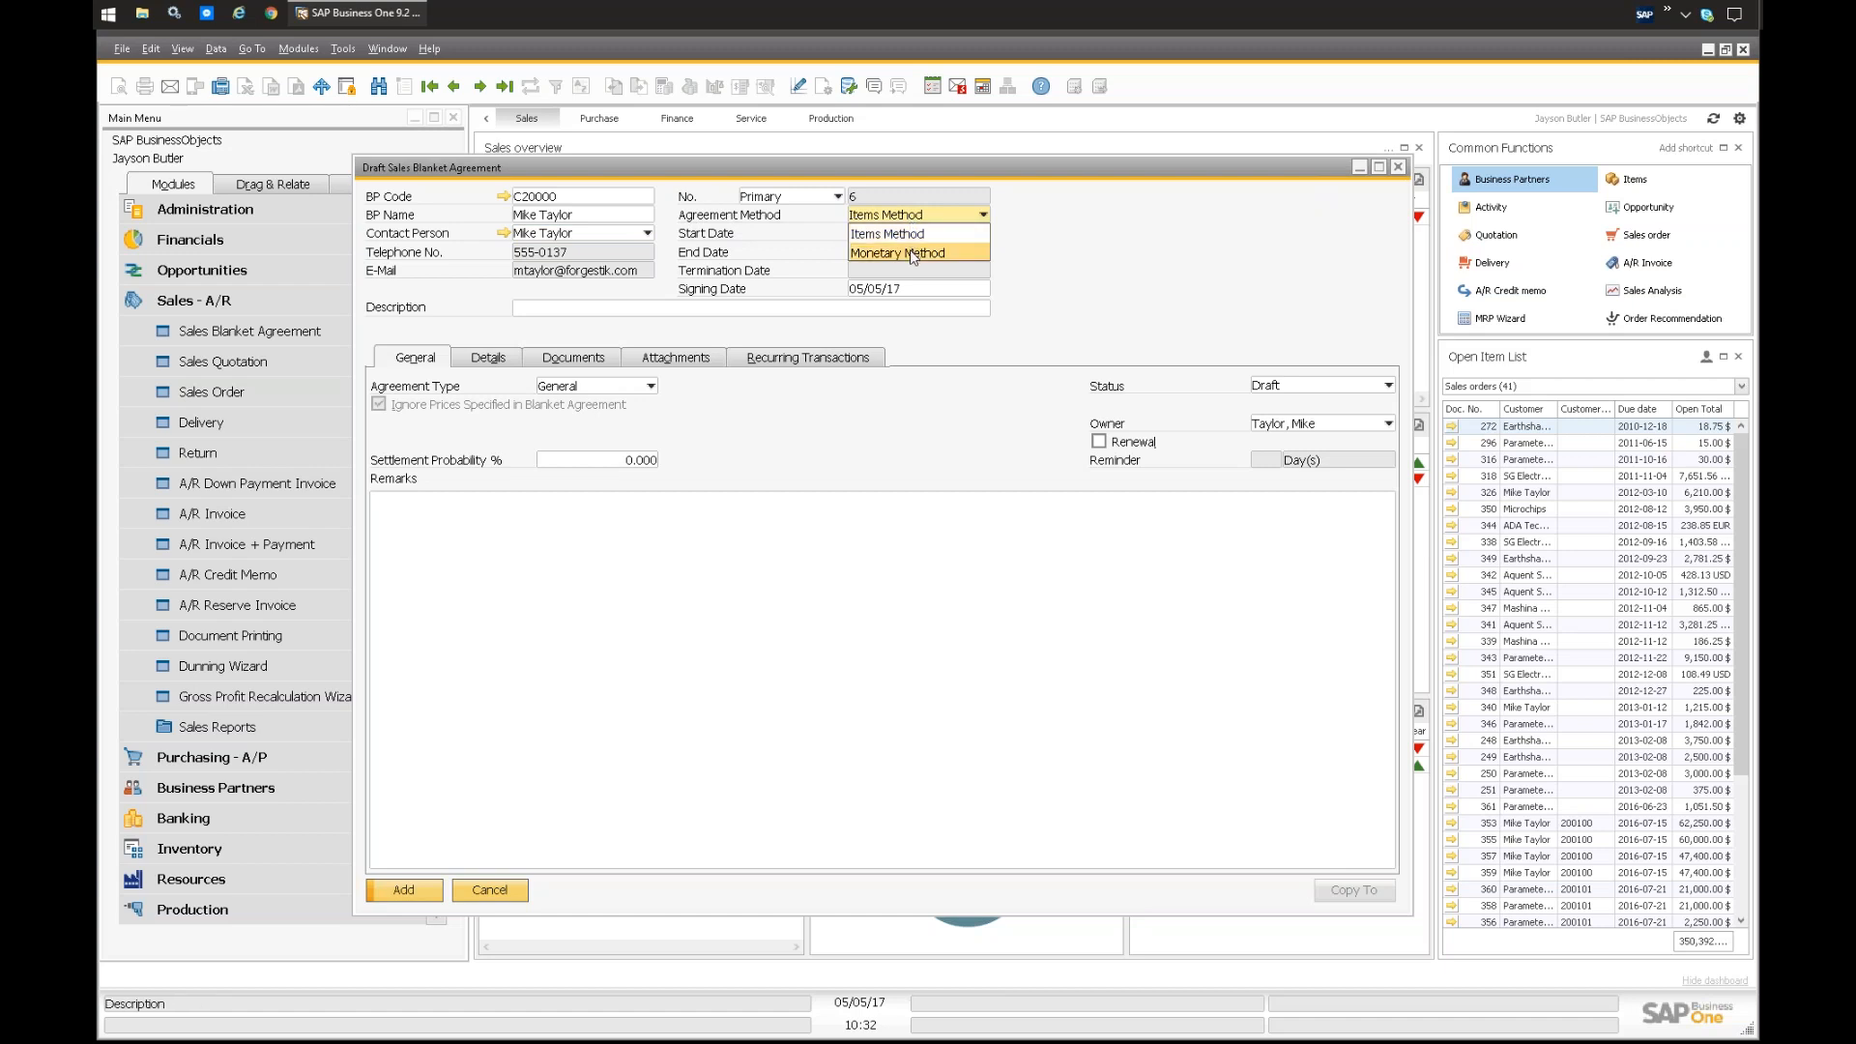
{"action": "left_click", "coordinate": [906, 234]}
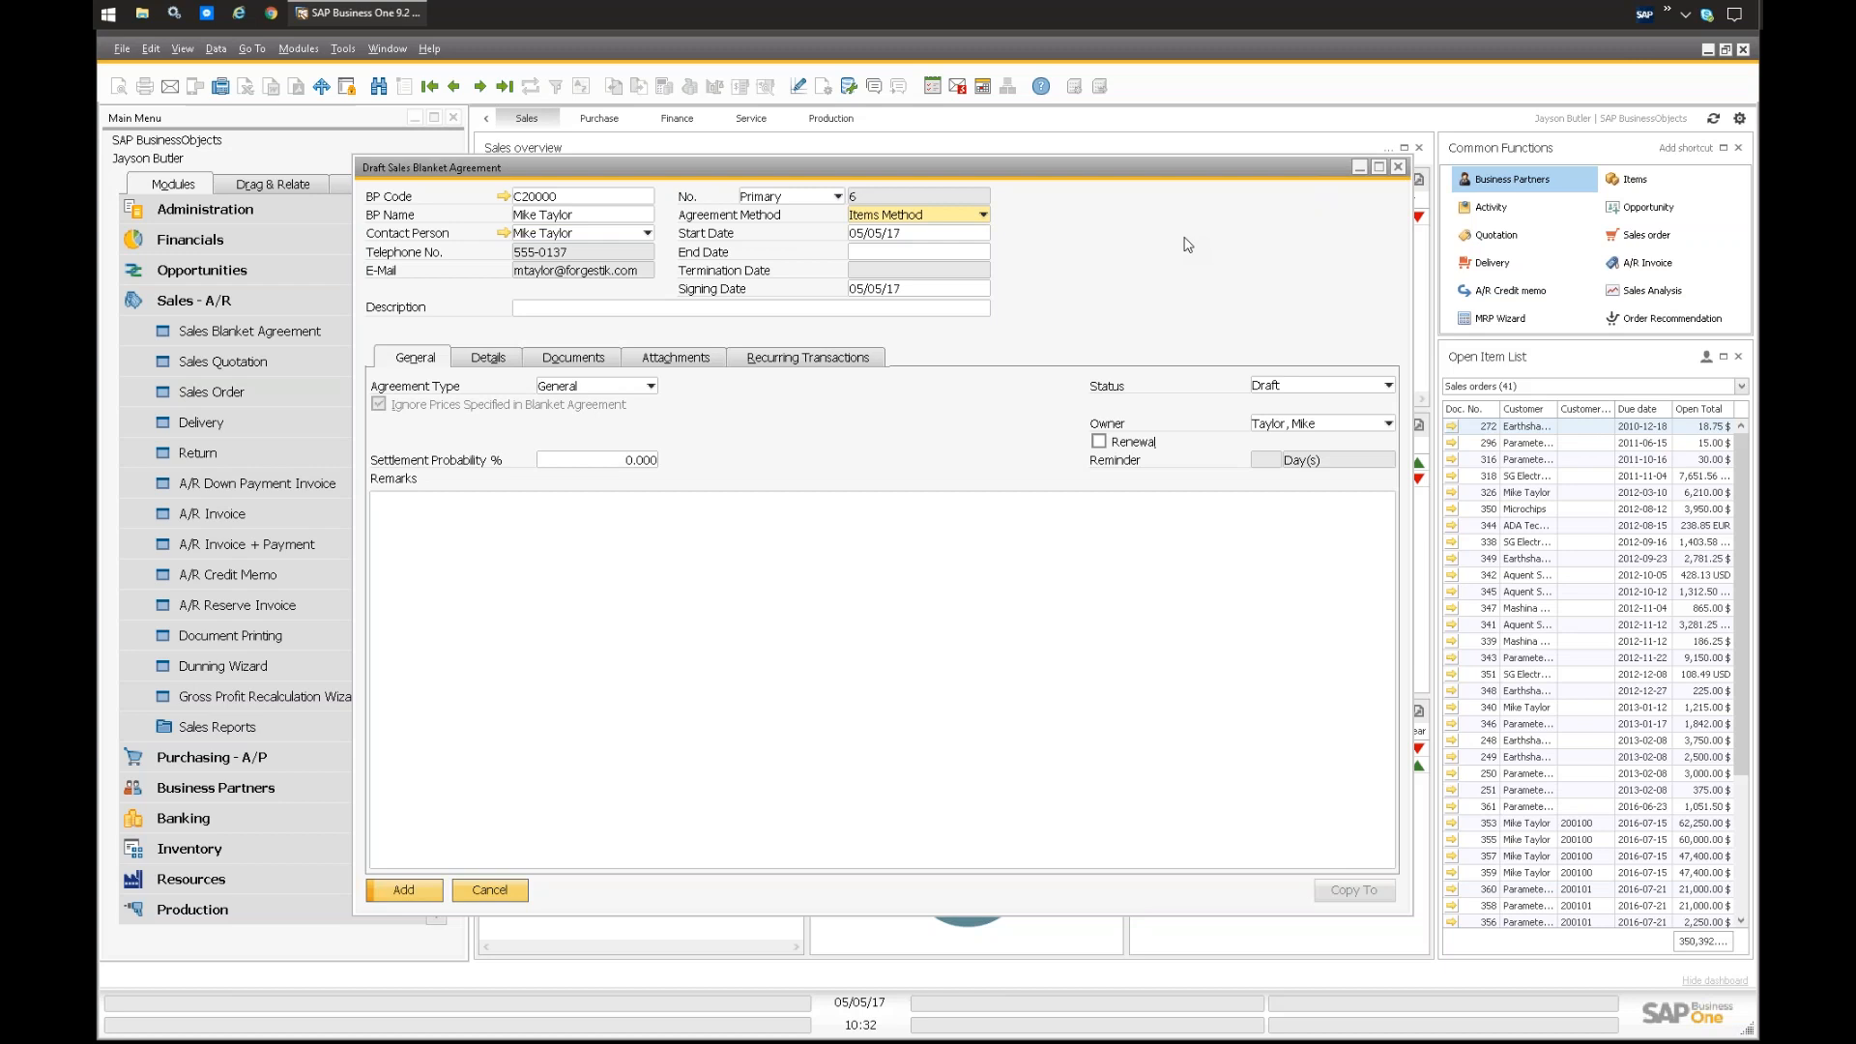
{"action": "left_click", "coordinate": [880, 219]}
{"action": "left_click", "coordinate": [883, 253]}
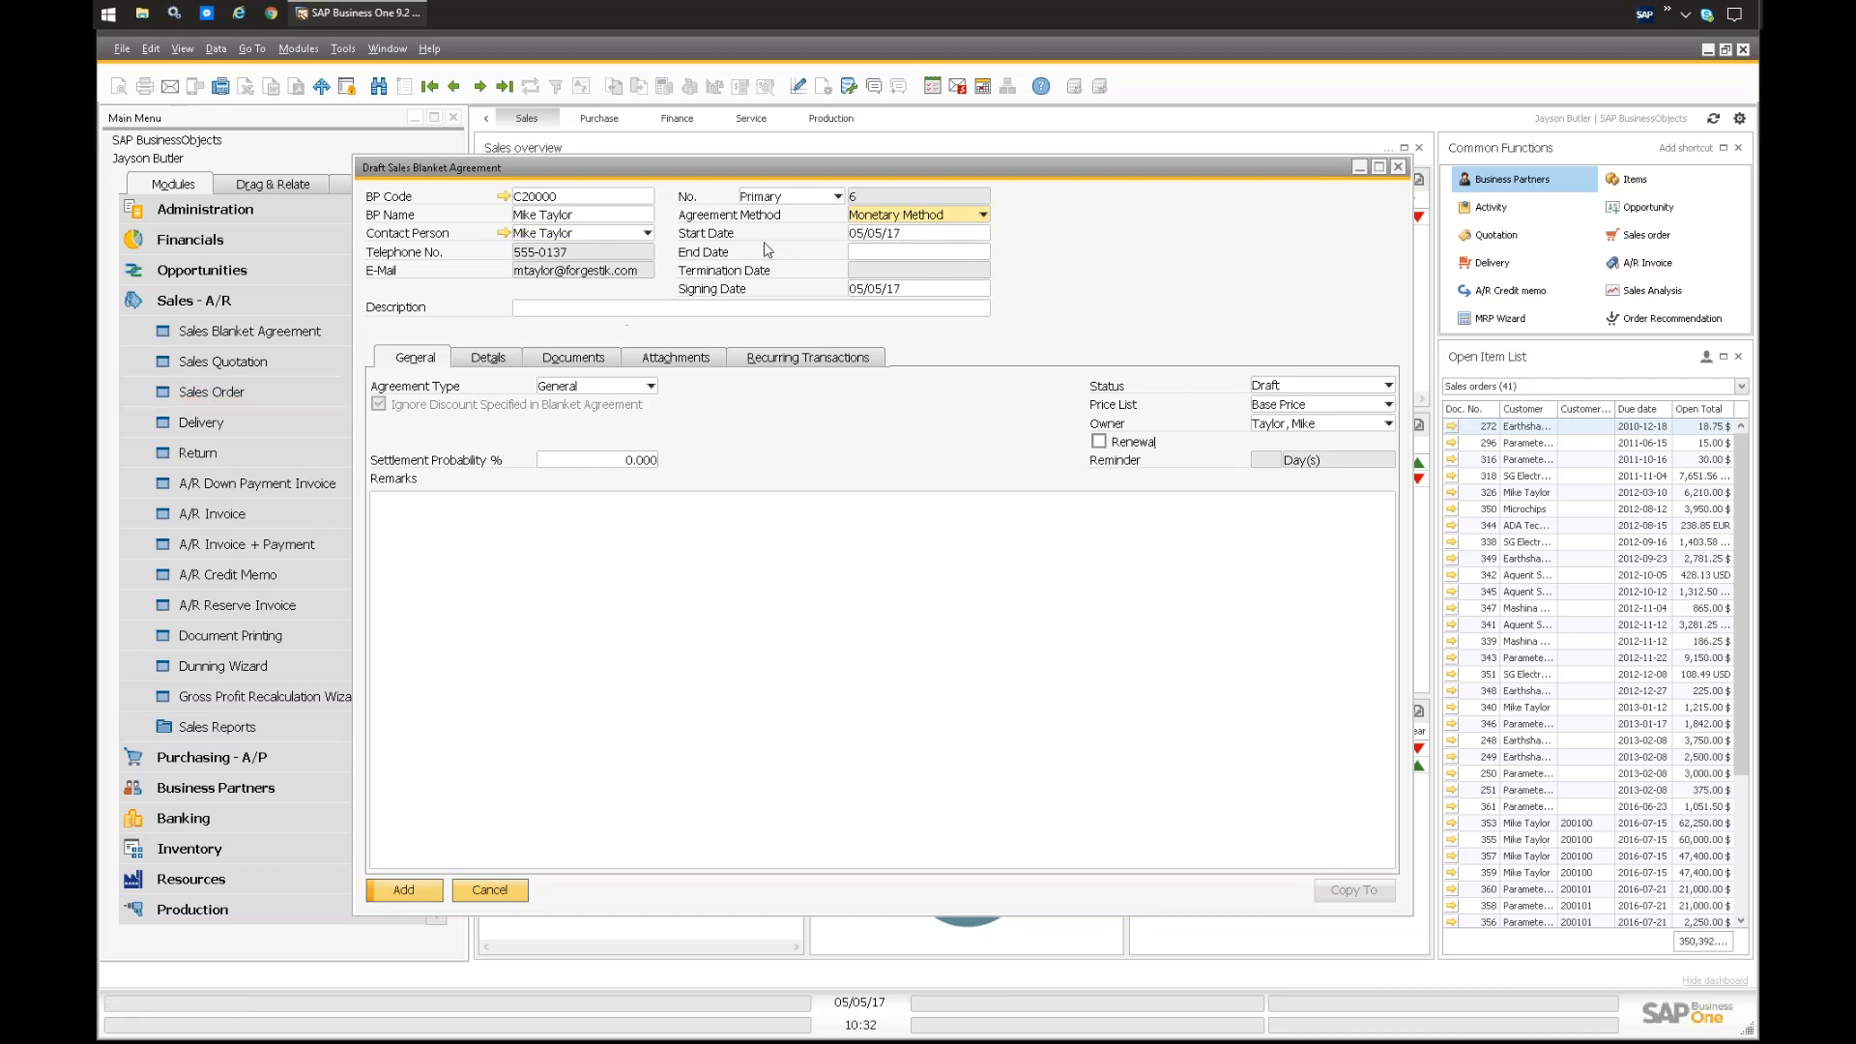
{"action": "left_click", "coordinate": [479, 358]}
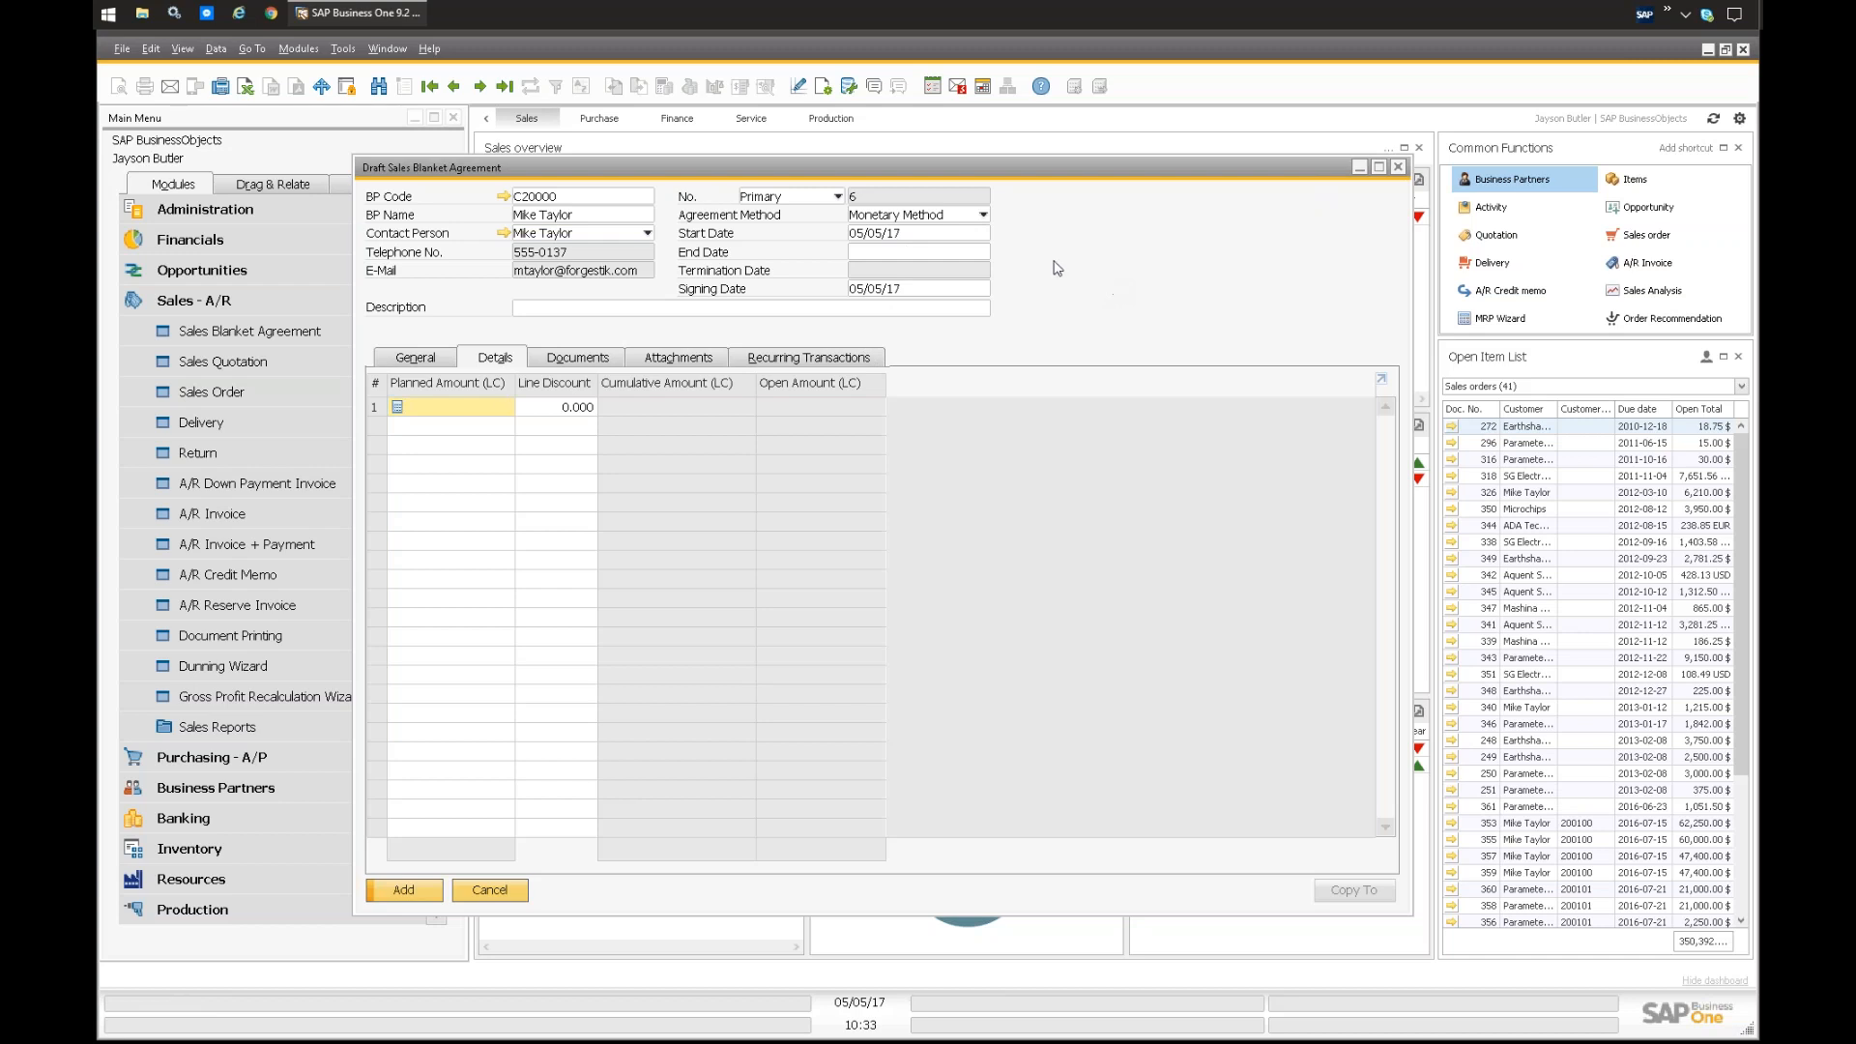
{"action": "left_click", "coordinate": [954, 216]}
{"action": "left_click", "coordinate": [884, 242]}
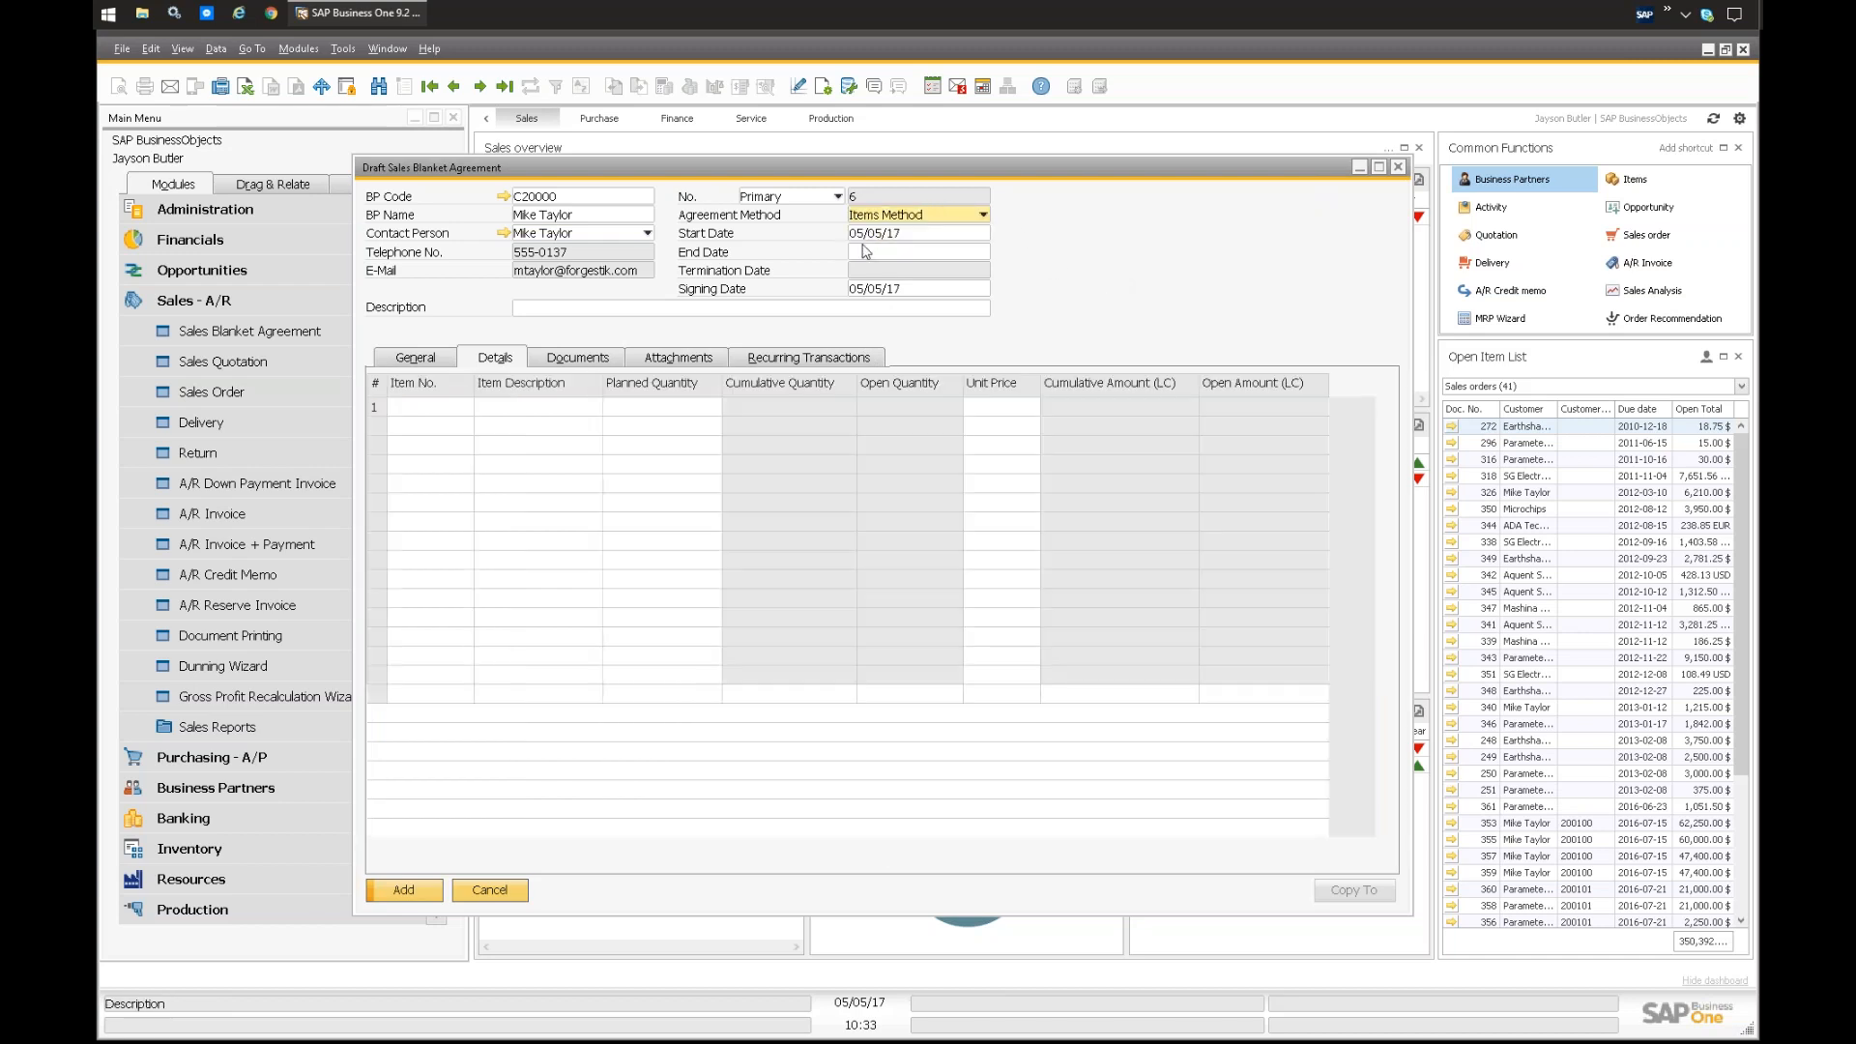
{"action": "left_click", "coordinate": [474, 357]}
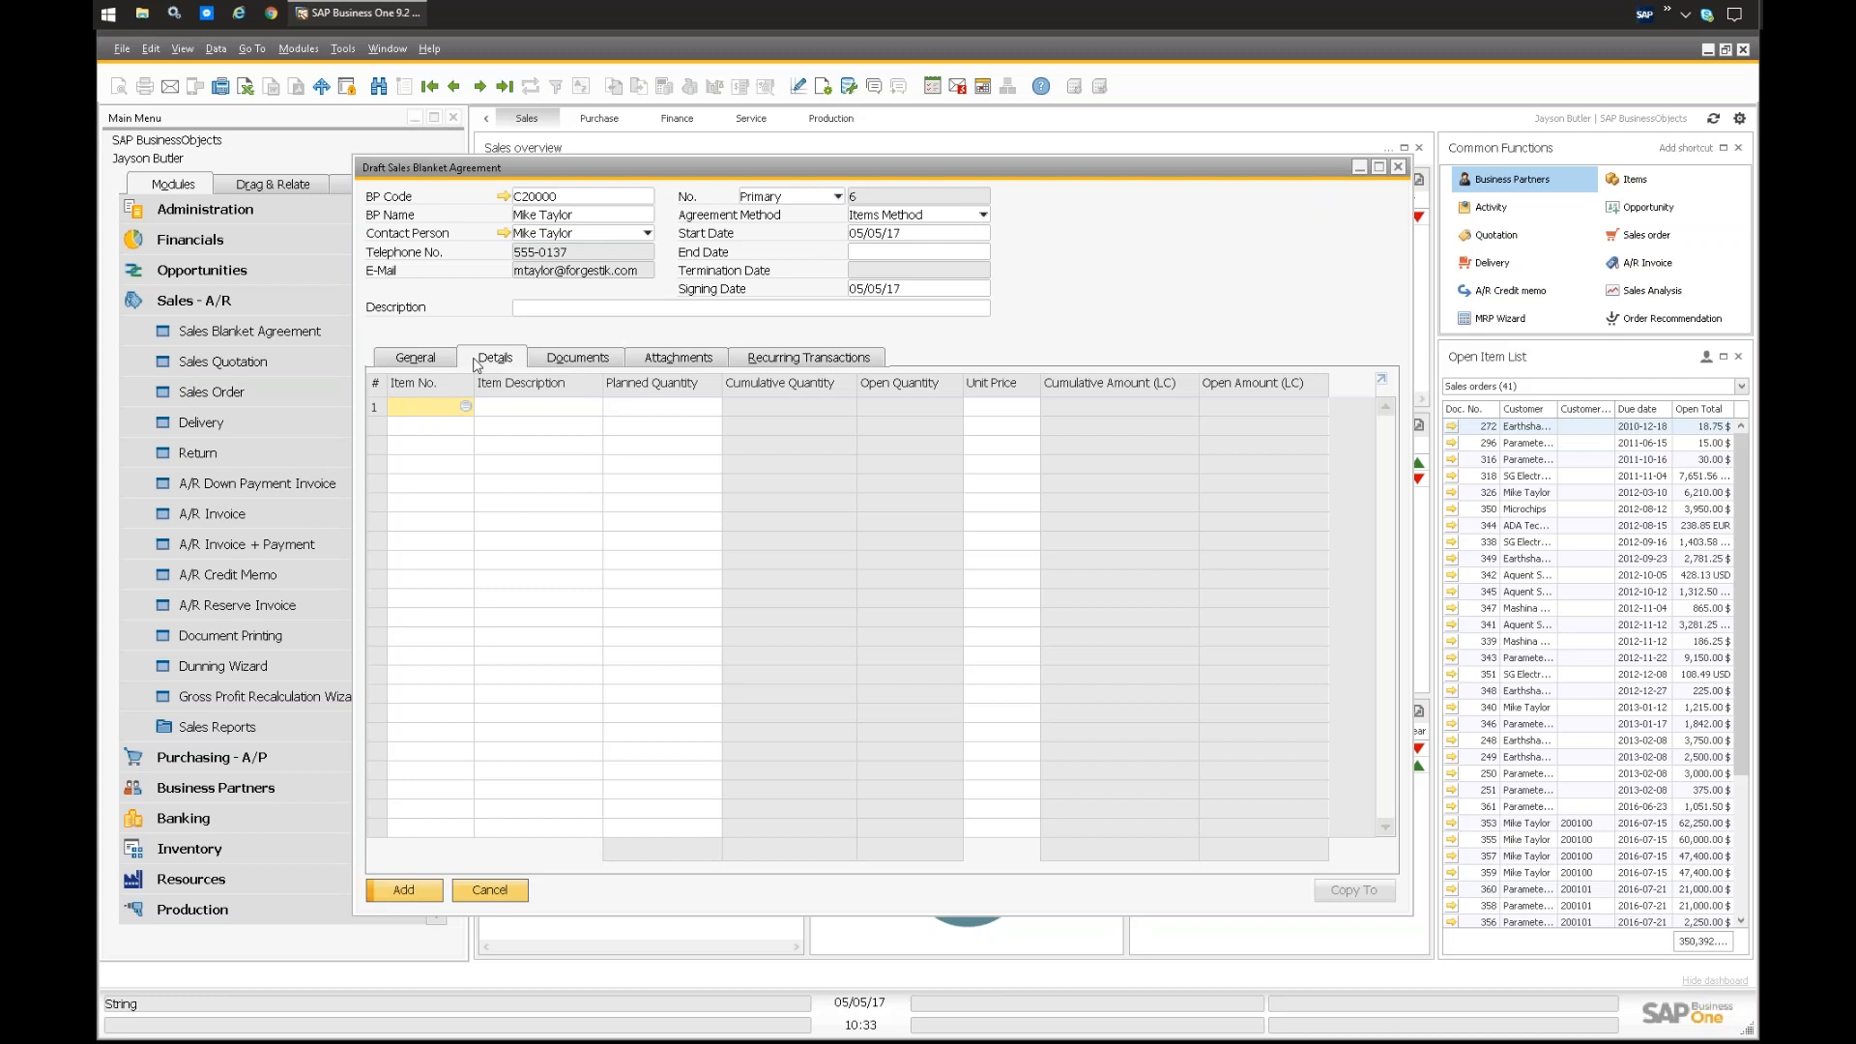
Step: Set the agreement type to Specific and the agreement status to Approved
{"action": "left_click", "coordinate": [426, 357]}
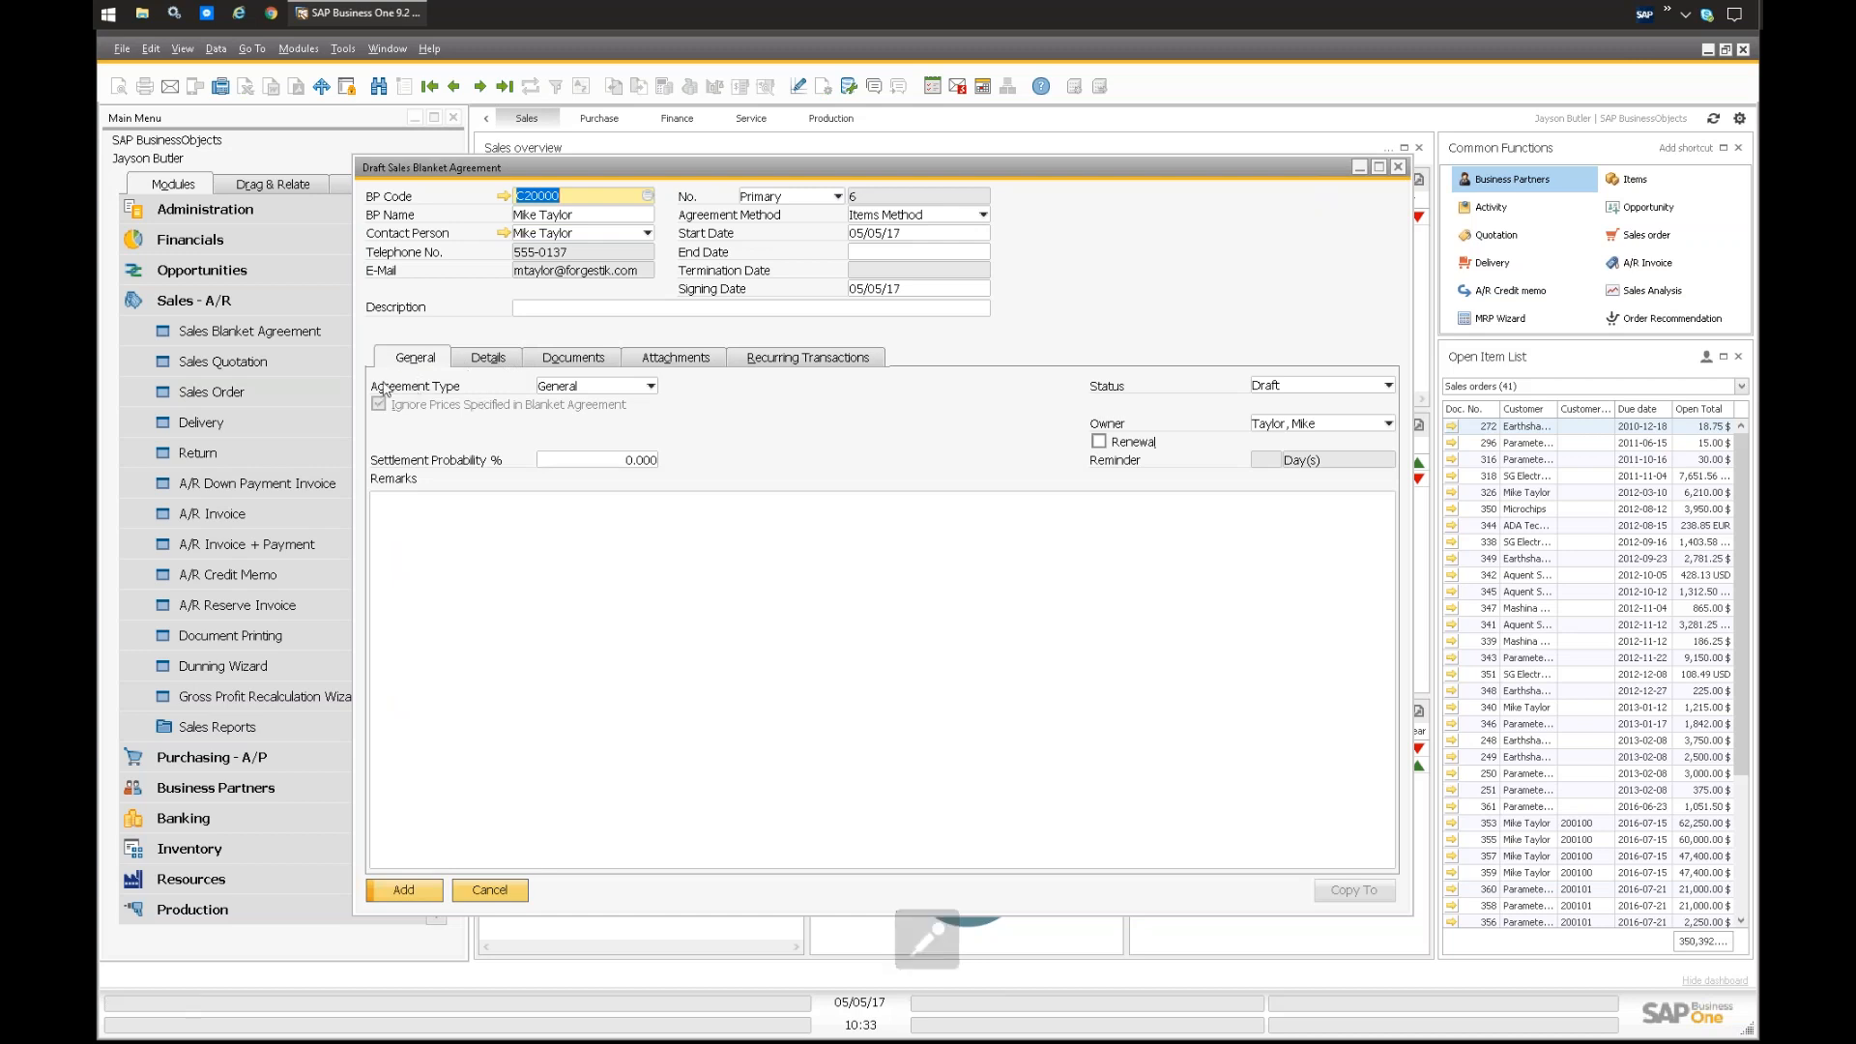
{"action": "left_click", "coordinate": [647, 387]}
{"action": "left_click", "coordinate": [561, 422]}
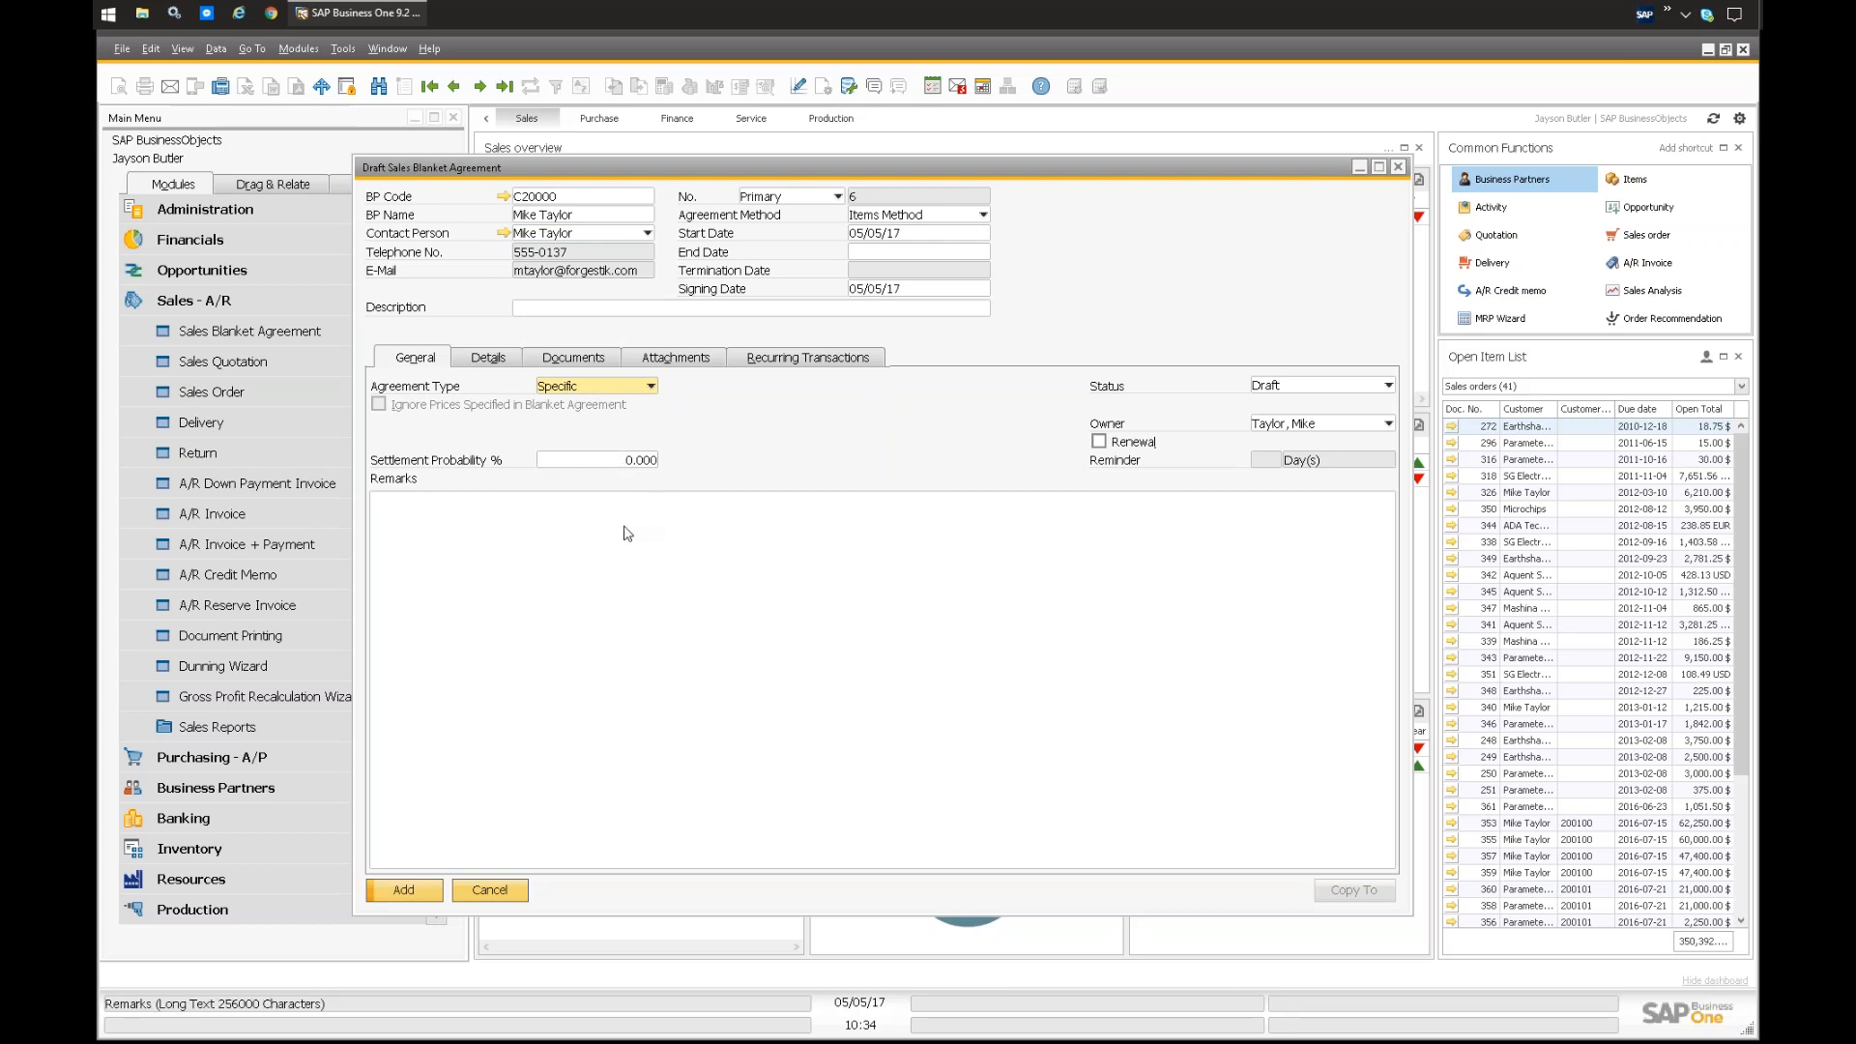
{"action": "left_click", "coordinate": [488, 504]}
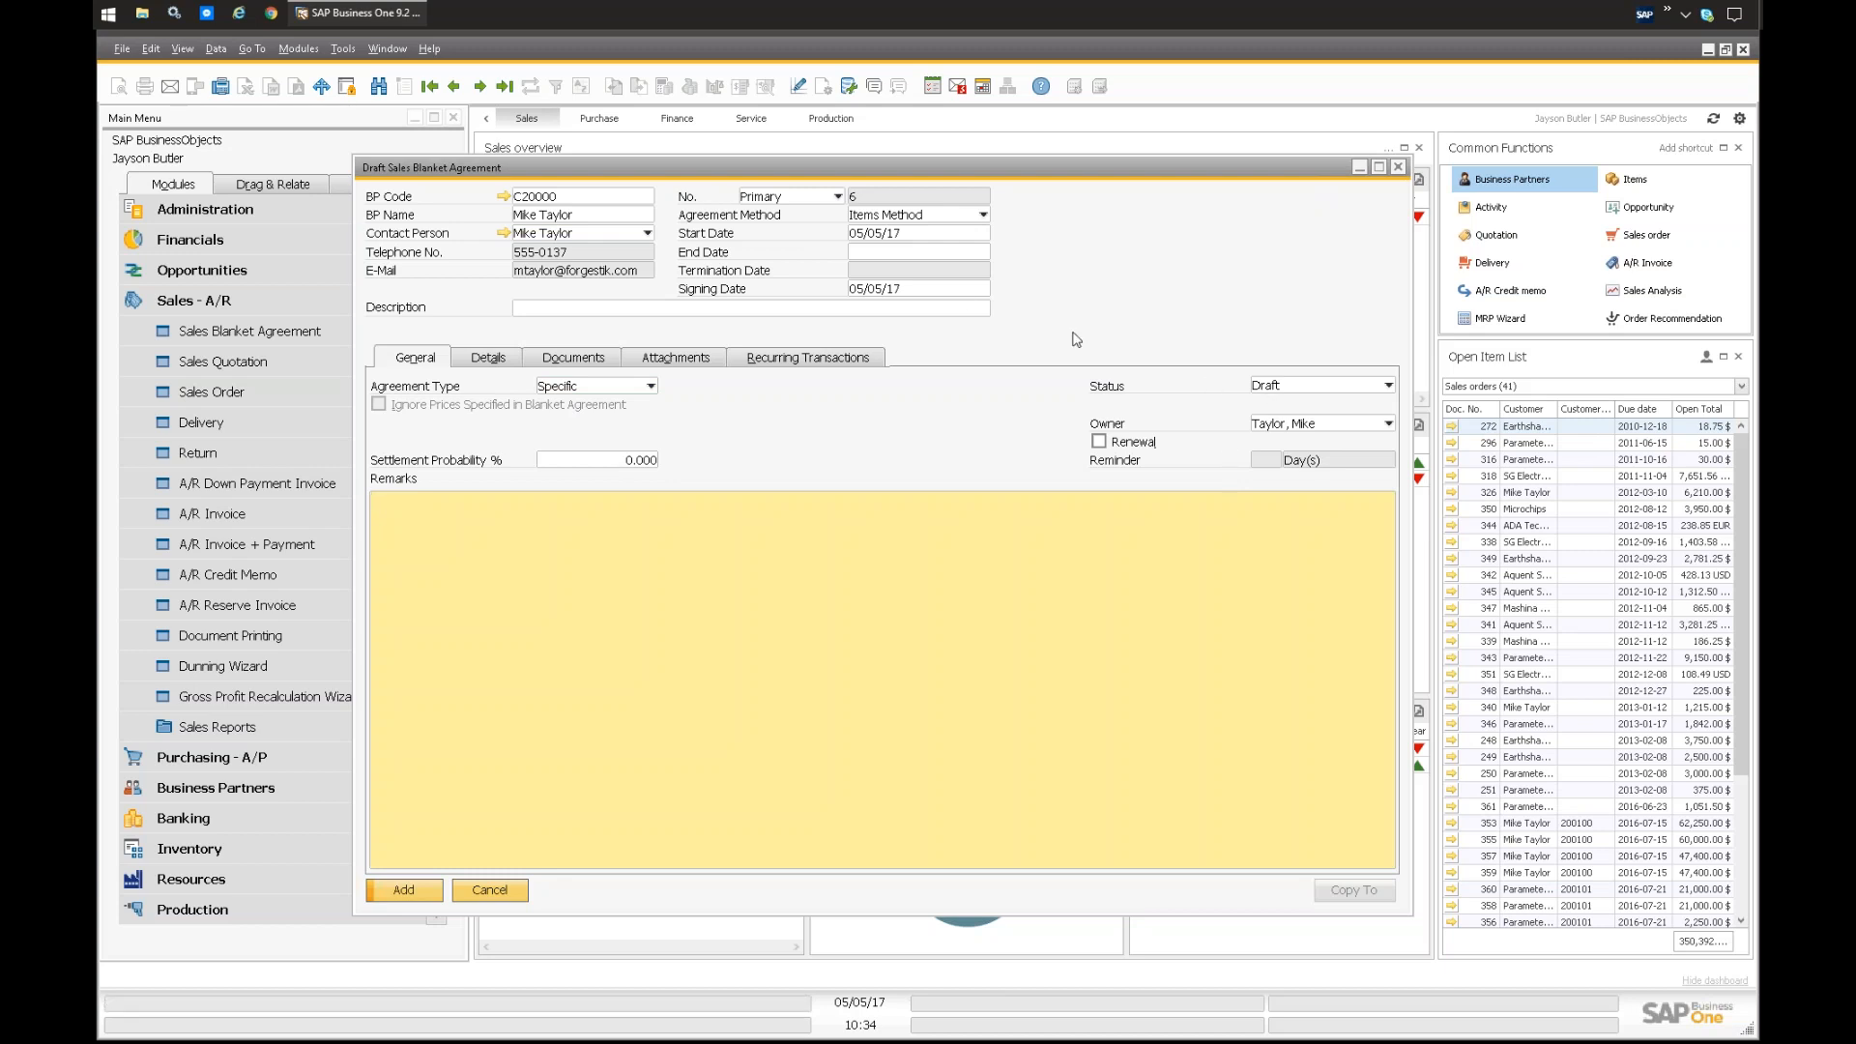
{"action": "left_click", "coordinate": [1300, 386]}
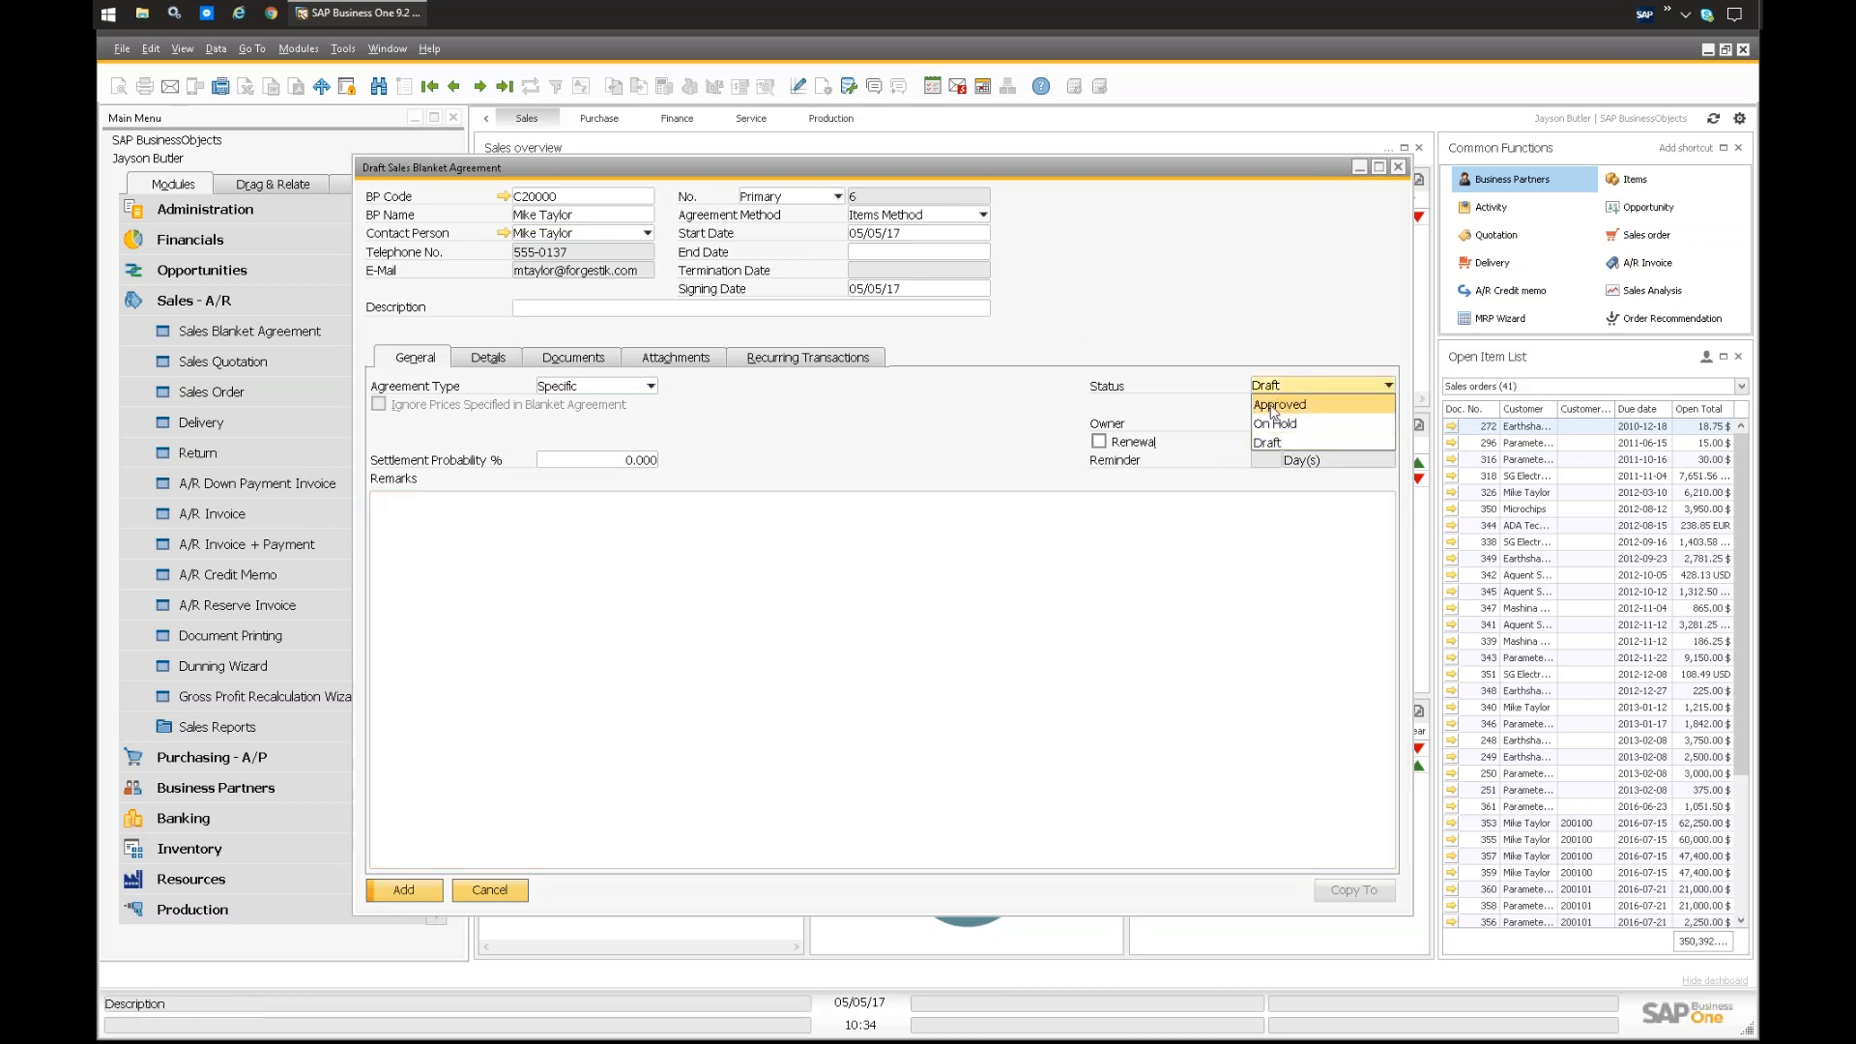
{"action": "left_click", "coordinate": [1280, 405]}
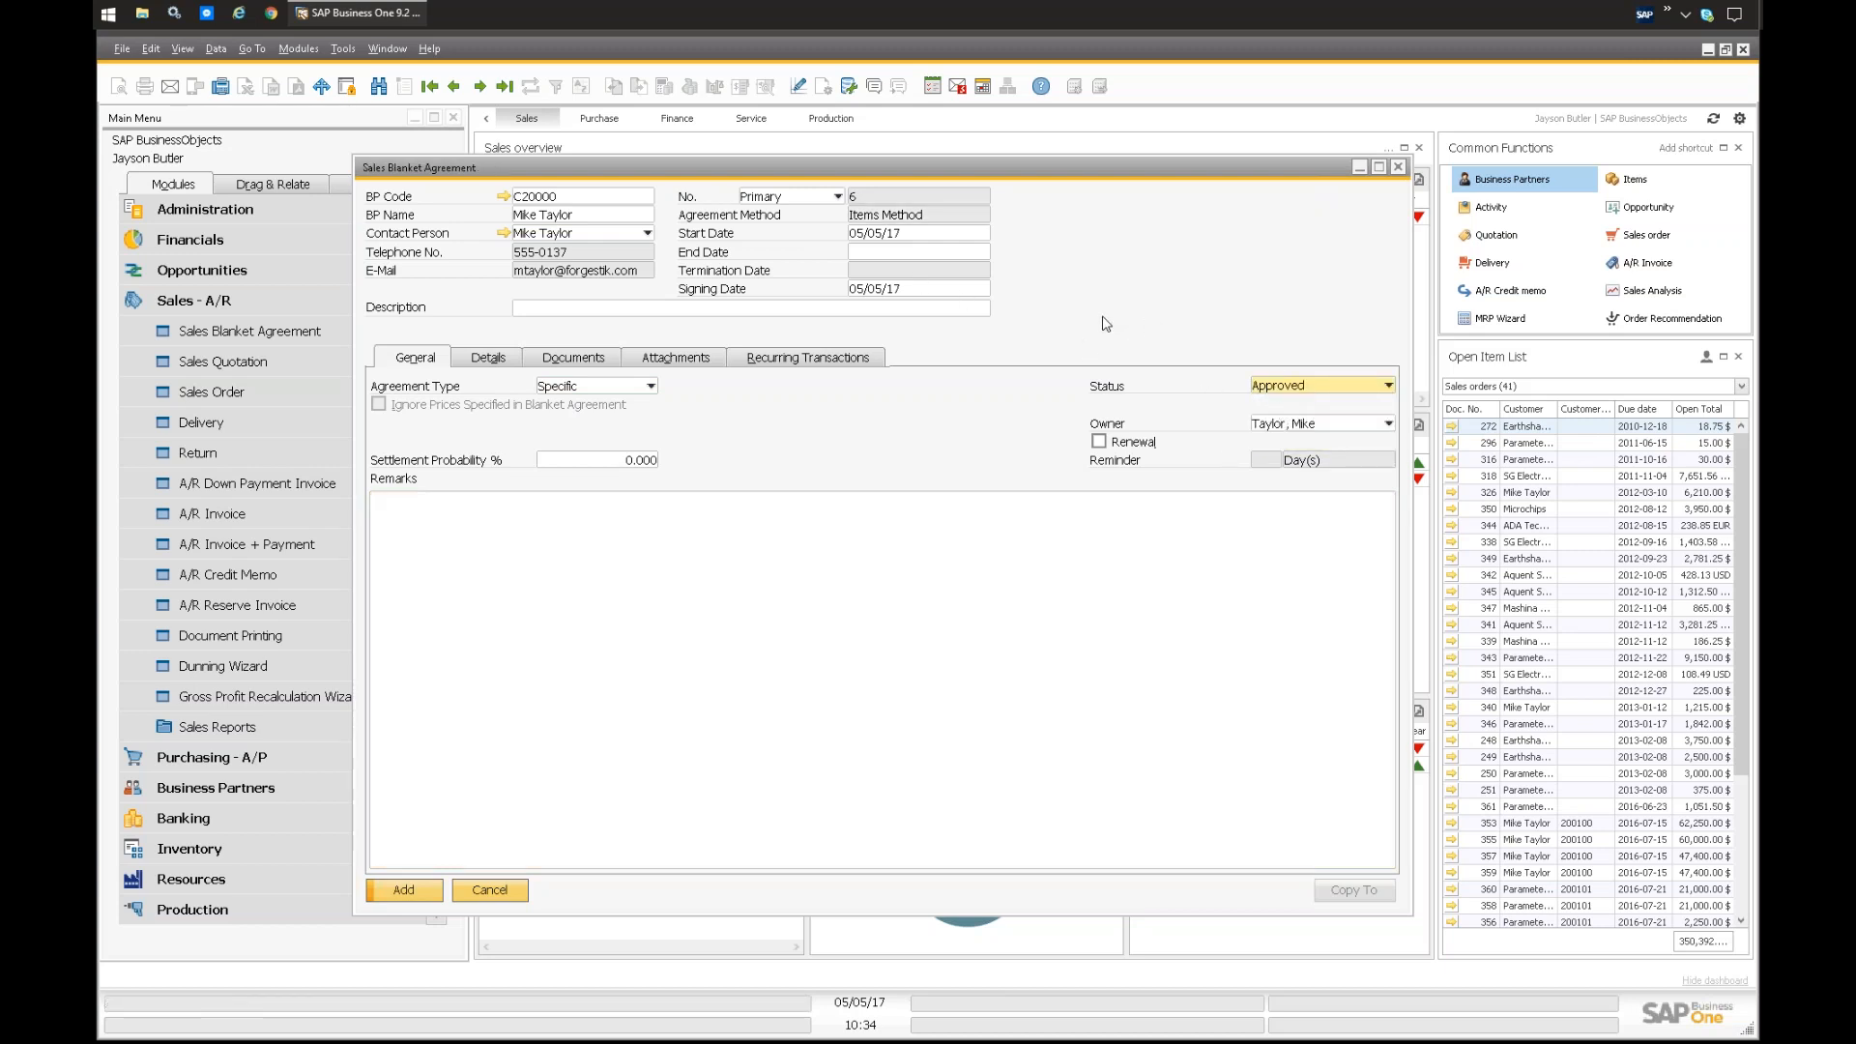
Step: Set the agreement's end date to 12/31/17
{"action": "left_click", "coordinate": [918, 252]}
{"action": "type", "text": "12331"}
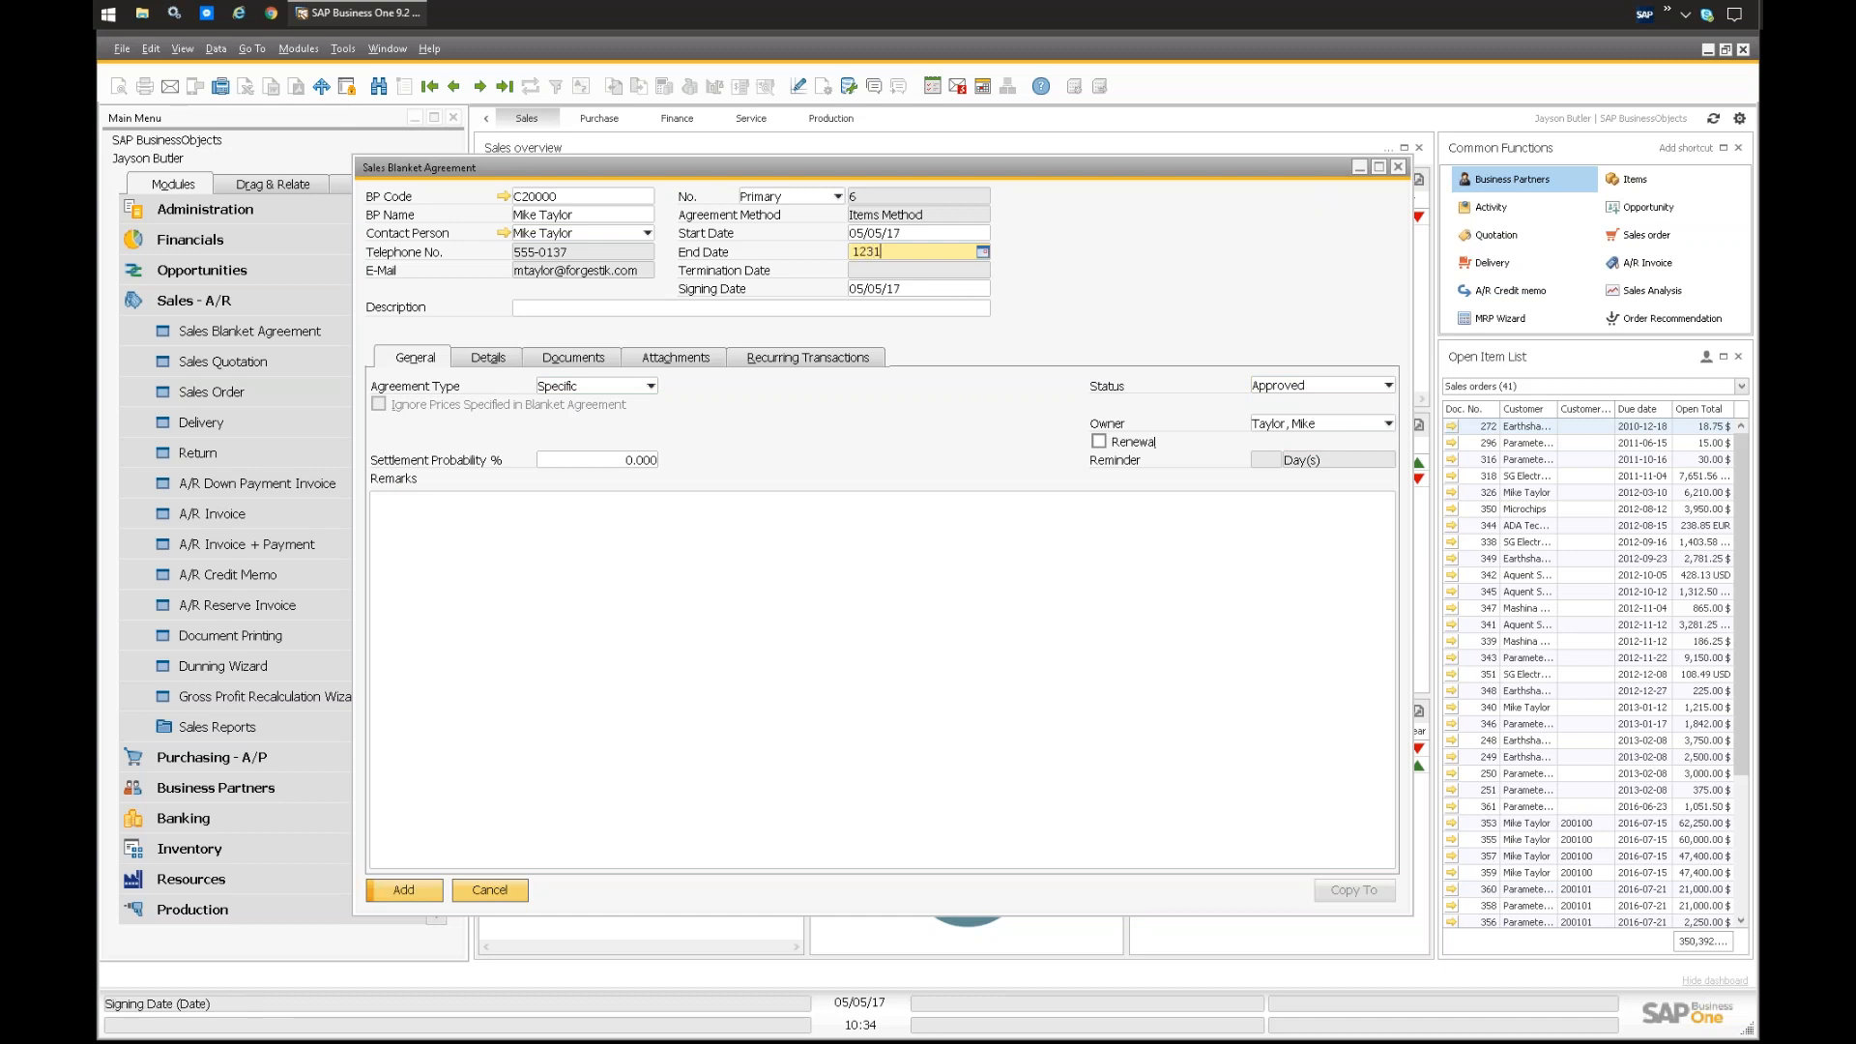
{"action": "key", "text": "Tab"}
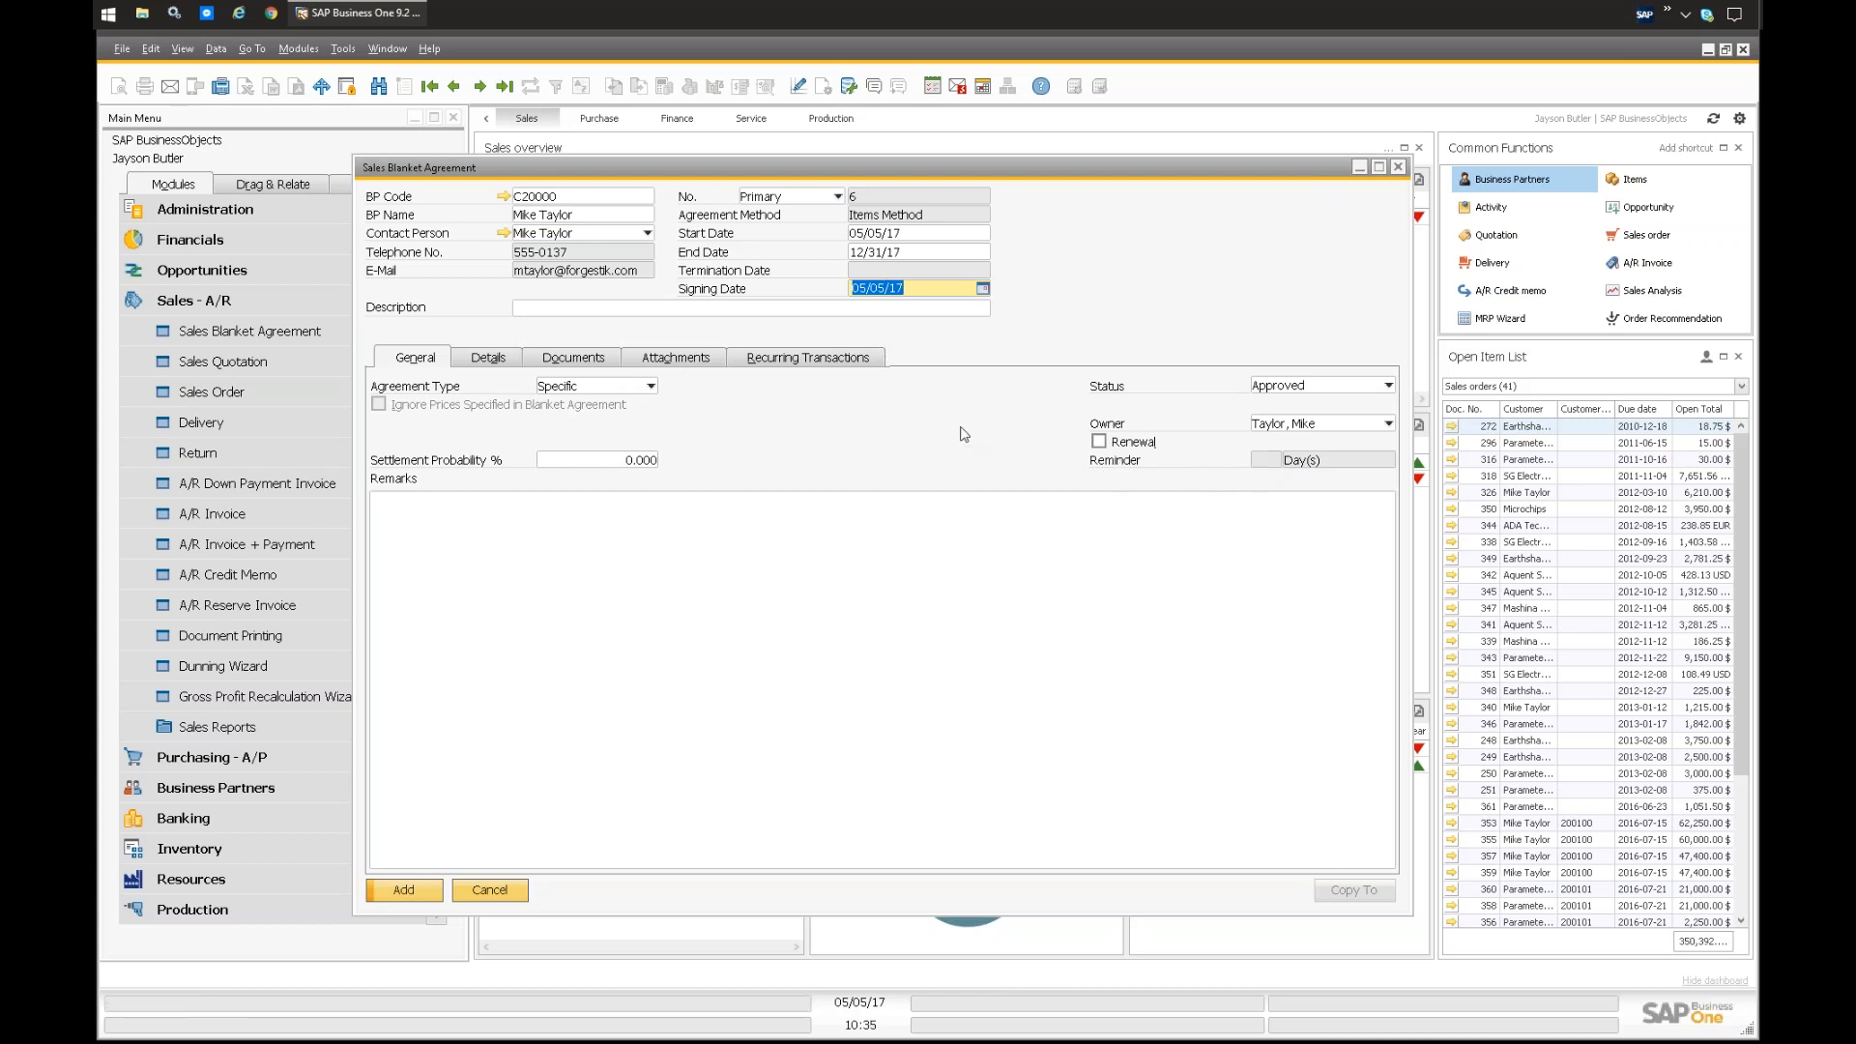
Step: Add items A00001, A00002 and A00003 from the item list to the agreement's detail lines
{"action": "left_click", "coordinate": [491, 365]}
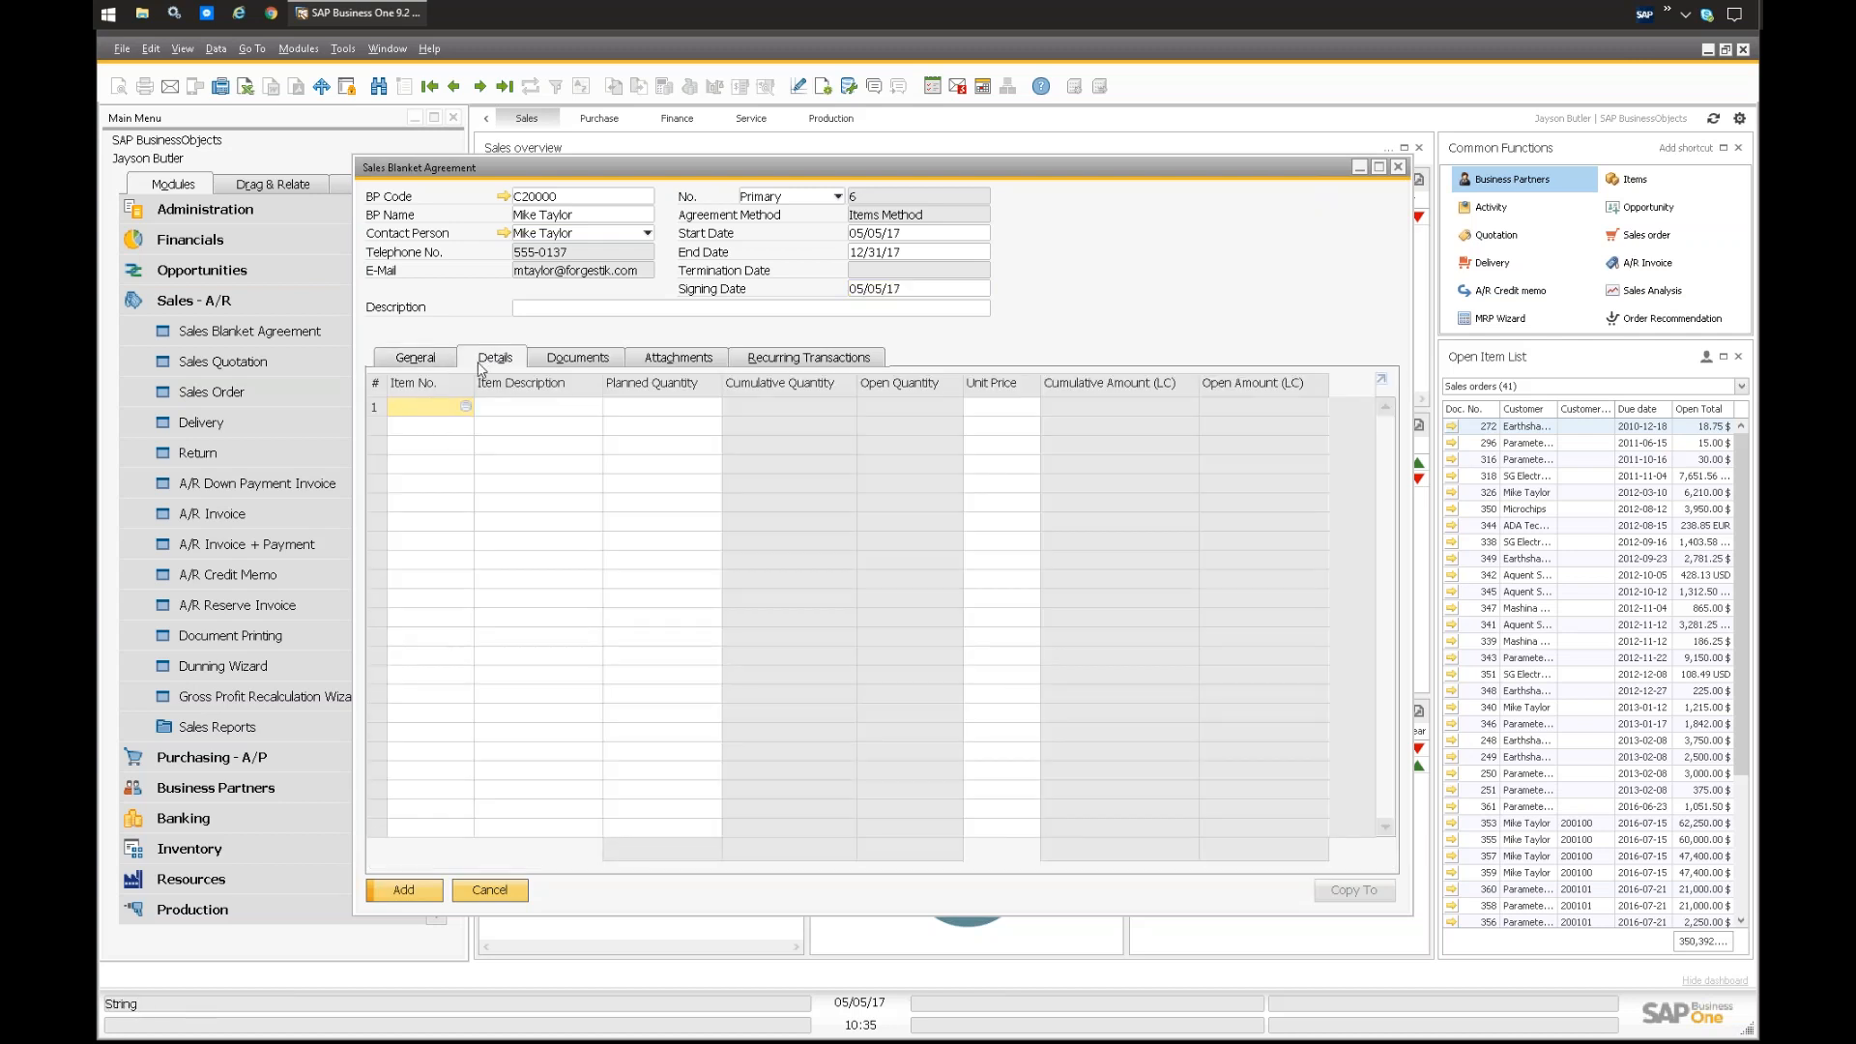
{"action": "key", "text": "Tab"}
{"action": "left_click", "coordinate": [580, 465], "text": "shift"}
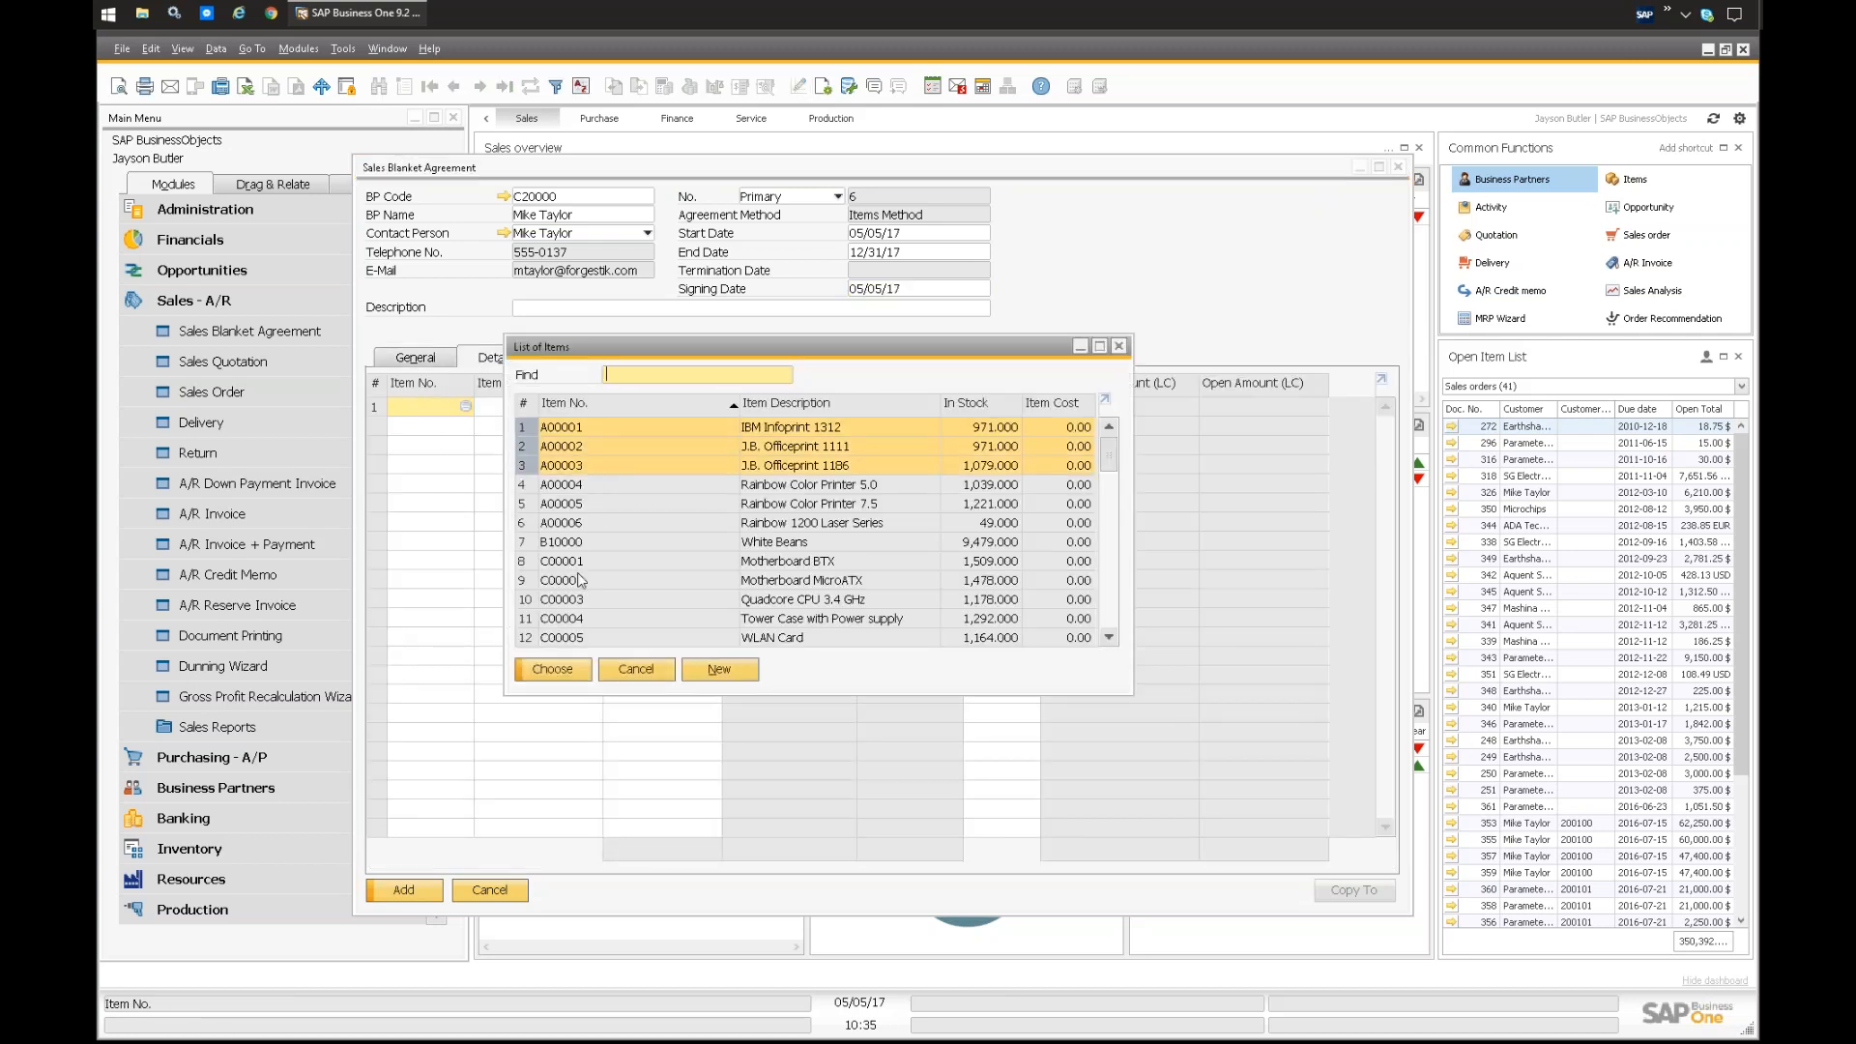
{"action": "key", "text": "Return"}
{"action": "key", "text": "Tab"}
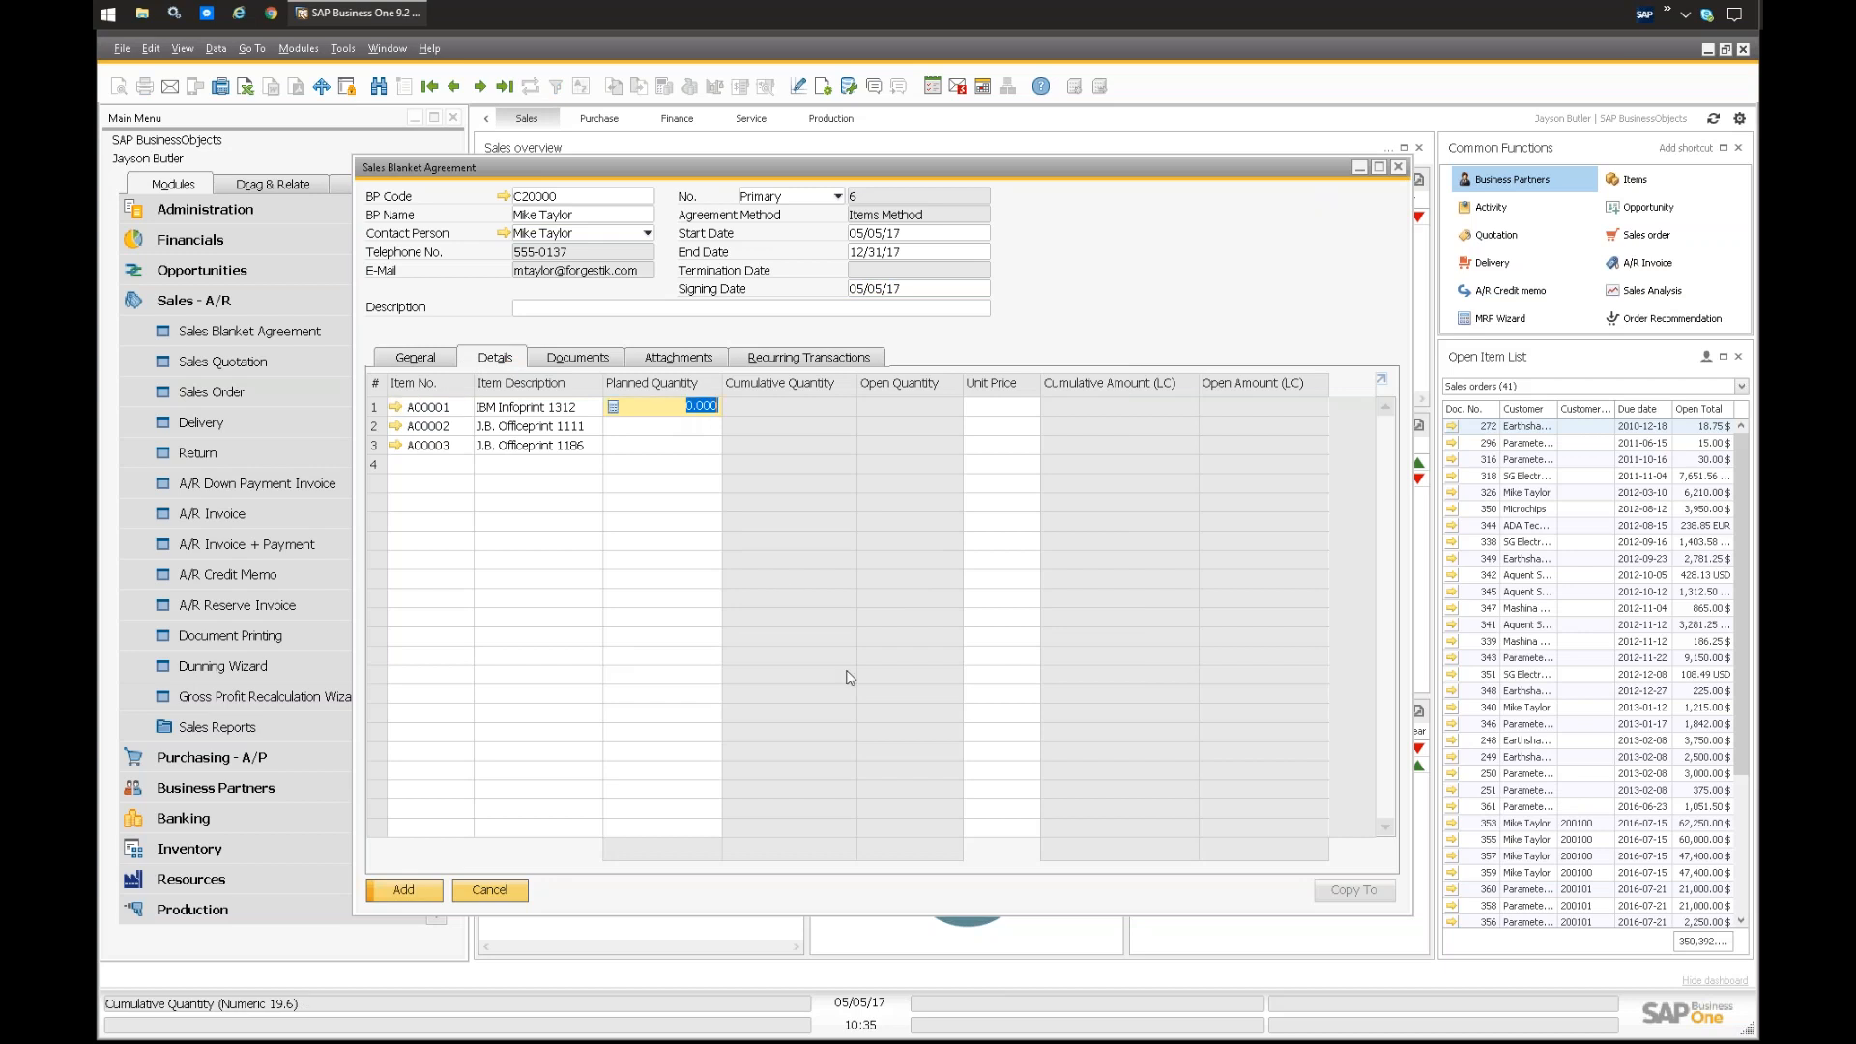
Step: Set the planned quantity to 10 for each of the three item lines
{"action": "type", "text": "10"}
{"action": "key", "text": "Down"}
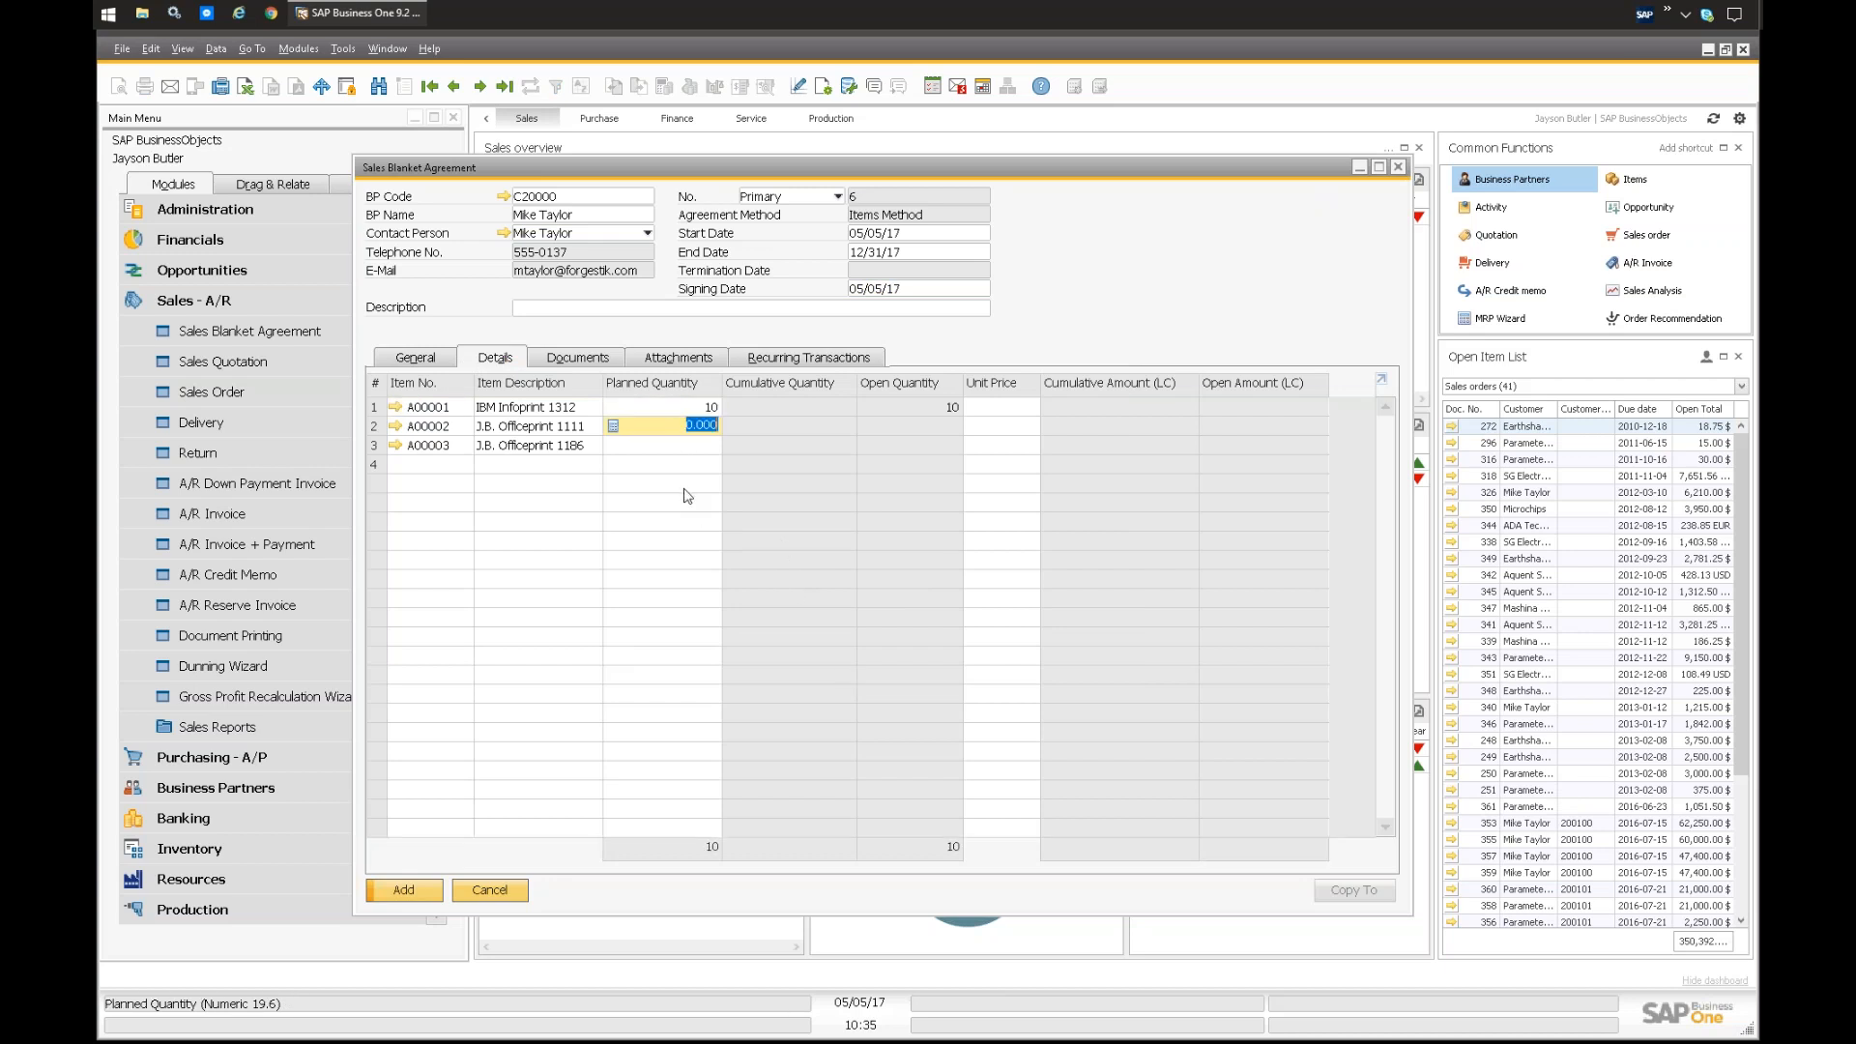
{"action": "type", "text": "10"}
{"action": "key", "text": "Down"}
{"action": "type", "text": "10"}
{"action": "key", "text": "Up"}
Step: Set the unit prices to 350 for A00001, 150 for A00002 and 250 for A00003
{"action": "left_click", "coordinate": [993, 407]}
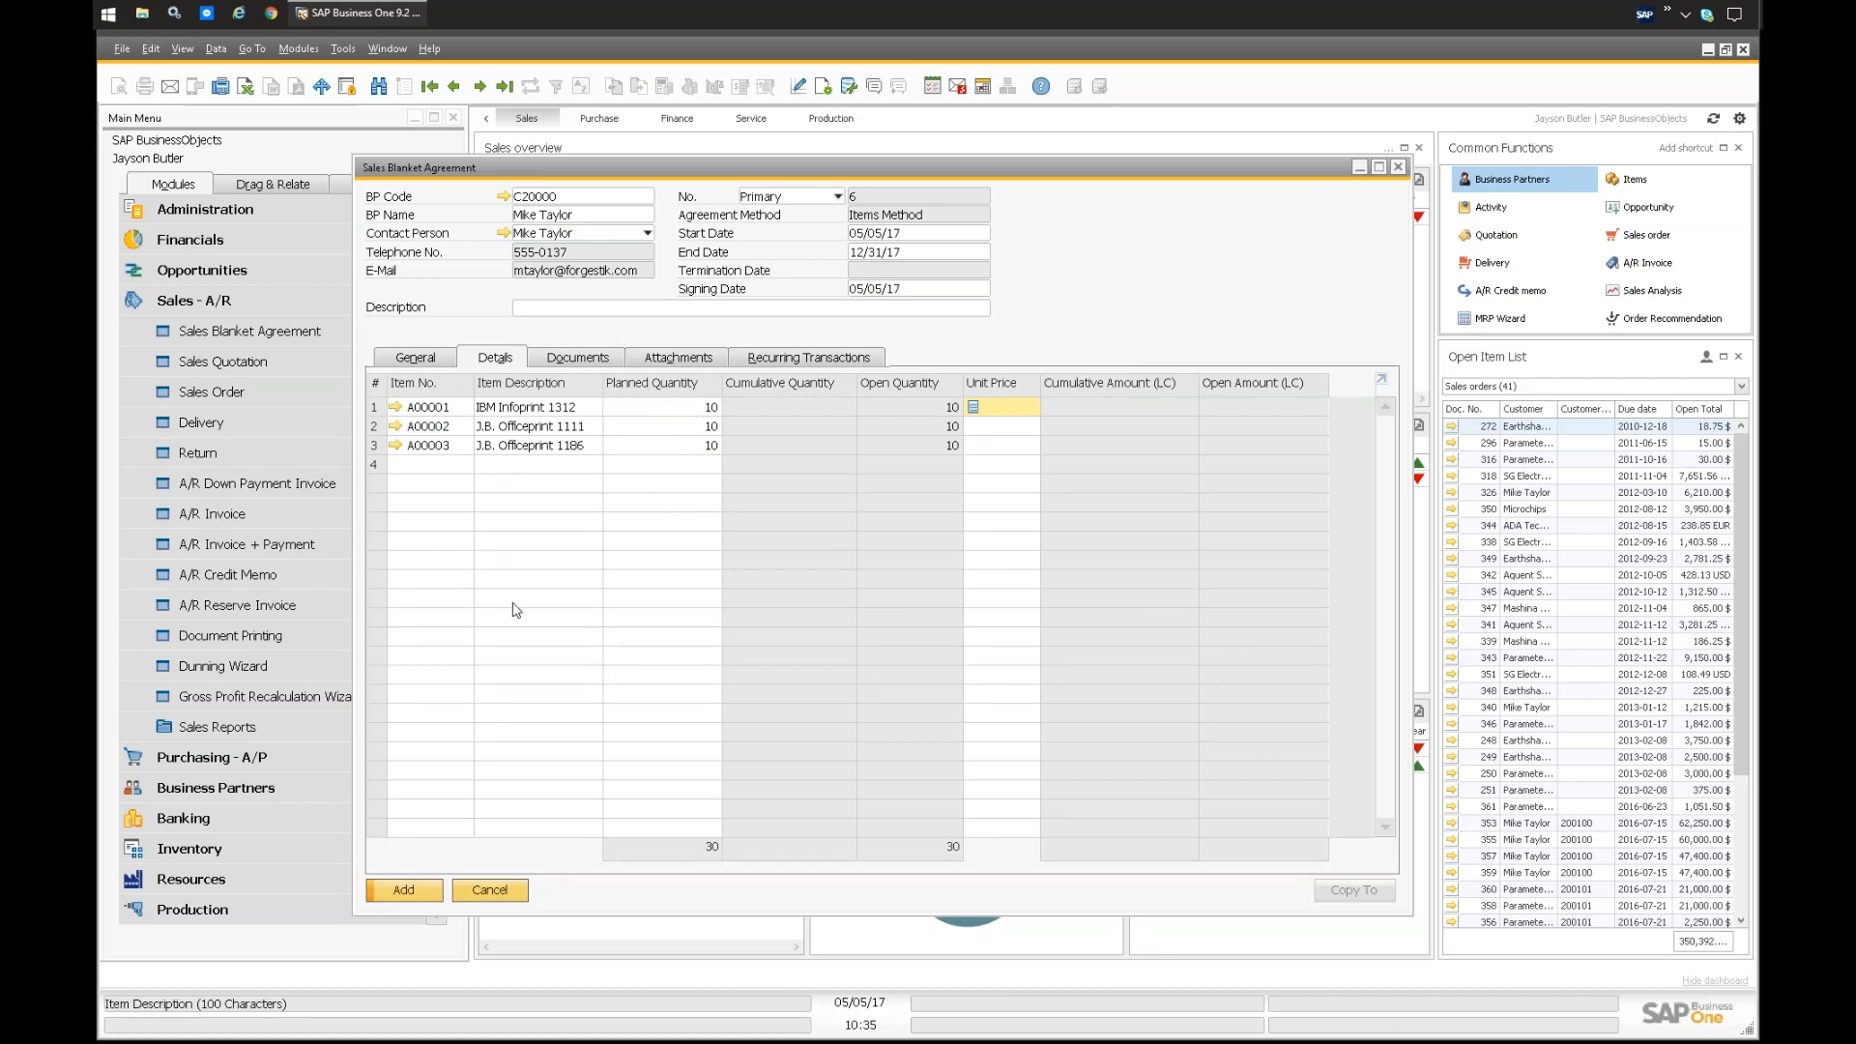
{"action": "type", "text": "350"}
{"action": "key", "text": "Down"}
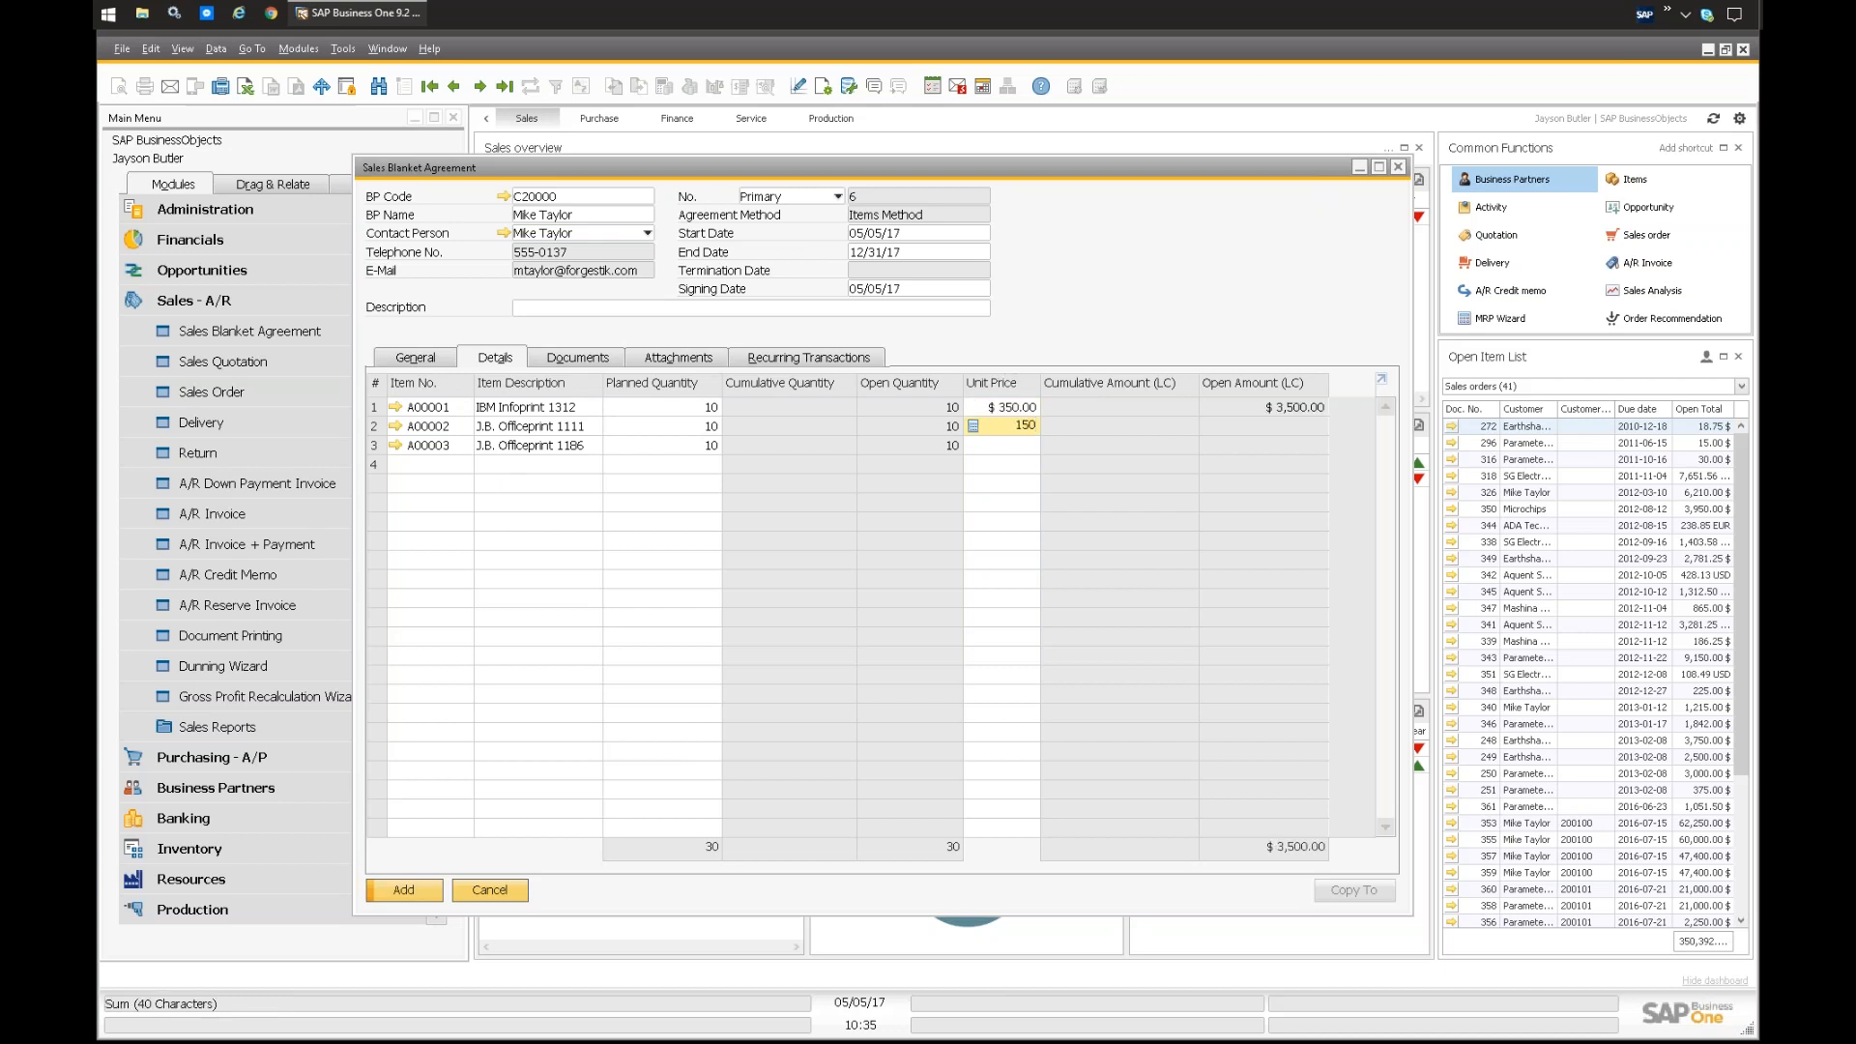
{"action": "type", "text": "150"}
{"action": "key", "text": "Down"}
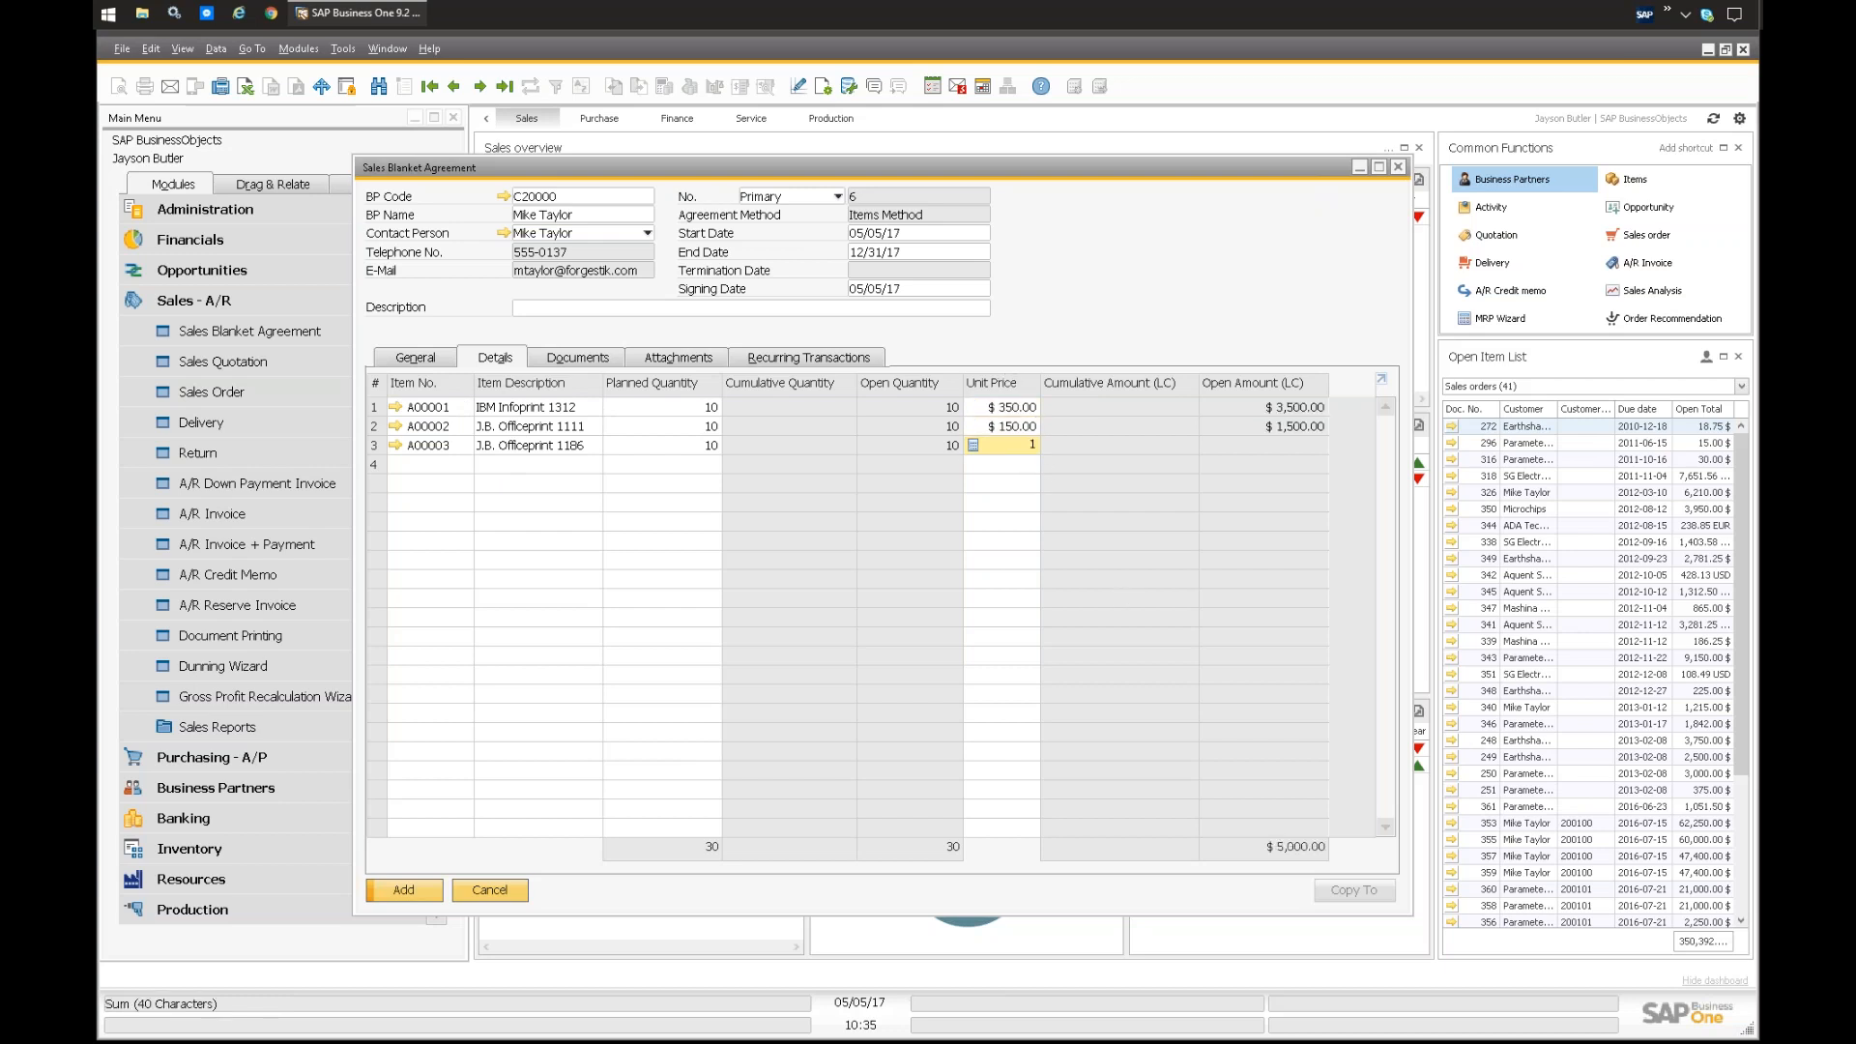
{"action": "type", "text": "250"}
{"action": "key", "text": "Tab"}
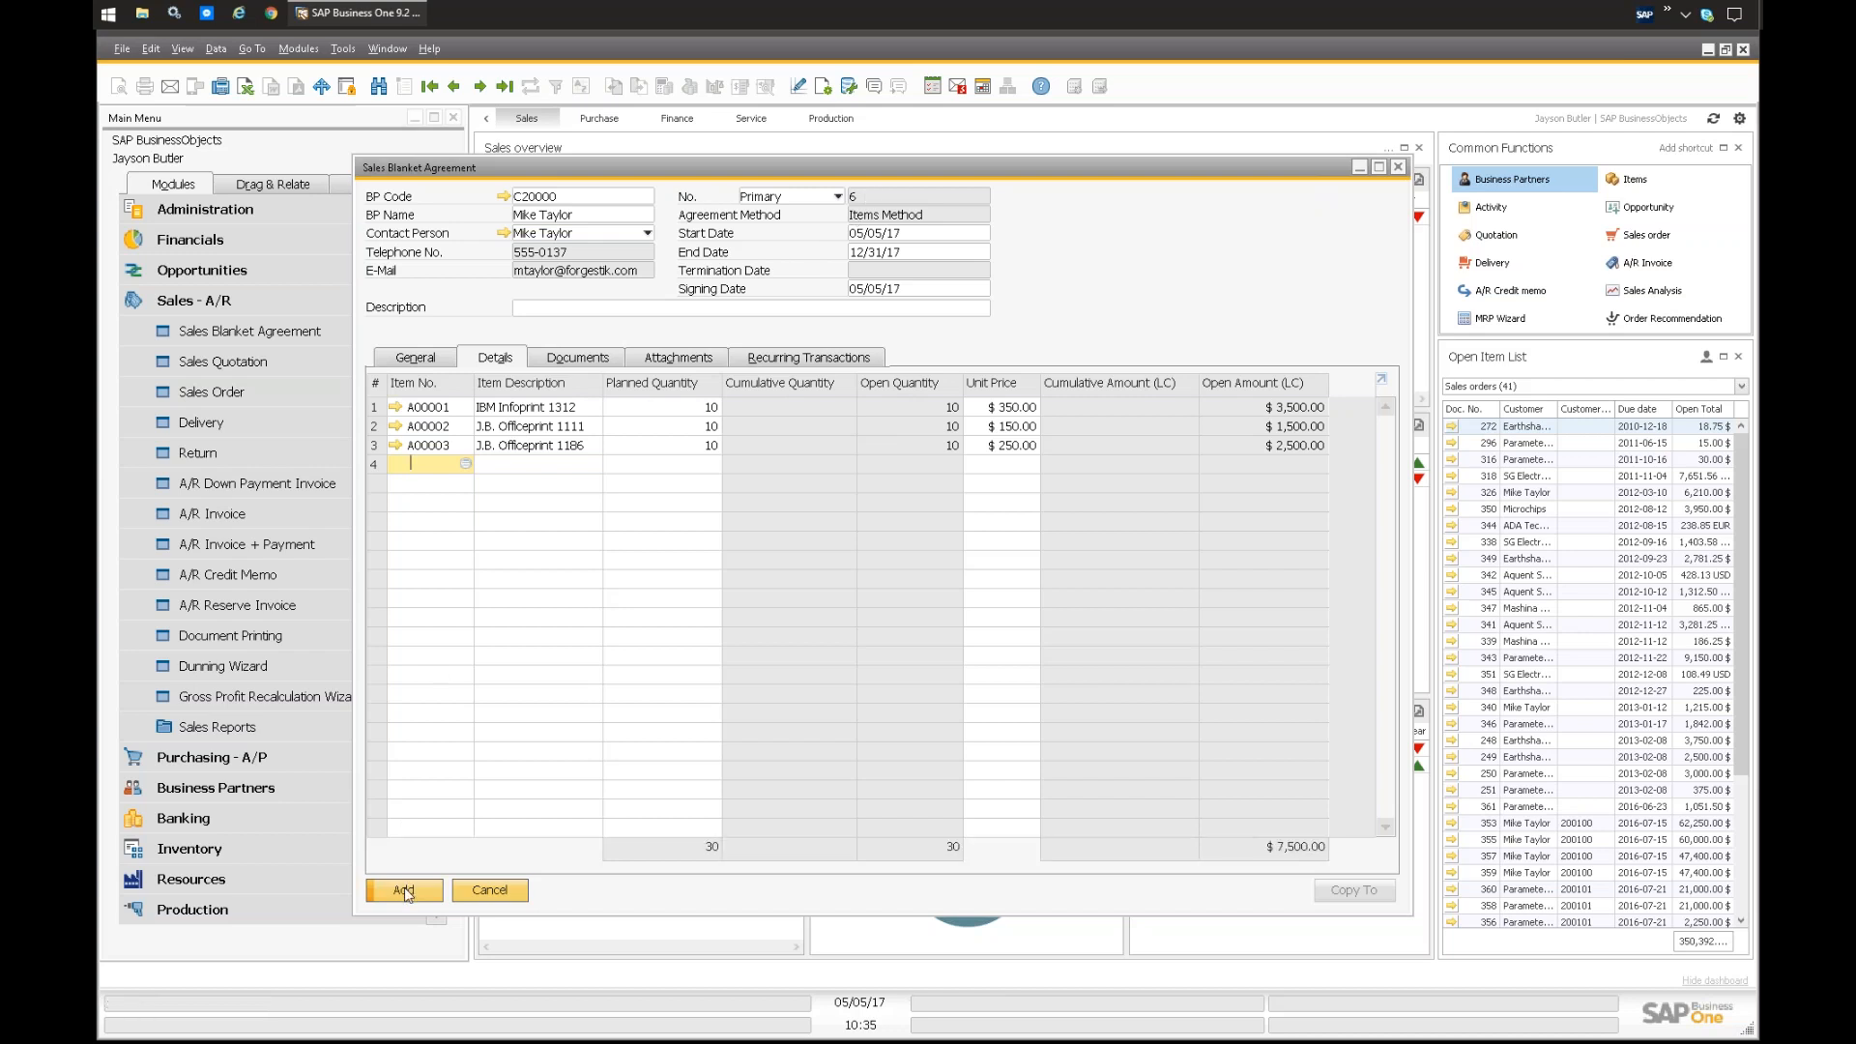
Step: Describe the agreement as "Webinar Example" and add it to the system
{"action": "left_click", "coordinate": [580, 308]}
{"action": "type", "text": "Webinar Example"}
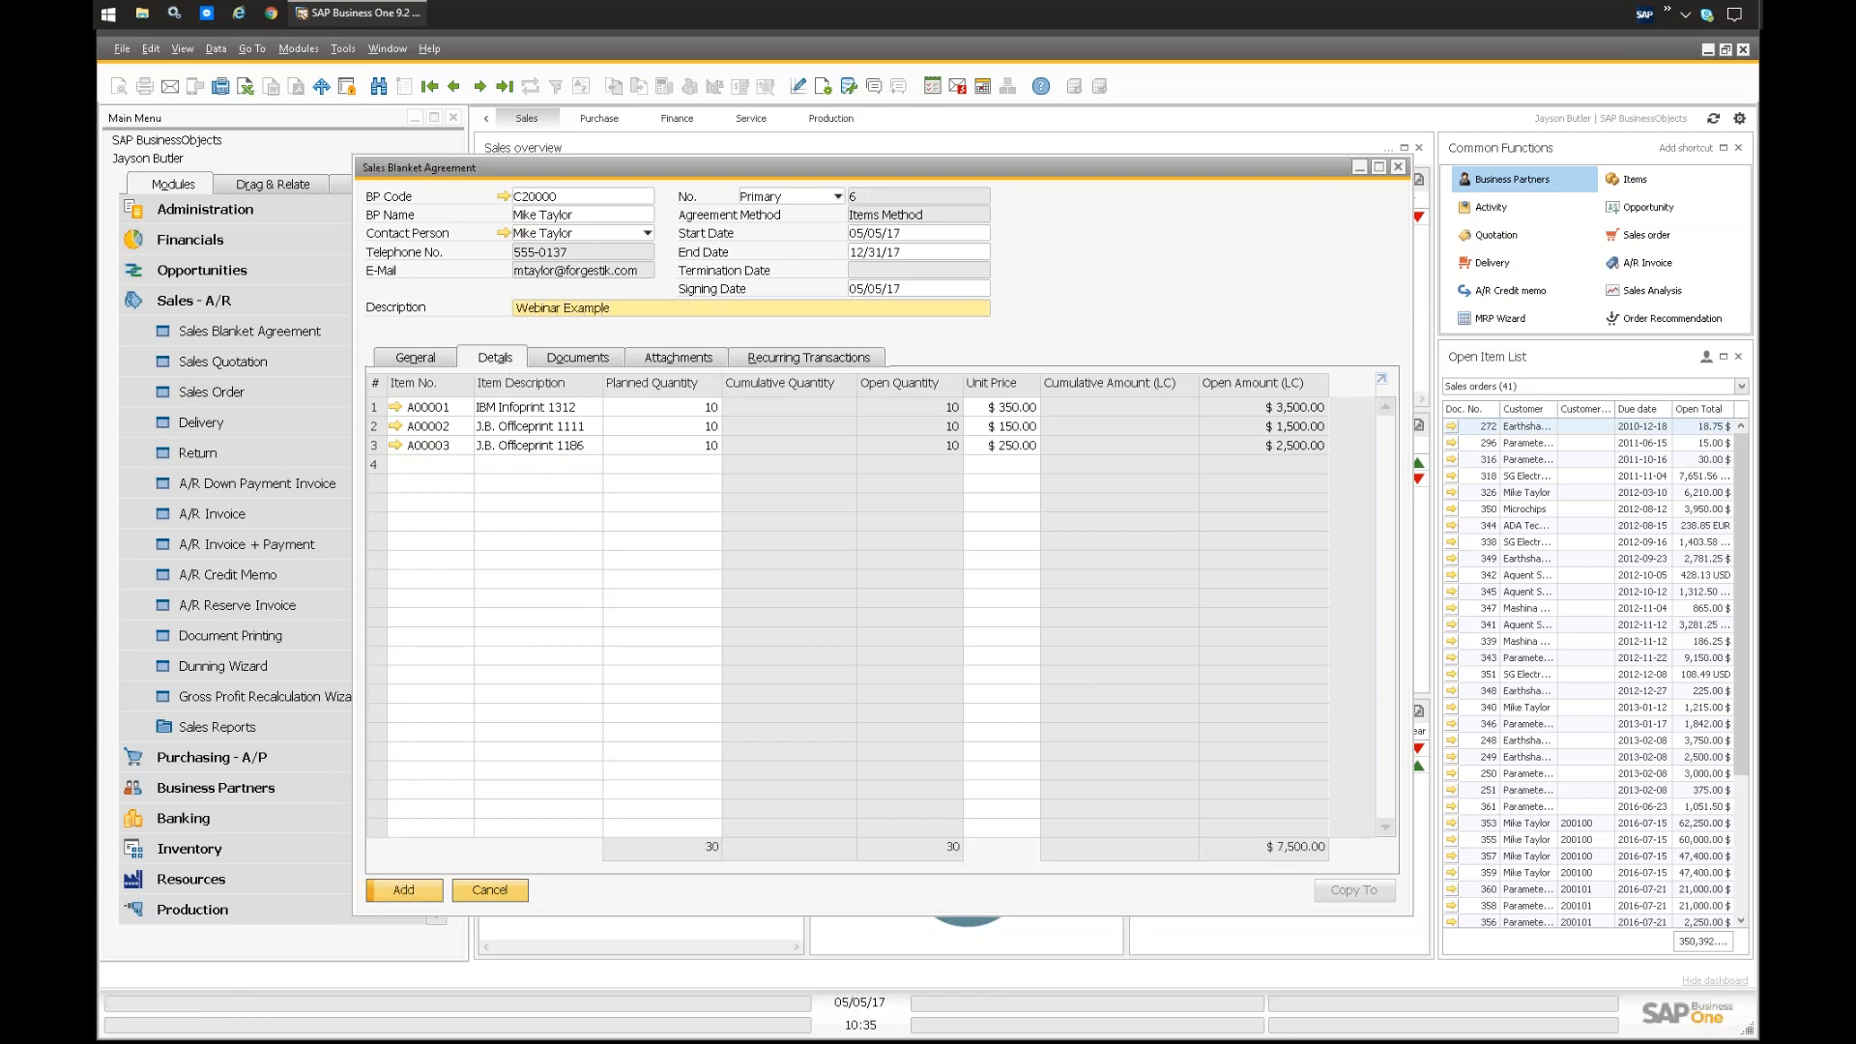
{"action": "left_click", "coordinate": [390, 895]}
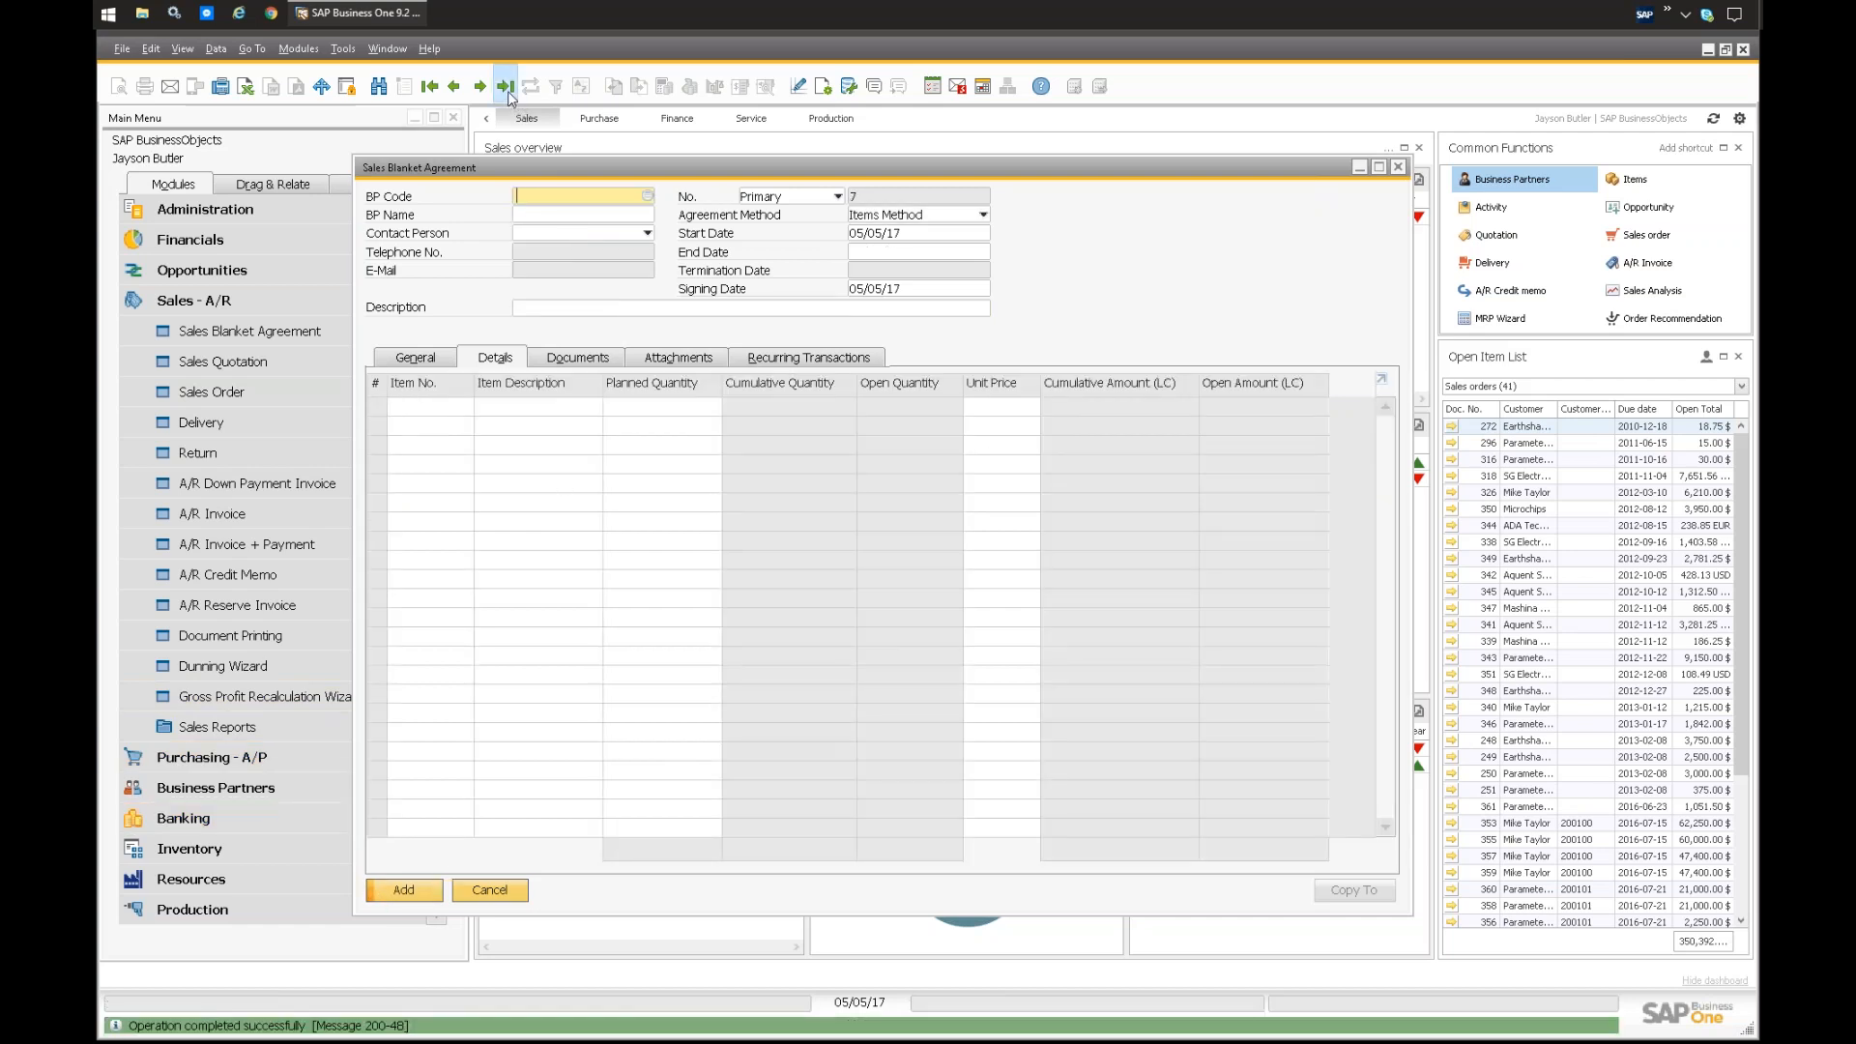
Step: Reopen the last added blanket agreement and copy it to a delivery
{"action": "left_click", "coordinate": [505, 86]}
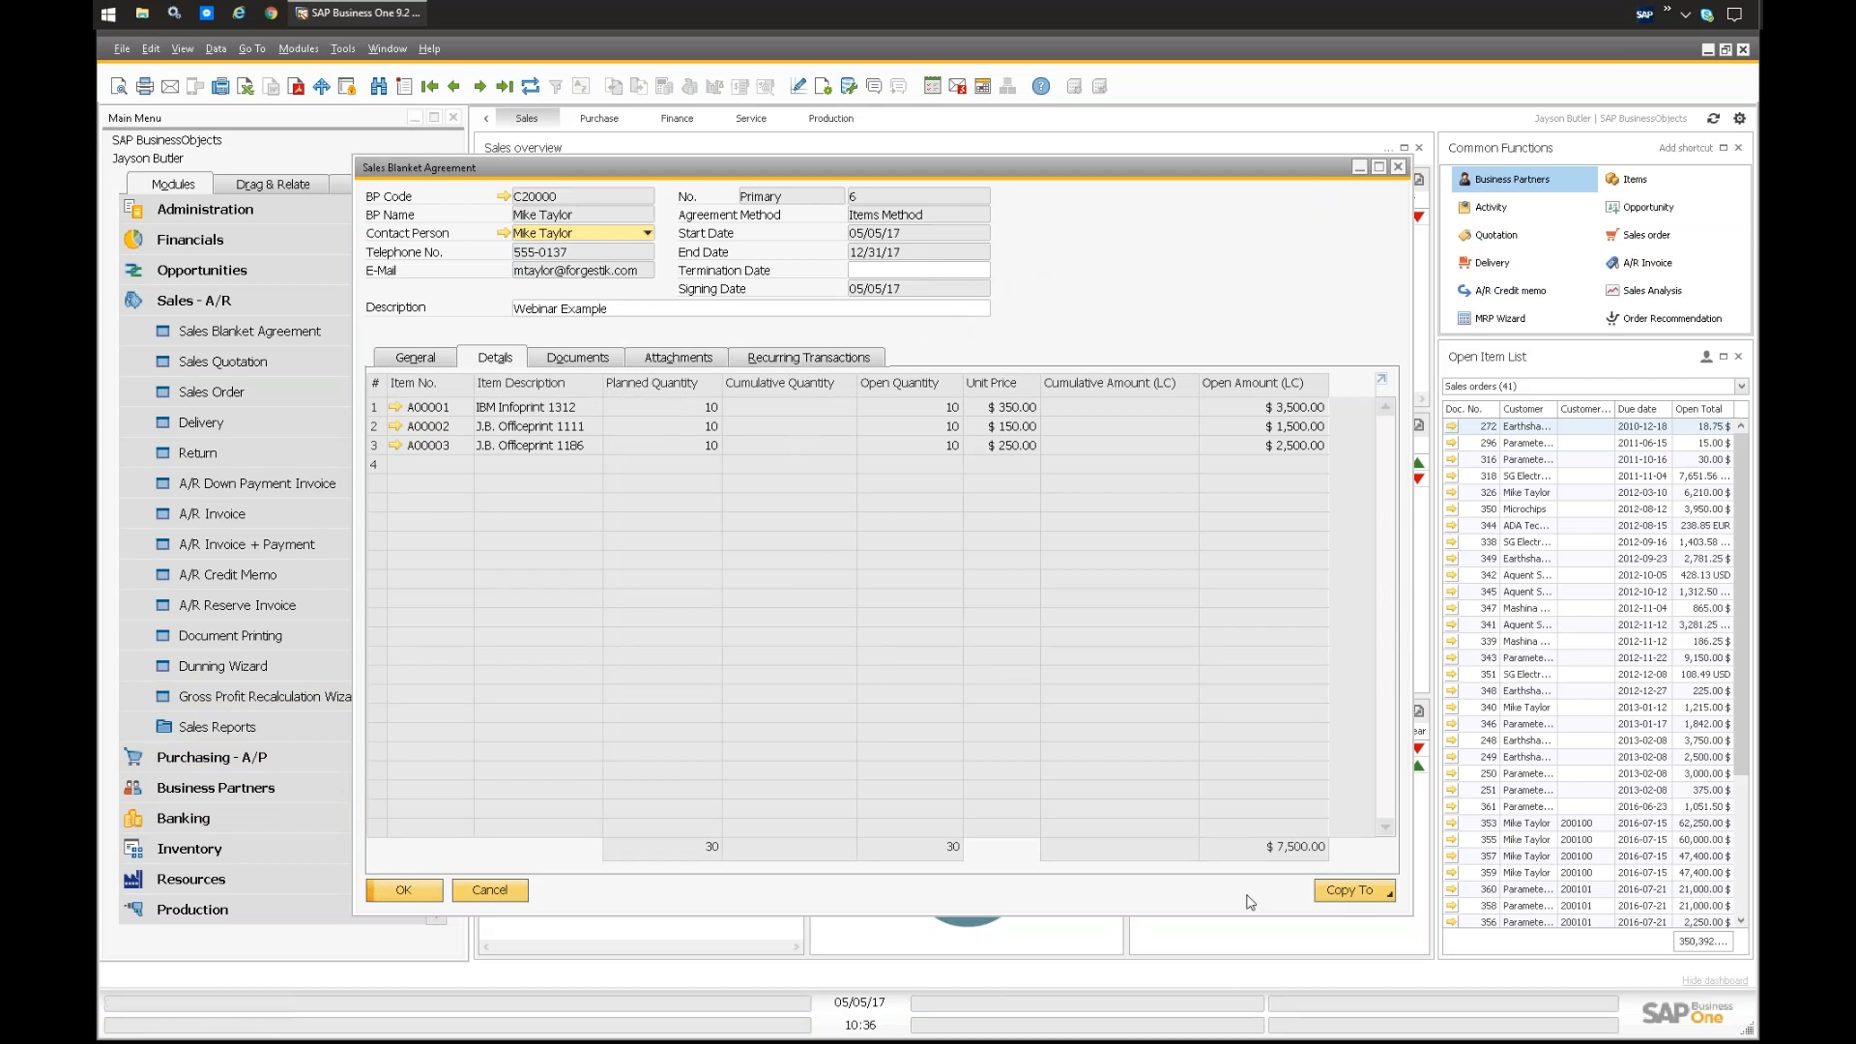
{"action": "left_click", "coordinate": [1346, 892]}
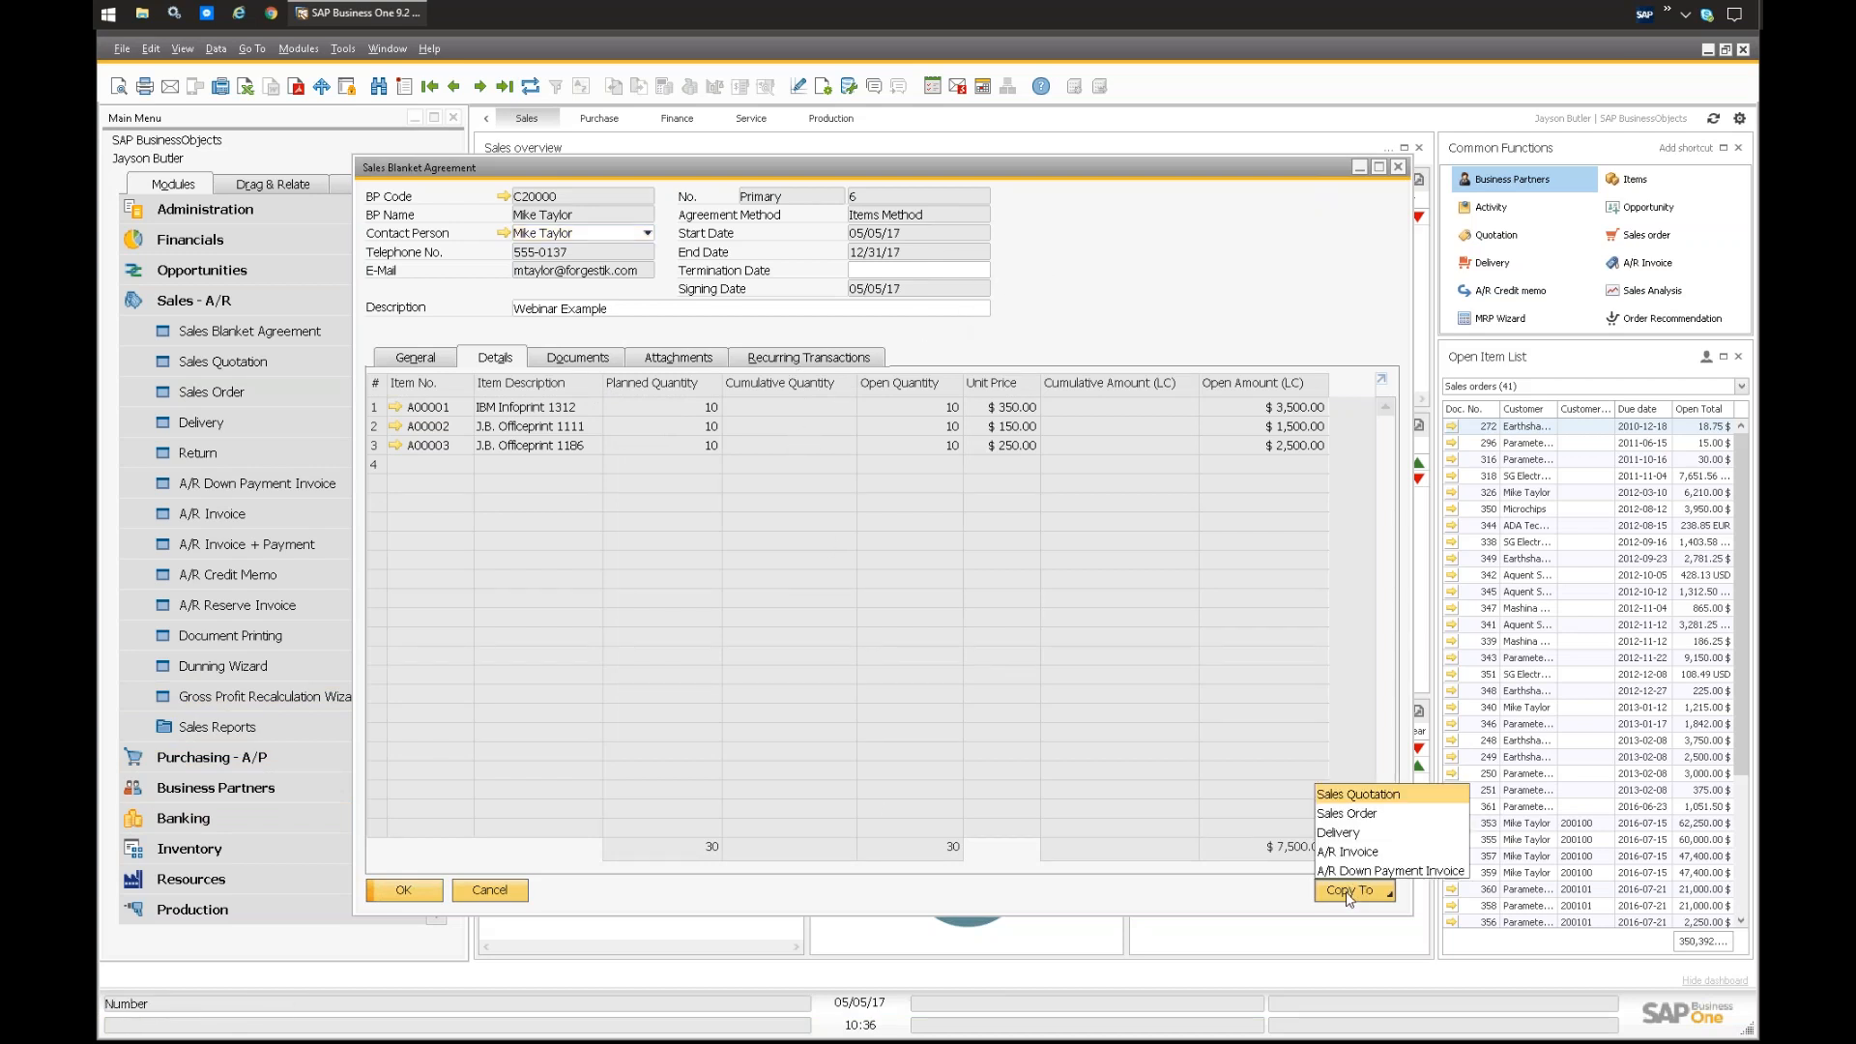
{"action": "left_click", "coordinate": [1336, 833]}
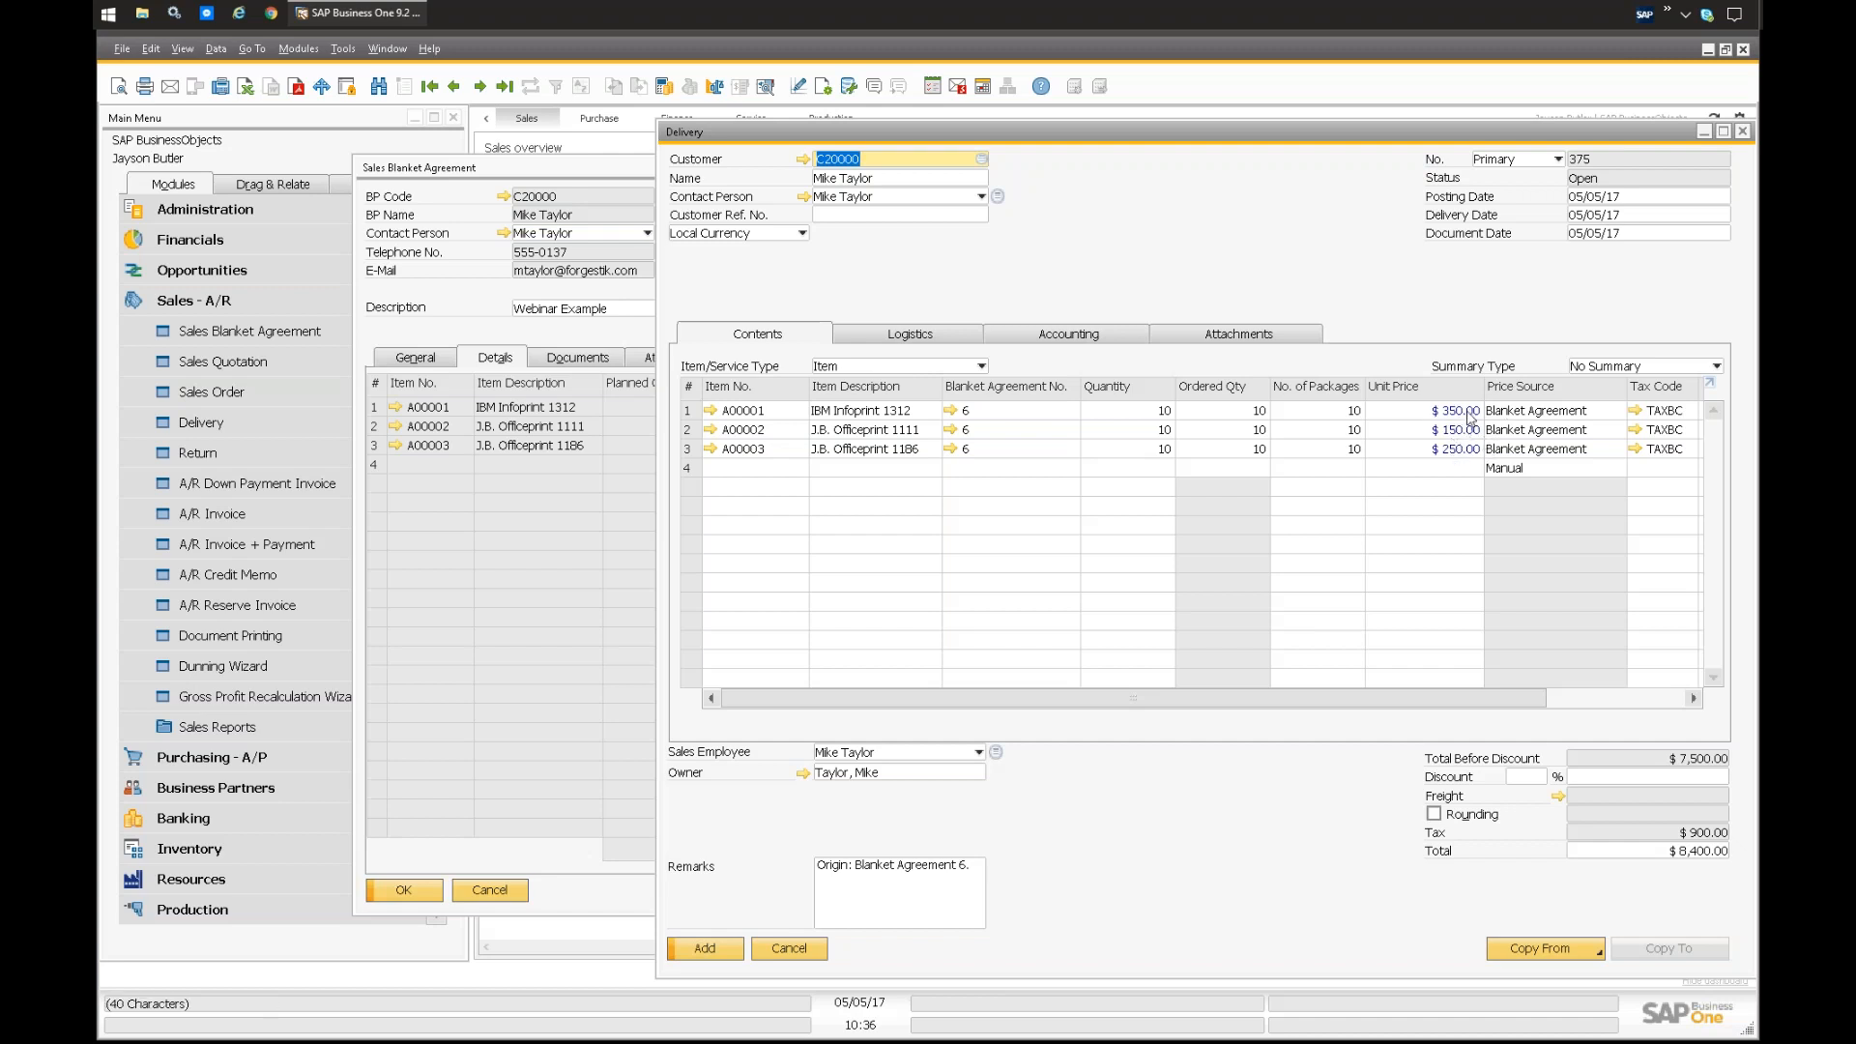
Step: Check the delivery's unit prices against the blanket agreement and add the delivery document
{"action": "left_click", "coordinate": [593, 570]}
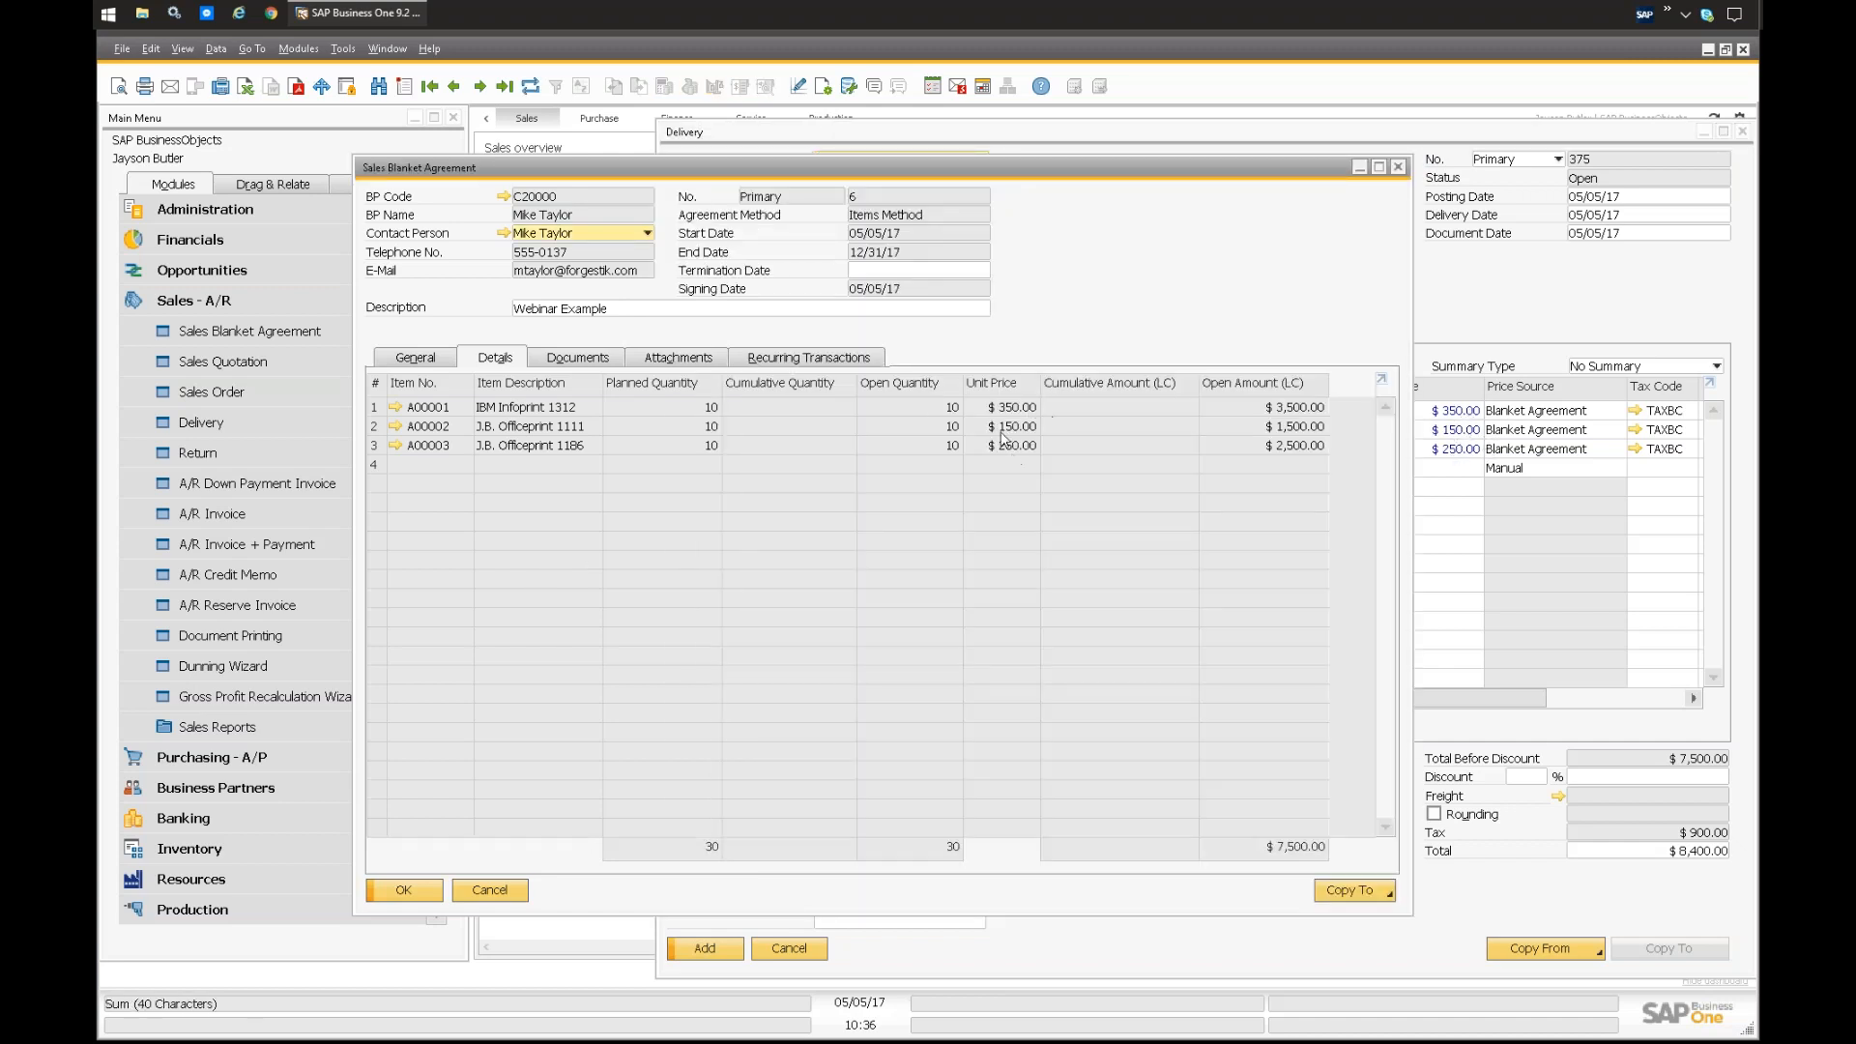
{"action": "left_click", "coordinate": [1491, 372]}
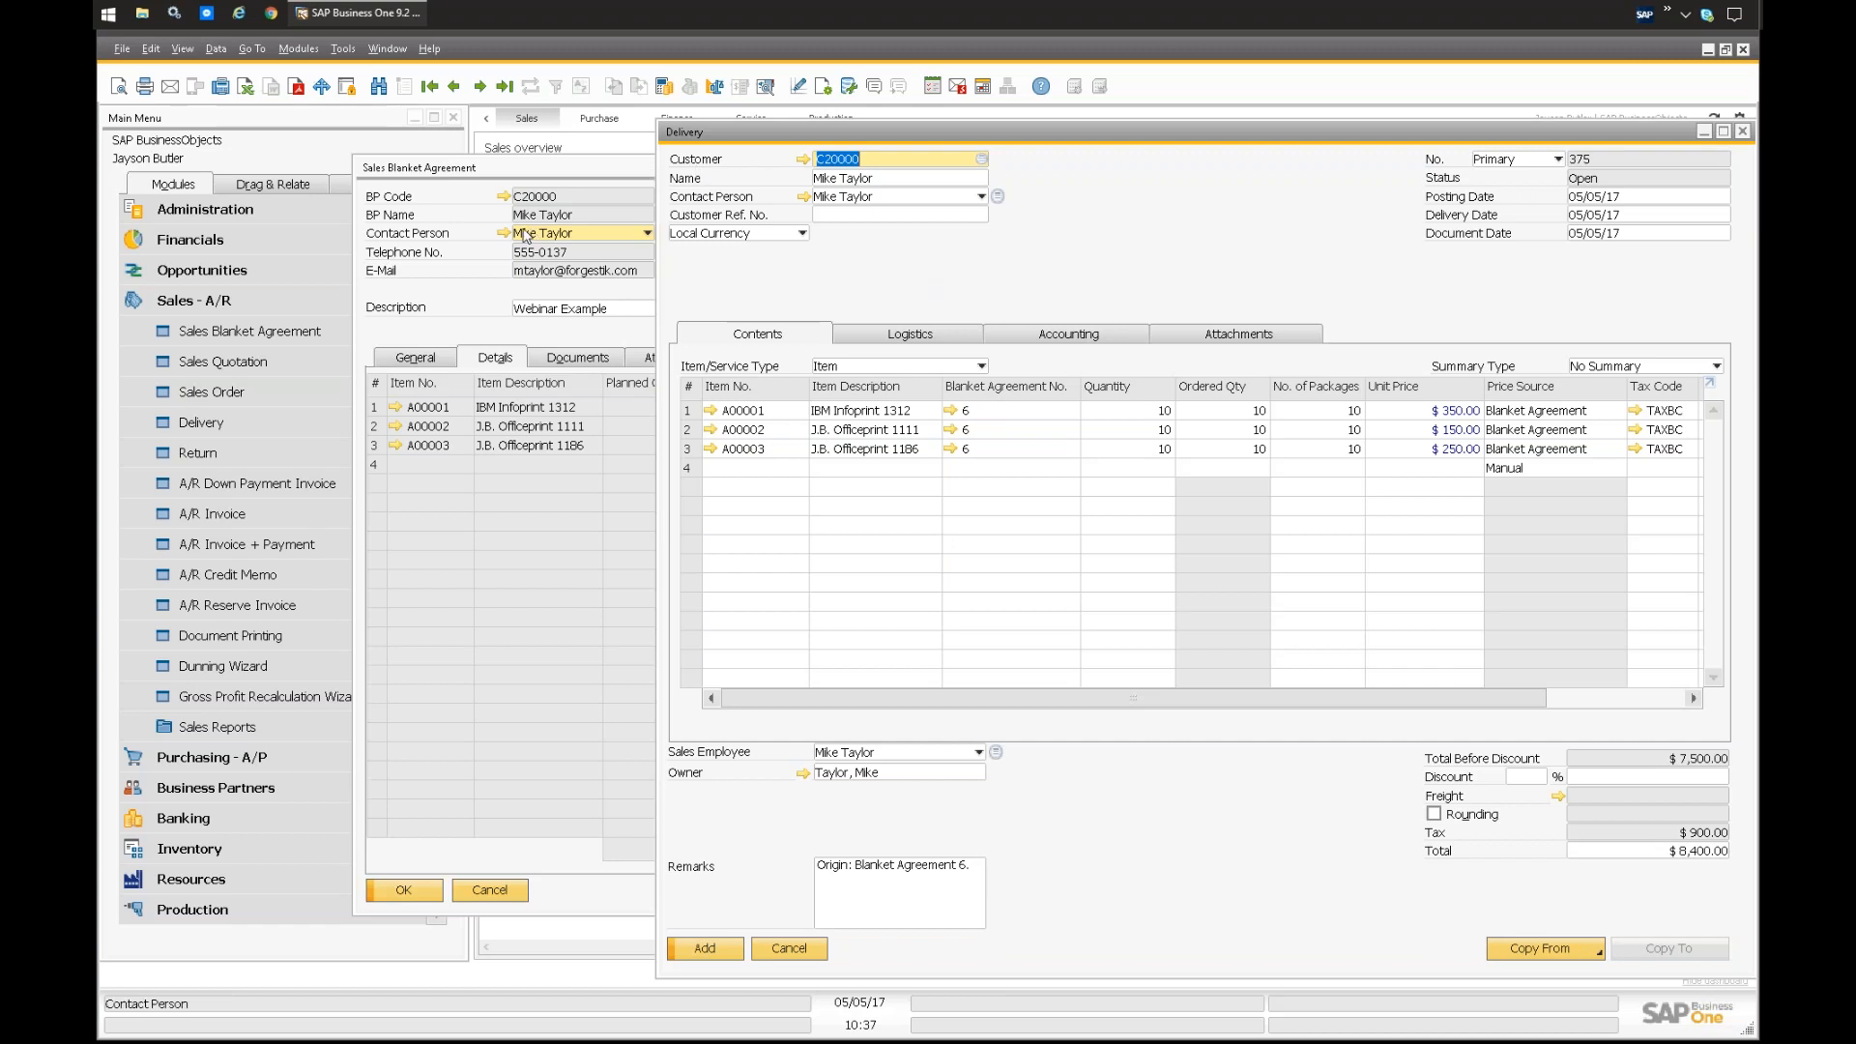
{"action": "left_click", "coordinate": [708, 949]}
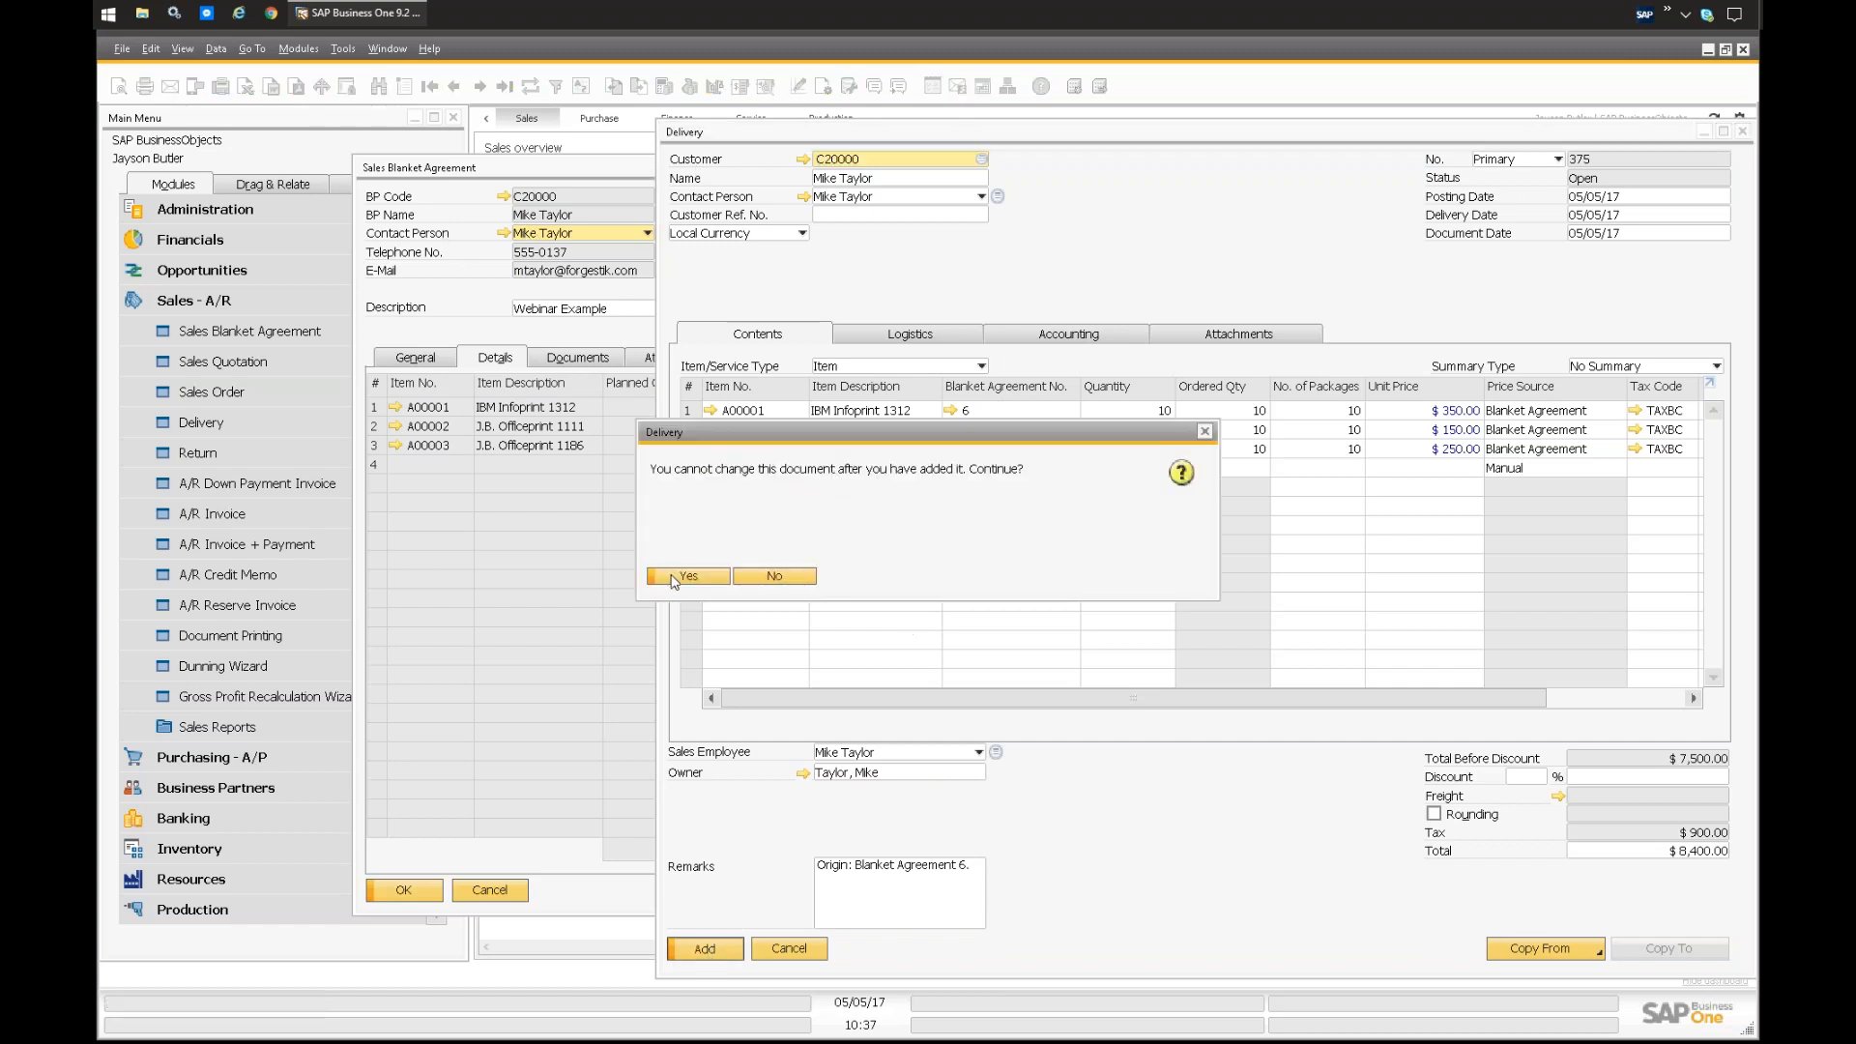
{"action": "left_click", "coordinate": [677, 580]}
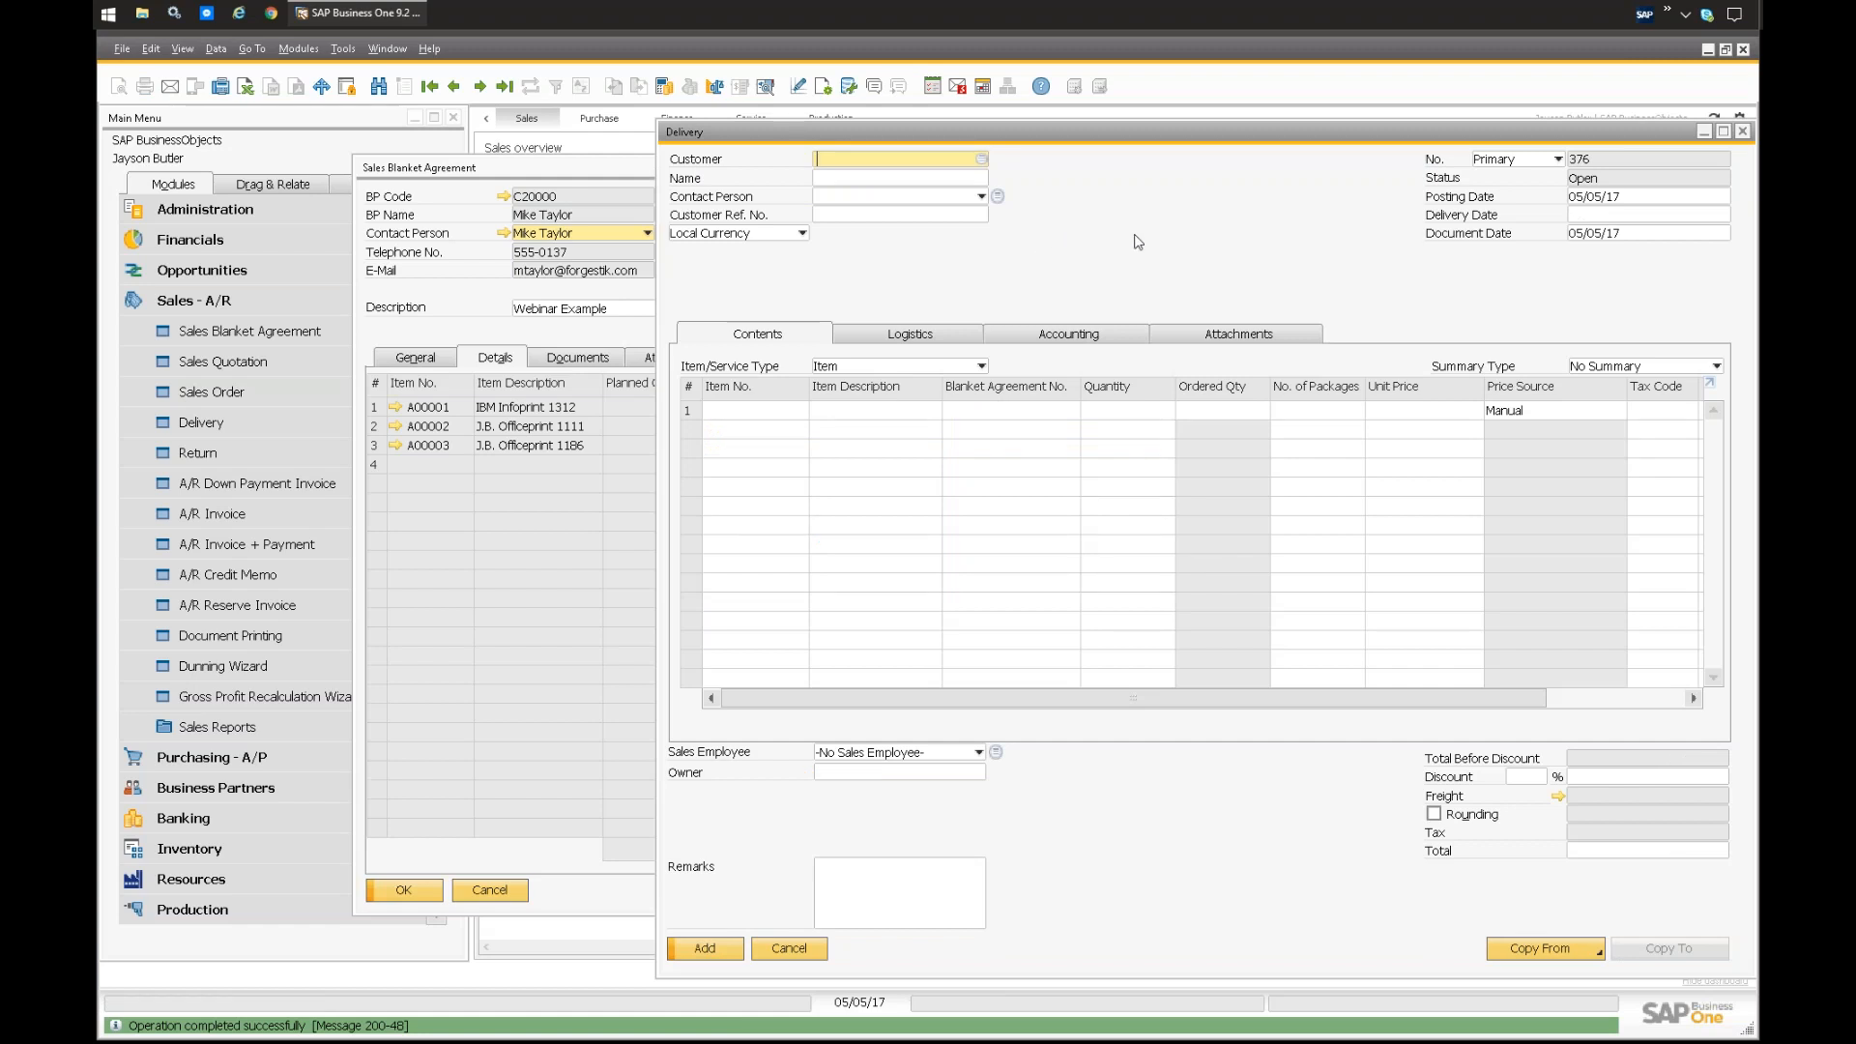
Step: Close the blank delivery, refresh the blanket agreement and review its documents, attachments, recurring transactions and item details
{"action": "key", "text": "Escape"}
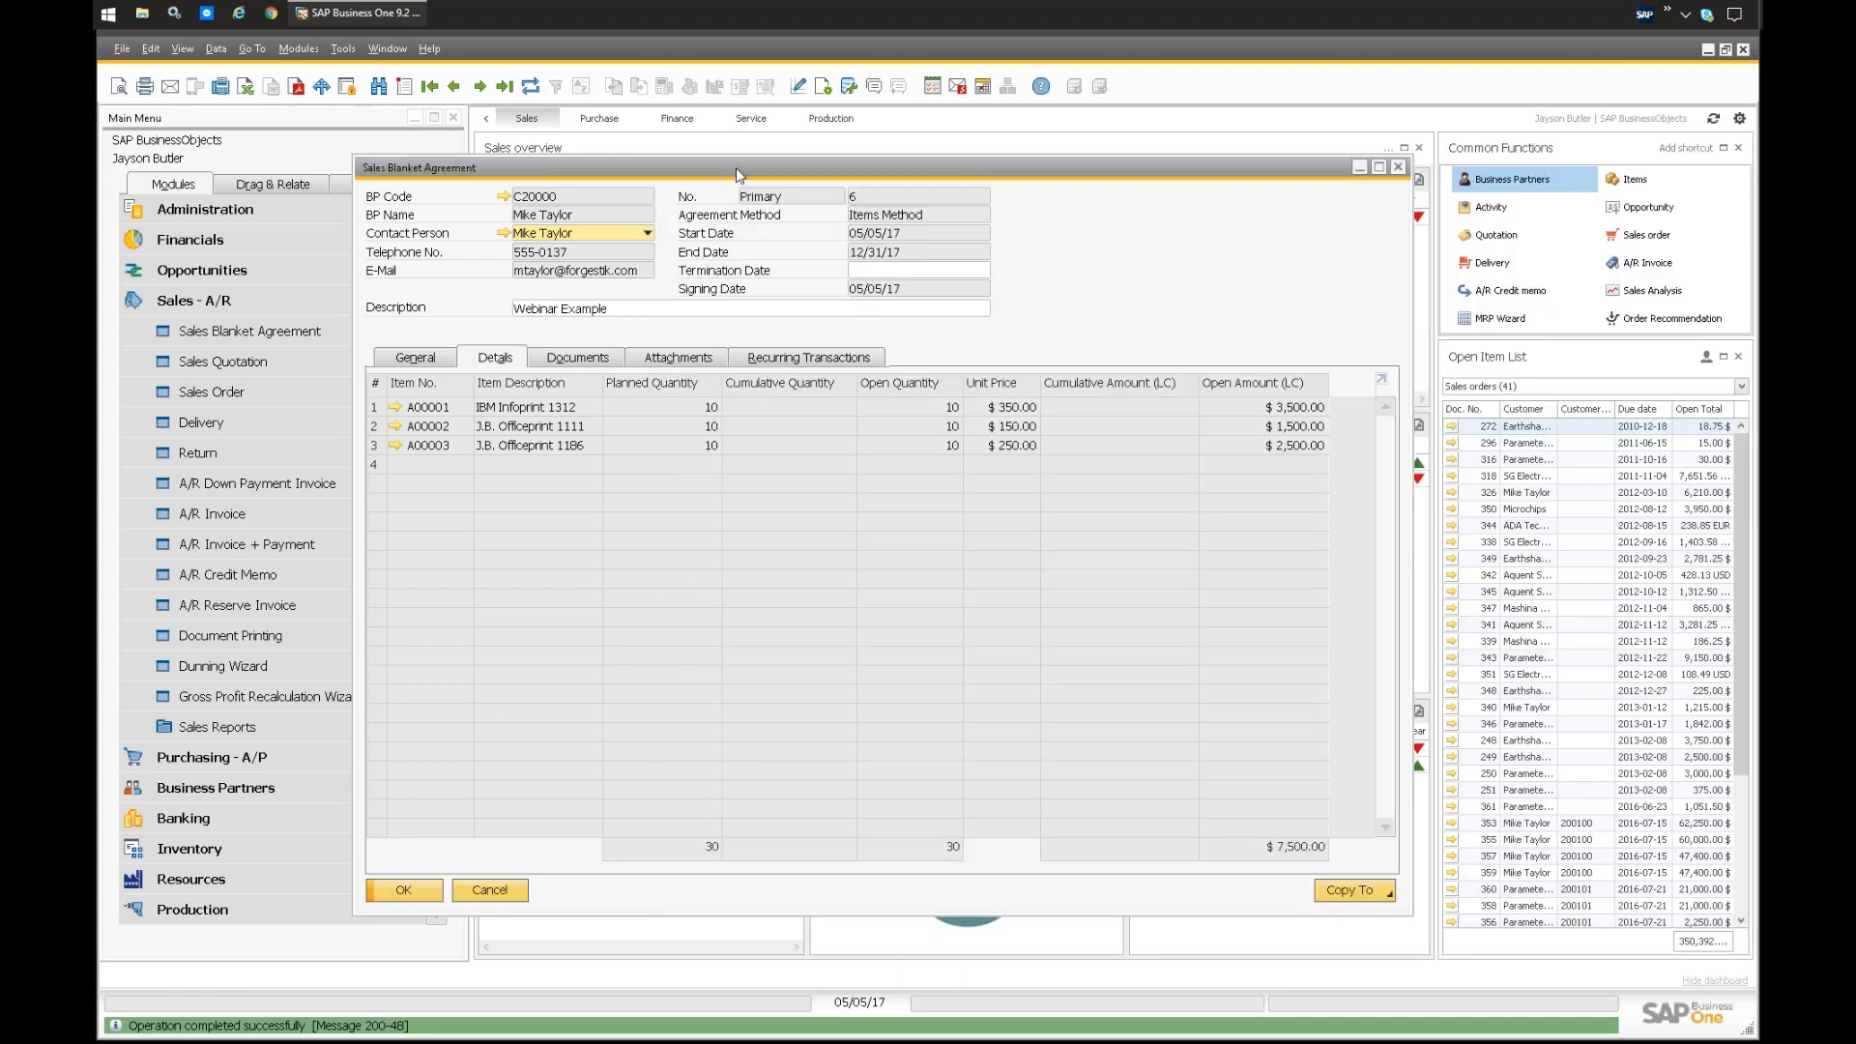
{"action": "left_click", "coordinate": [530, 86]}
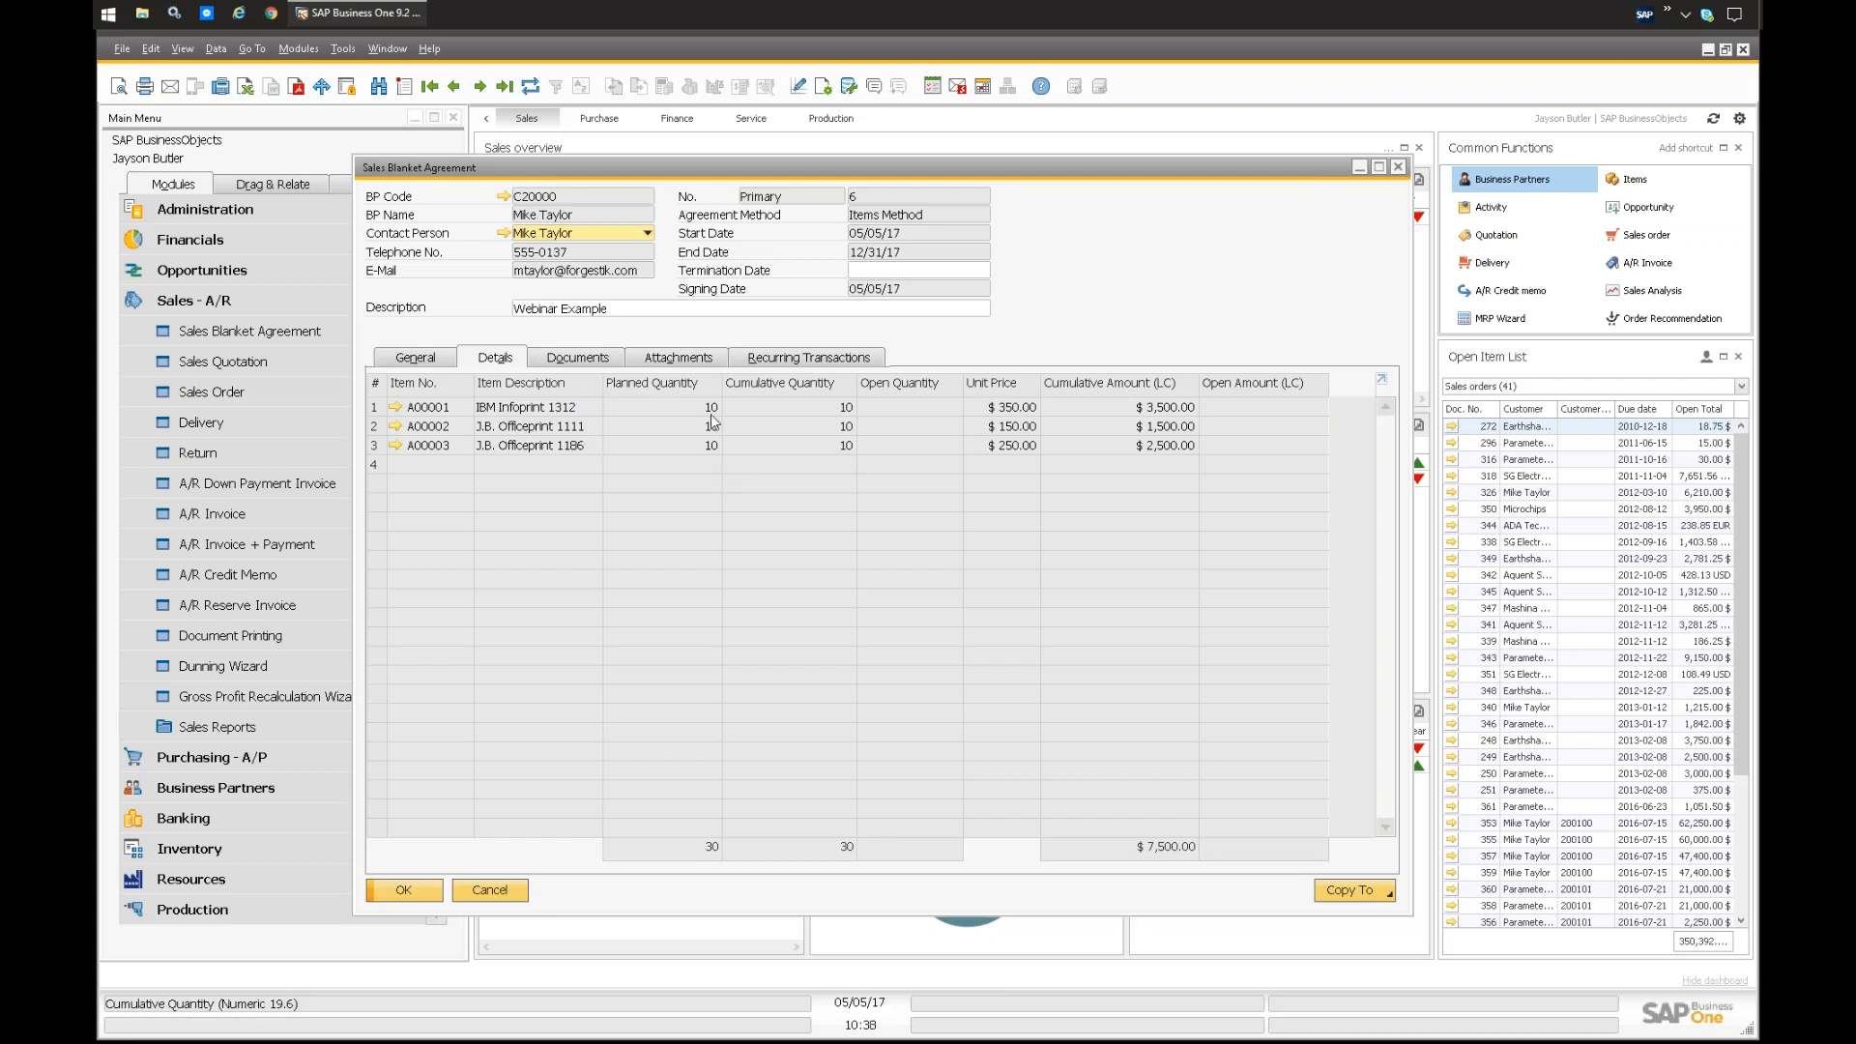
{"action": "left_click", "coordinate": [581, 358]}
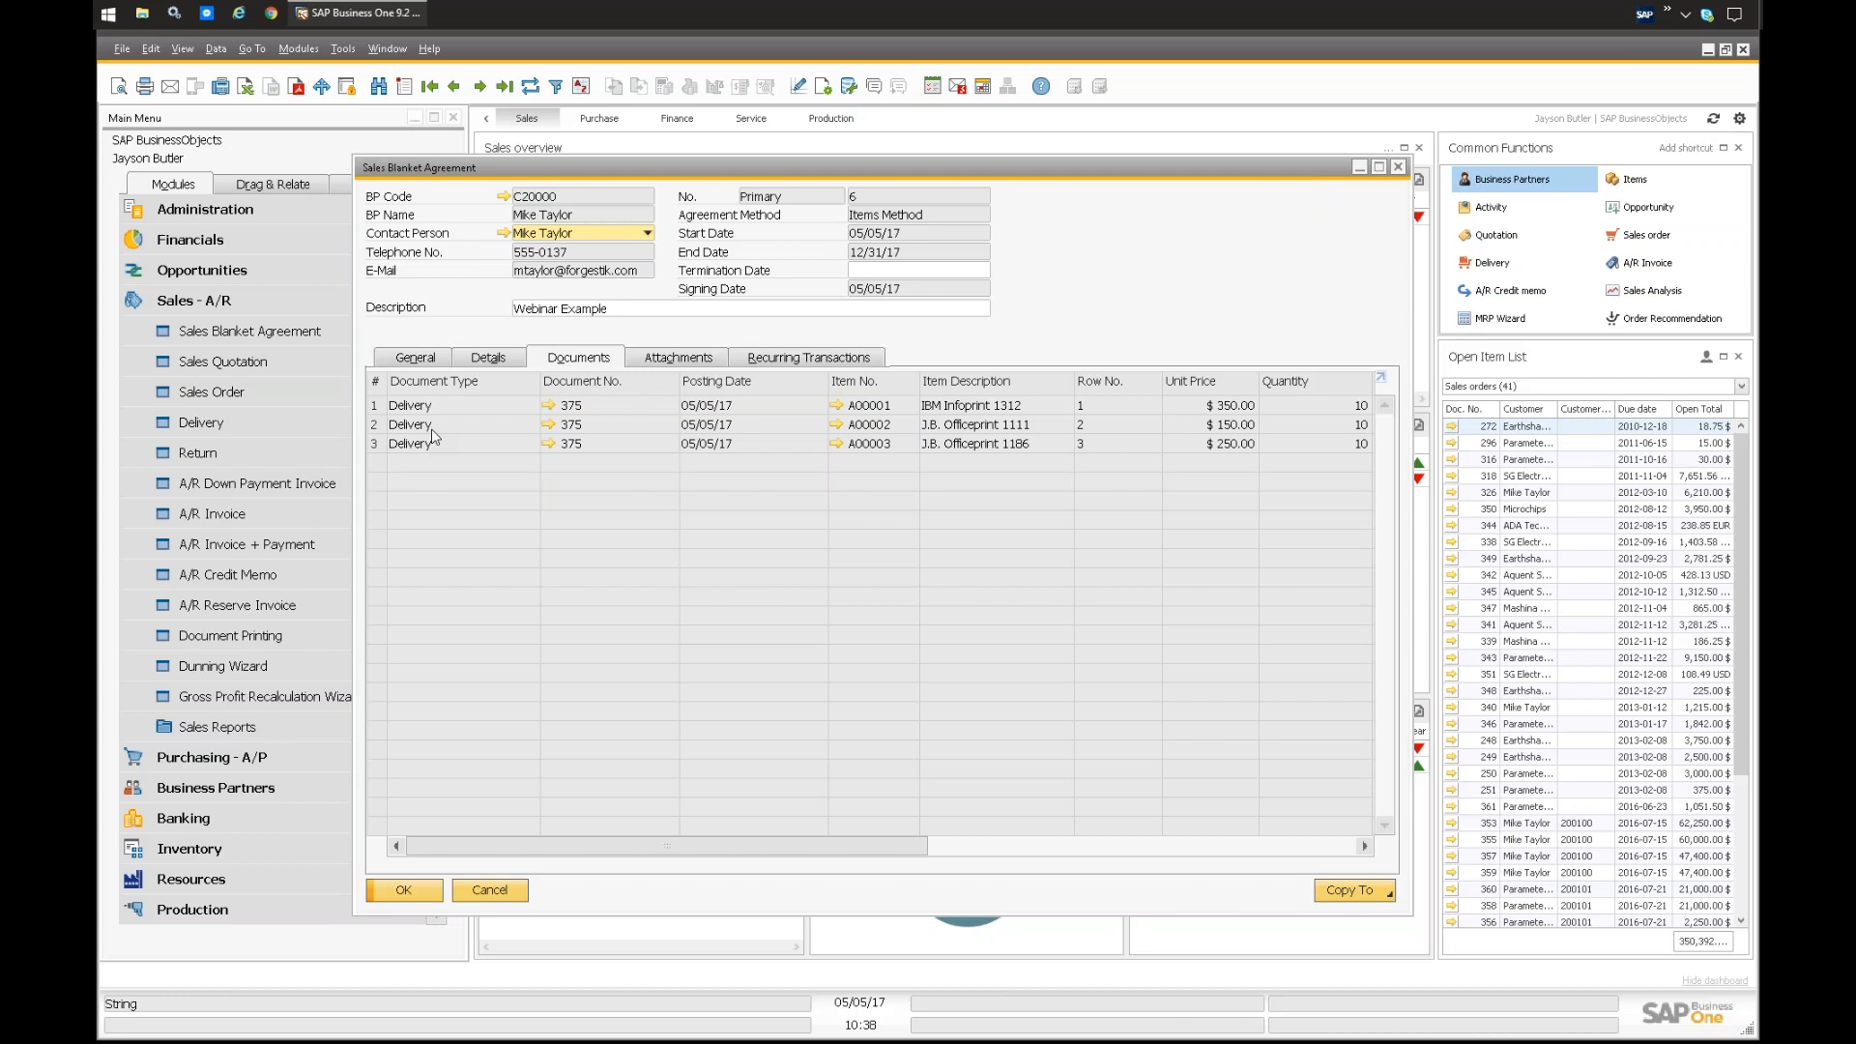
{"action": "left_click", "coordinate": [678, 364]}
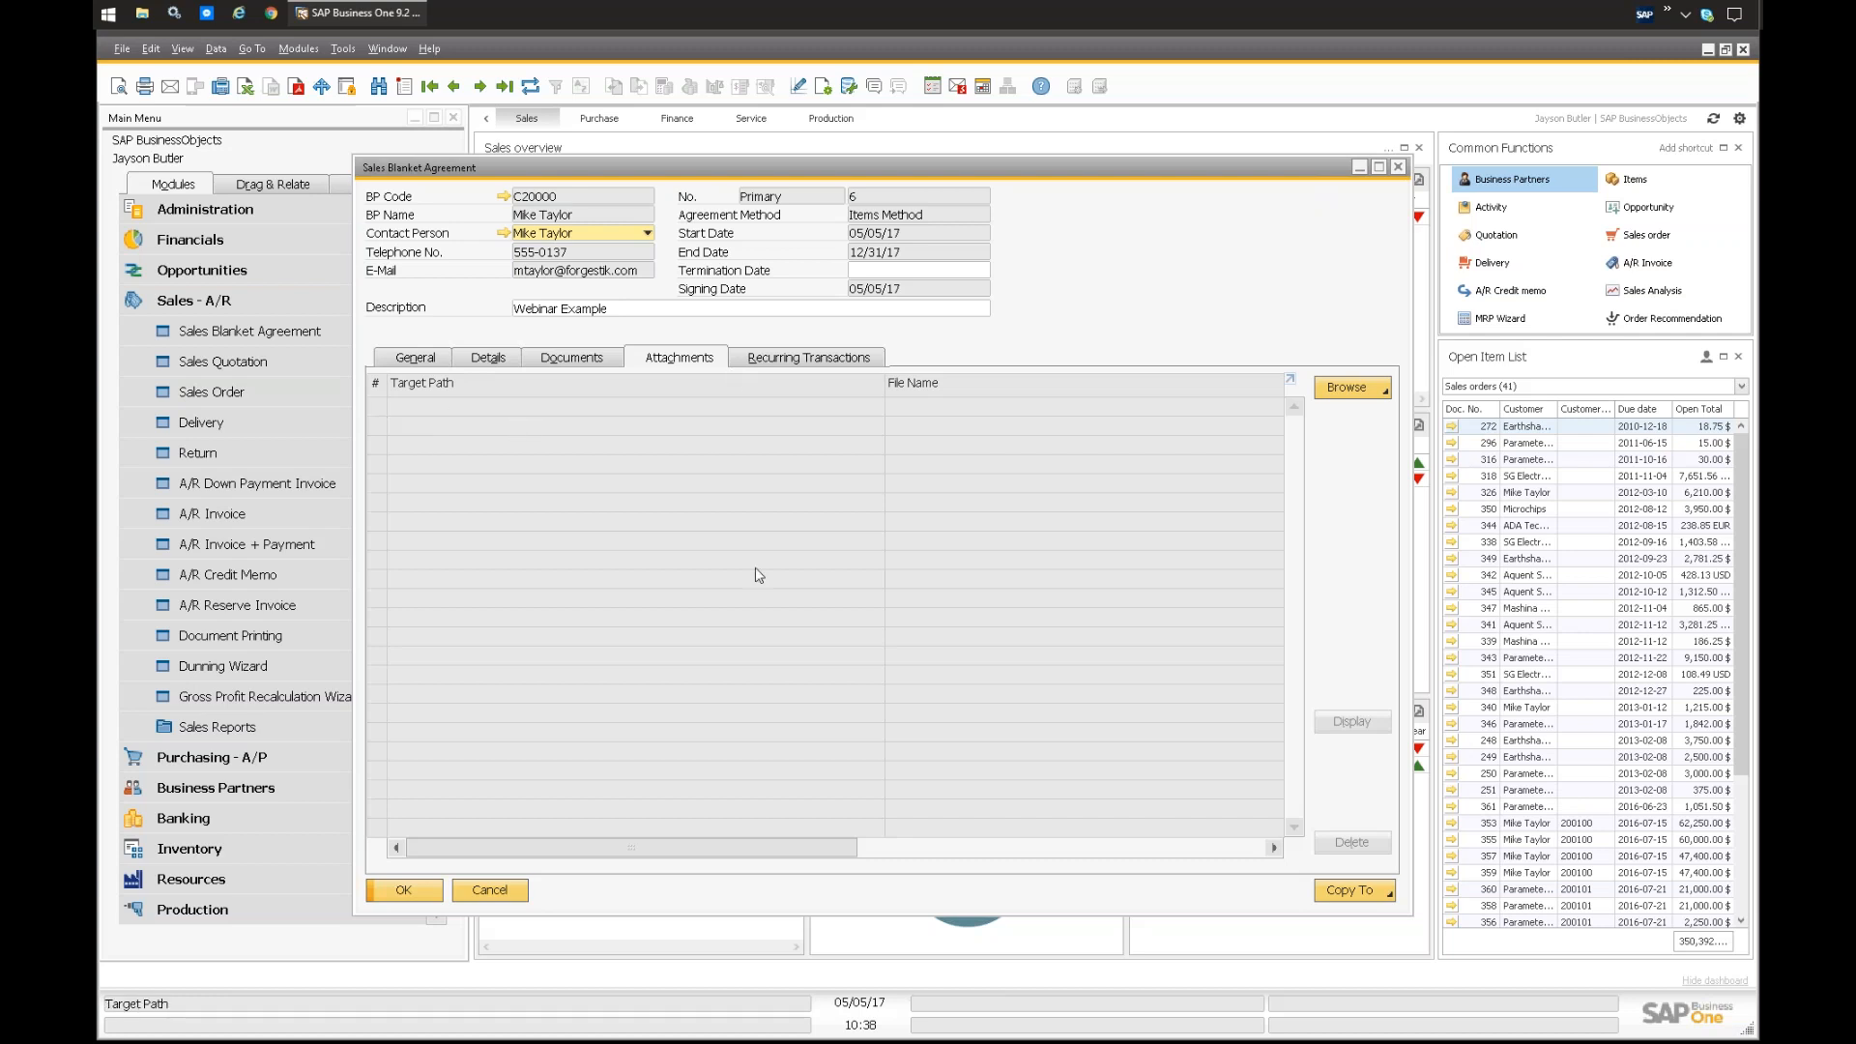
{"action": "left_click", "coordinate": [788, 364]}
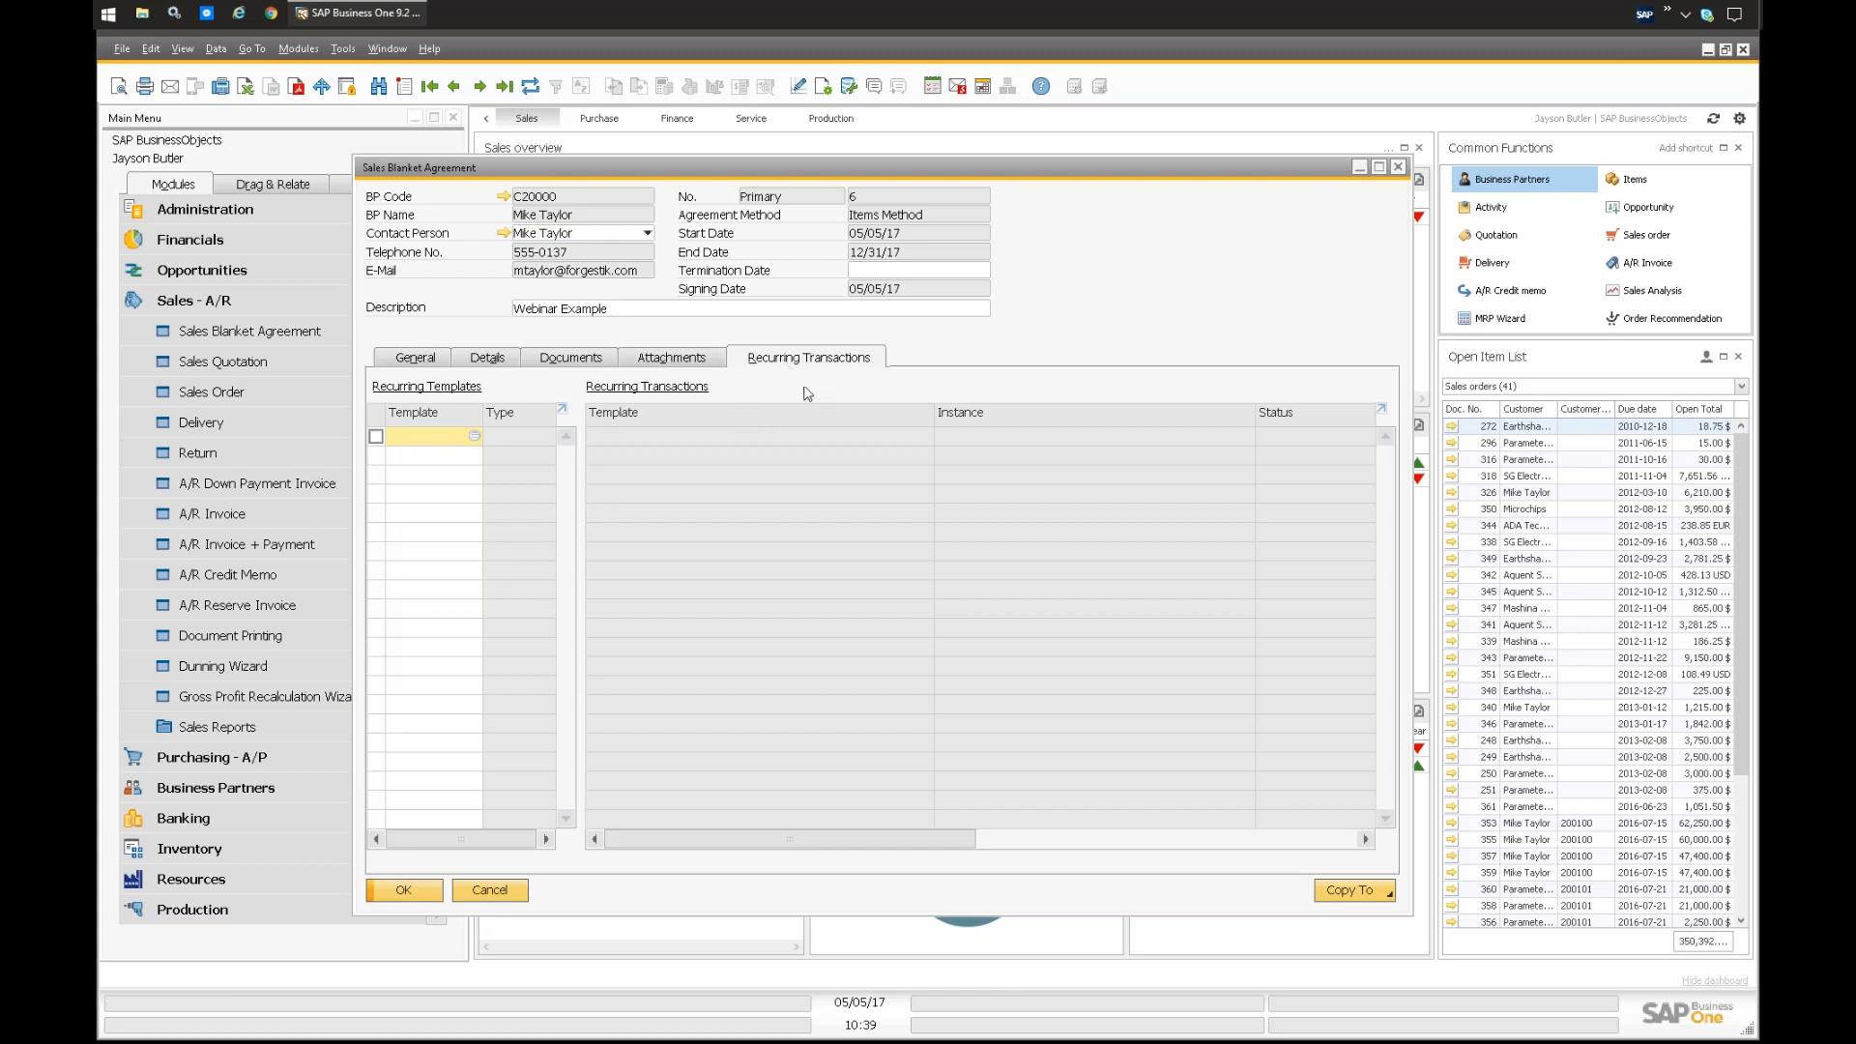
{"action": "left_click", "coordinate": [486, 360]}
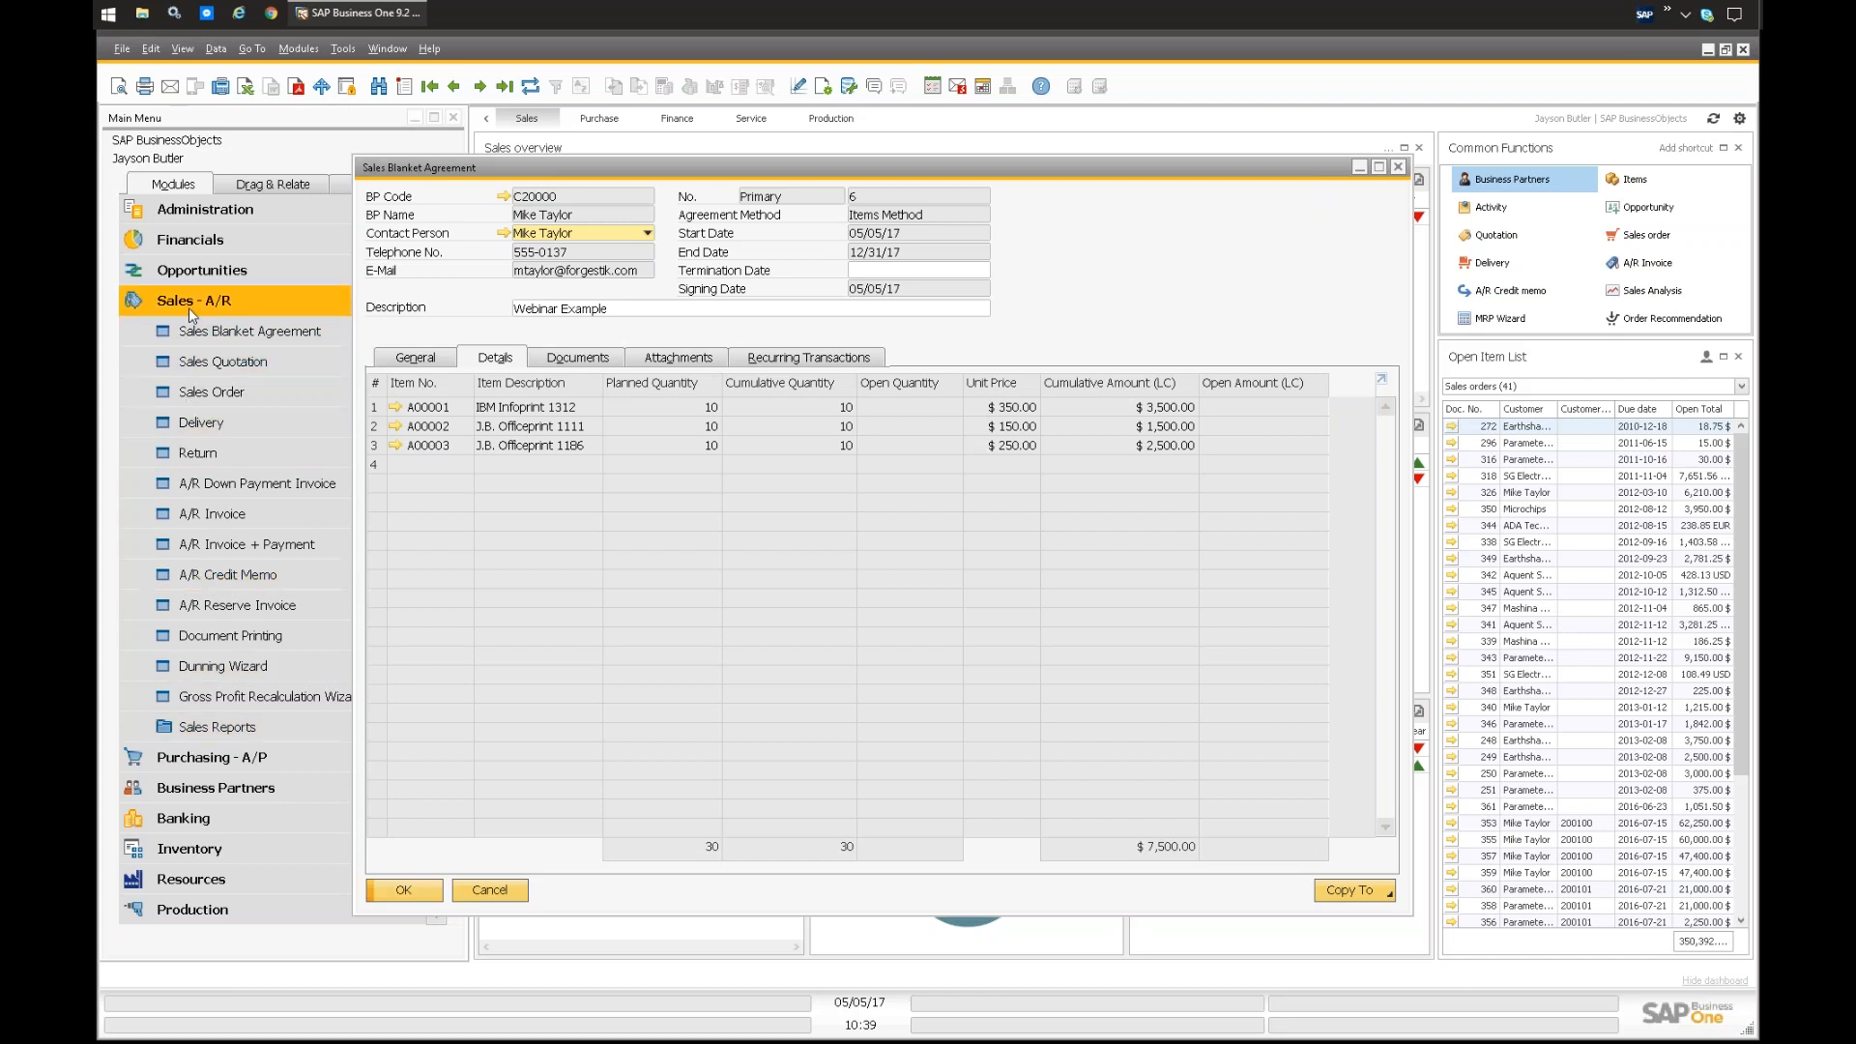
Step: Run the Blanket Agreement Fulfillment Report for the Items Method without further filters, review it and close it
{"action": "left_click", "coordinate": [201, 725]}
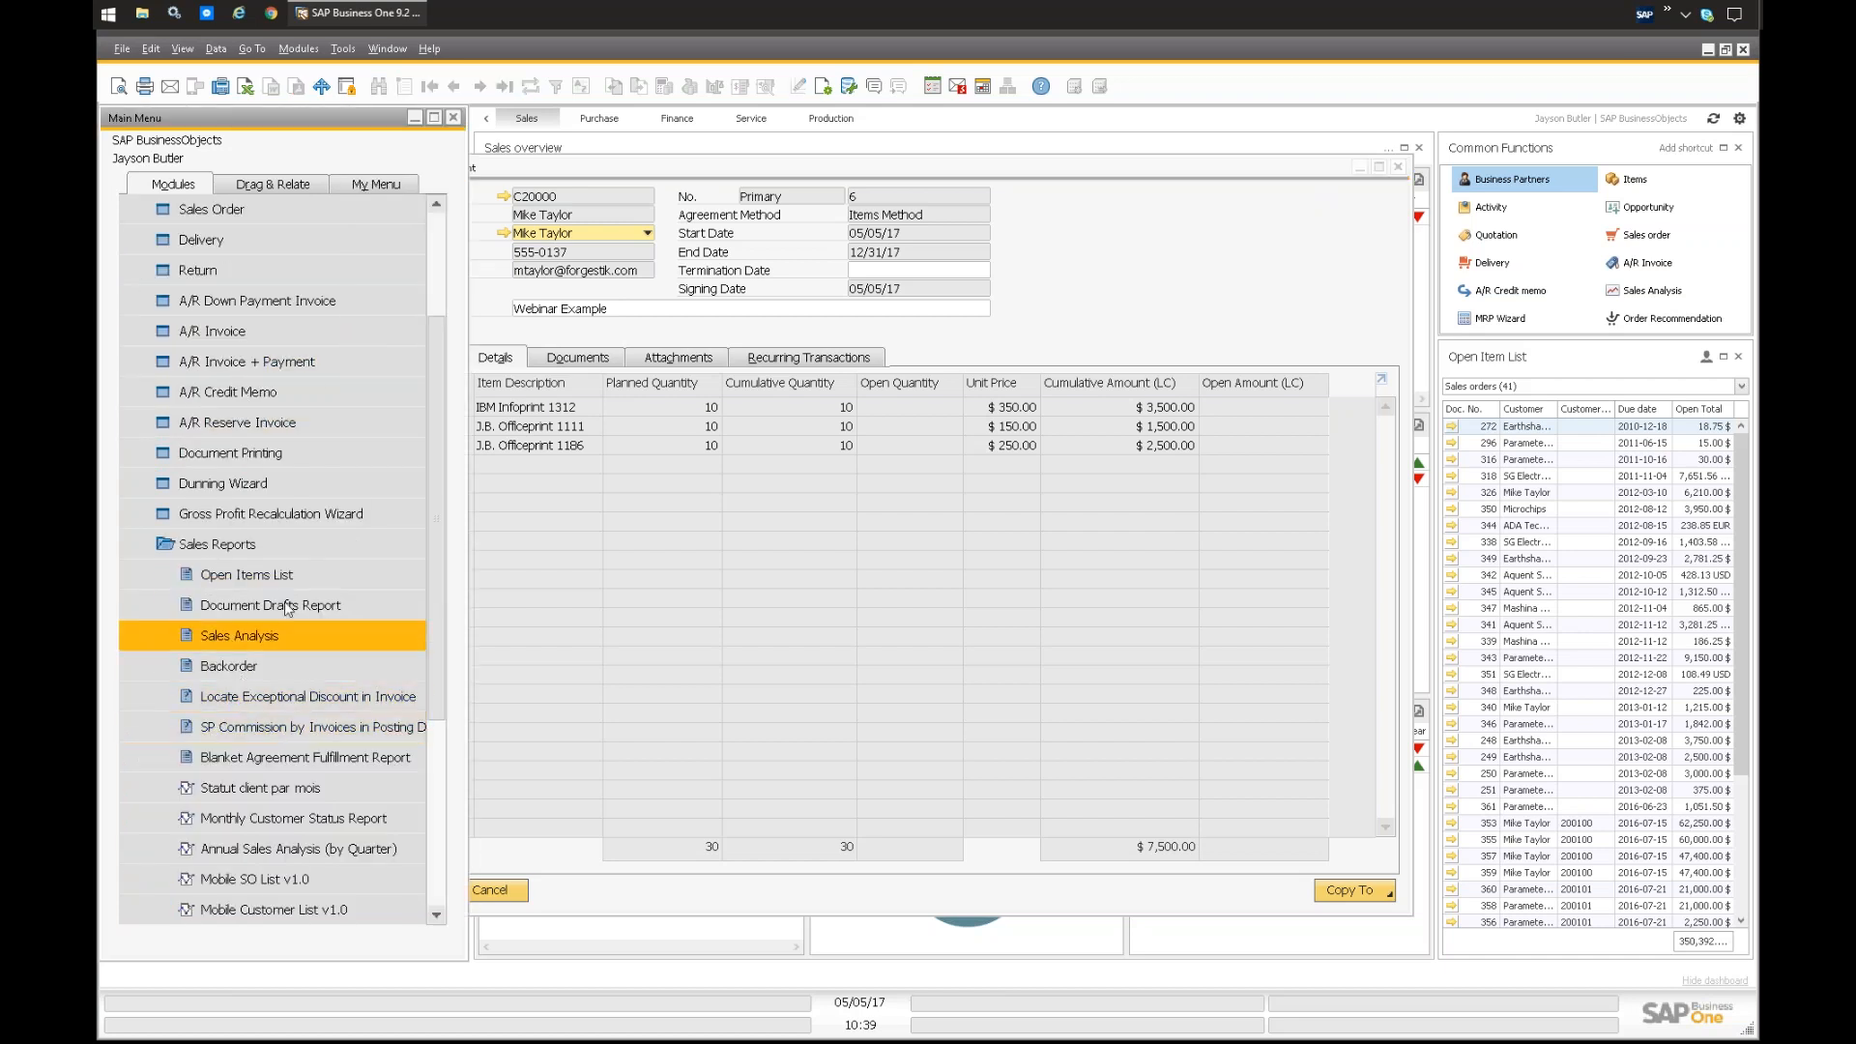
{"action": "left_click", "coordinate": [310, 762]}
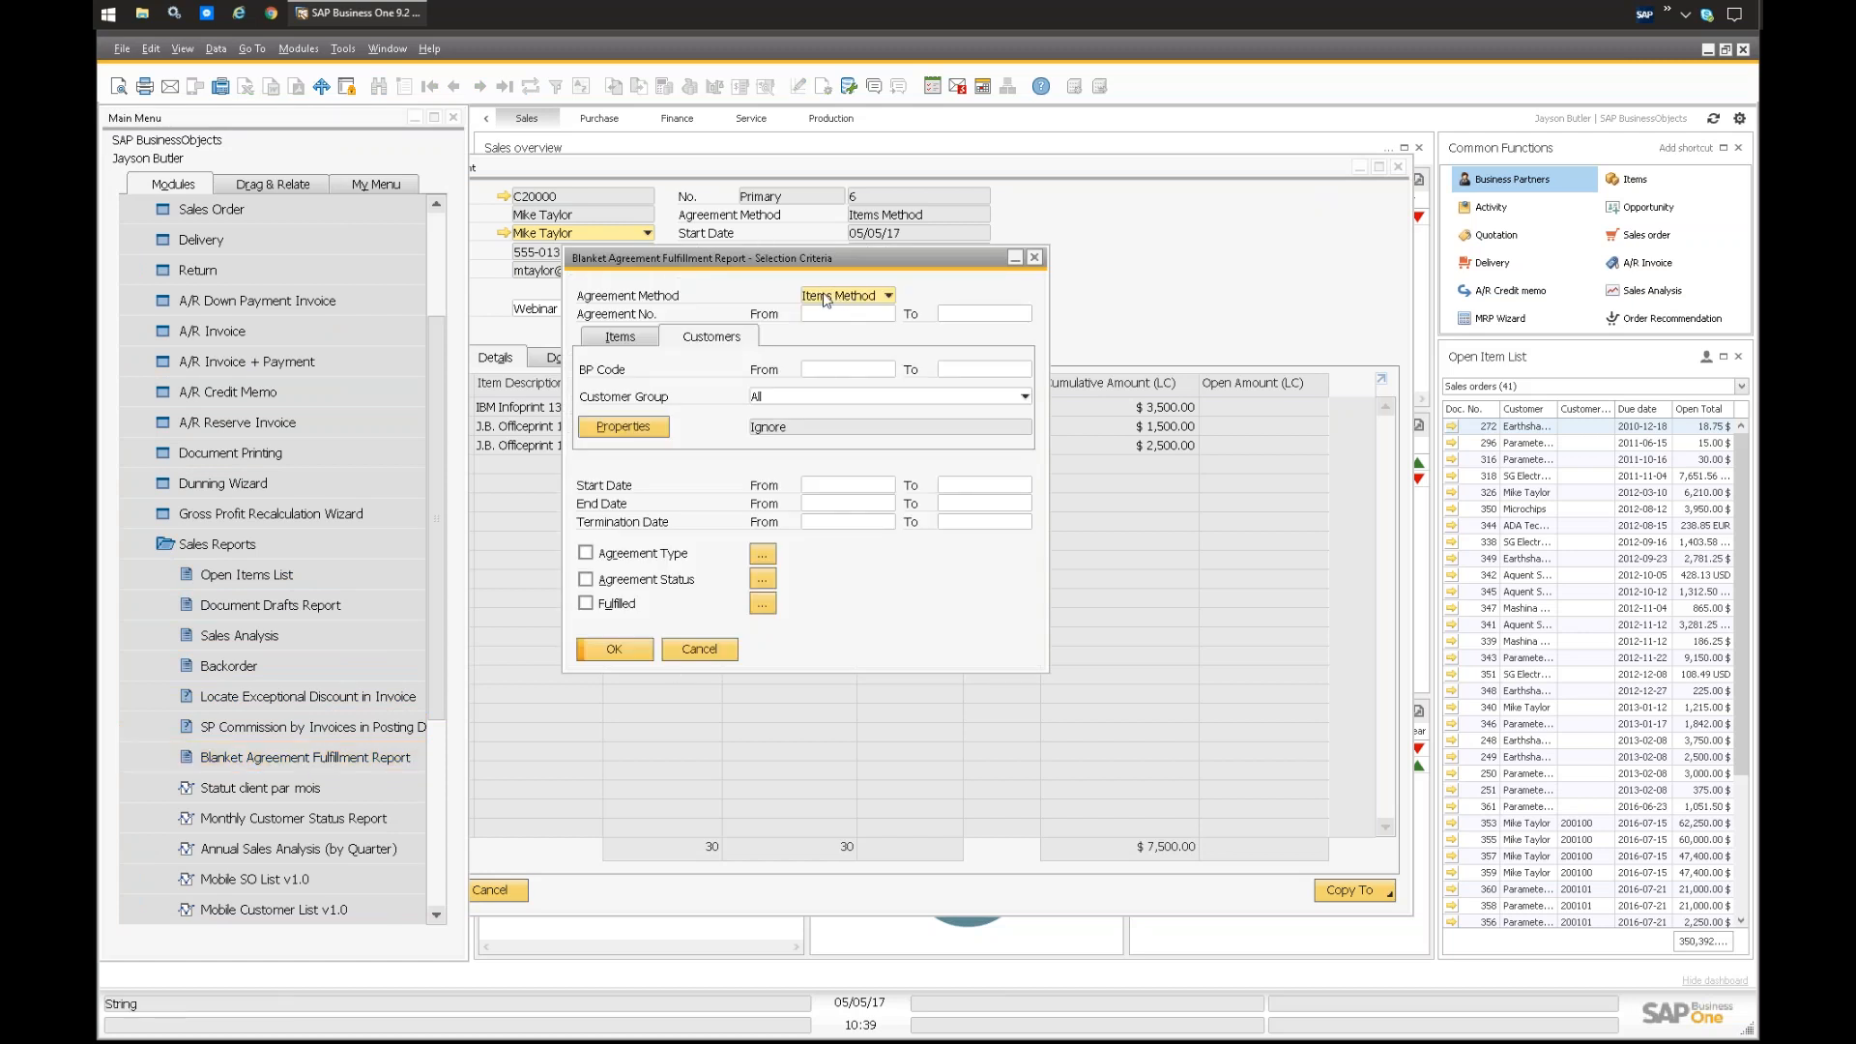
{"action": "left_click", "coordinate": [615, 650]}
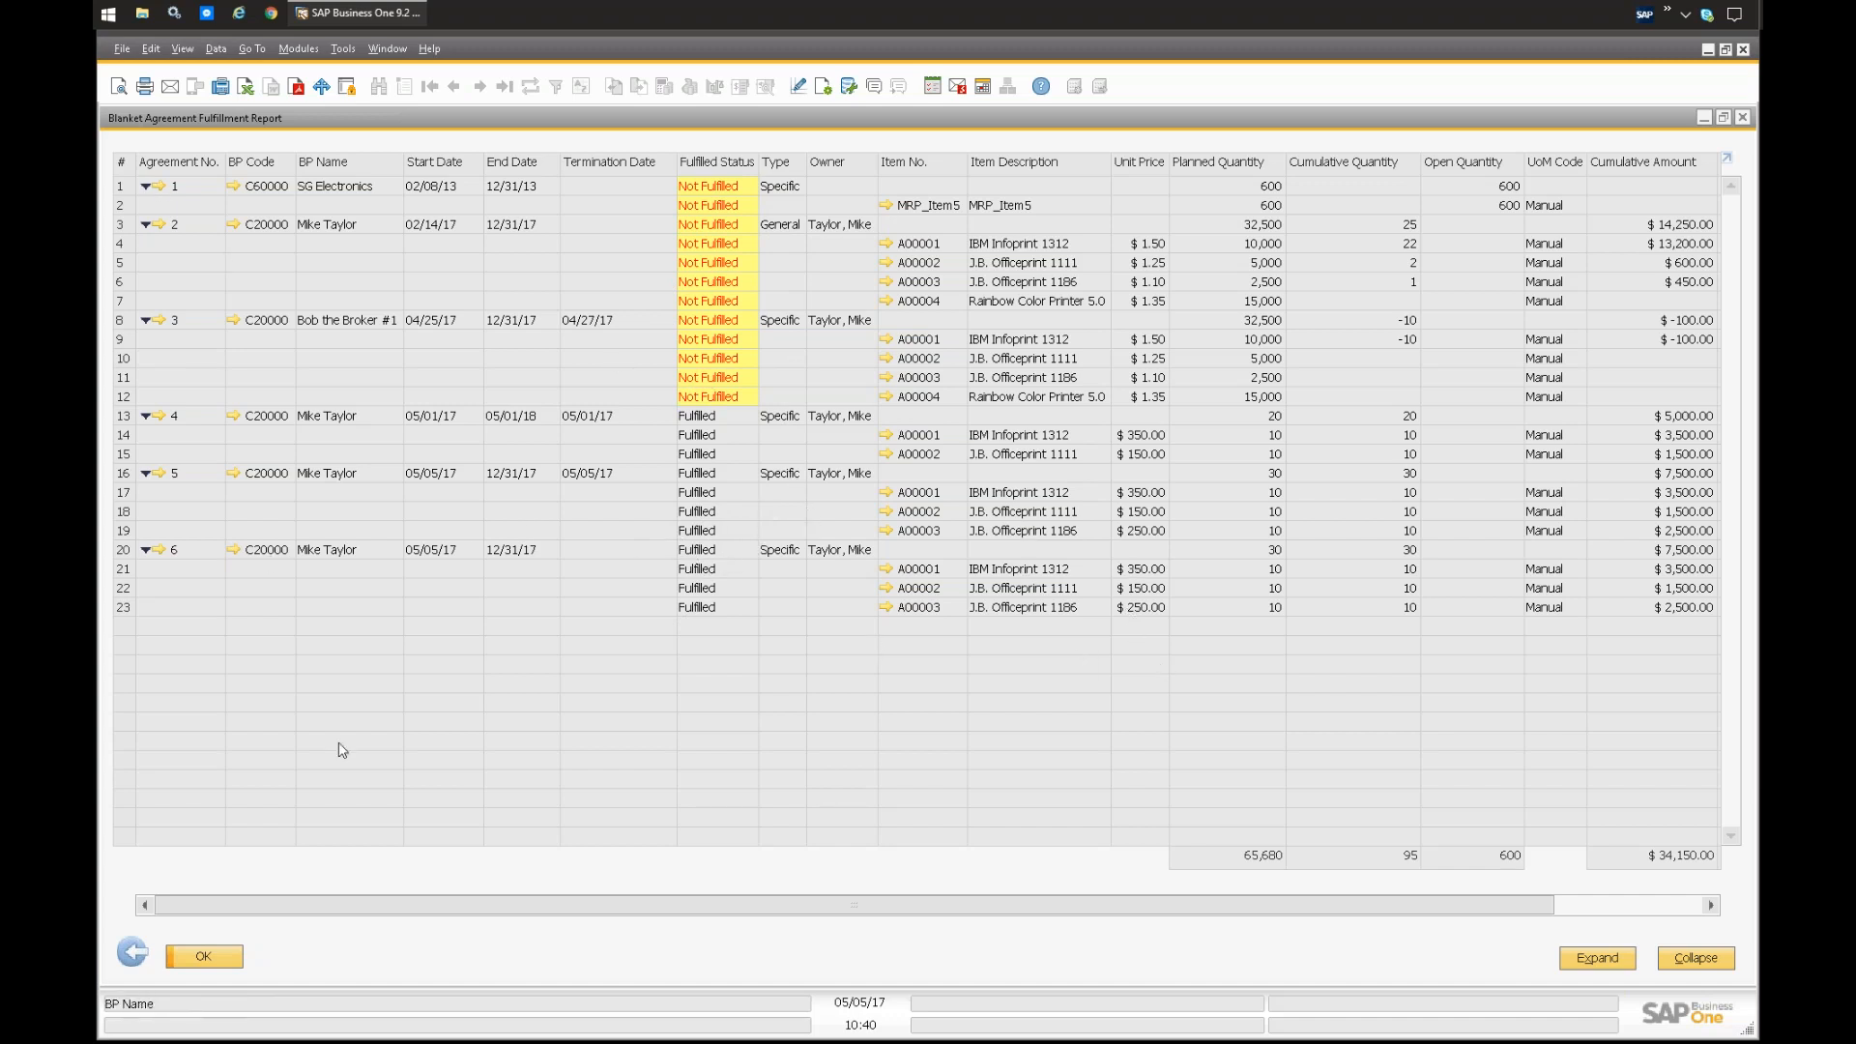
{"action": "left_click", "coordinate": [203, 956]}
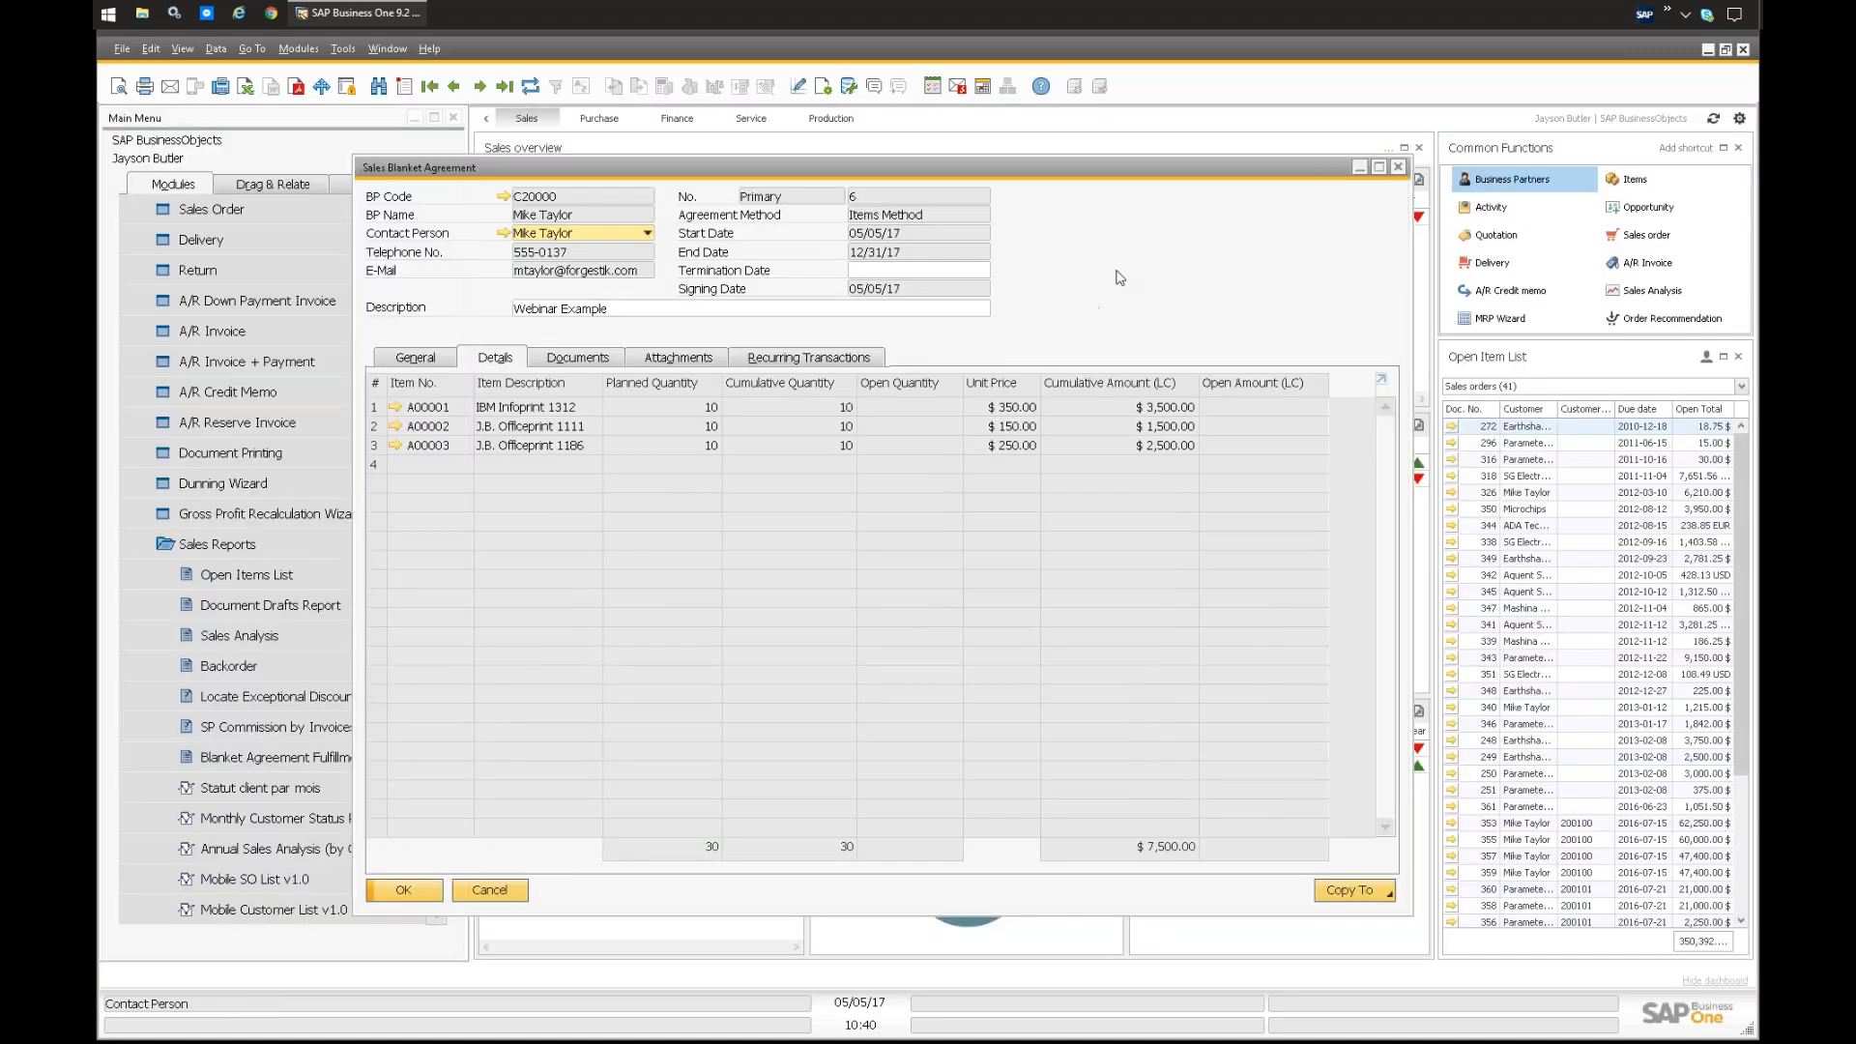
Step: Close the sales blanket agreement and reset the module list to show only the Sales - A/R functions
{"action": "key", "text": "Escape"}
{"action": "left_click", "coordinate": [234, 552]}
{"action": "scroll", "coordinate": [223, 435], "scroll_direction": "up", "scroll_amount": 5}
{"action": "left_click", "coordinate": [178, 299]}
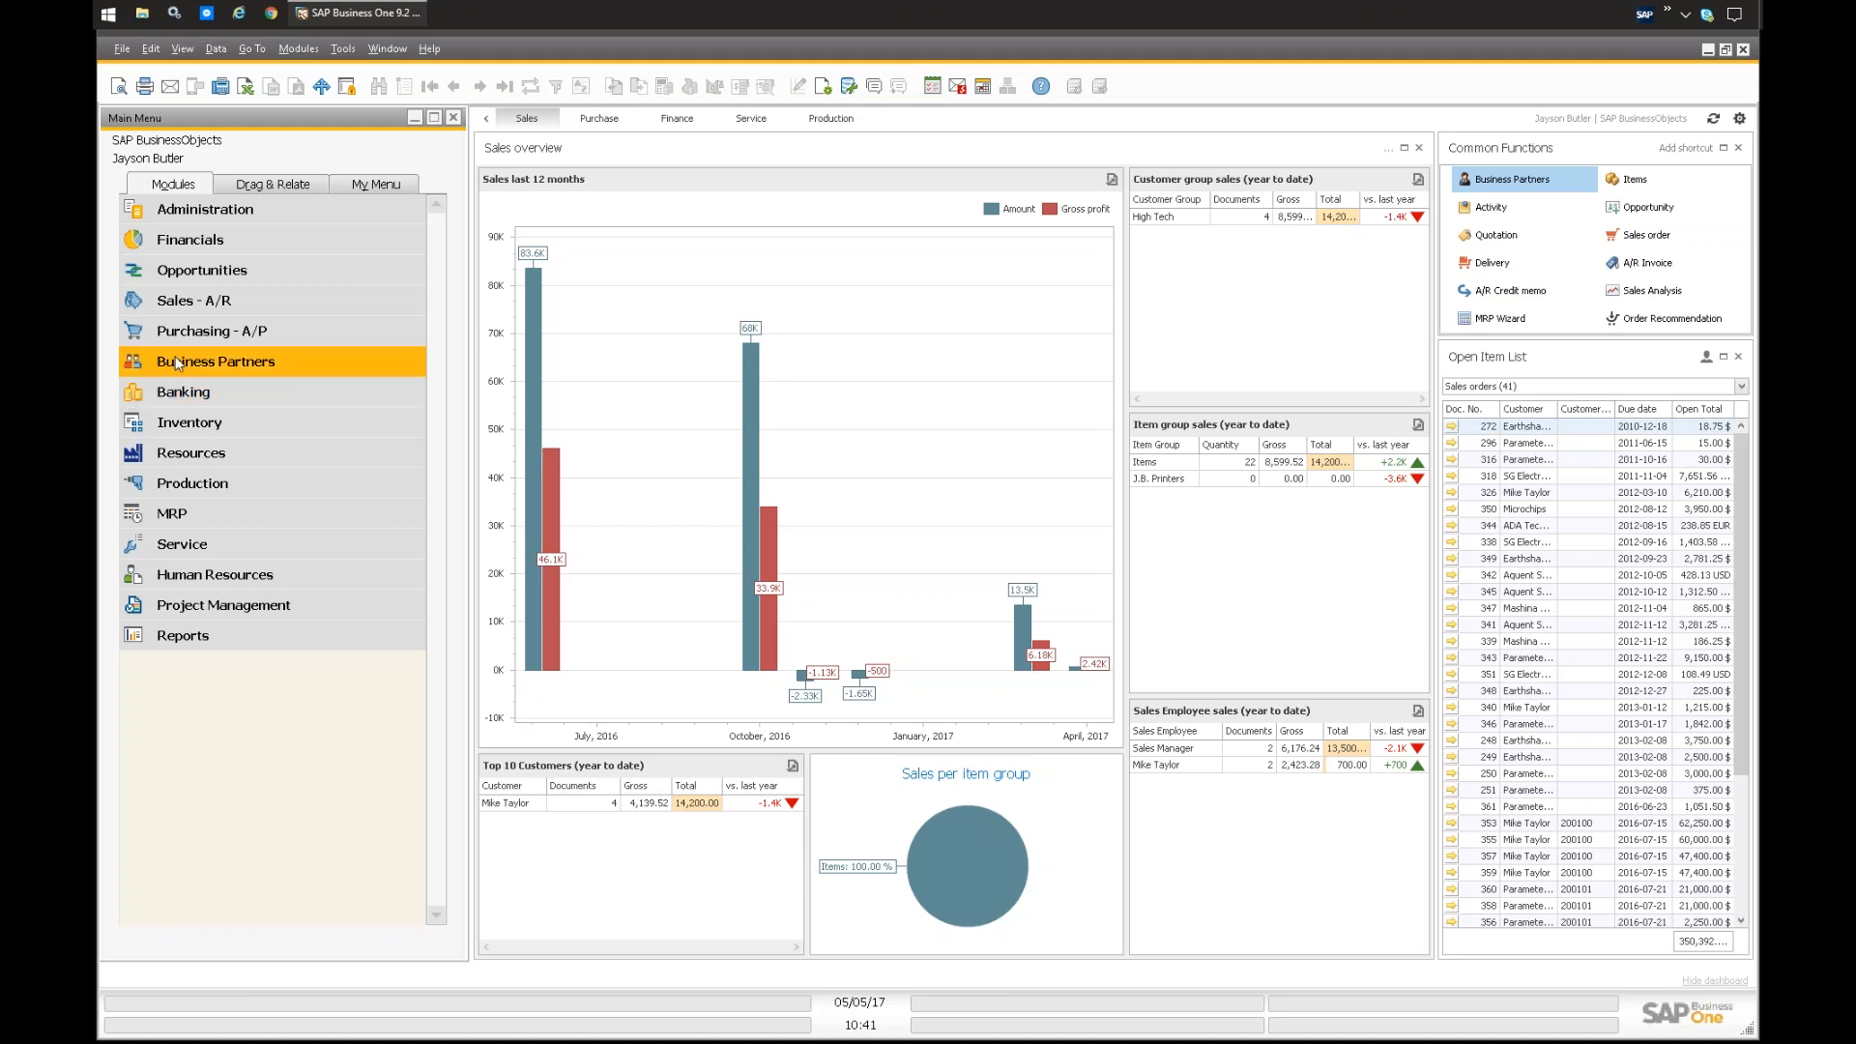
{"action": "left_click", "coordinate": [199, 300]}
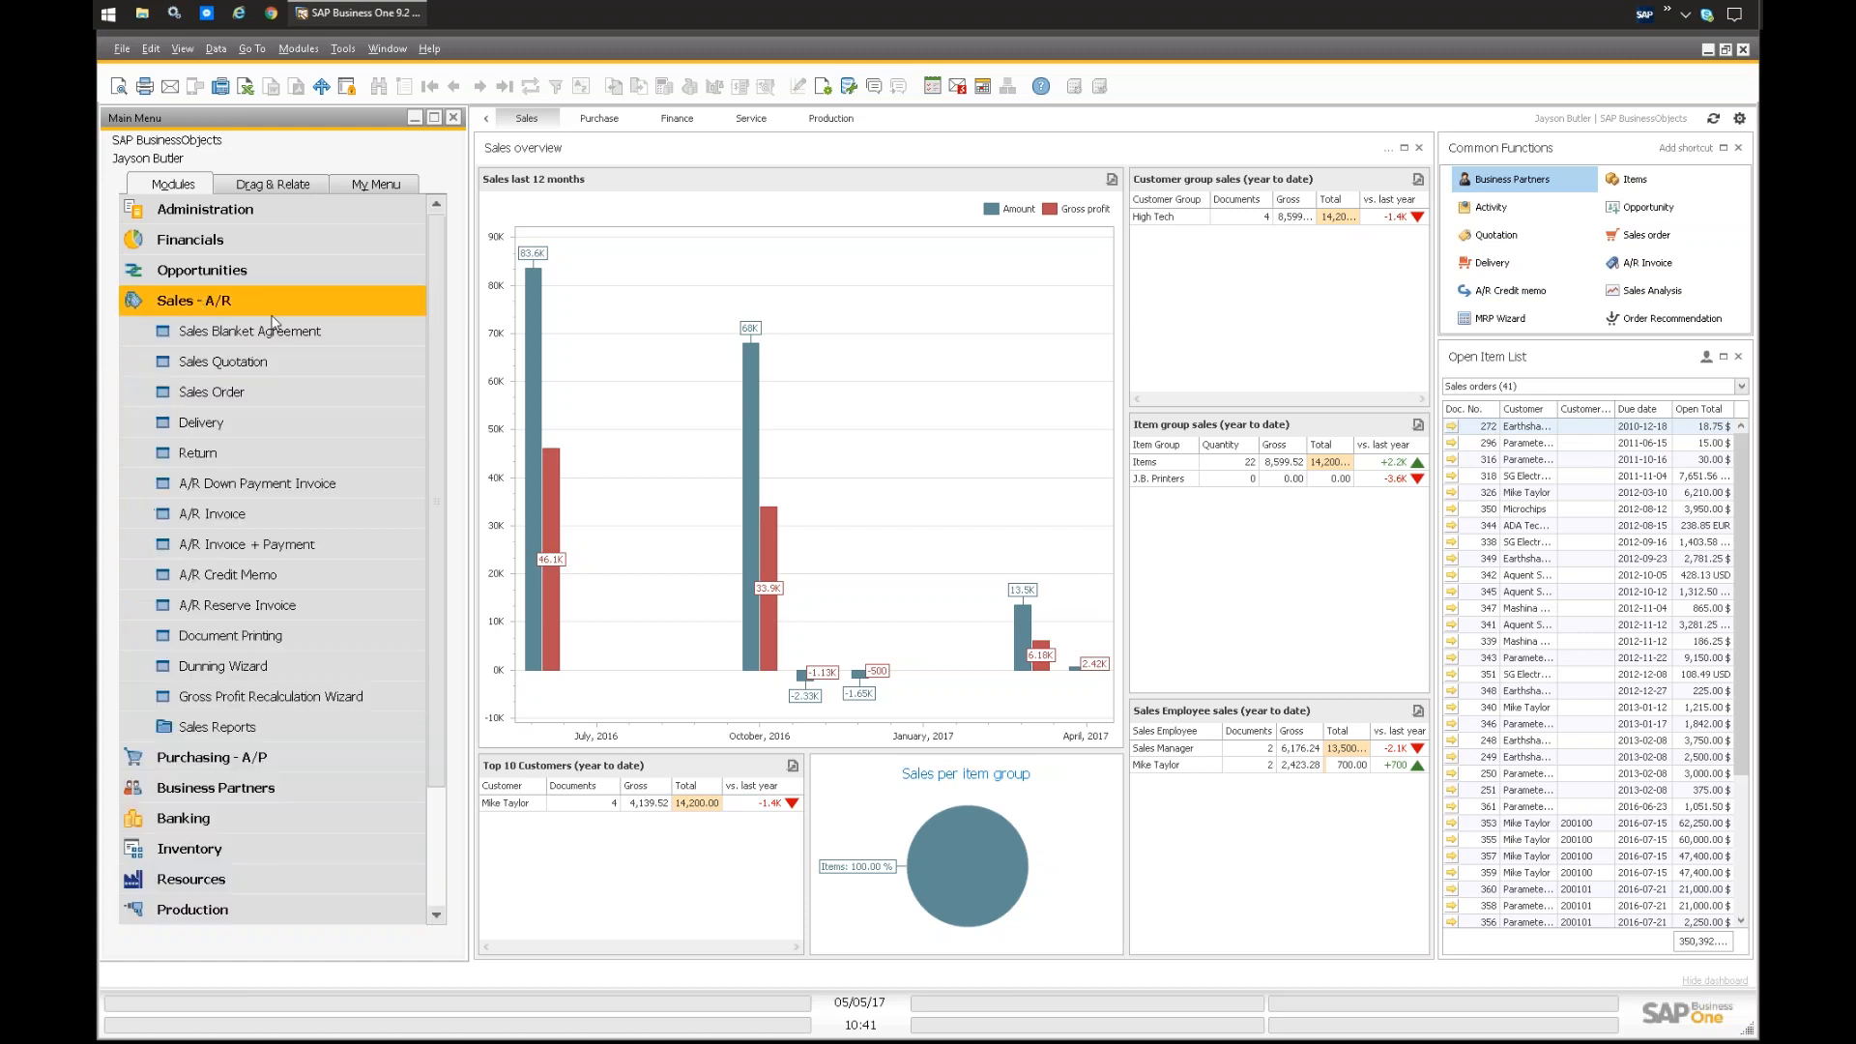
Step: Open the business partner Dunning Terms setup and display the Standard dunning term
{"action": "left_click", "coordinate": [307, 50]}
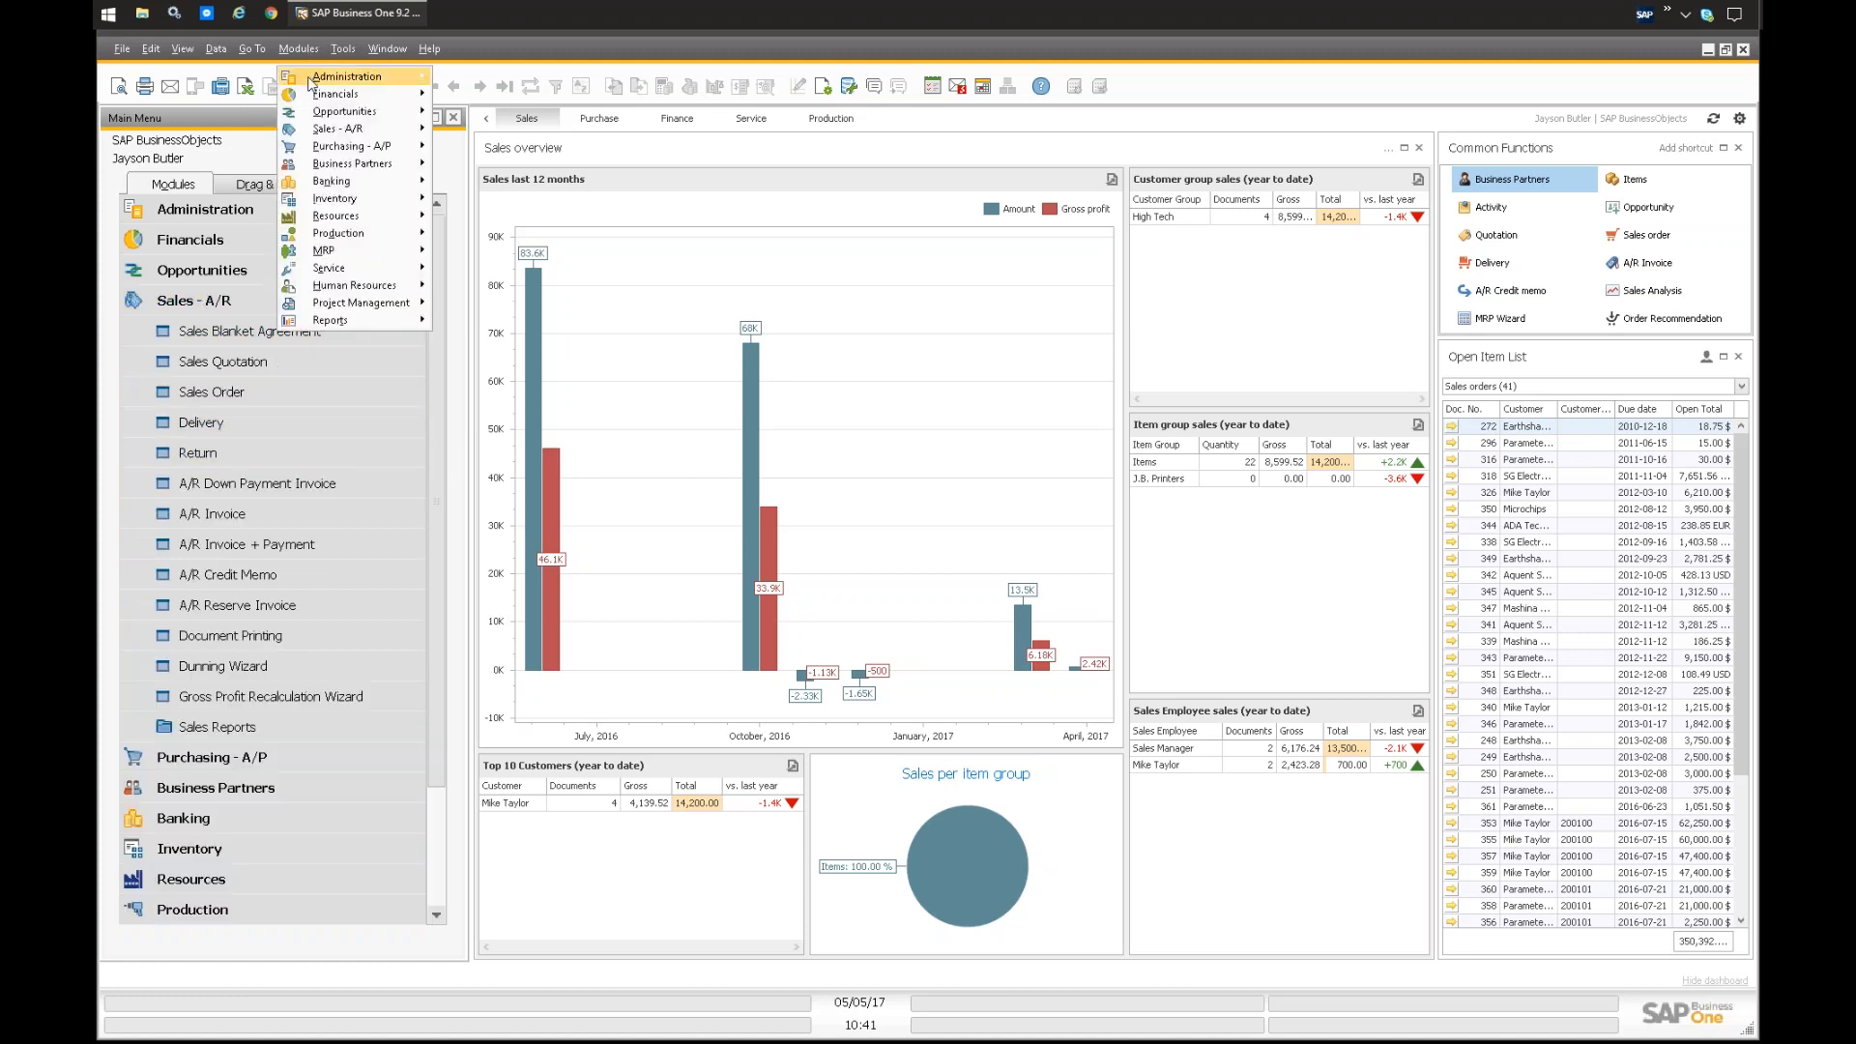
{"action": "mouse_move", "coordinate": [309, 81]}
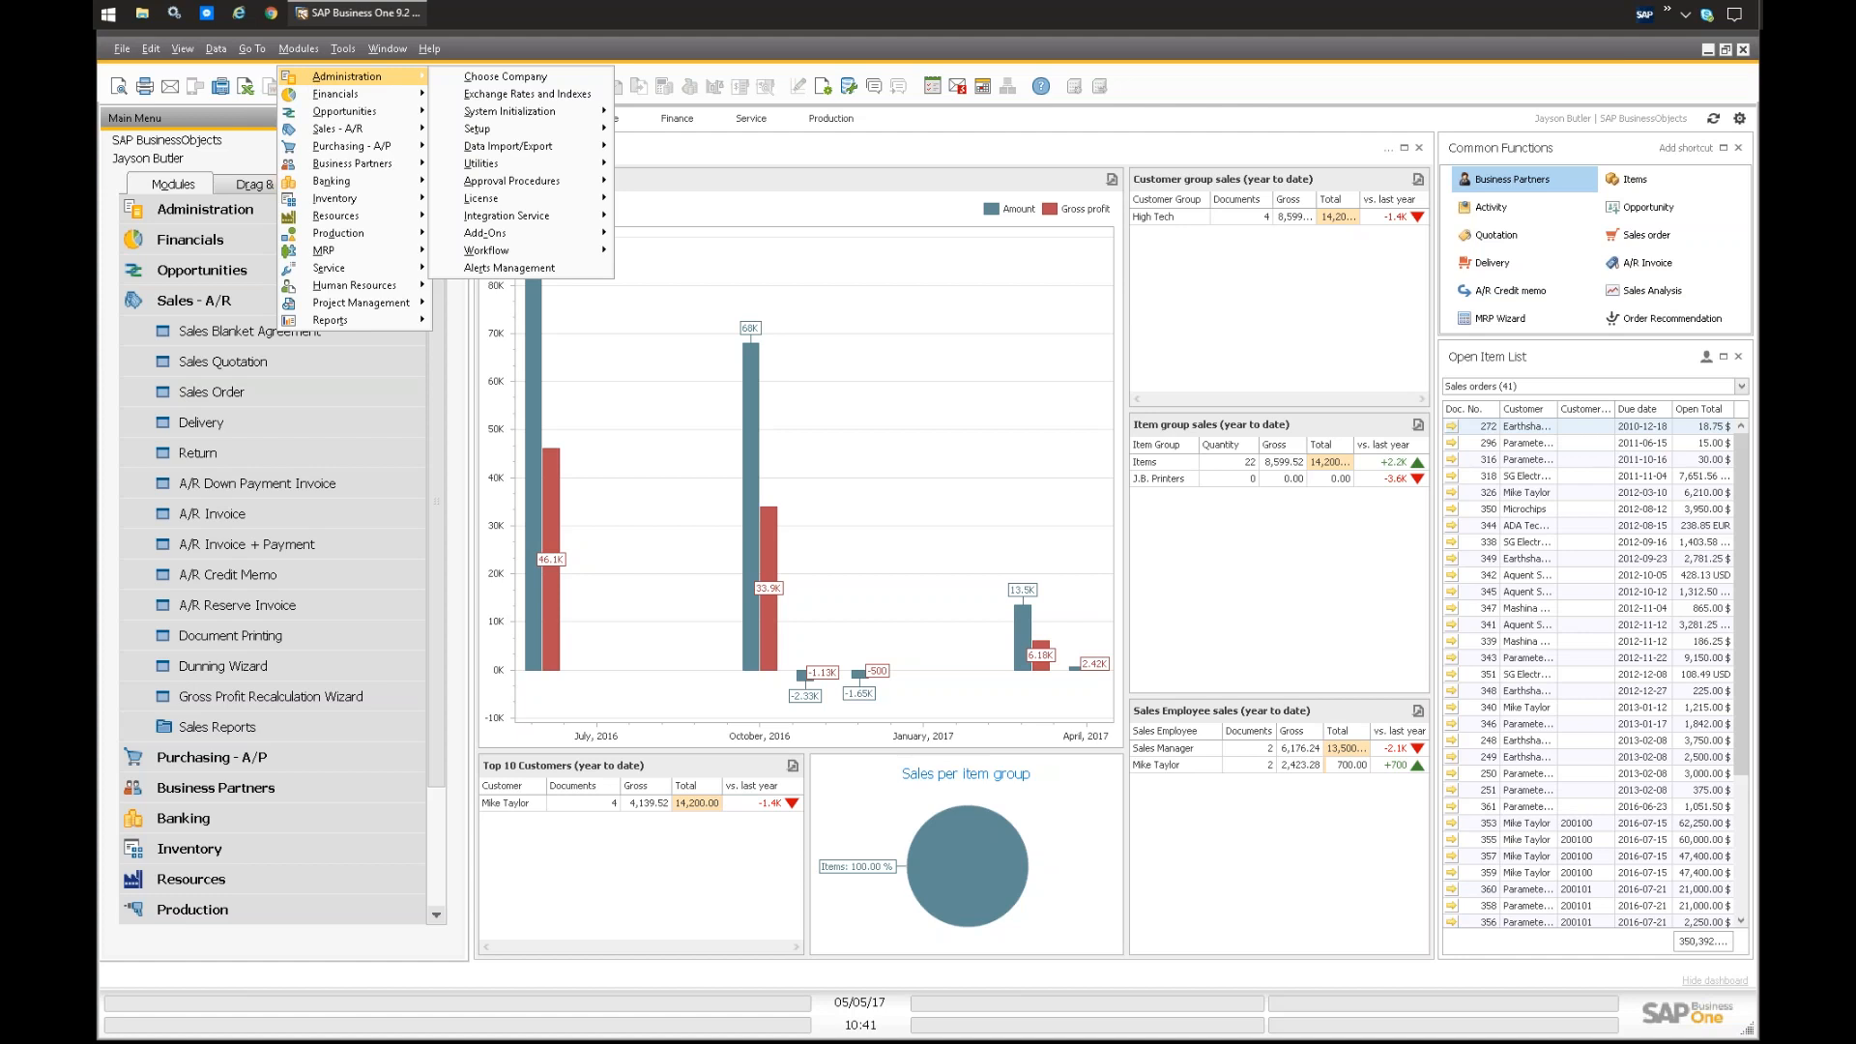
{"action": "mouse_move", "coordinate": [503, 129]}
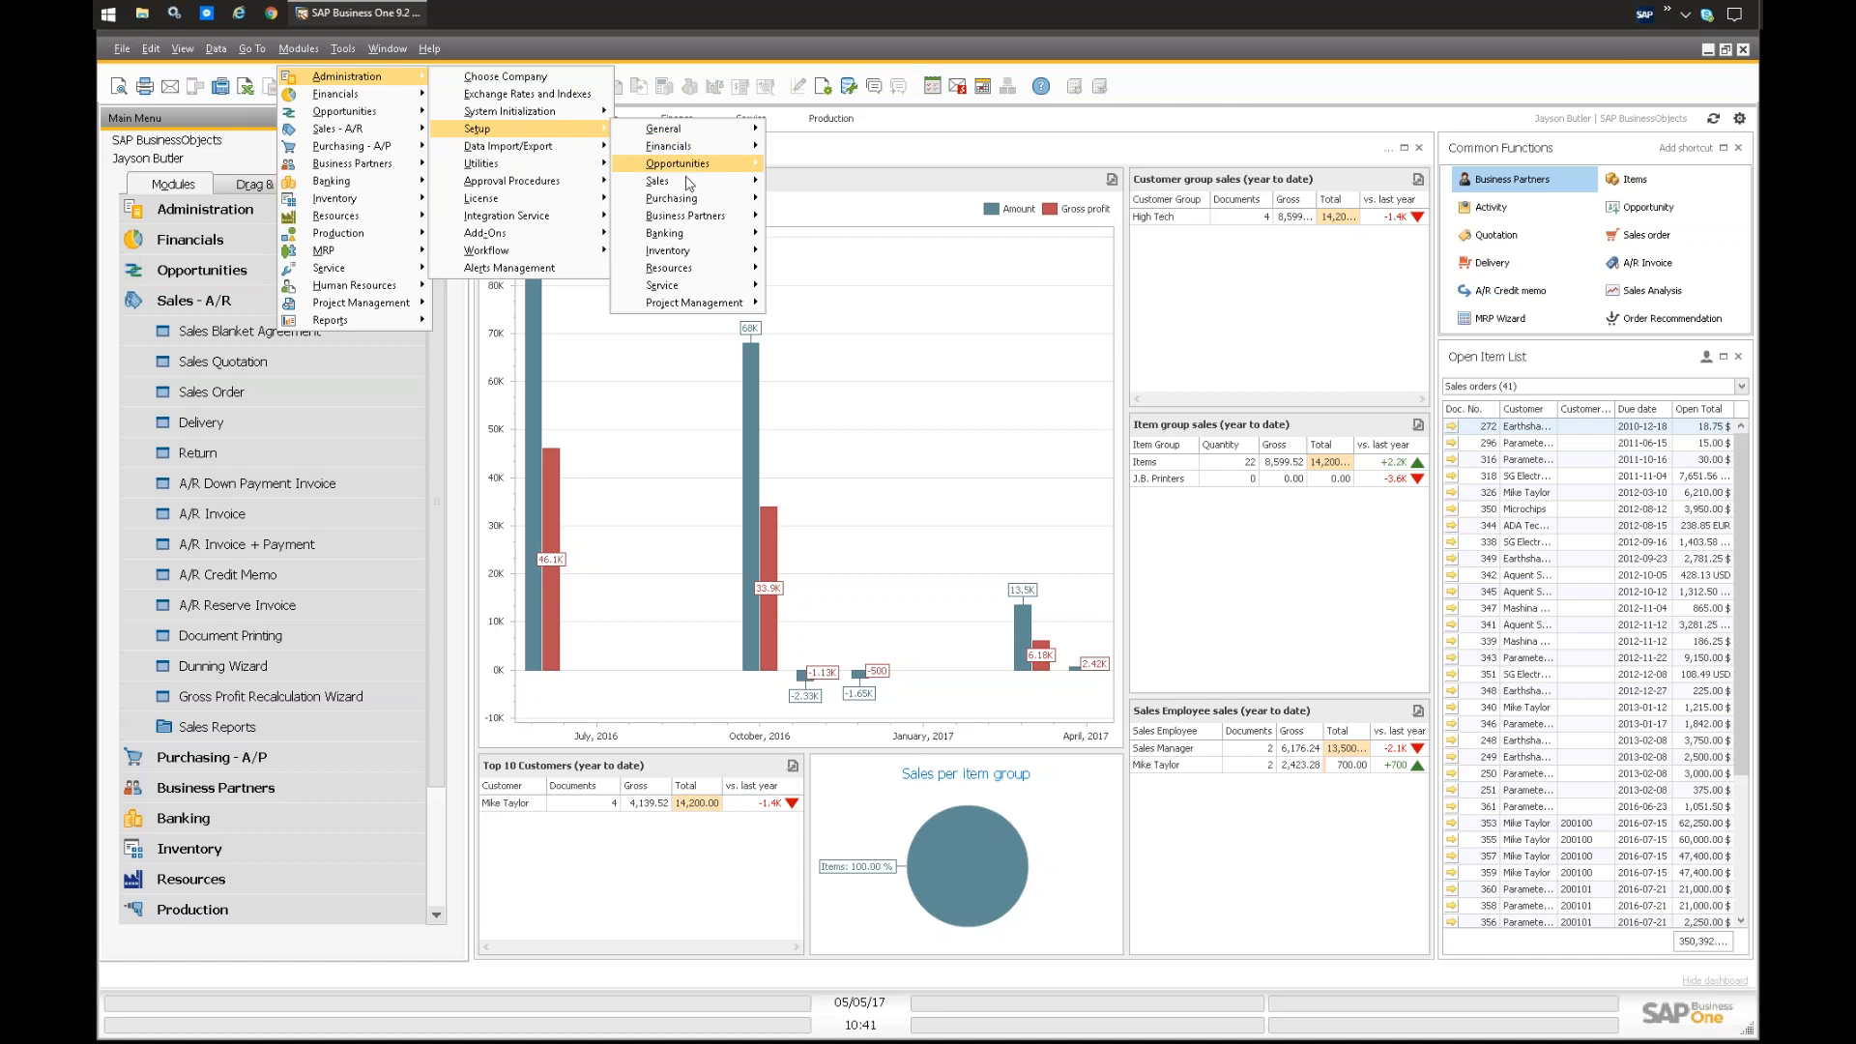
{"action": "mouse_move", "coordinate": [696, 222]}
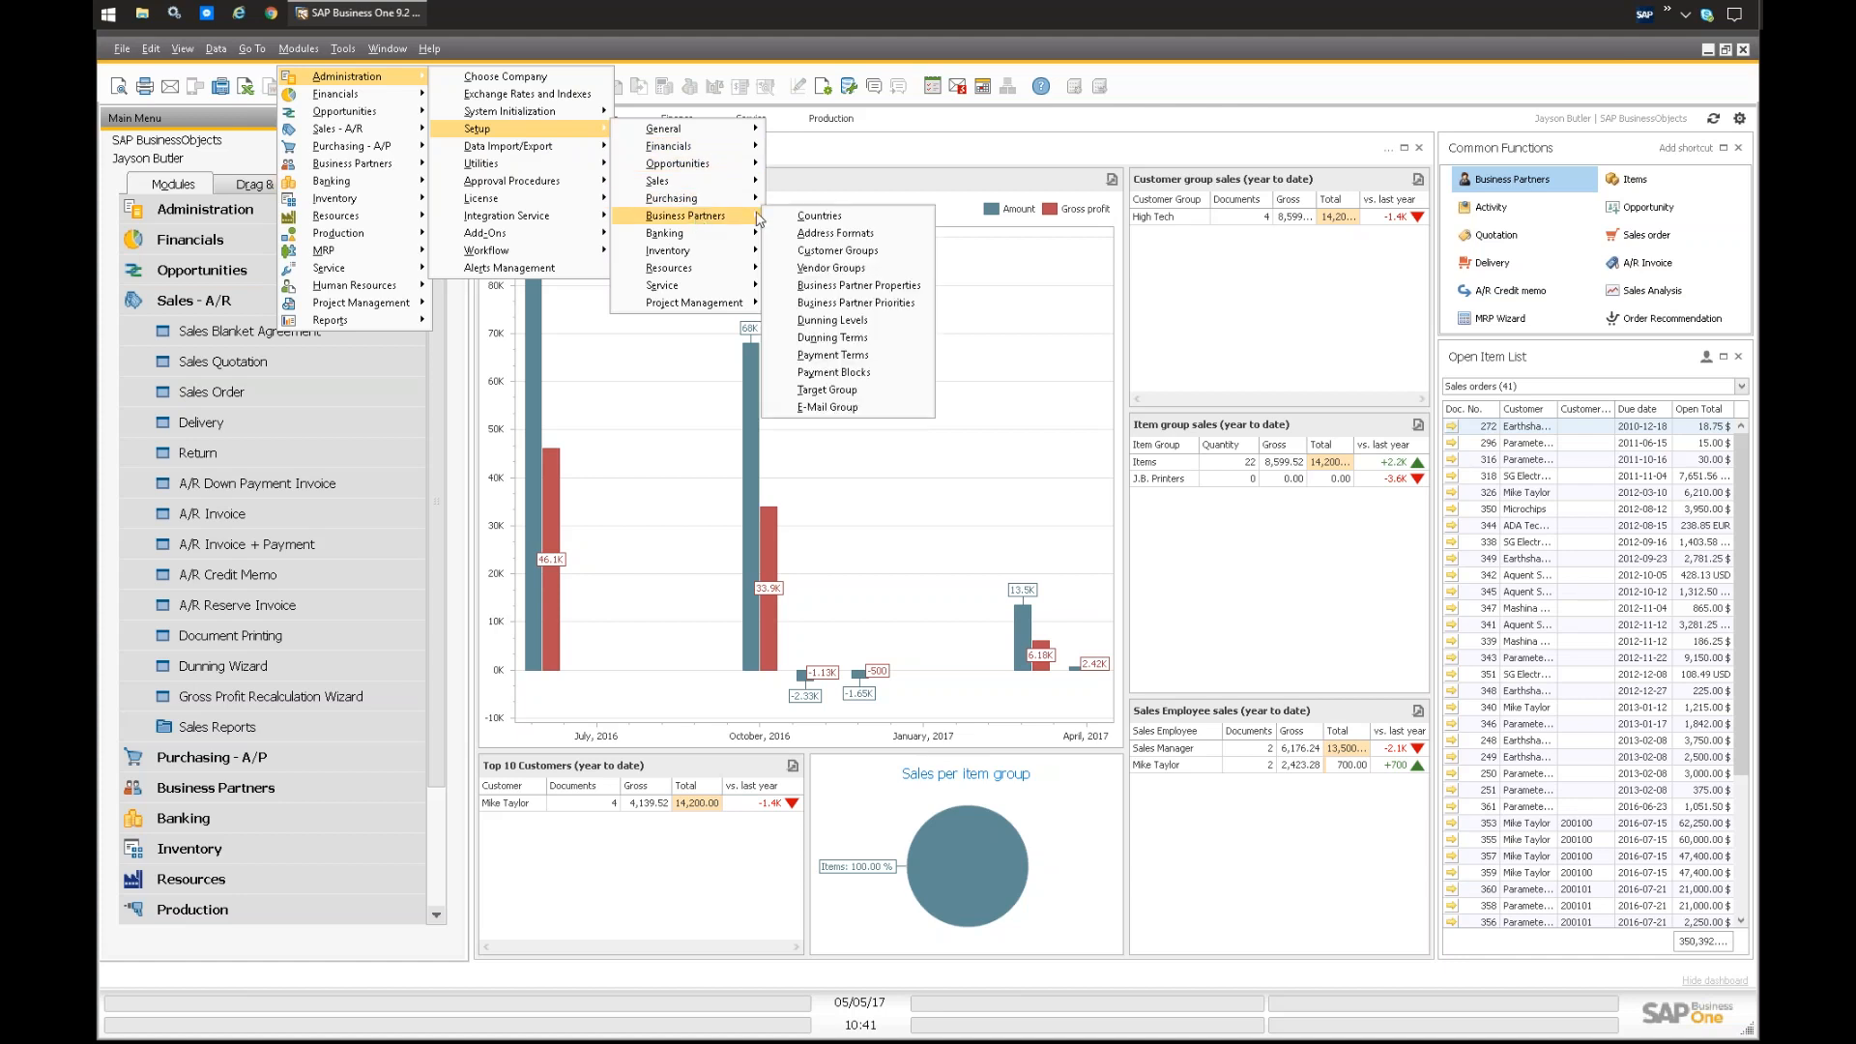
{"action": "left_click", "coordinate": [831, 338]}
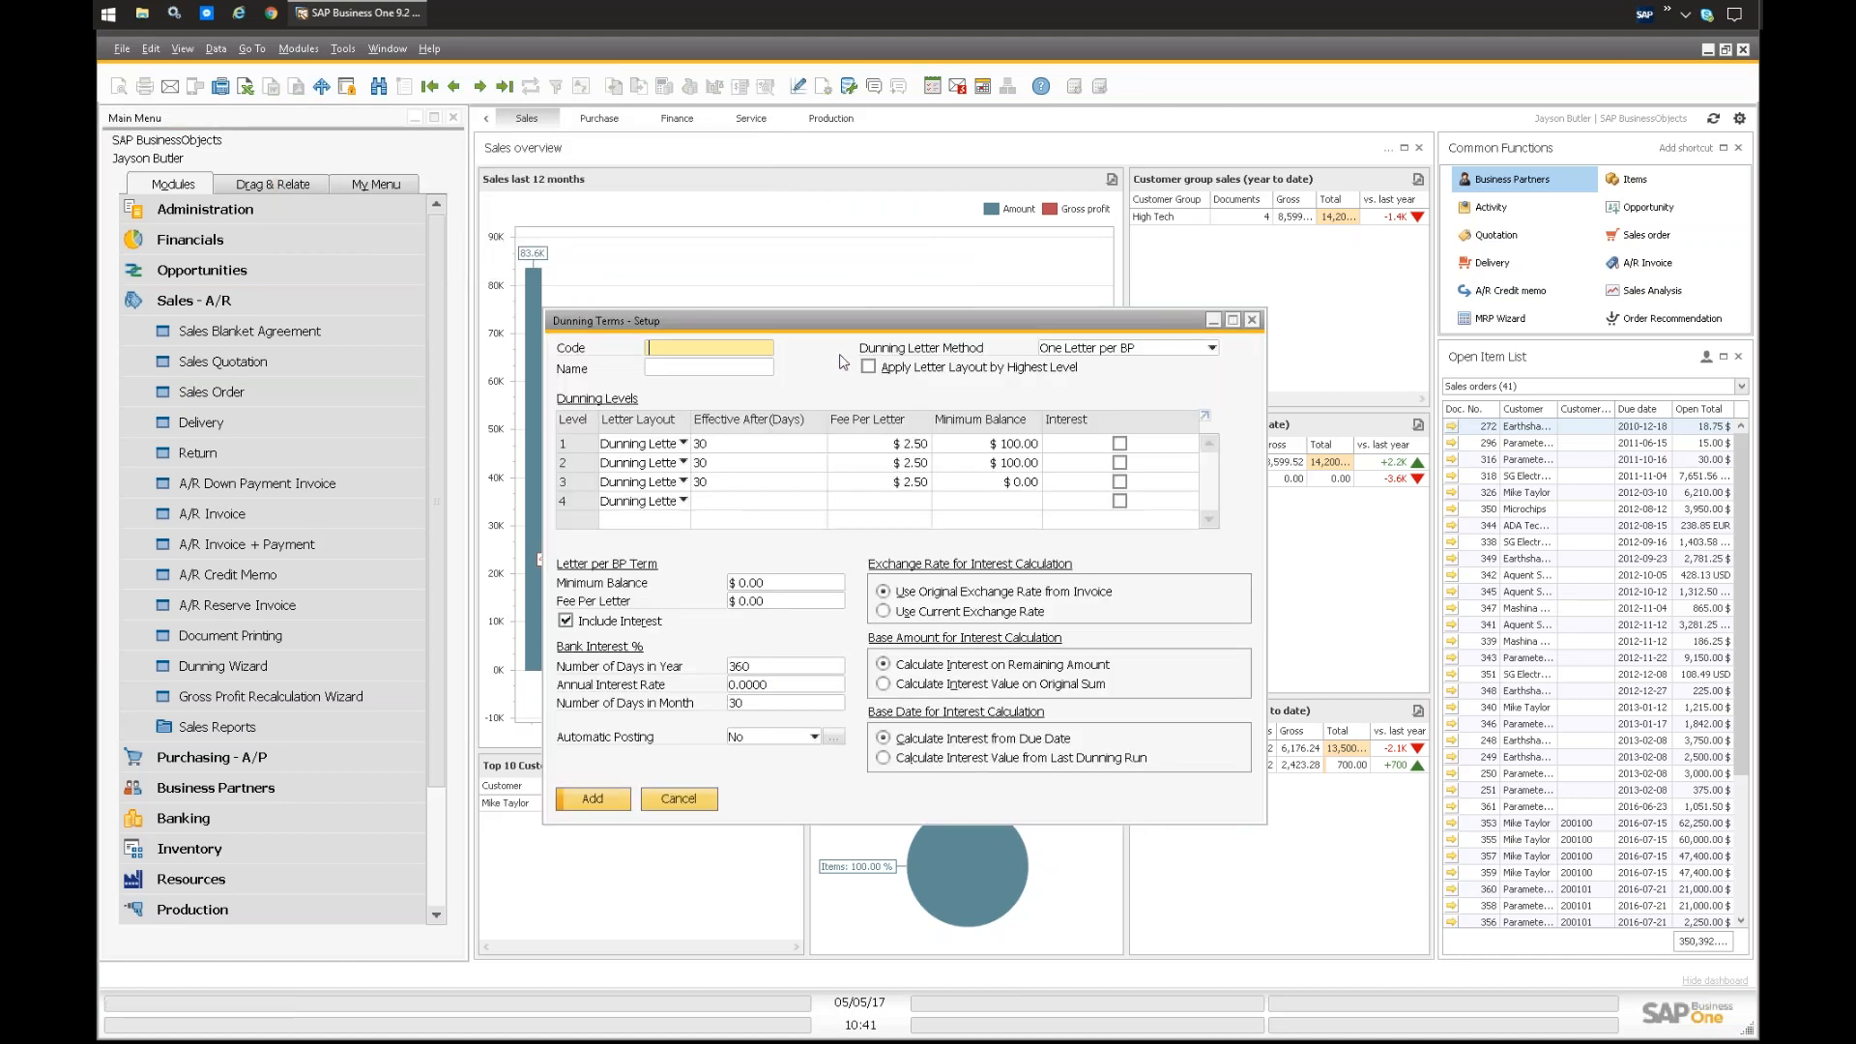
{"action": "left_click_drag", "start_coordinate": [753, 330], "coordinate": [730, 306]}
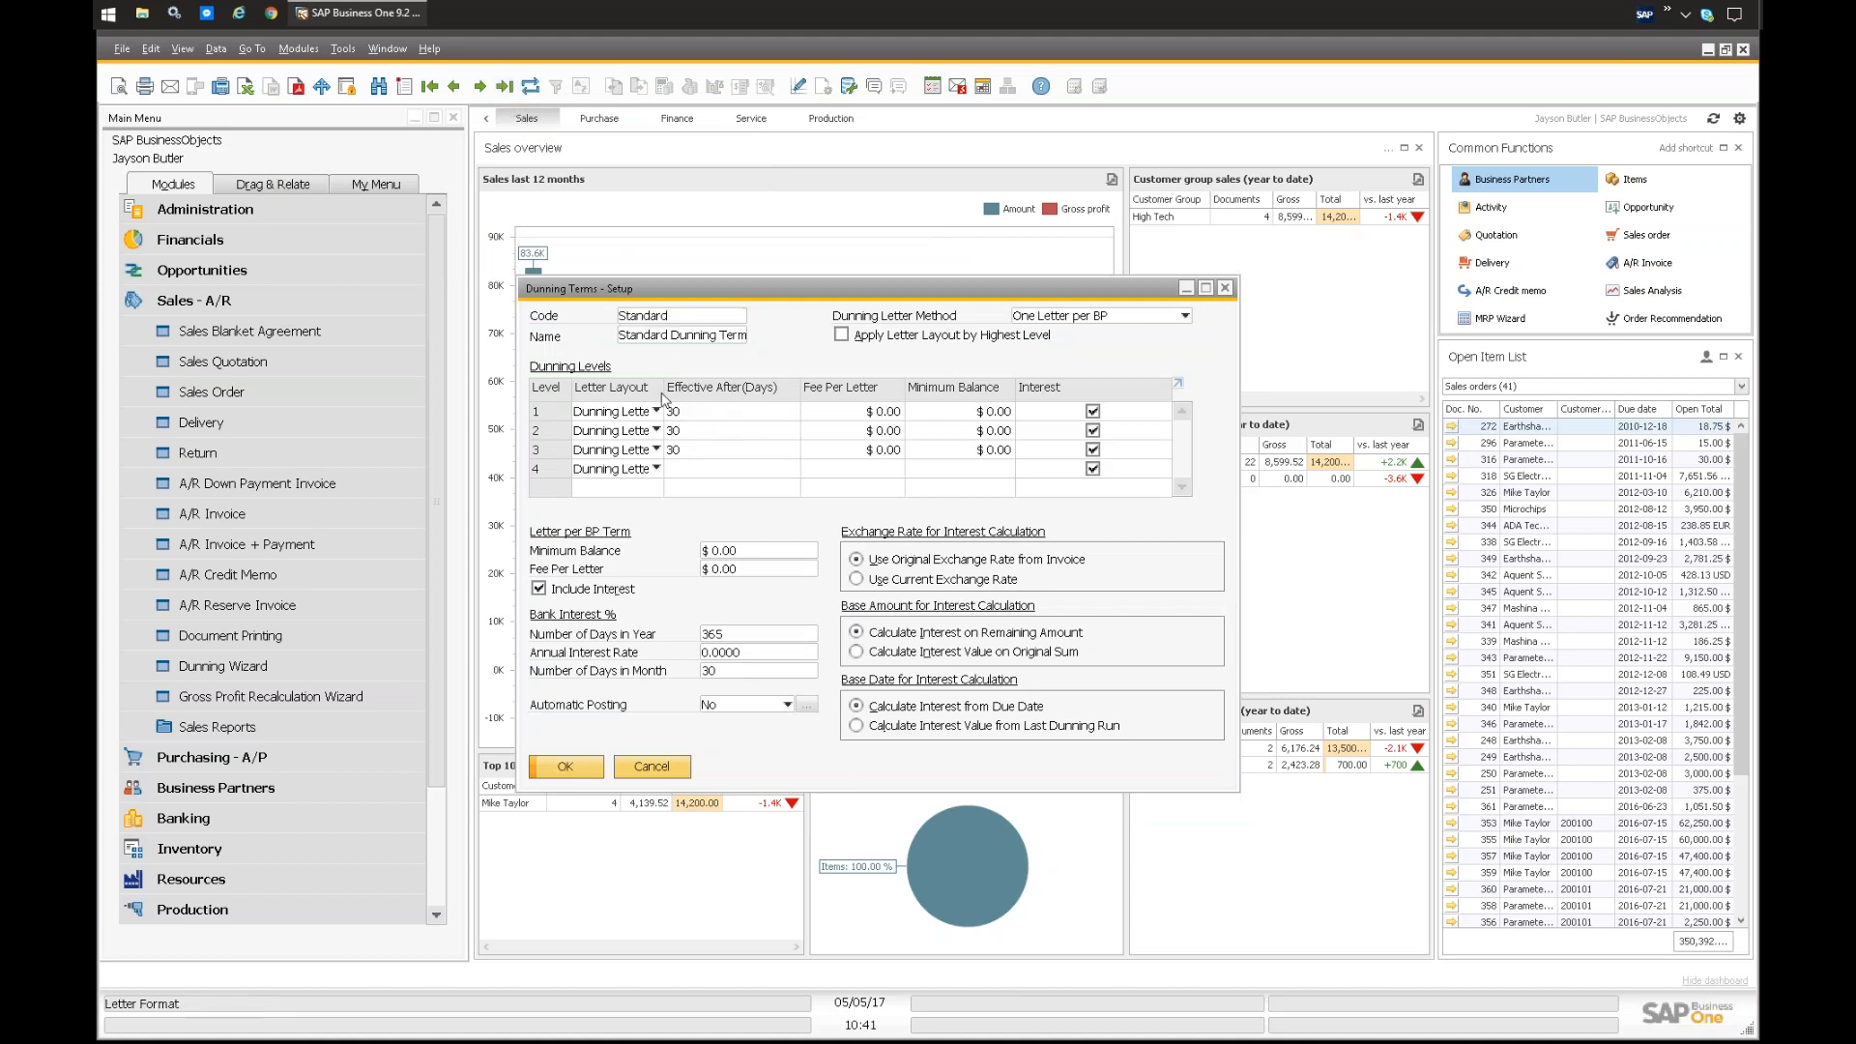
Step: Widen the letter layout column, review the dunning letters available for level 3 and close the setup
{"action": "left_click_drag", "start_coordinate": [665, 393], "coordinate": [695, 392]}
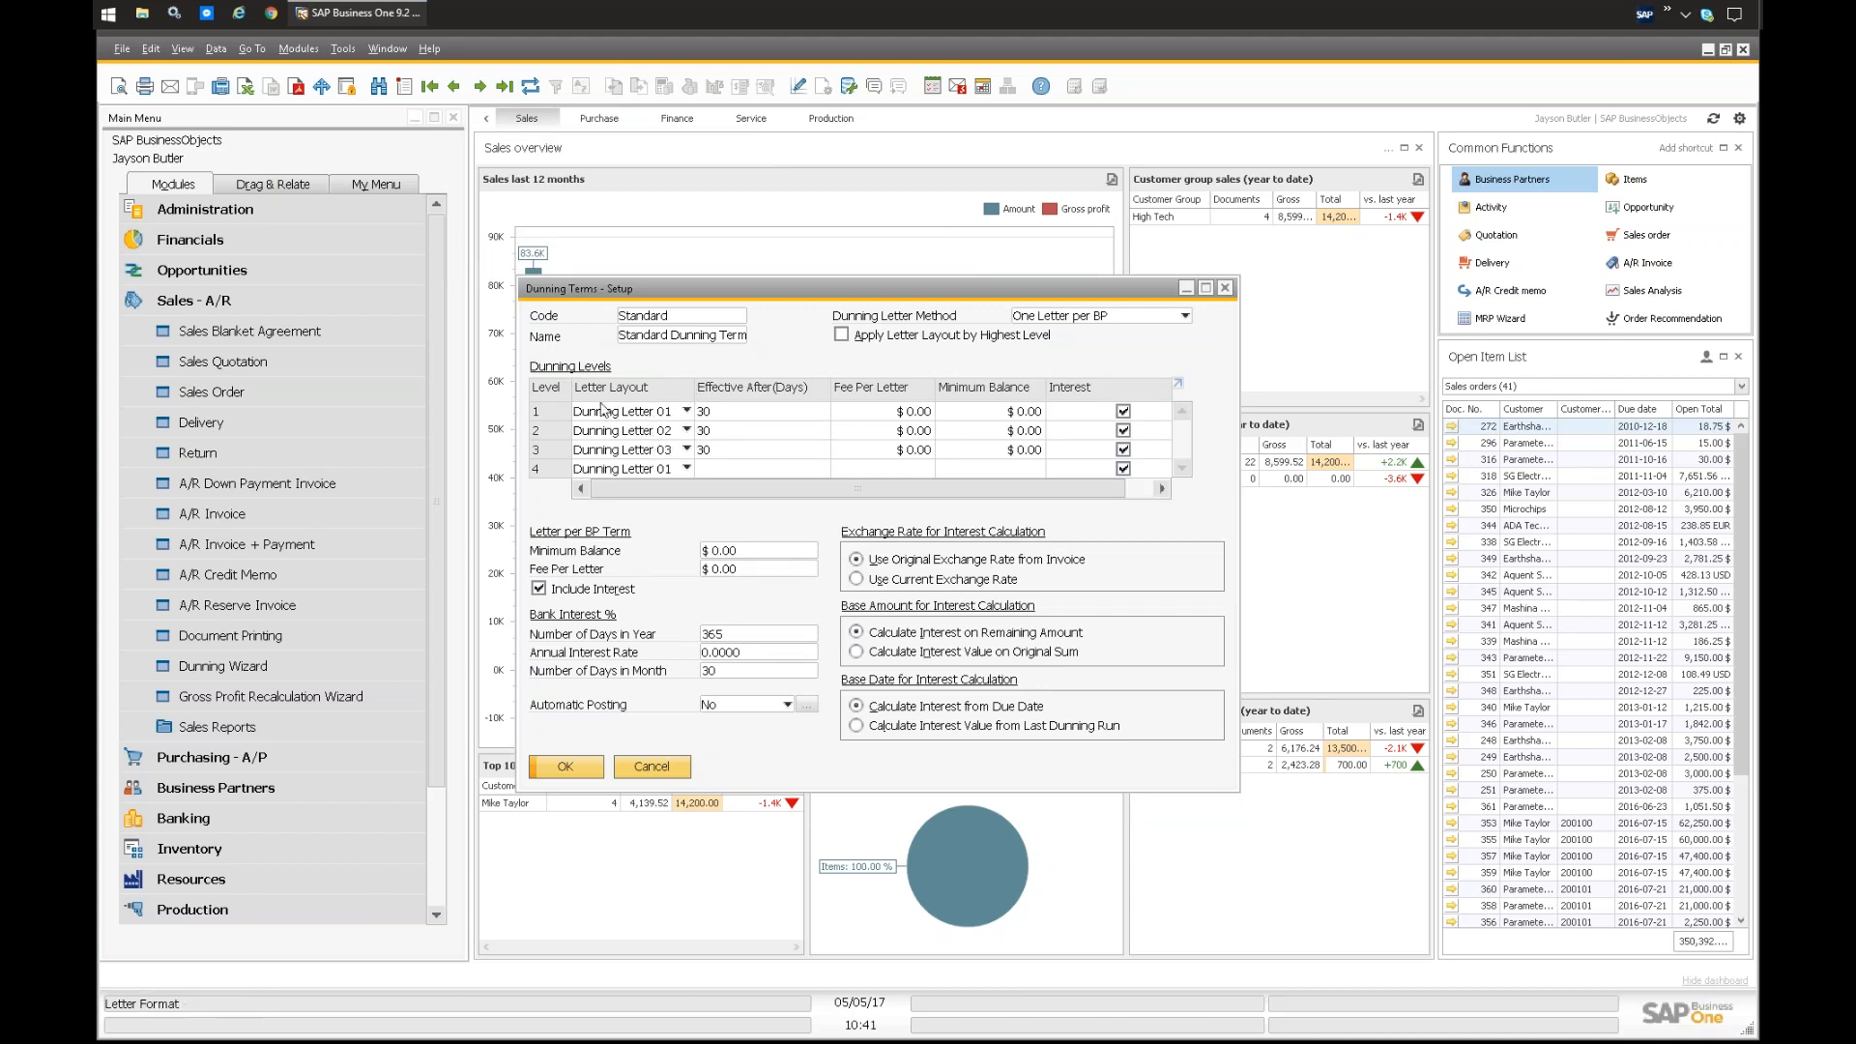
{"action": "left_click", "coordinate": [685, 450]}
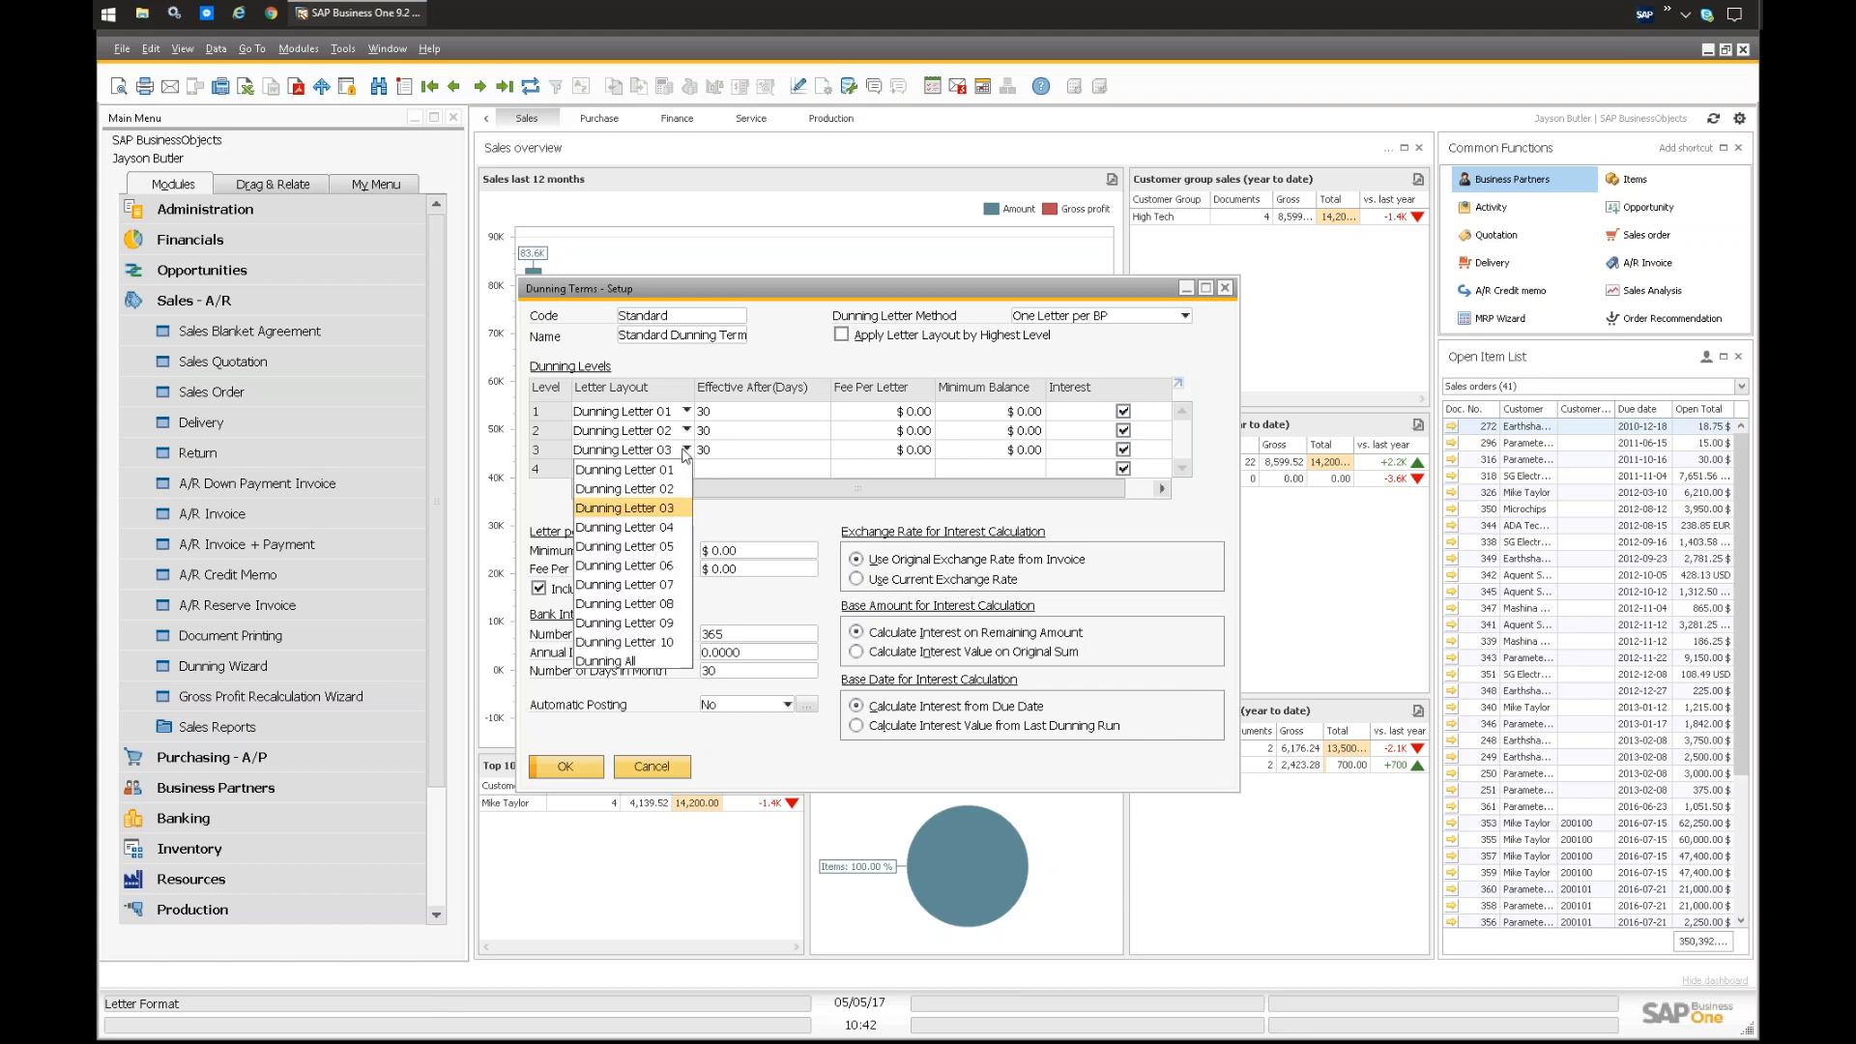
{"action": "left_click", "coordinate": [791, 299]}
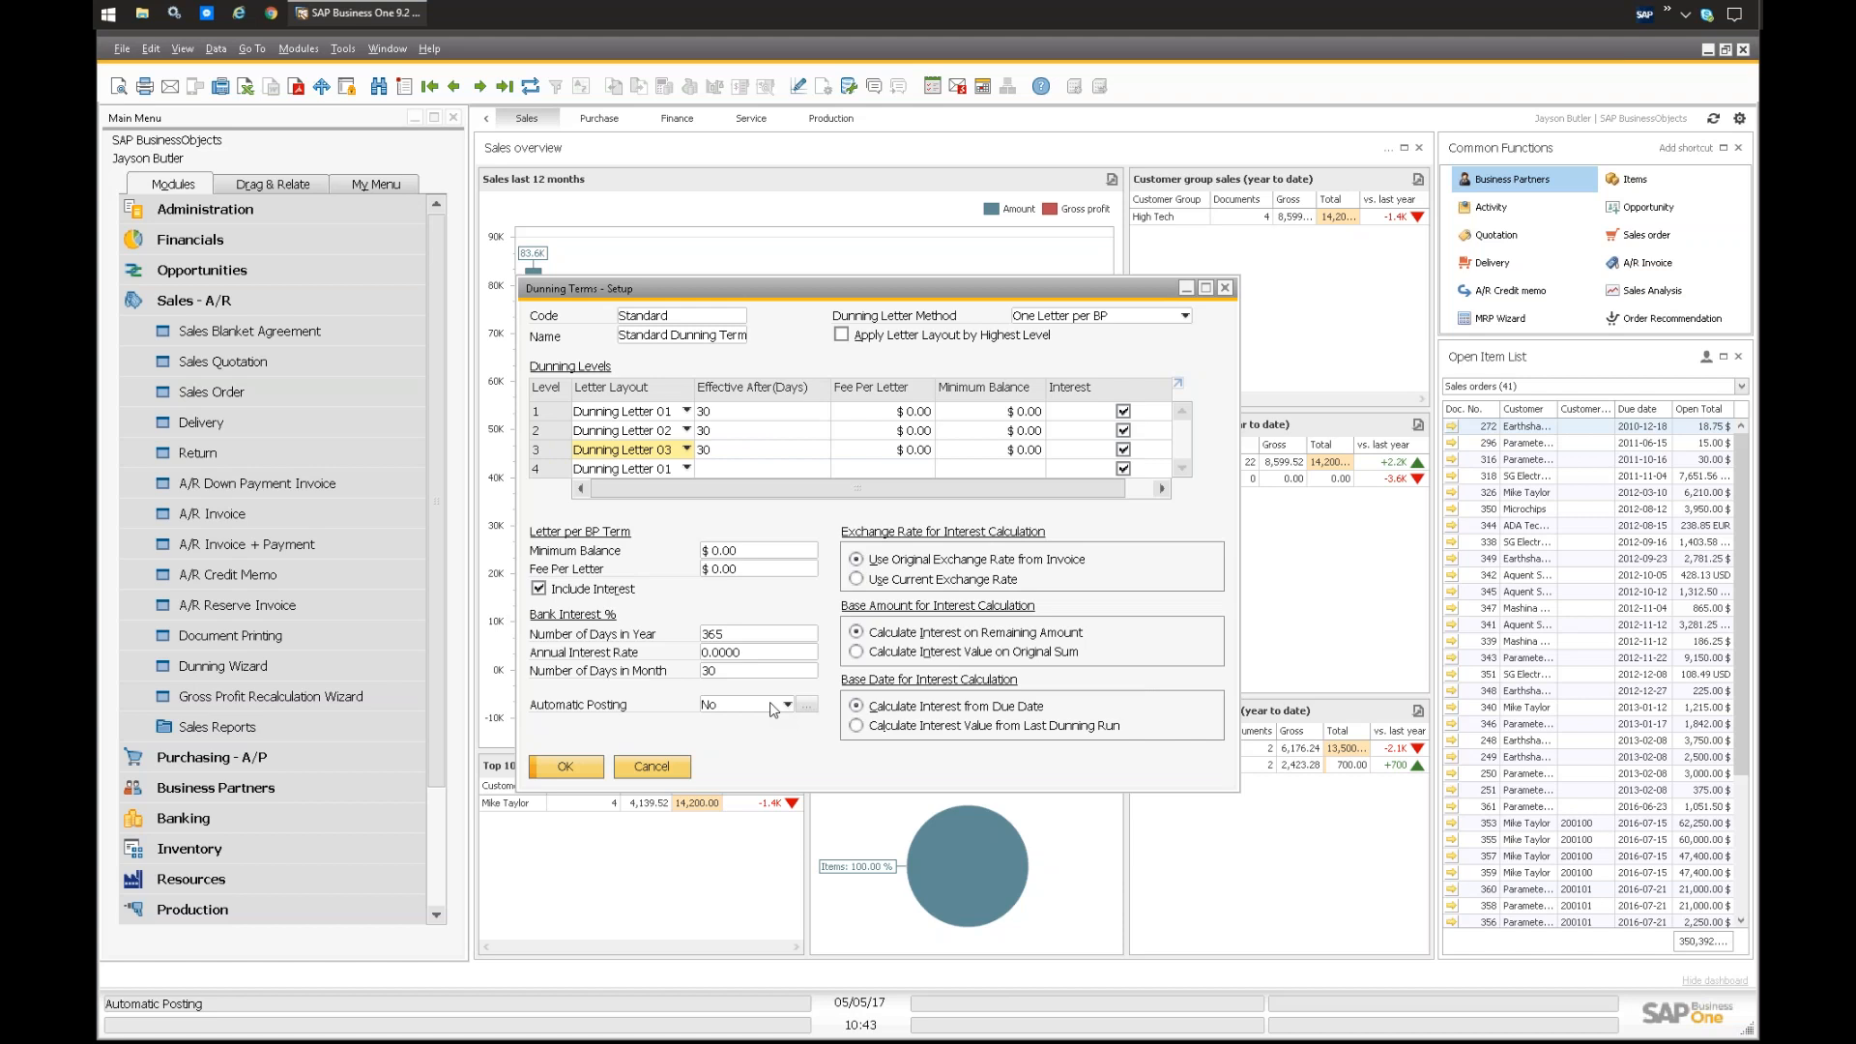
{"action": "left_click", "coordinate": [1225, 288]}
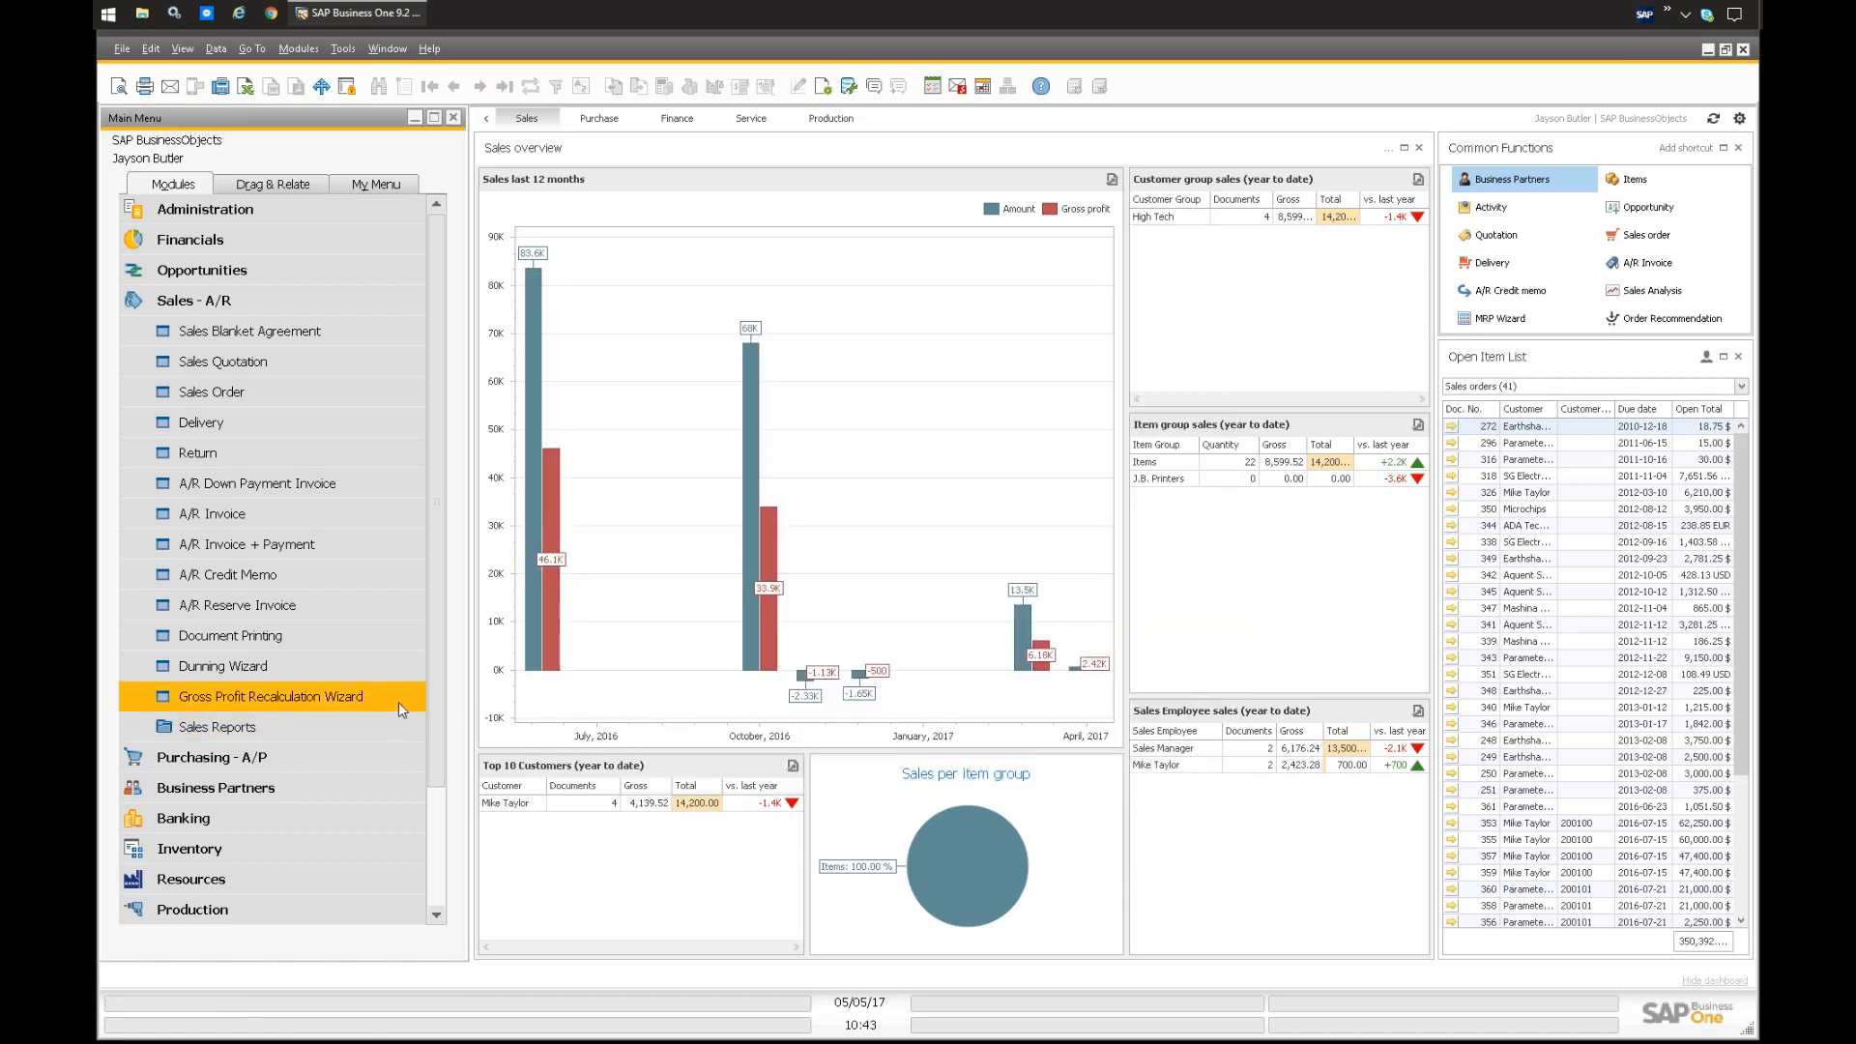
Step: Start a new dunning run in the Dunning Wizard, keeping All for both the dunning level and the dunning term
{"action": "left_click", "coordinate": [224, 666]}
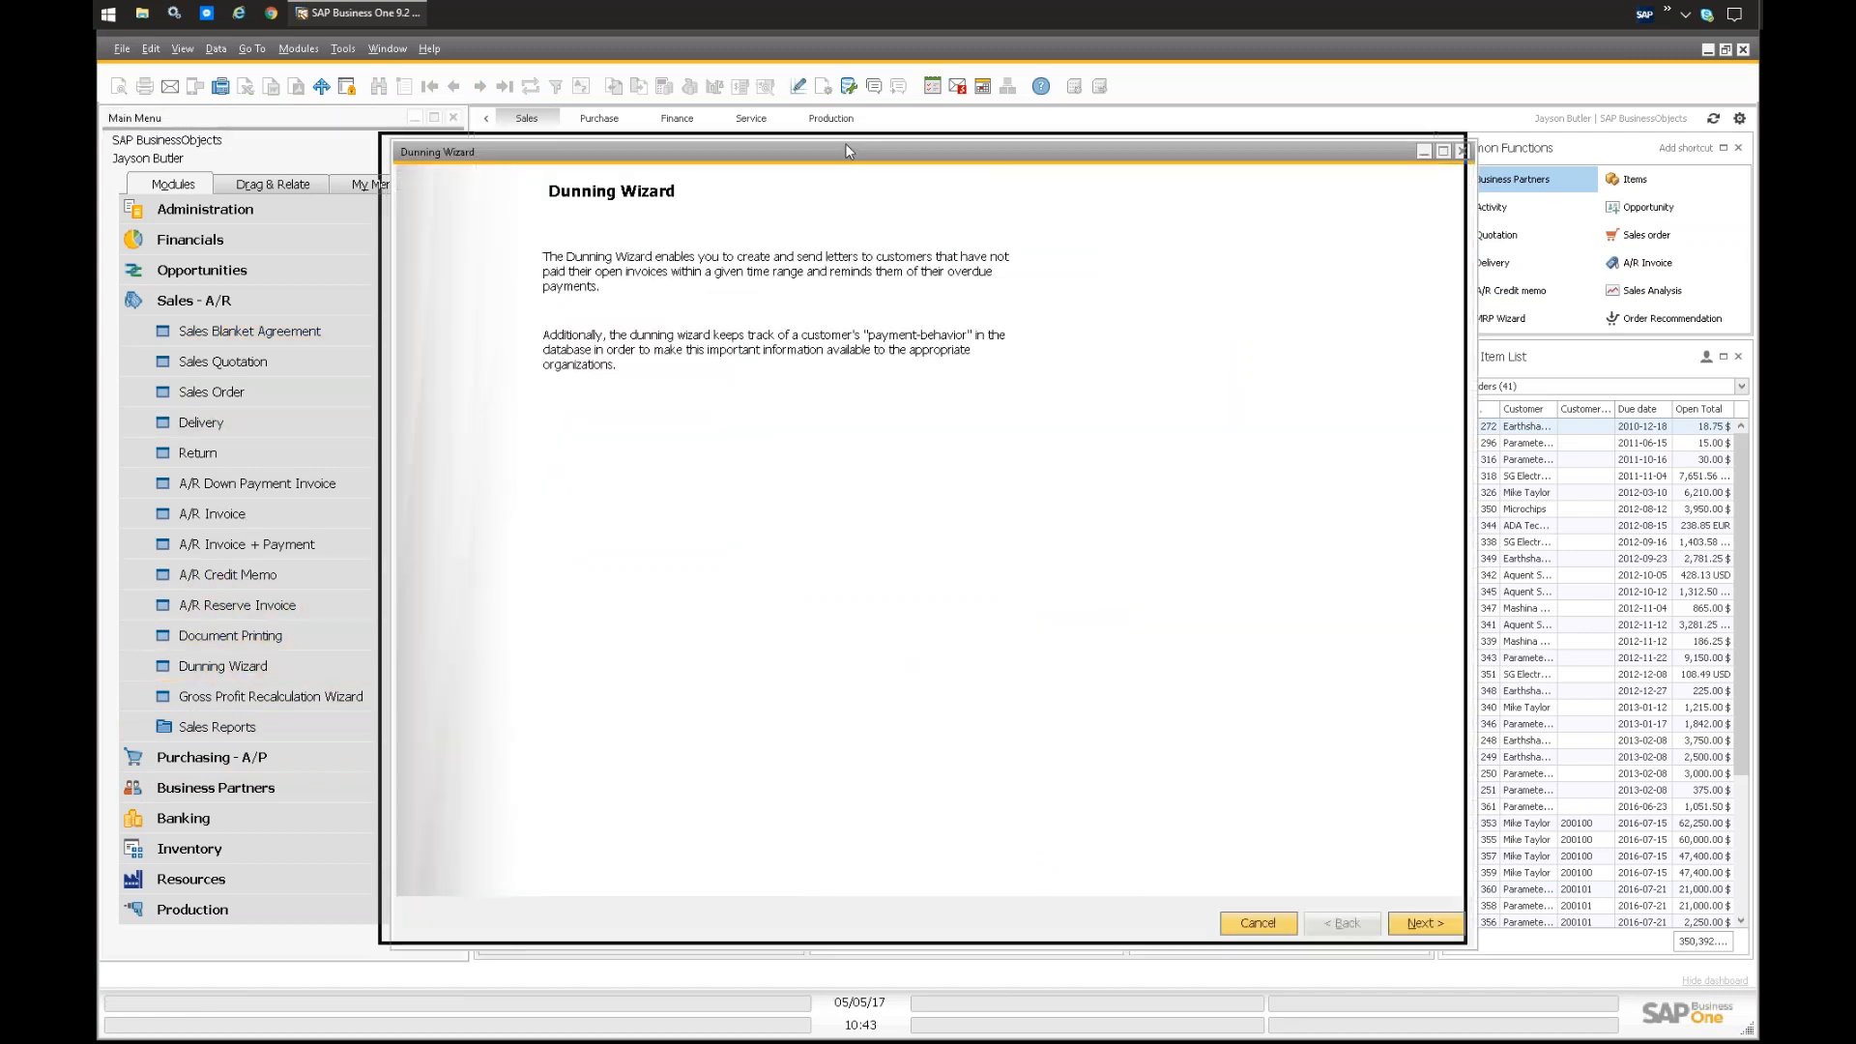
{"action": "left_click_drag", "start_coordinate": [851, 149], "coordinate": [844, 143]}
{"action": "left_click", "coordinate": [1410, 918]}
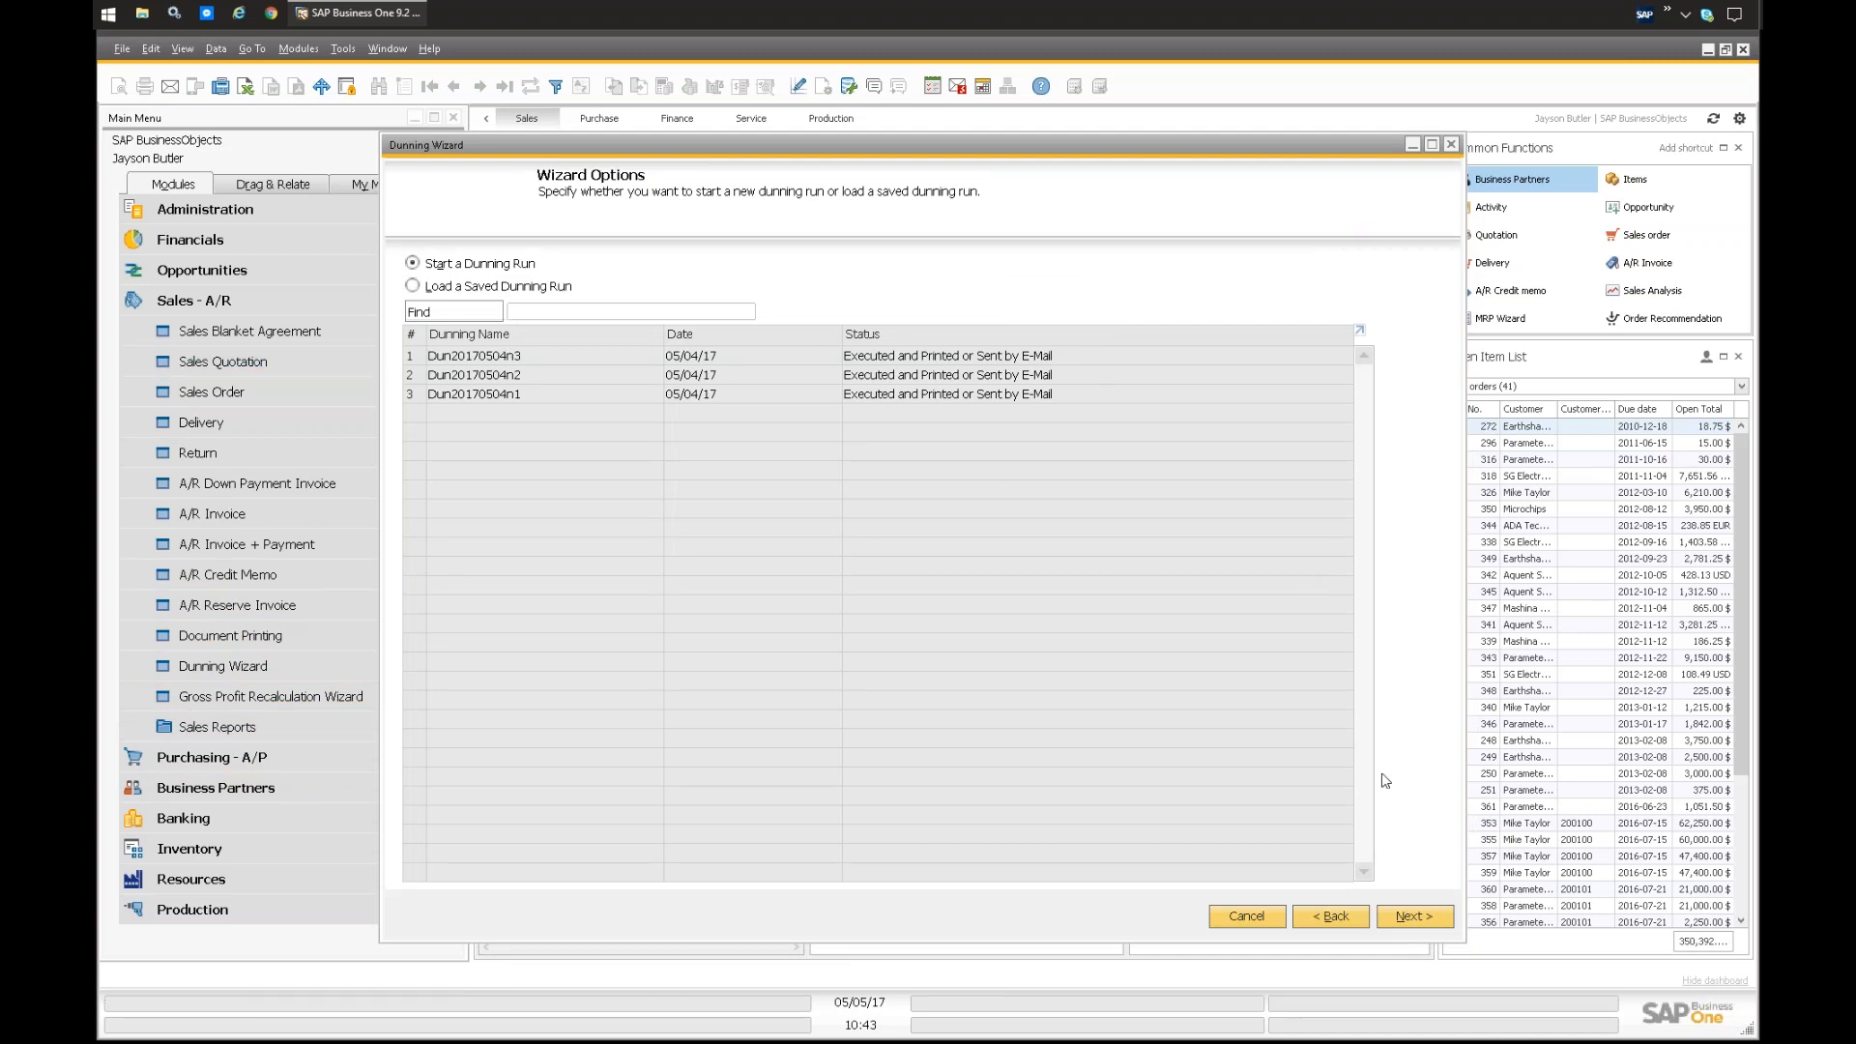
{"action": "left_click", "coordinate": [1411, 918]}
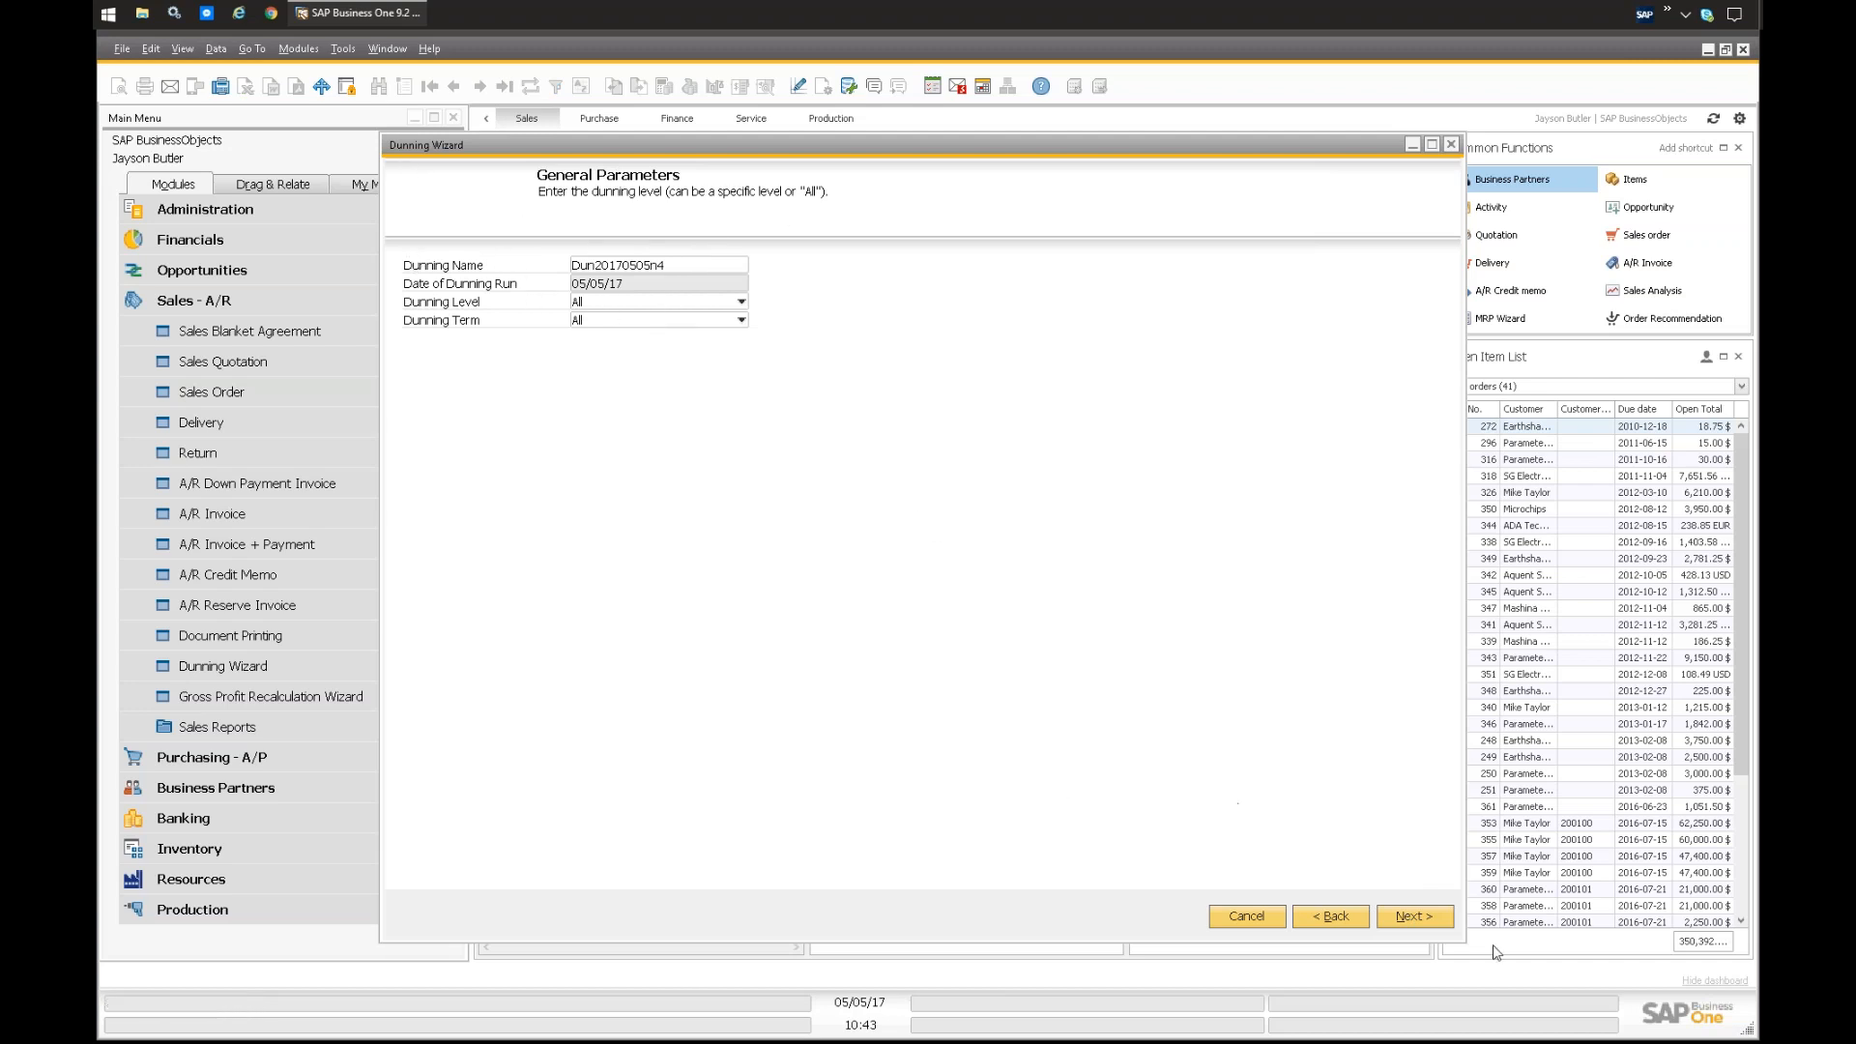
{"action": "left_click", "coordinate": [1418, 914]}
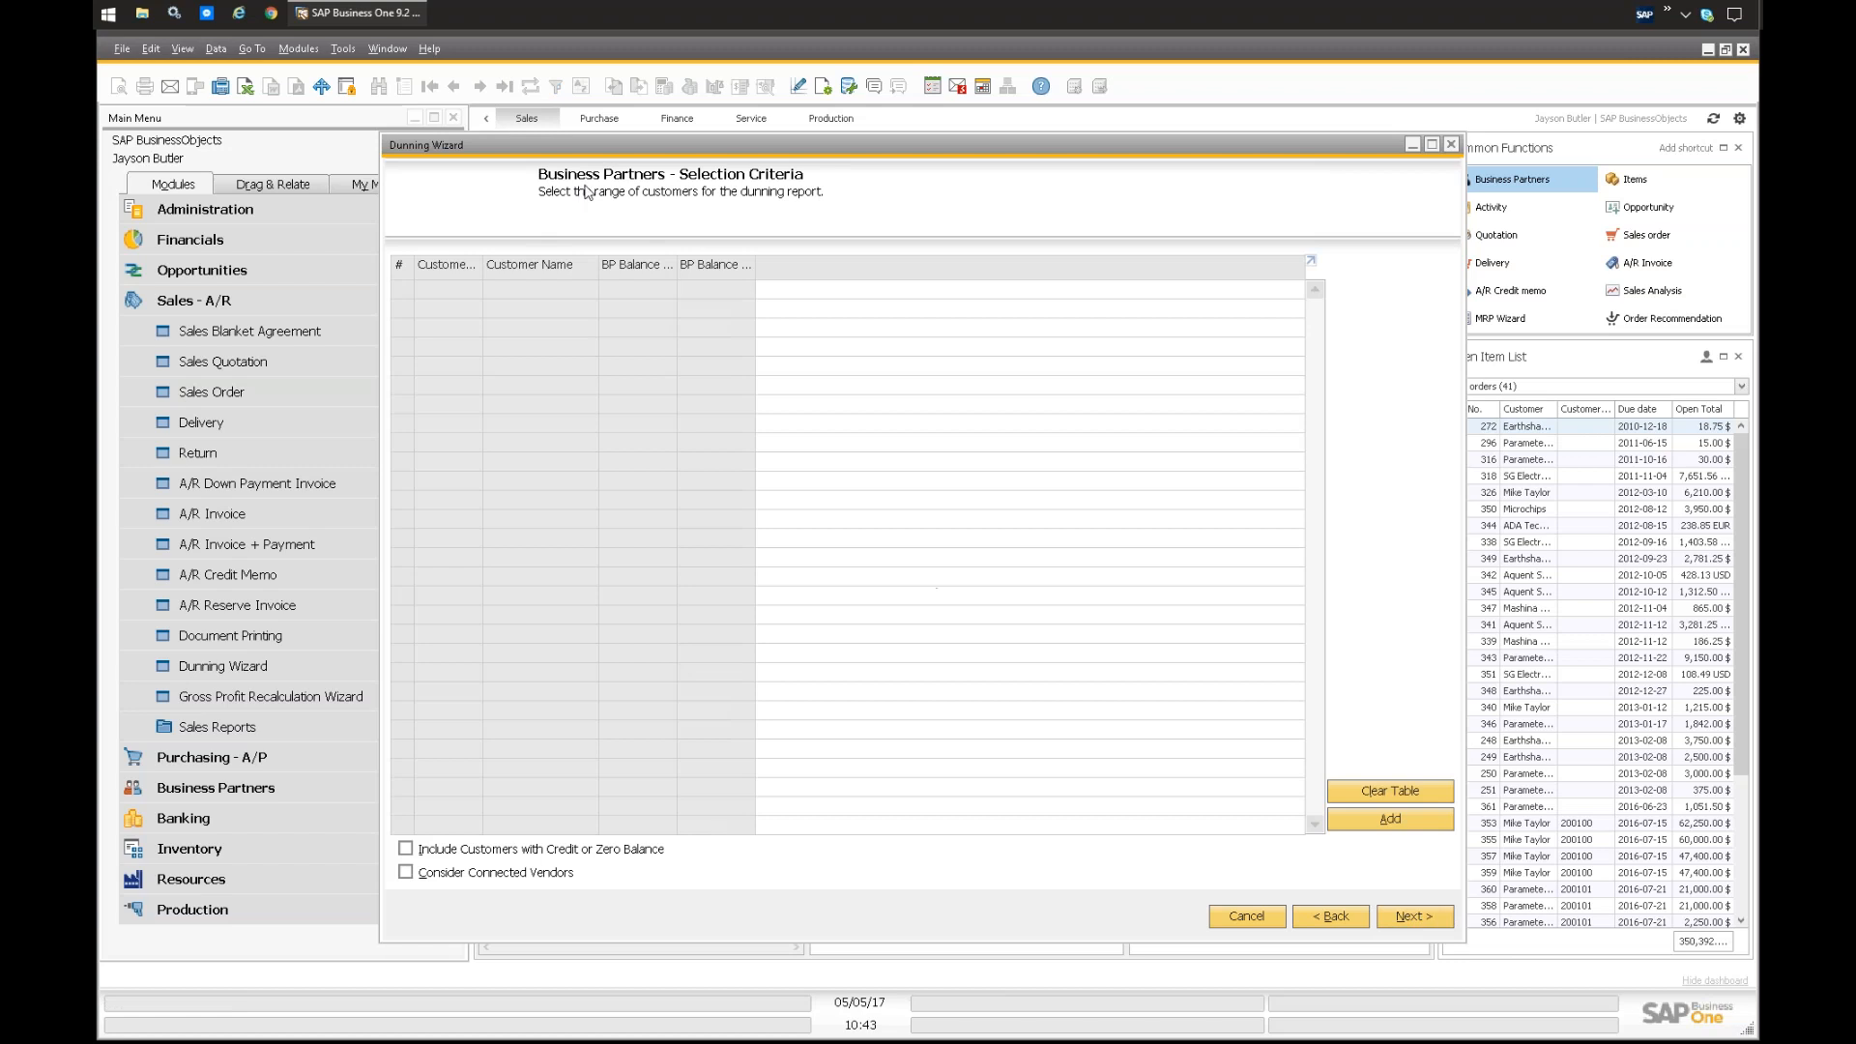
Step: Add the customers of all customer groups to the dunning run and continue to the document parameters
{"action": "left_click", "coordinate": [1390, 820]}
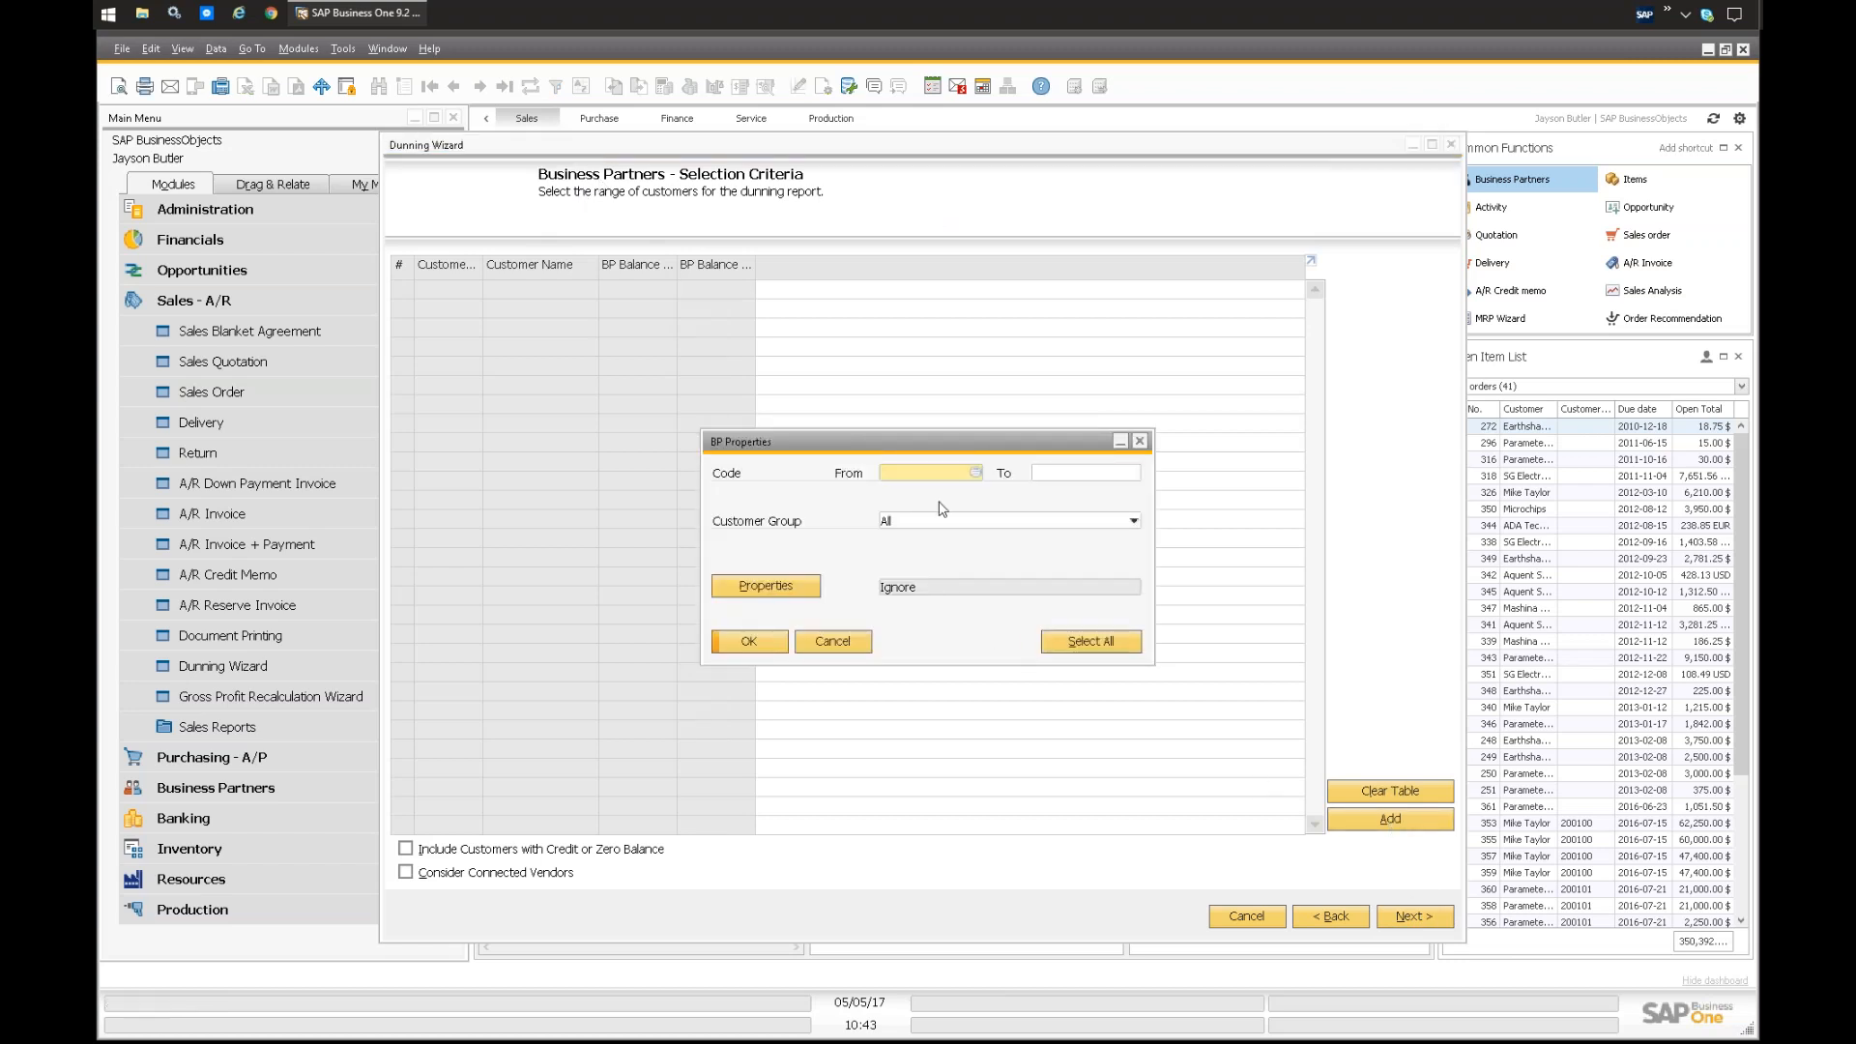
{"action": "left_click", "coordinate": [781, 642]}
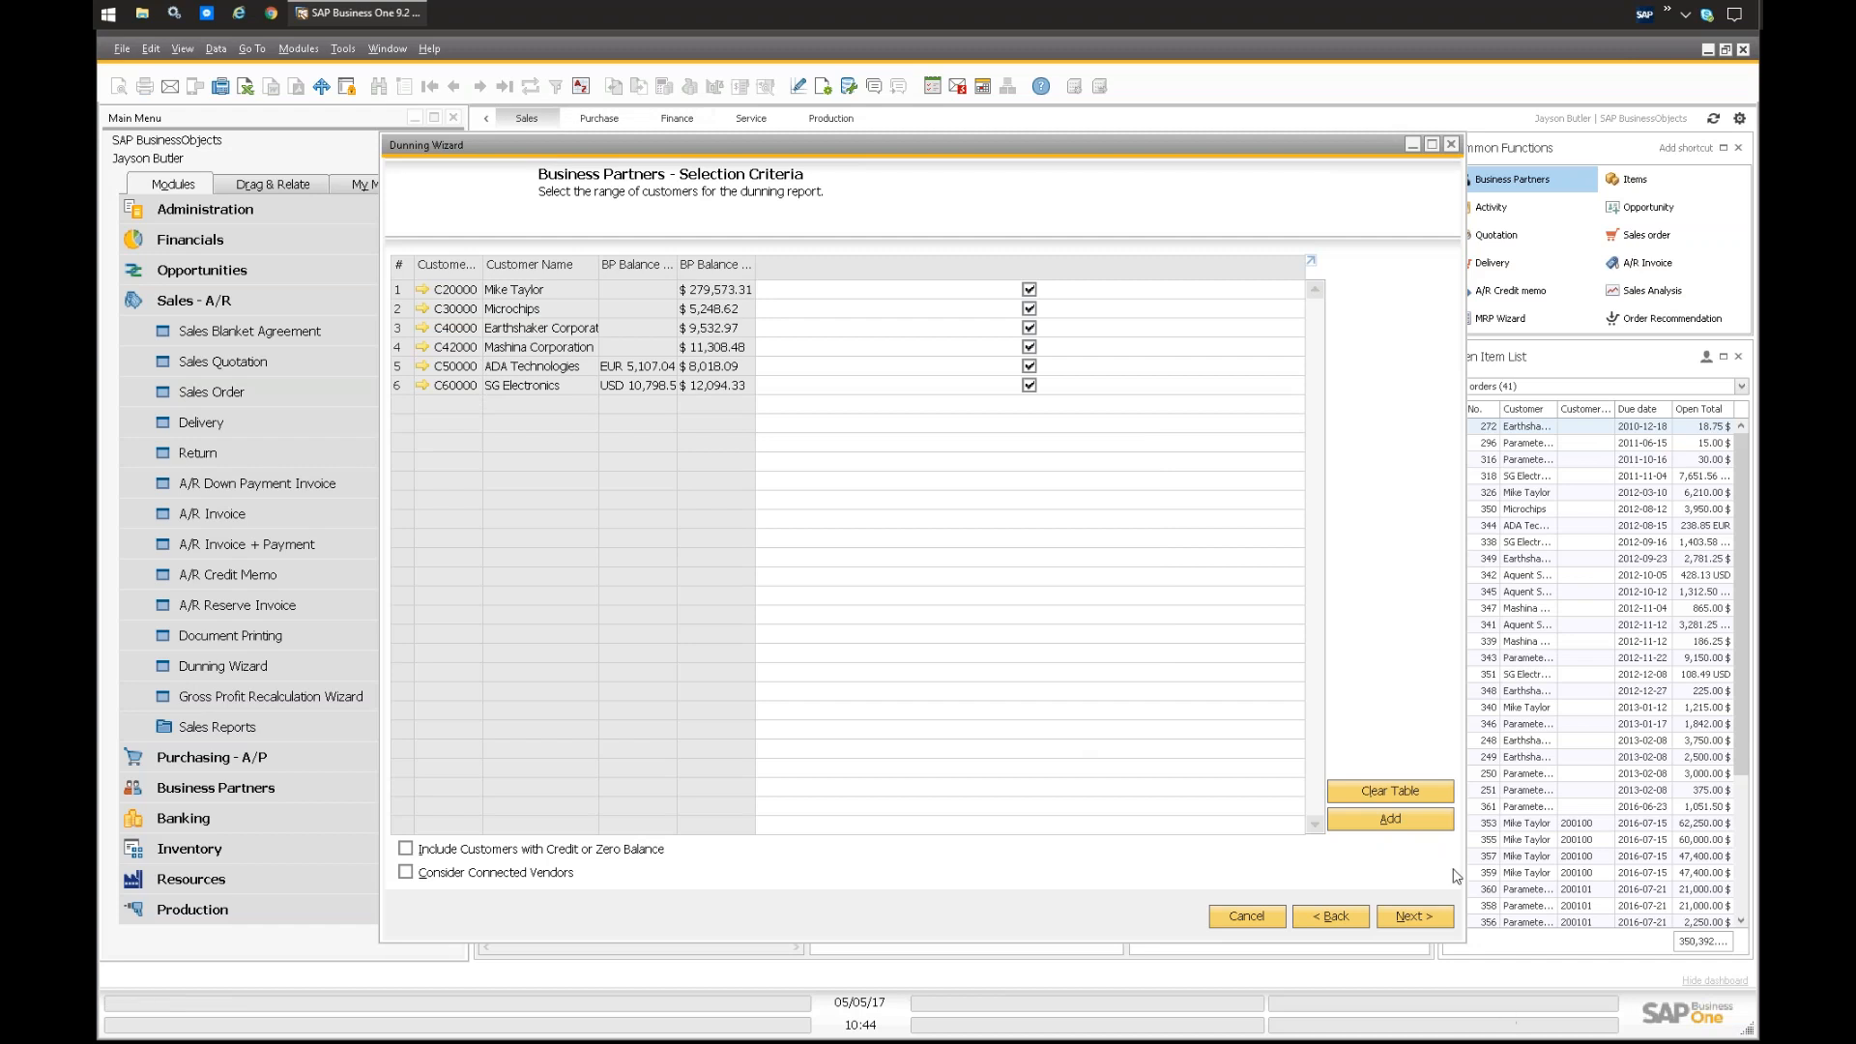
{"action": "left_click", "coordinate": [1431, 923]}
Step: Exclude credit memos not based on invoices and manual journal entries, and generate the recommendation report
{"action": "left_click", "coordinate": [412, 364]}
{"action": "left_click", "coordinate": [412, 384]}
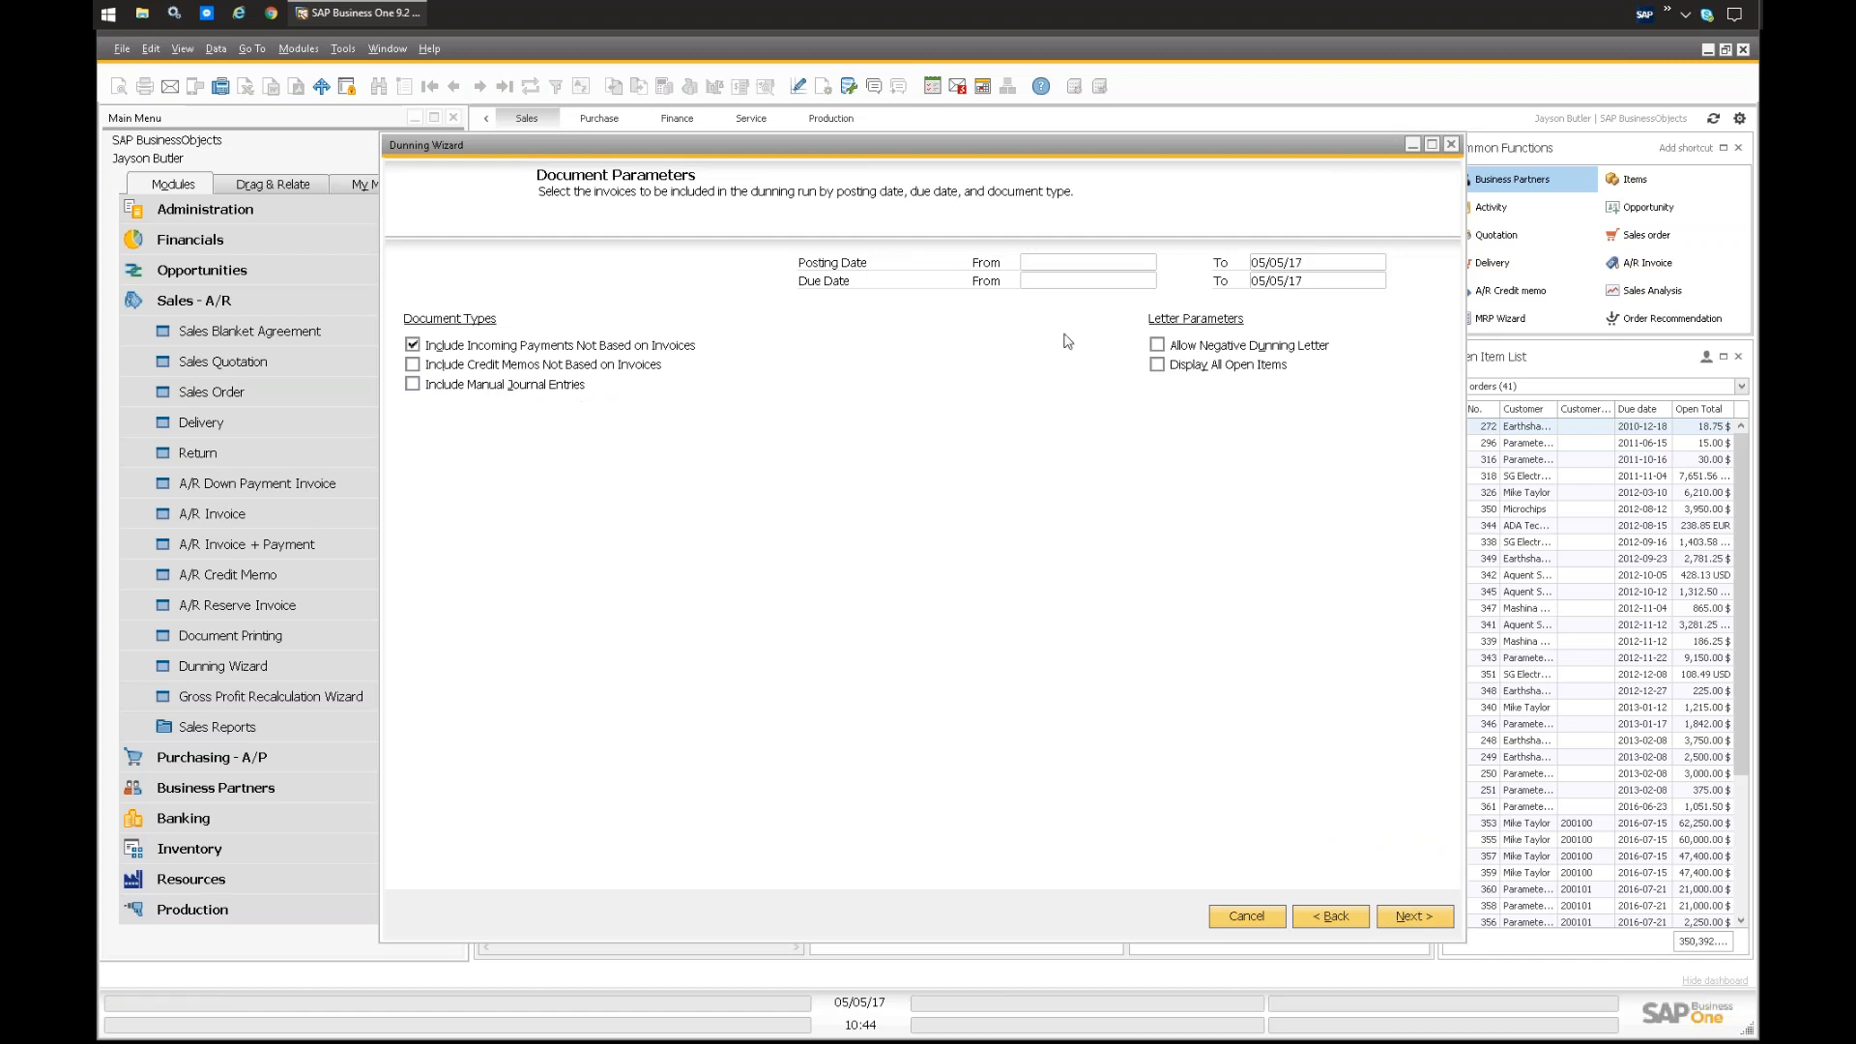
{"action": "left_click", "coordinate": [1410, 915]}
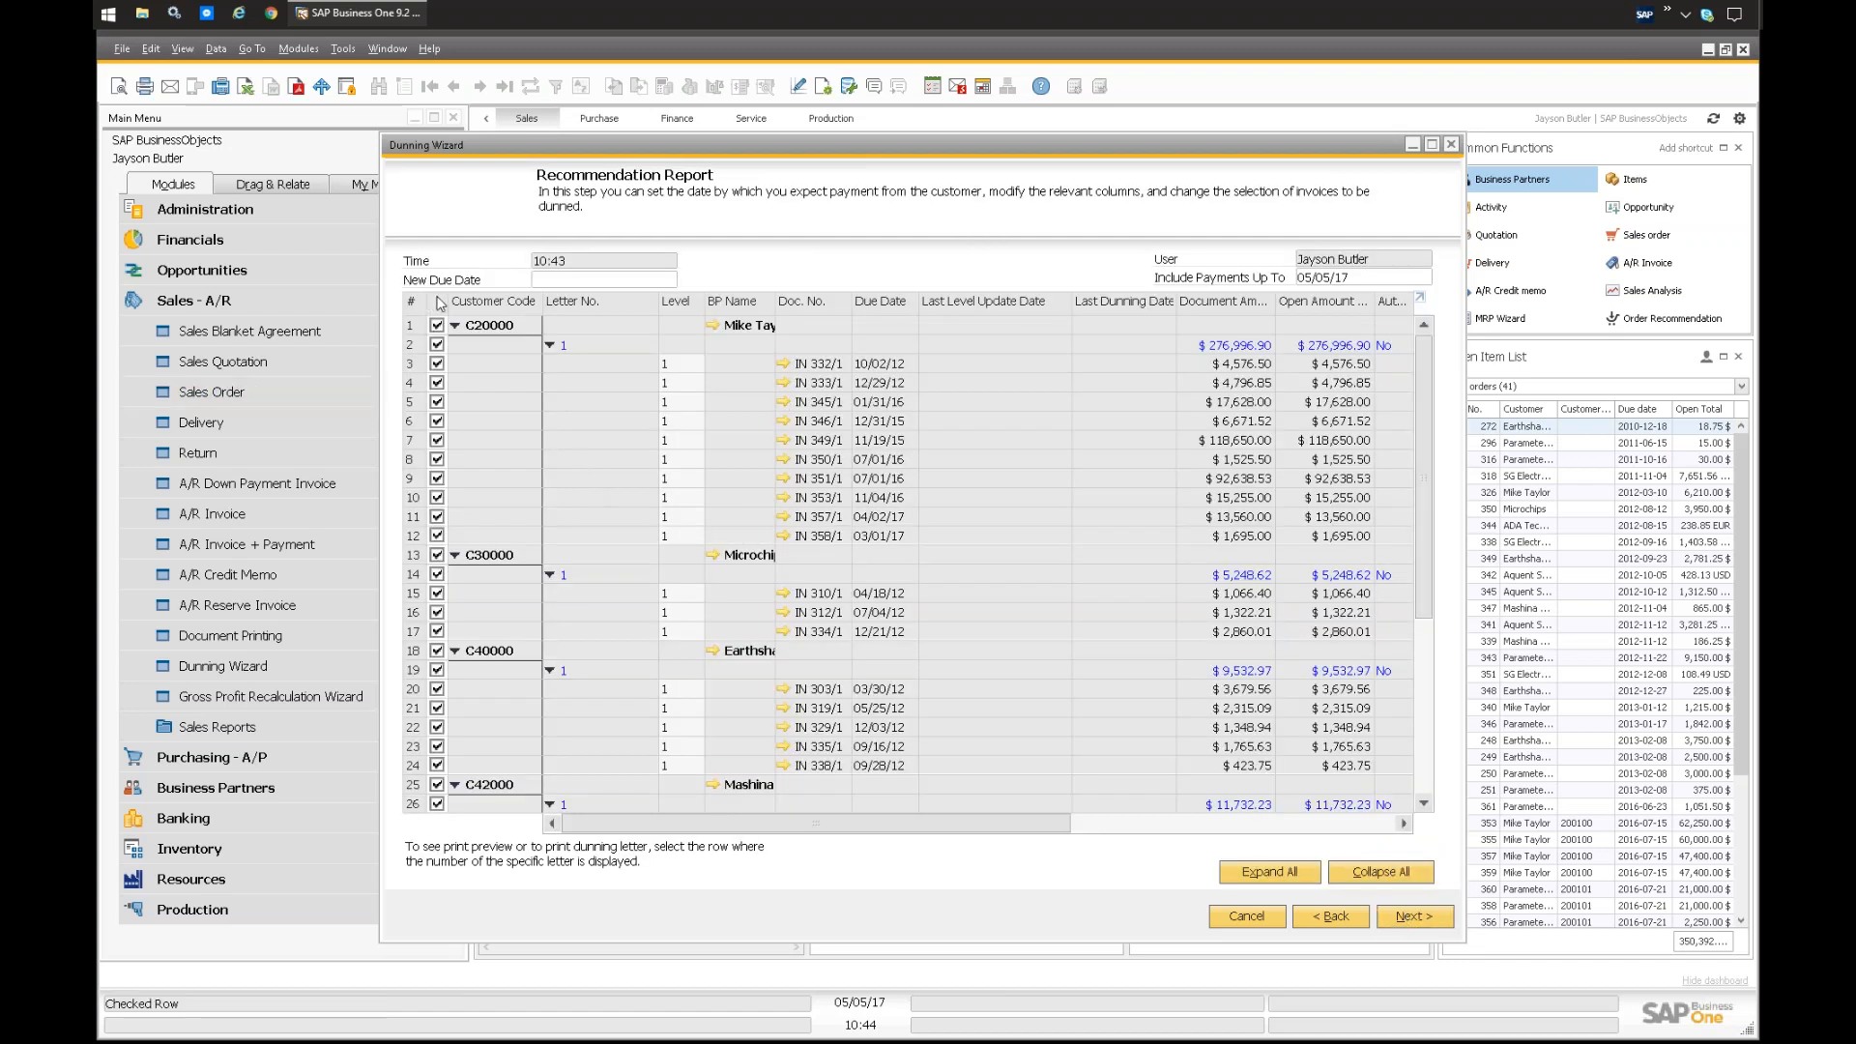
Step: Deselect every entry in the recommendation report and widen the BP Name column
{"action": "left_click", "coordinate": [440, 309]}
{"action": "left_click_drag", "start_coordinate": [776, 310], "coordinate": [800, 310]}
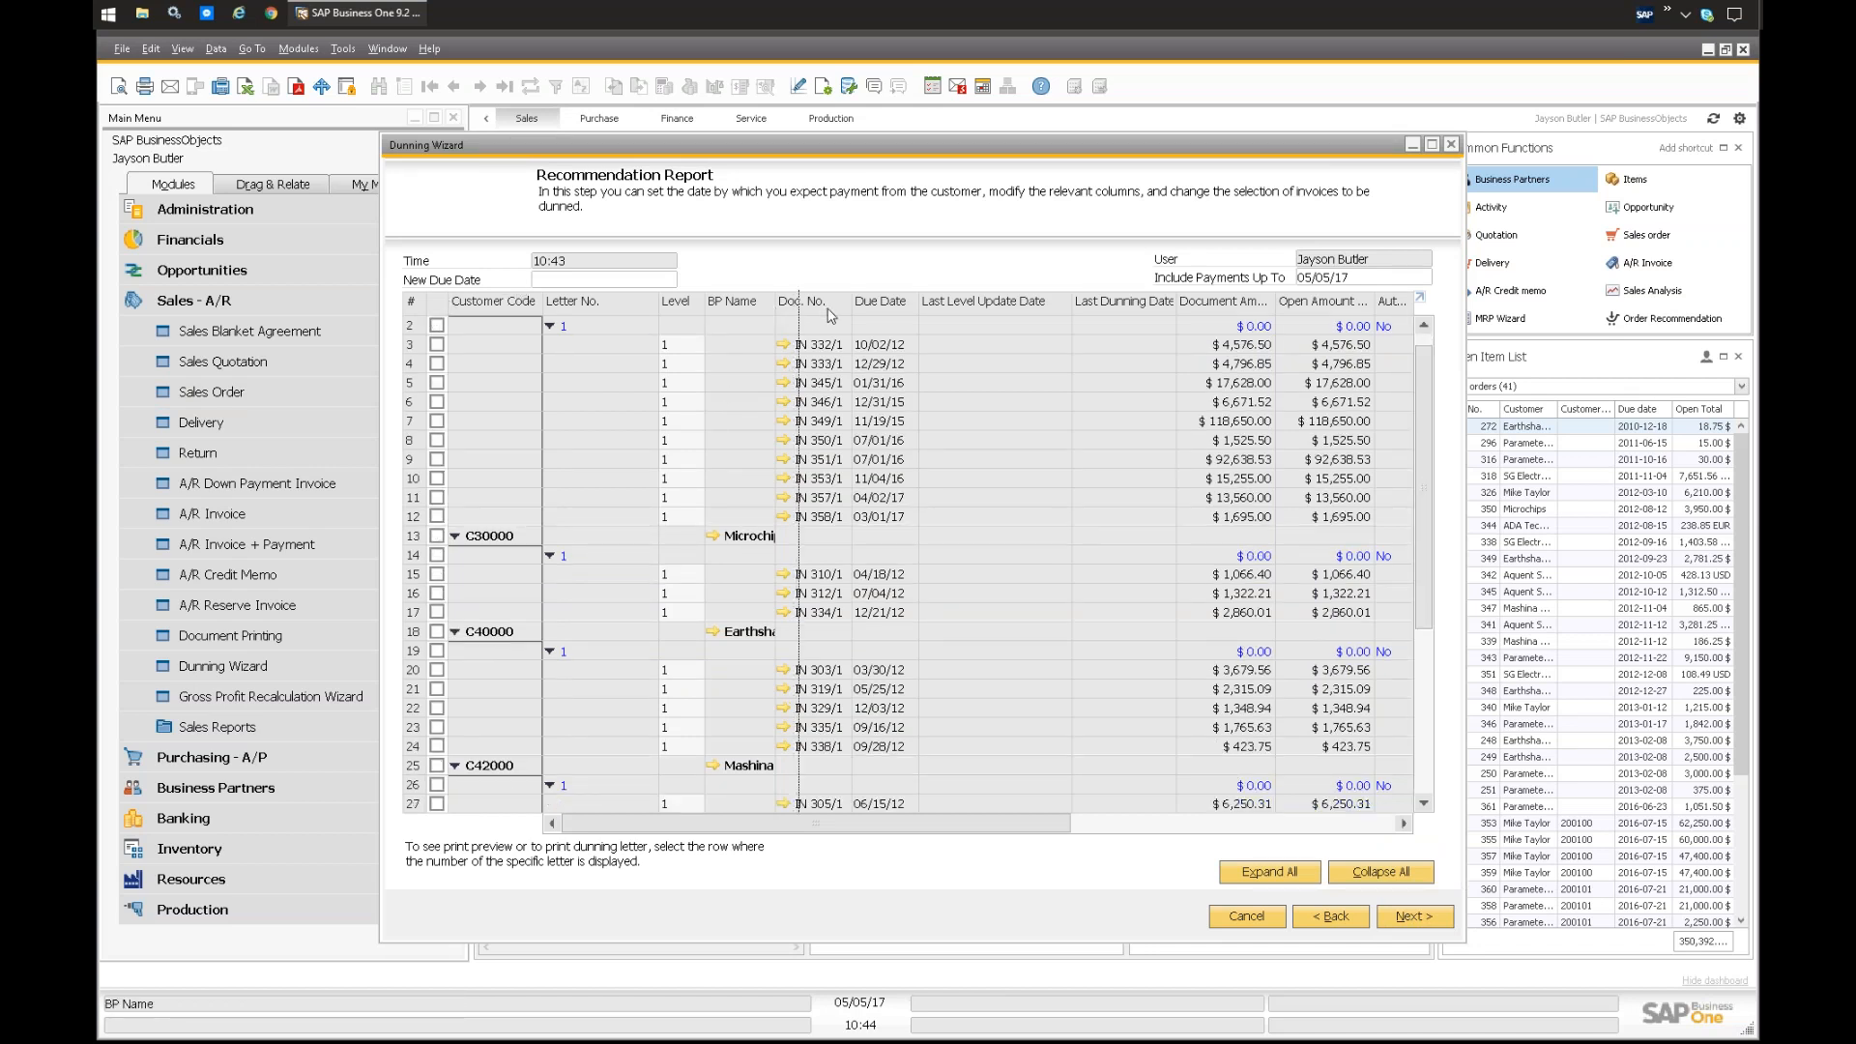
{"action": "scroll", "coordinate": [674, 553], "scroll_direction": "down", "scroll_amount": 4}
{"action": "scroll", "coordinate": [674, 553], "scroll_direction": "up", "scroll_amount": 5}
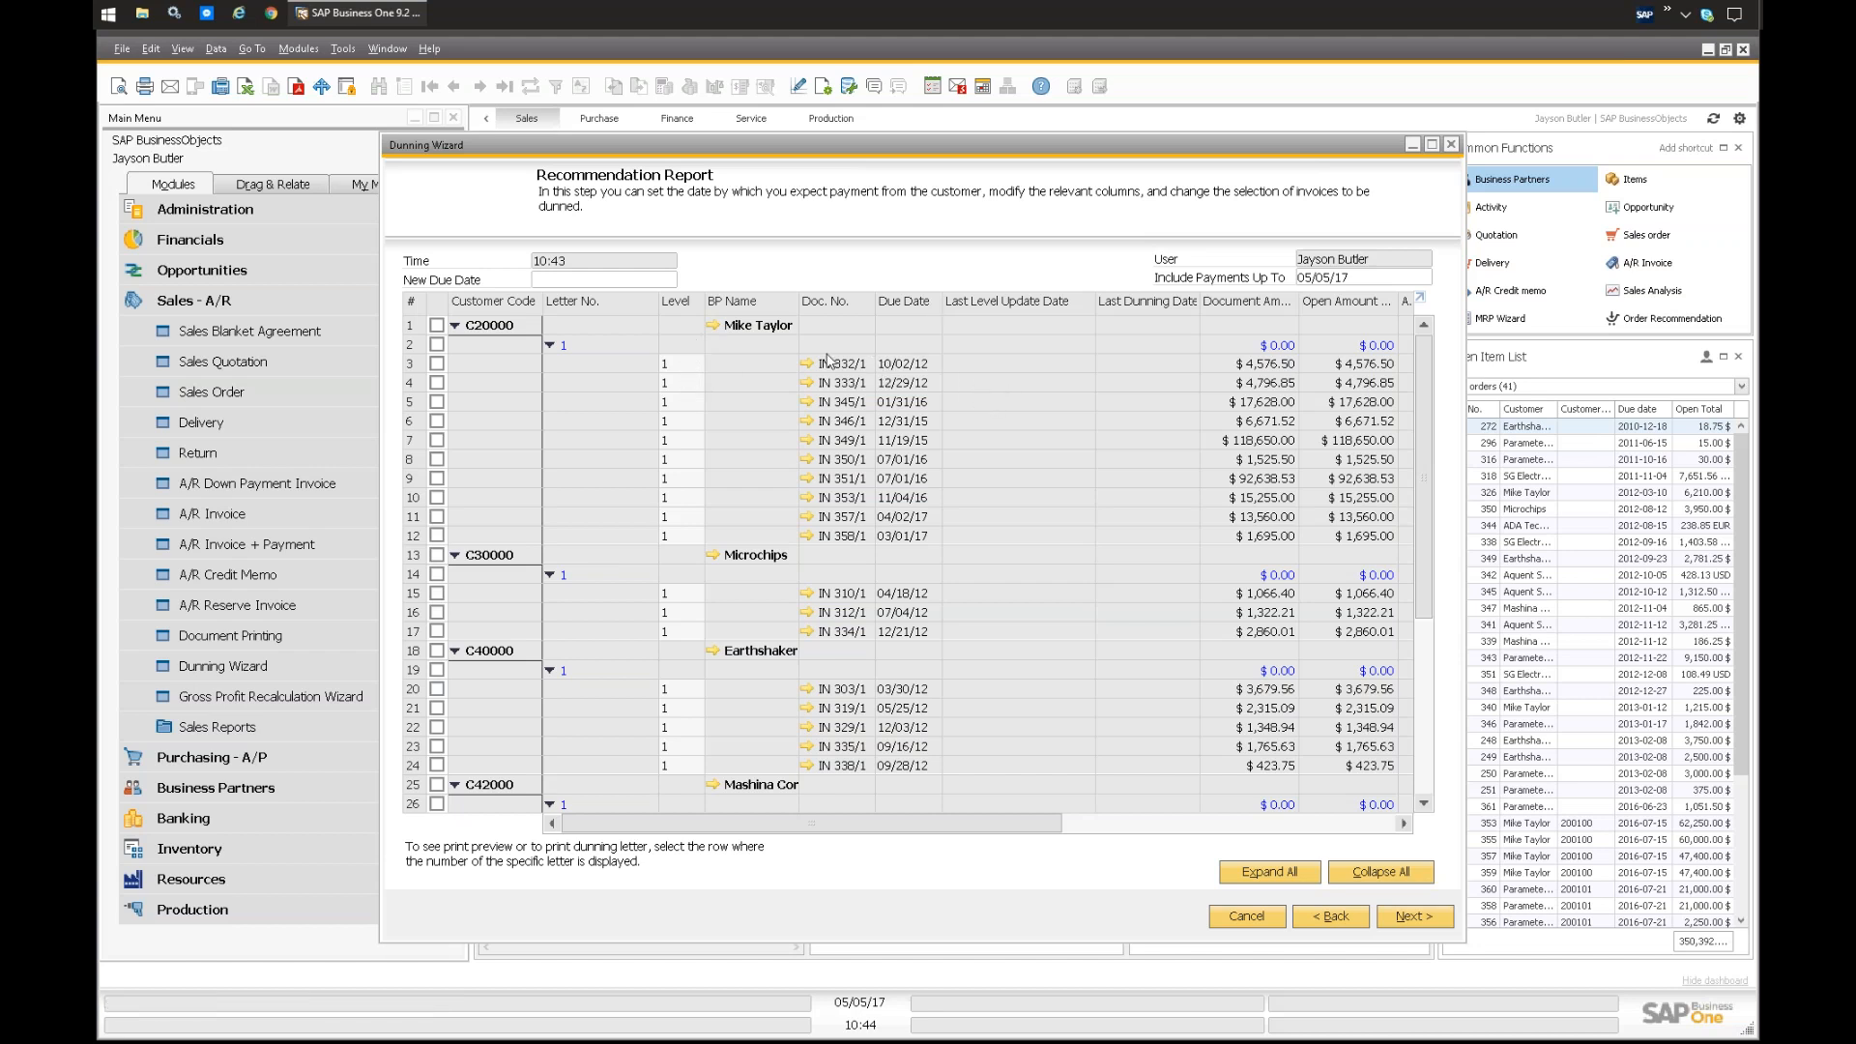
Step: Select the first customer's first two overdue invoices for dunning and examine the remaining report columns
{"action": "left_click", "coordinate": [437, 364]}
{"action": "left_click", "coordinate": [437, 383]}
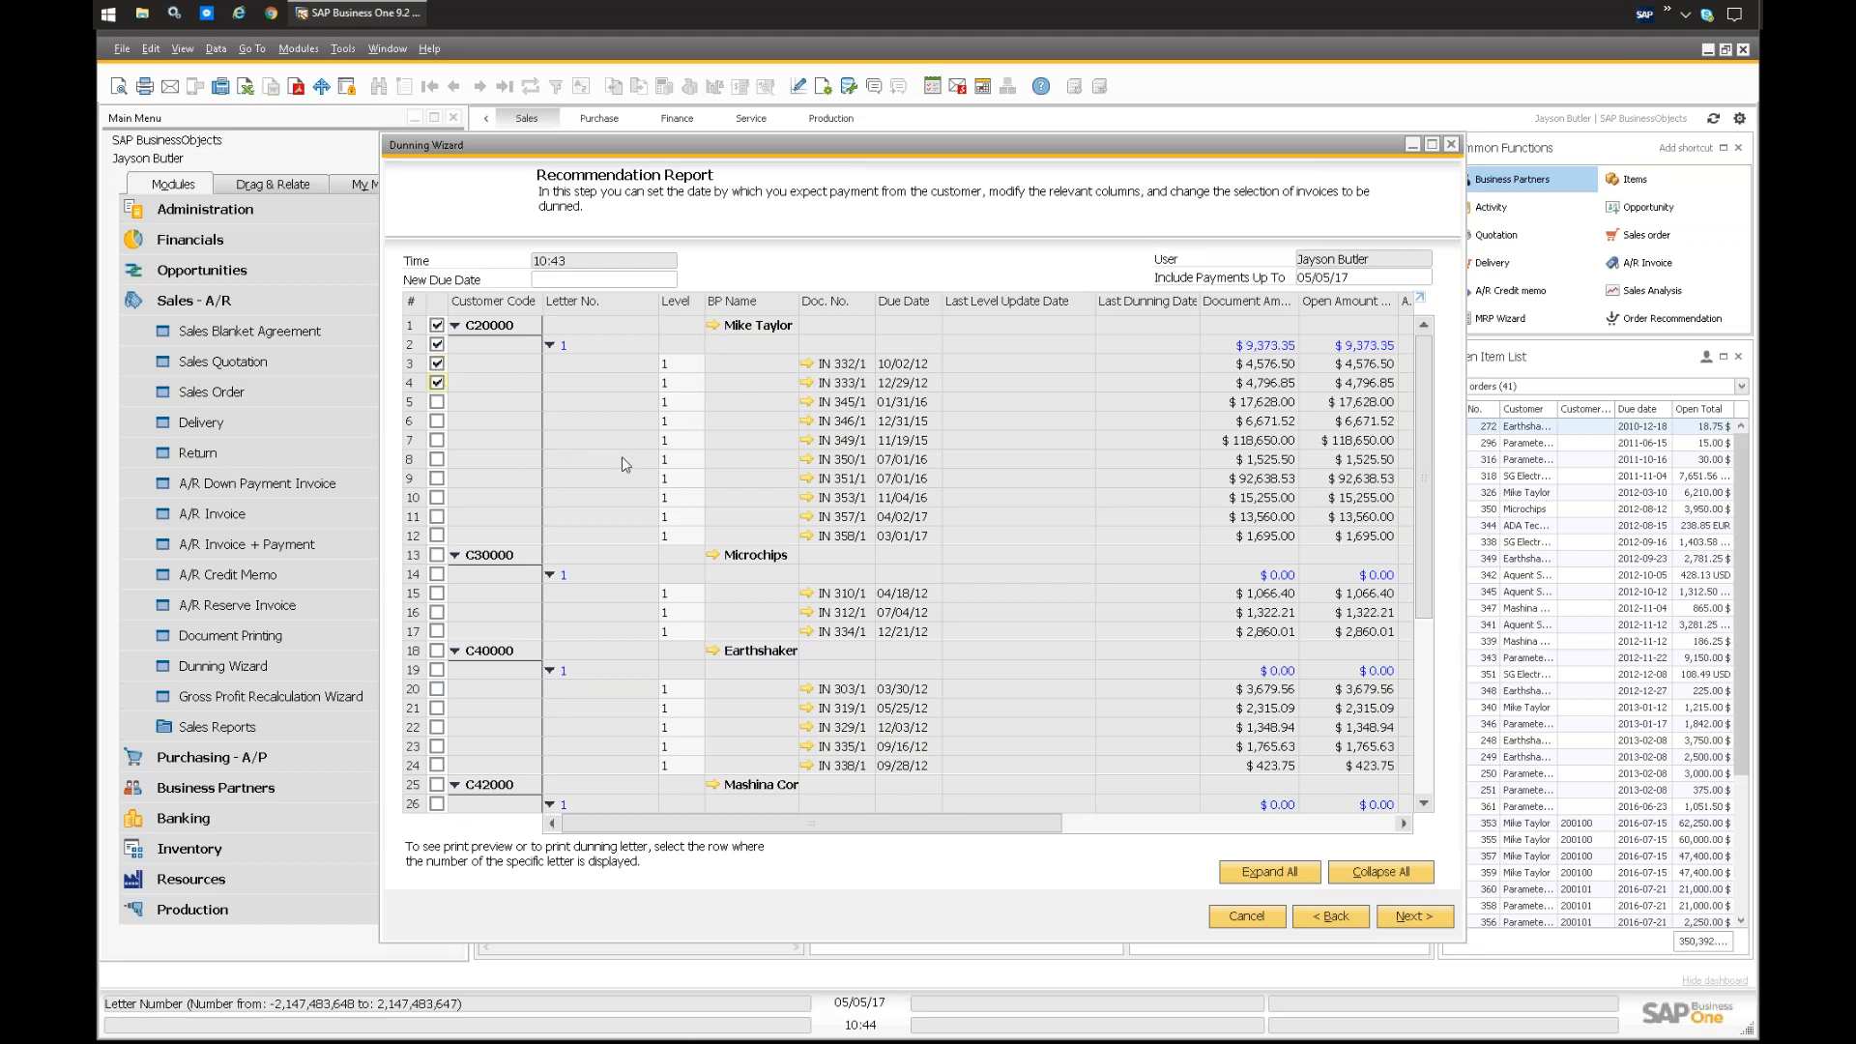
{"action": "left_click_drag", "start_coordinate": [750, 823], "coordinate": [813, 824]}
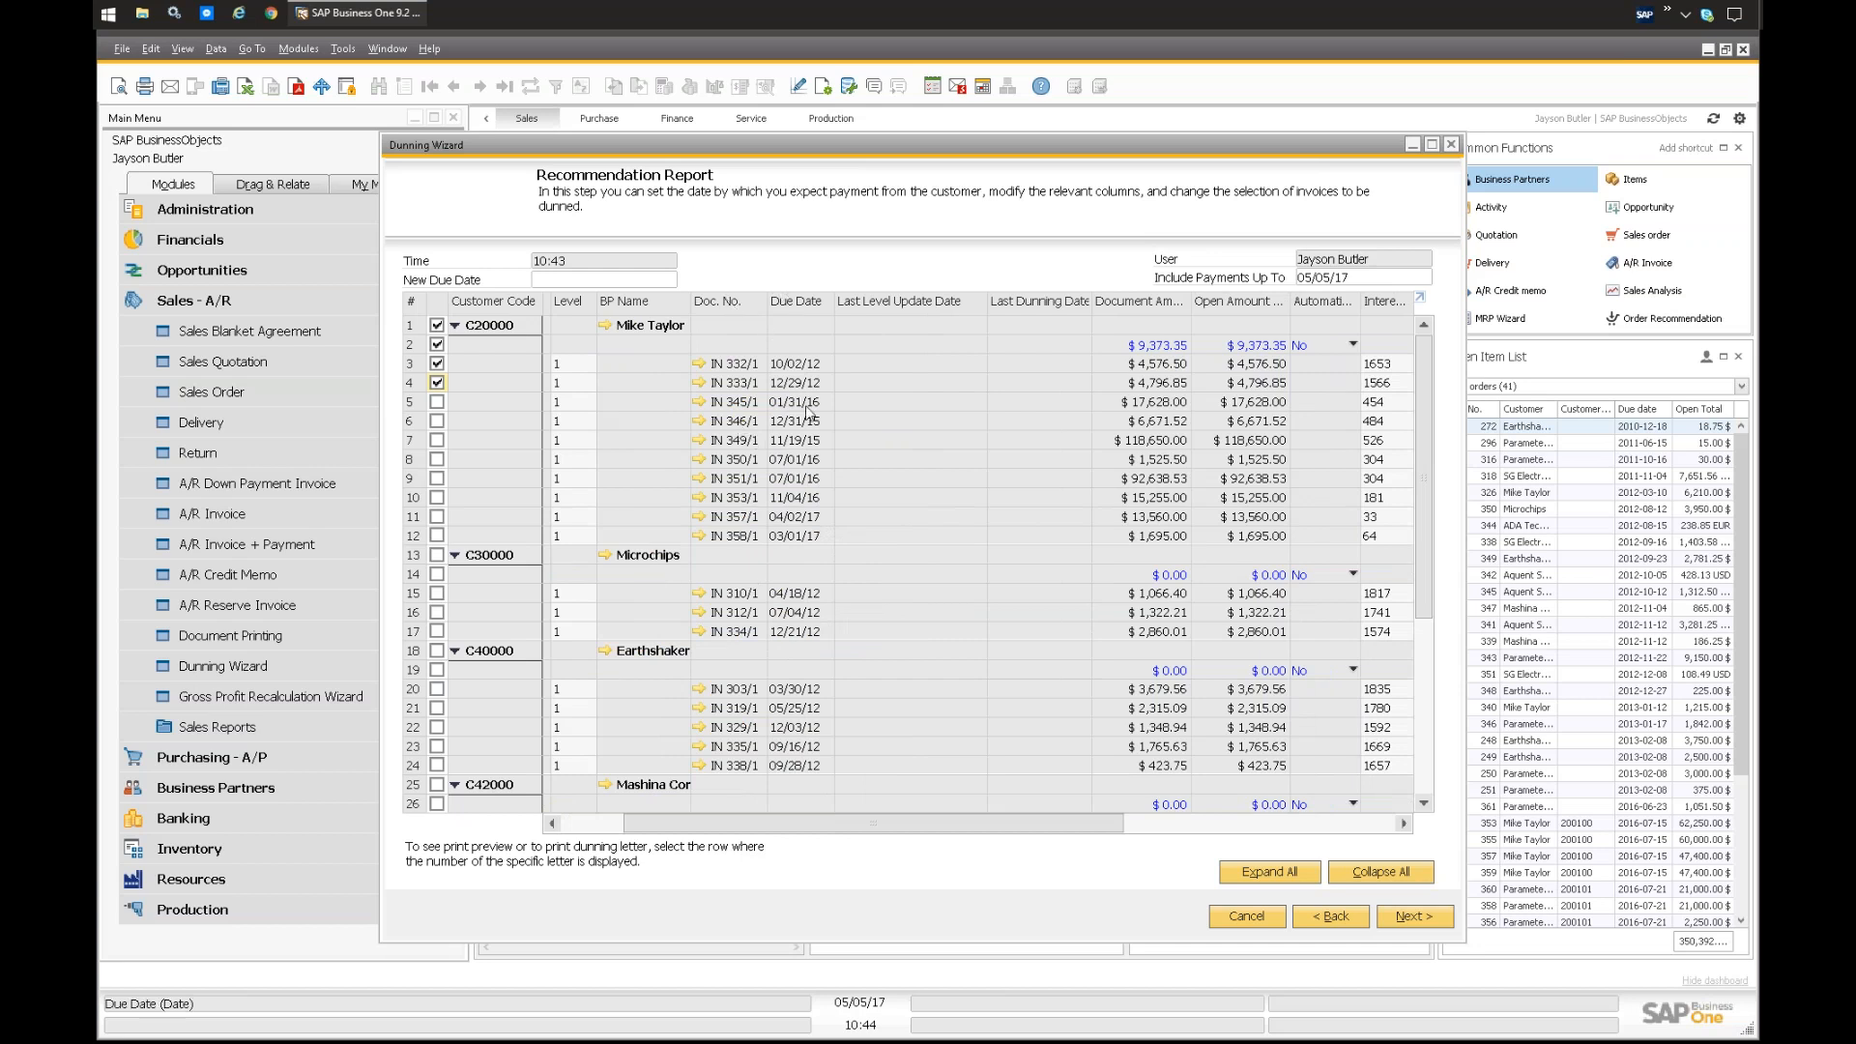
Step: Examine the dates, amounts, interest, fee and overall total columns of the recommendation report, widening the columns that are cut off
{"action": "left_click_drag", "start_coordinate": [1036, 825], "coordinate": [1182, 826]}
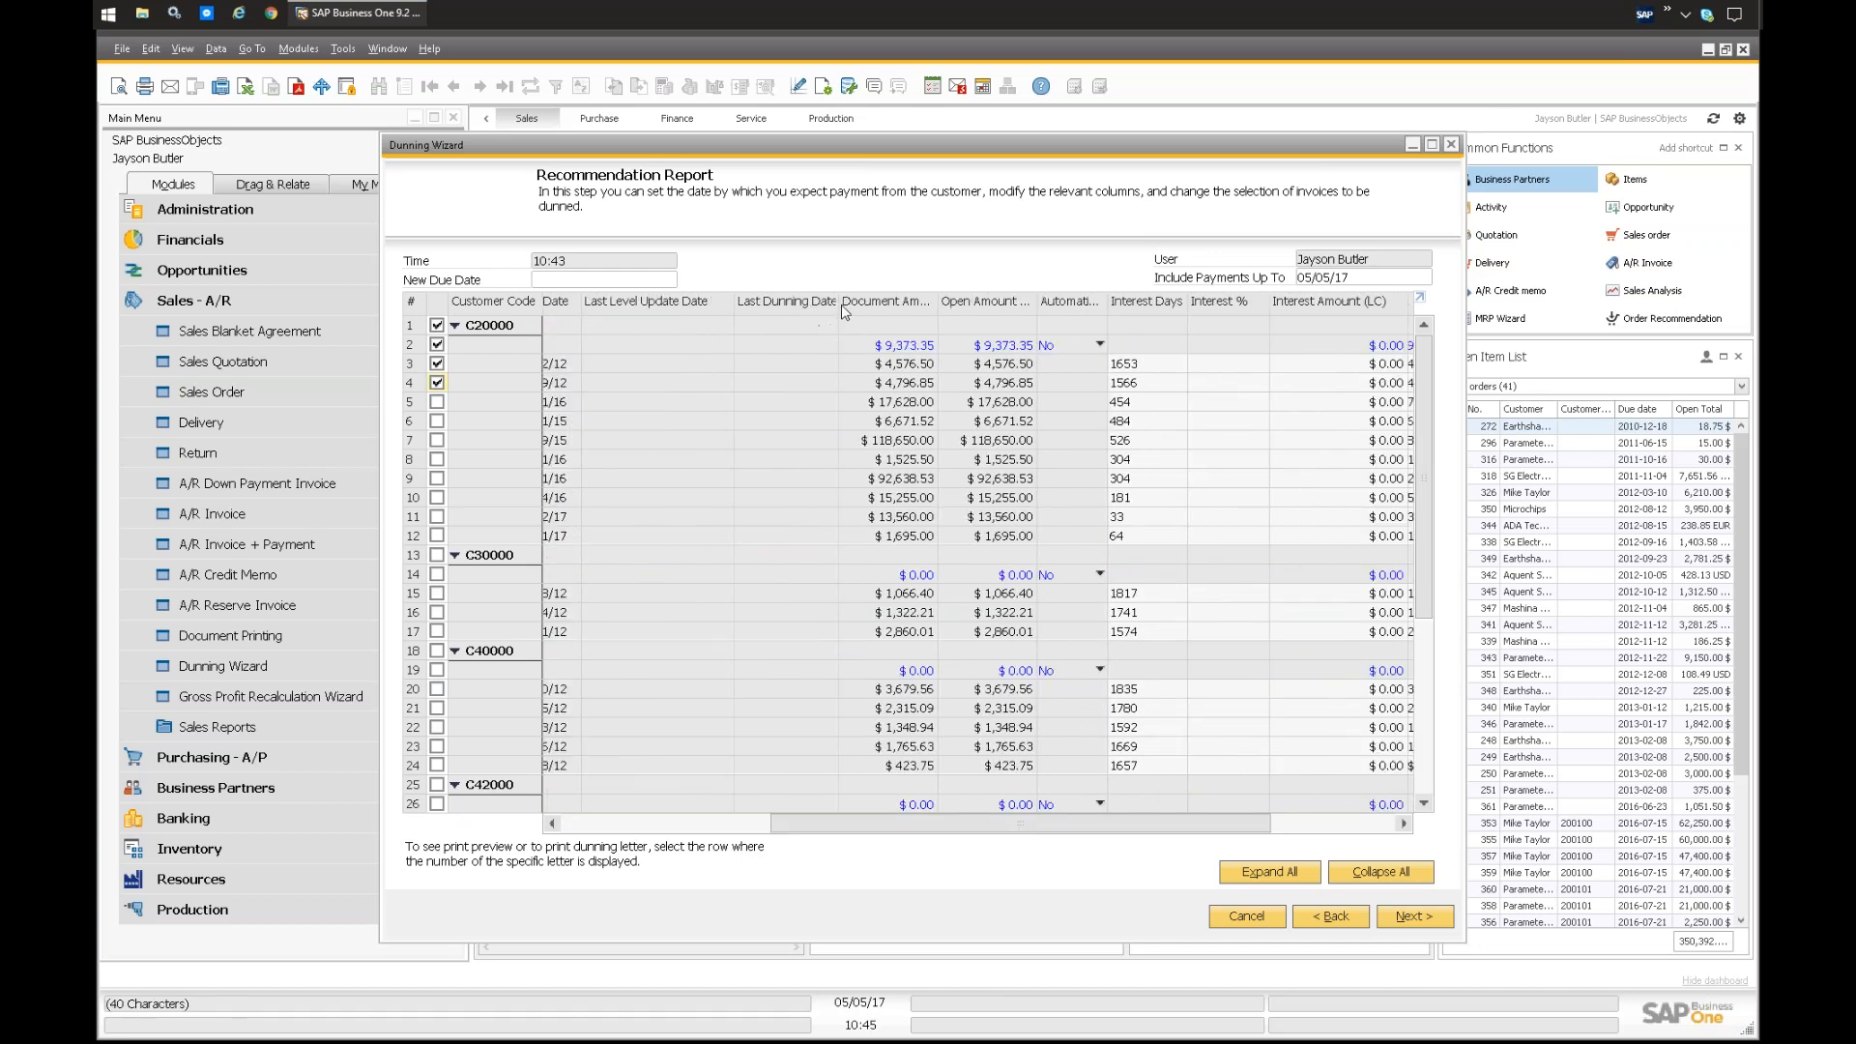
{"action": "left_click_drag", "start_coordinate": [839, 304], "coordinate": [849, 303]}
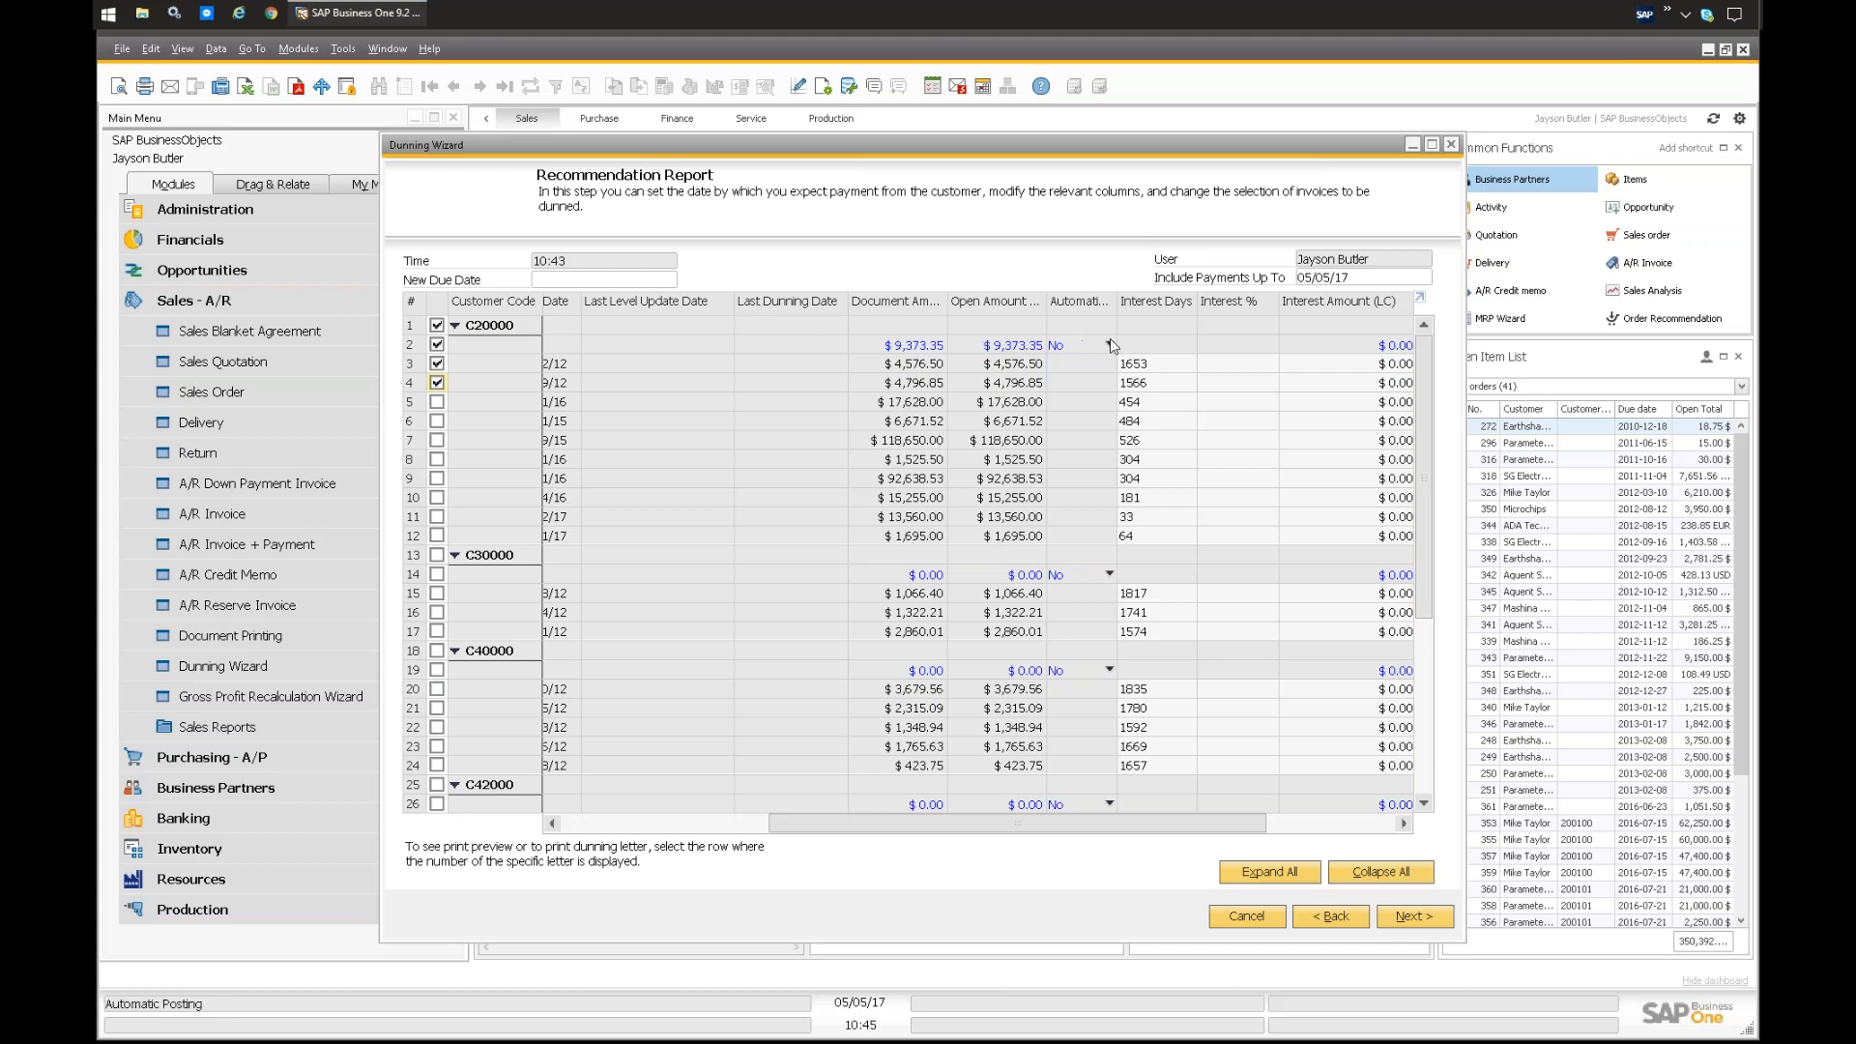
{"action": "left_click_drag", "start_coordinate": [1118, 304], "coordinate": [1129, 304]}
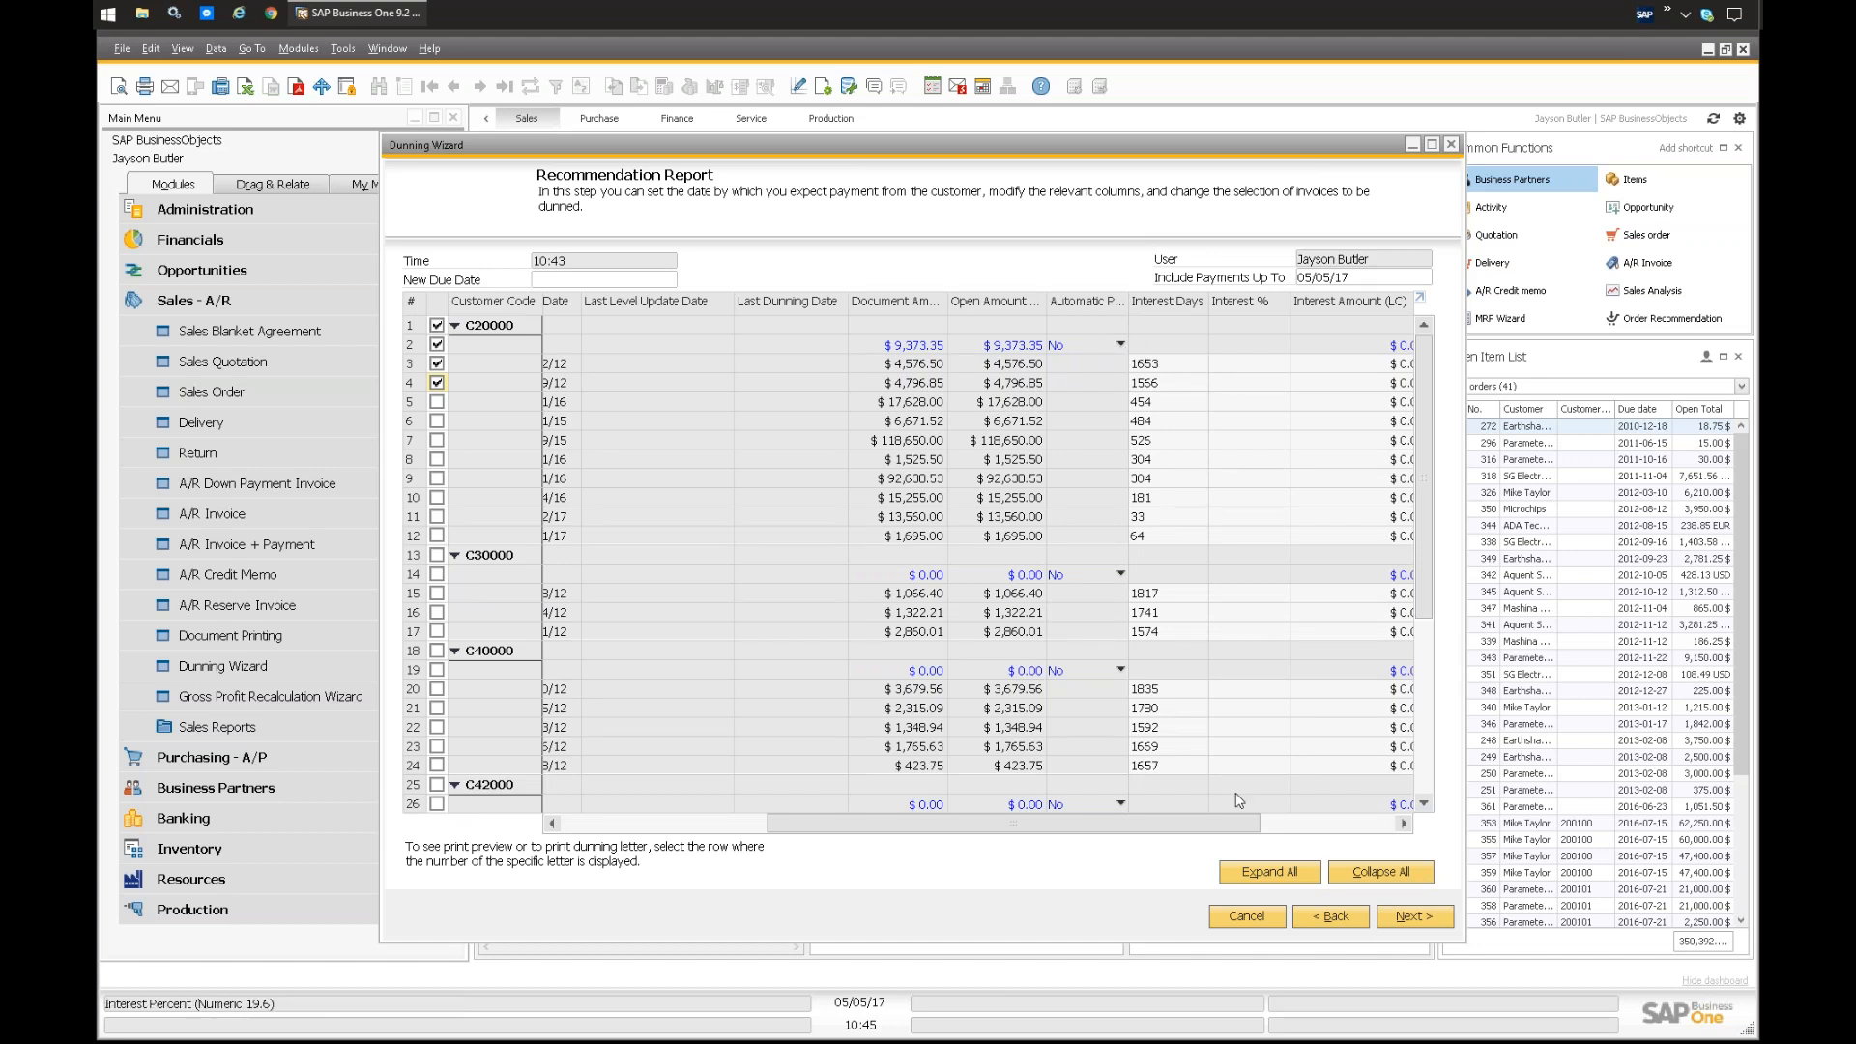
{"action": "left_click_drag", "start_coordinate": [1161, 829], "coordinate": [1297, 829]}
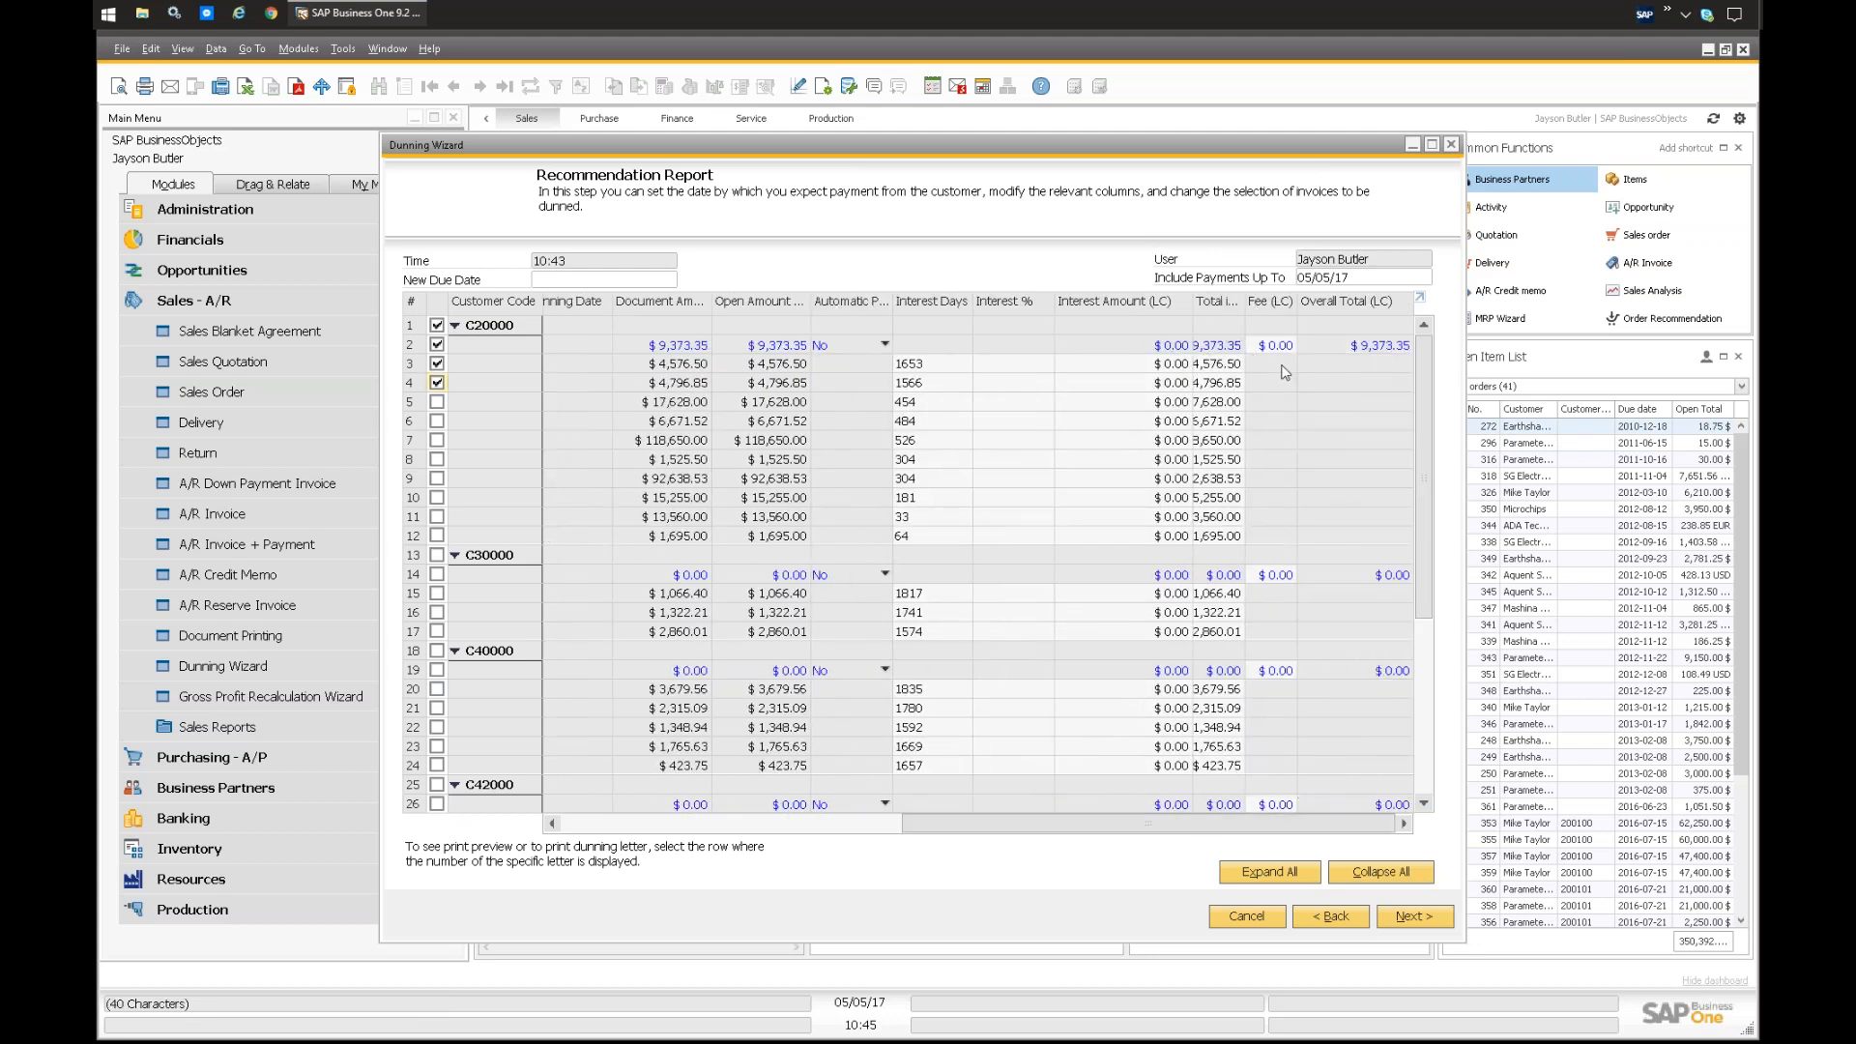
{"action": "left_click_drag", "start_coordinate": [1162, 828], "coordinate": [804, 808]}
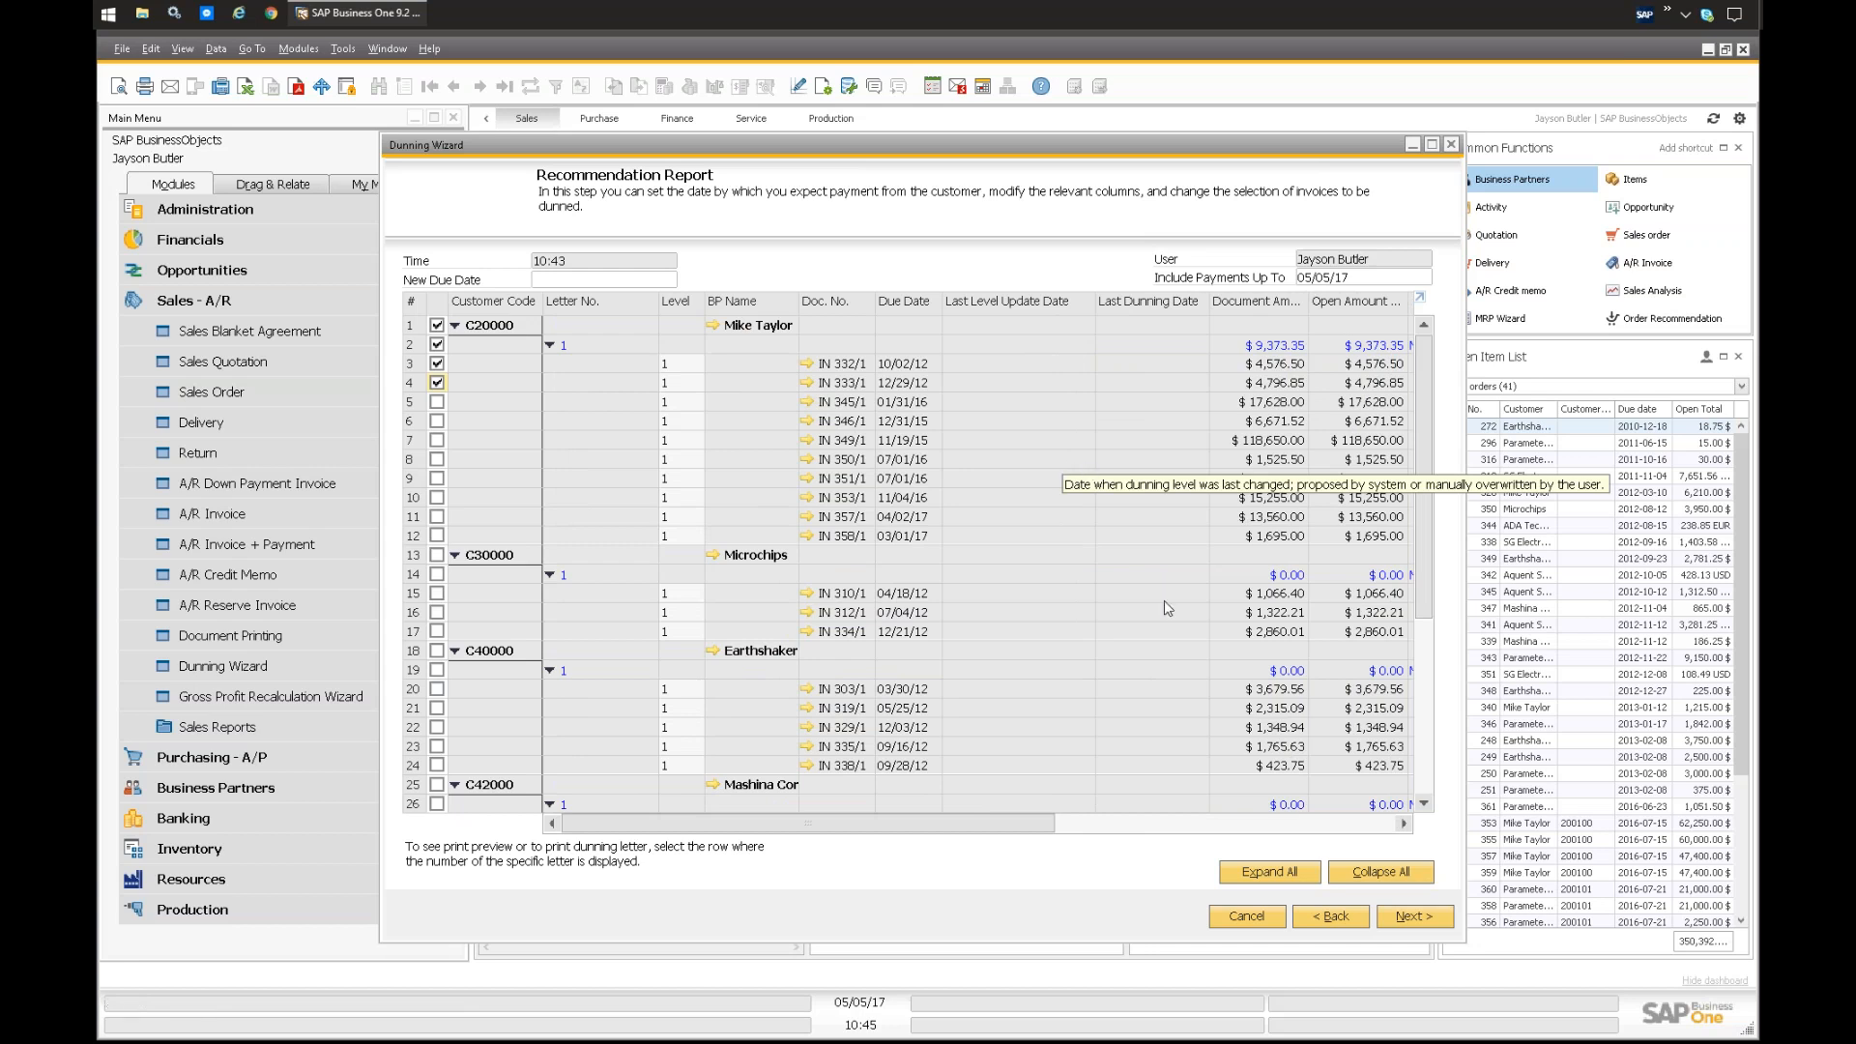
Step: Finish the dunning run with Print Dunning Letters and Exit, printing to Microsoft Print to PDF as "Letter 1" on the desktop
{"action": "left_click", "coordinate": [1403, 917]}
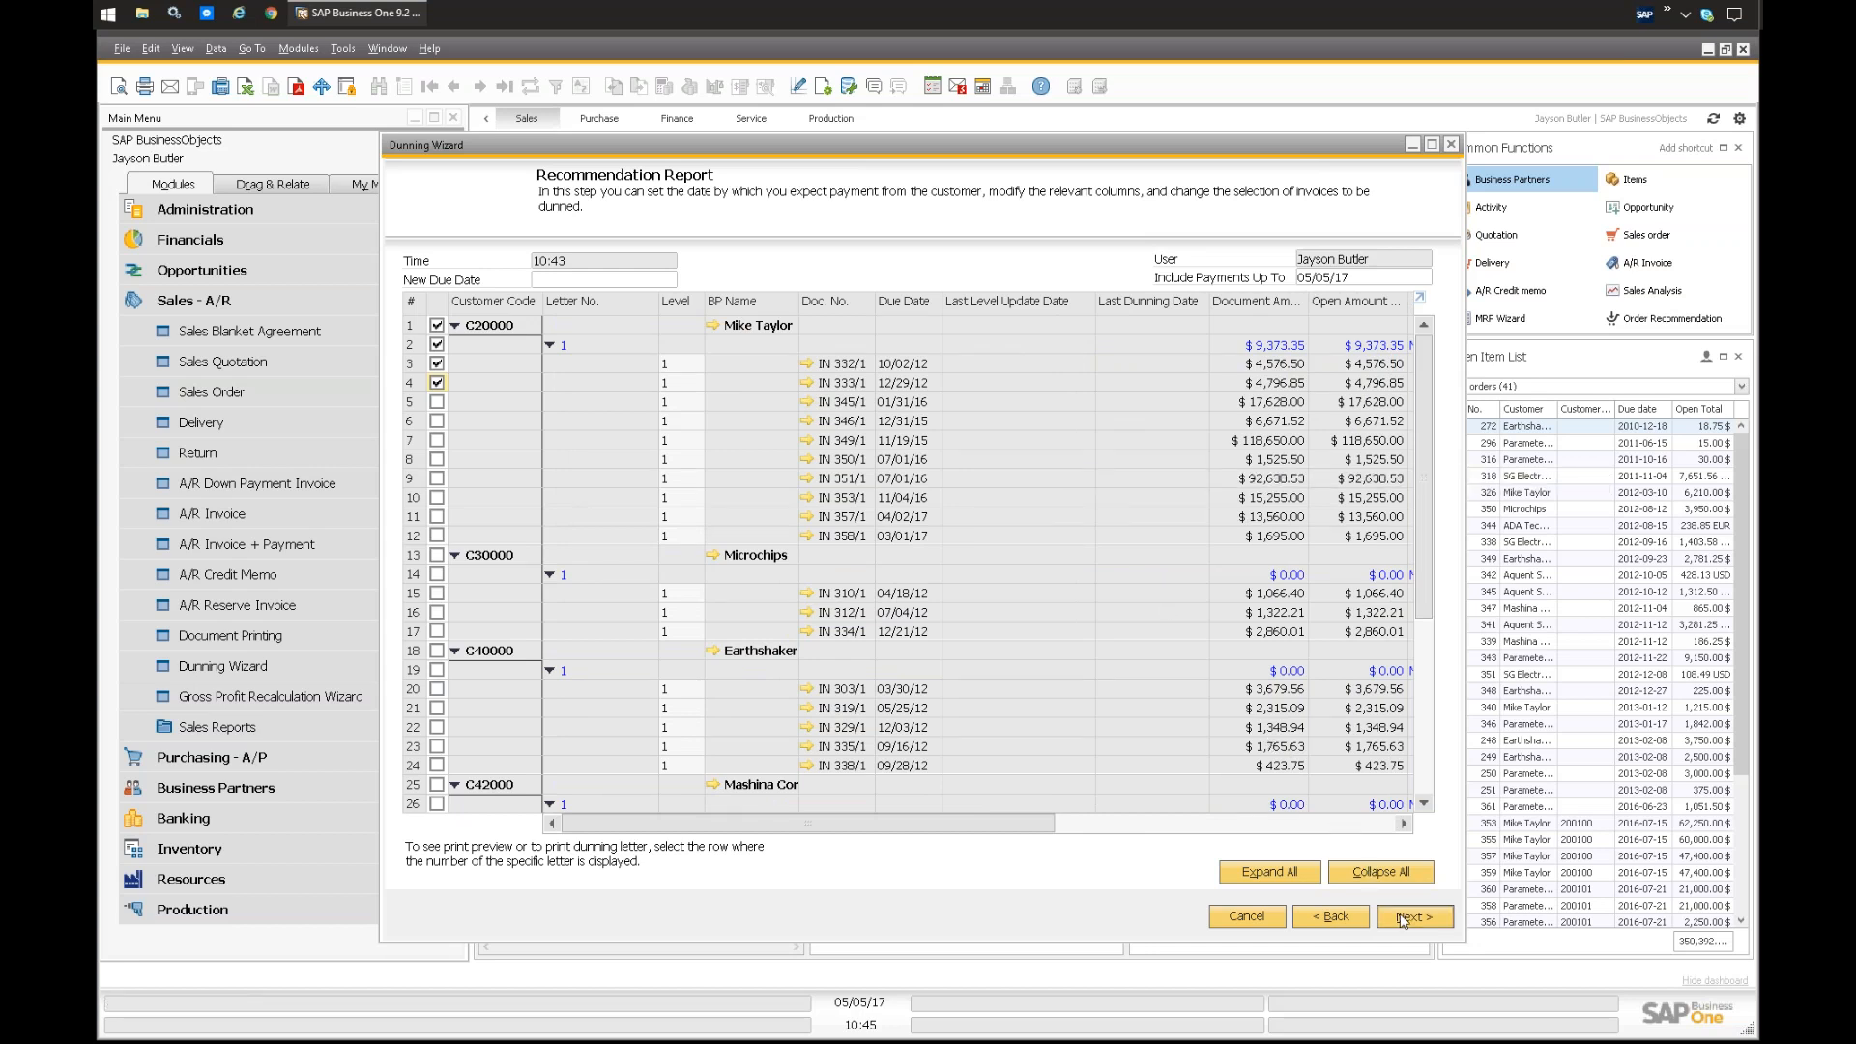
{"action": "left_click", "coordinate": [443, 348]}
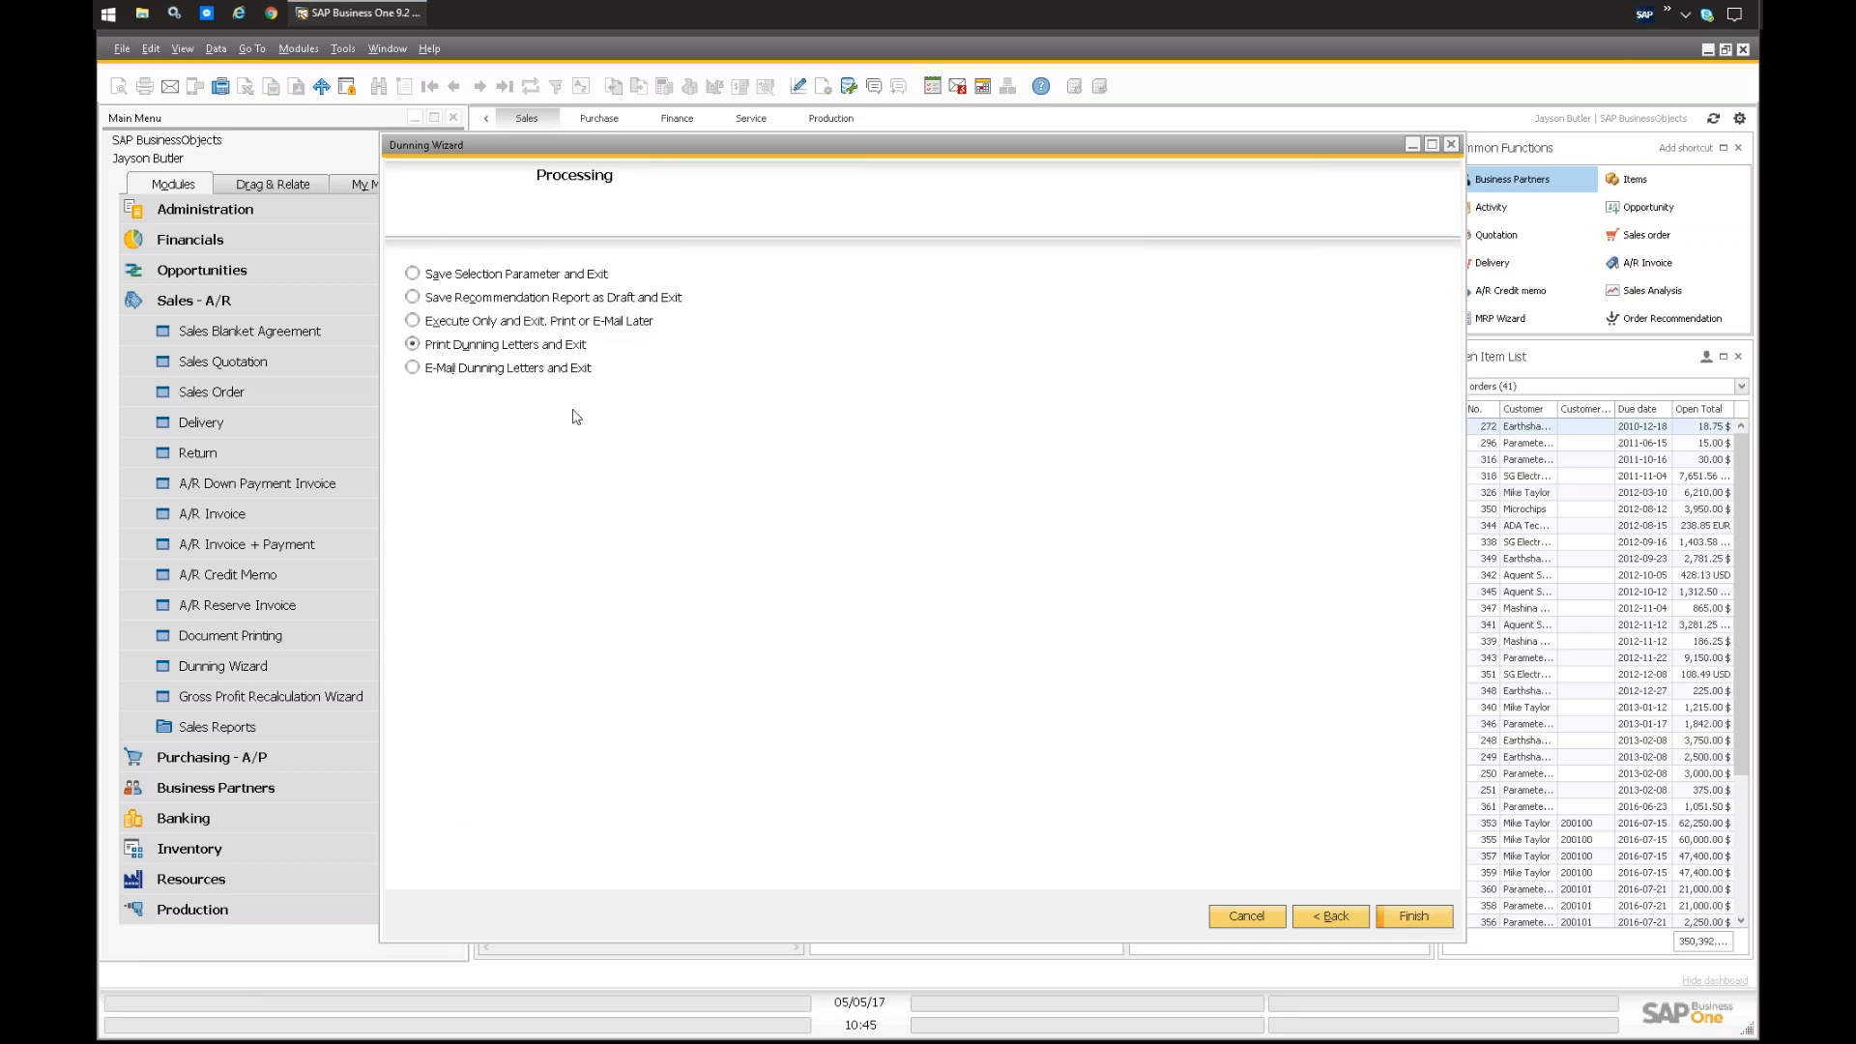
{"action": "left_click", "coordinate": [1414, 916]}
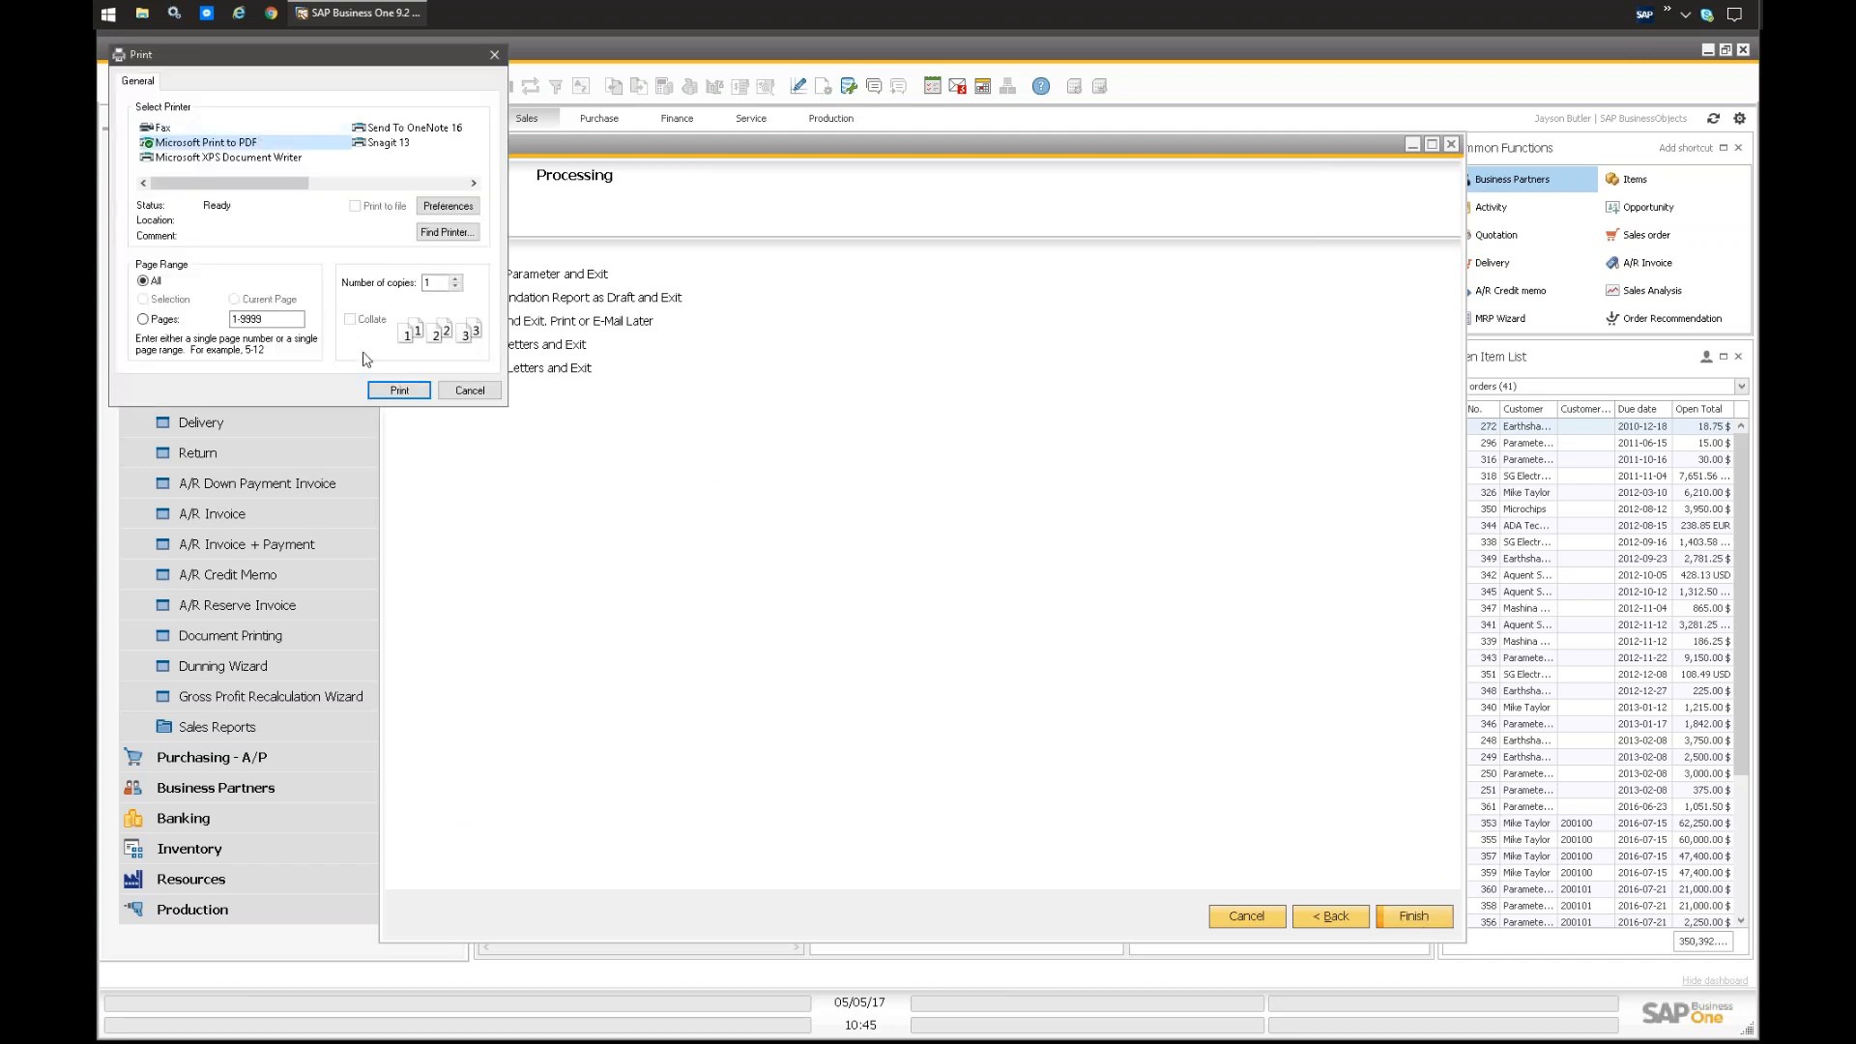
{"action": "left_click", "coordinate": [399, 390]}
{"action": "type", "text": "dunning"}
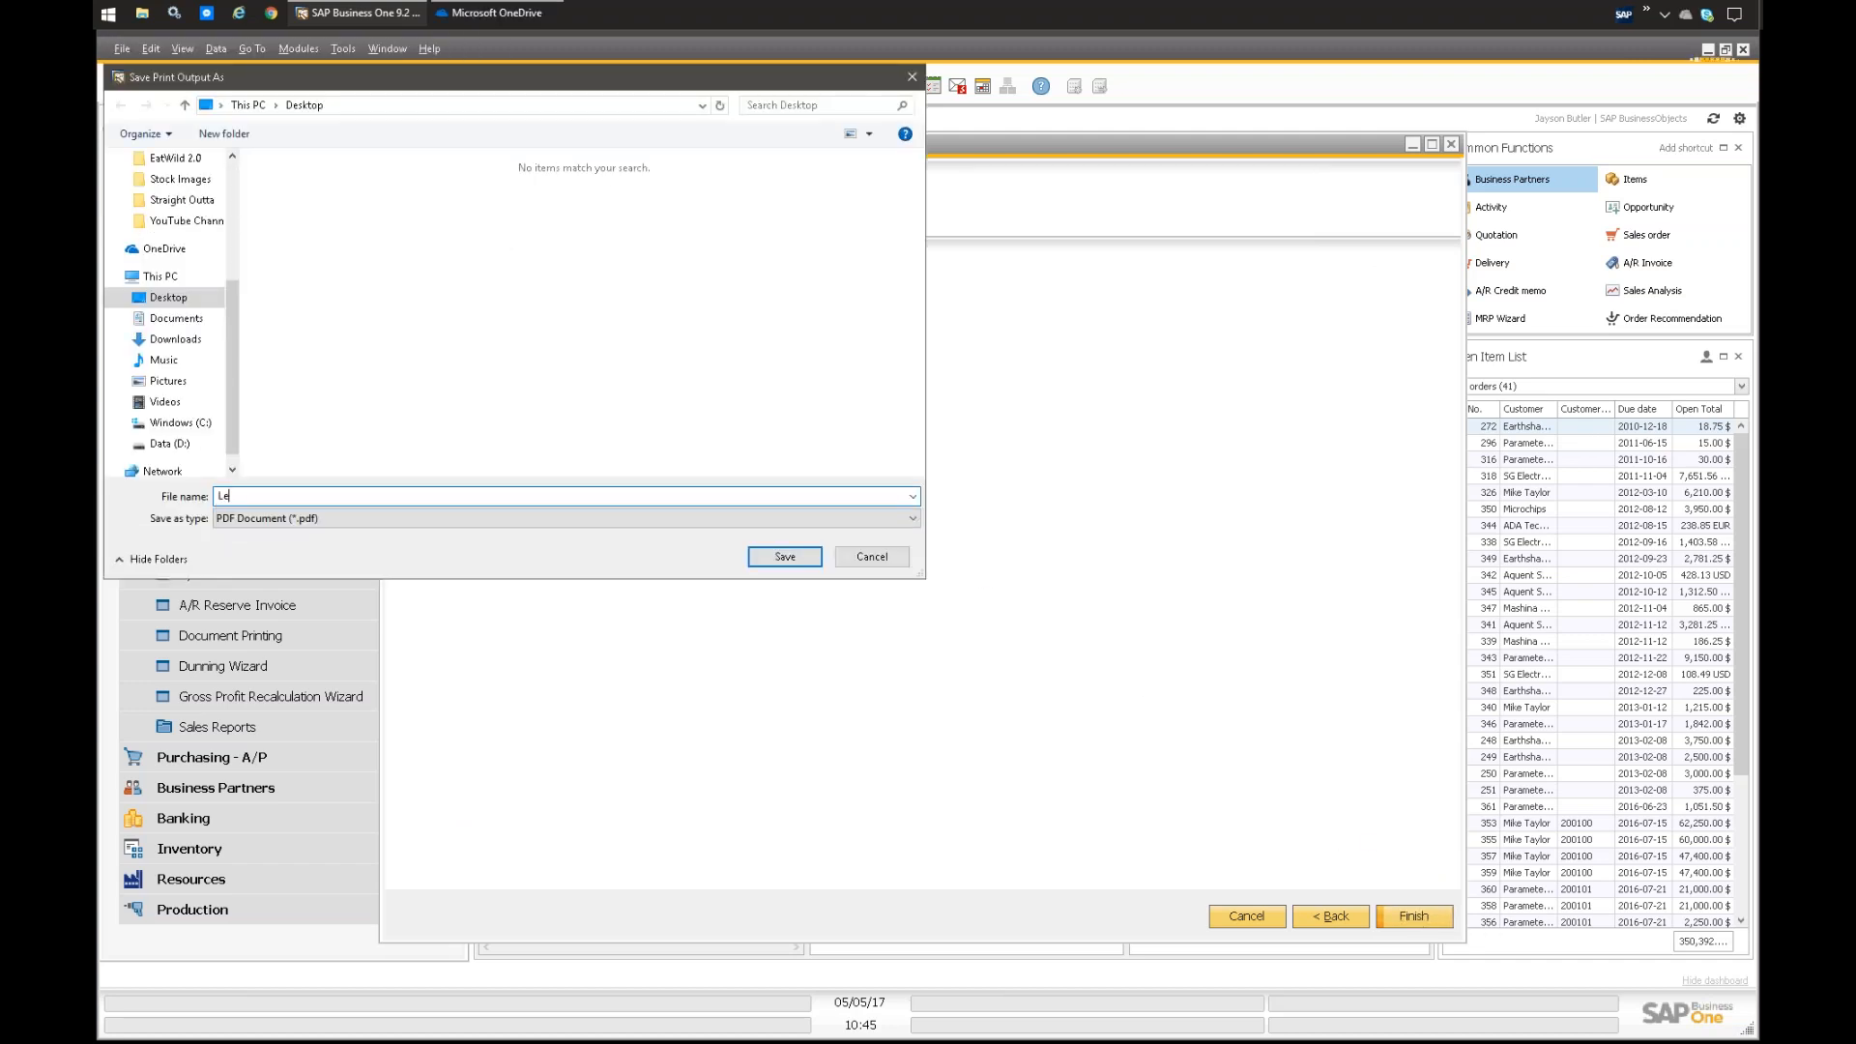
{"action": "key", "text": "Return"}
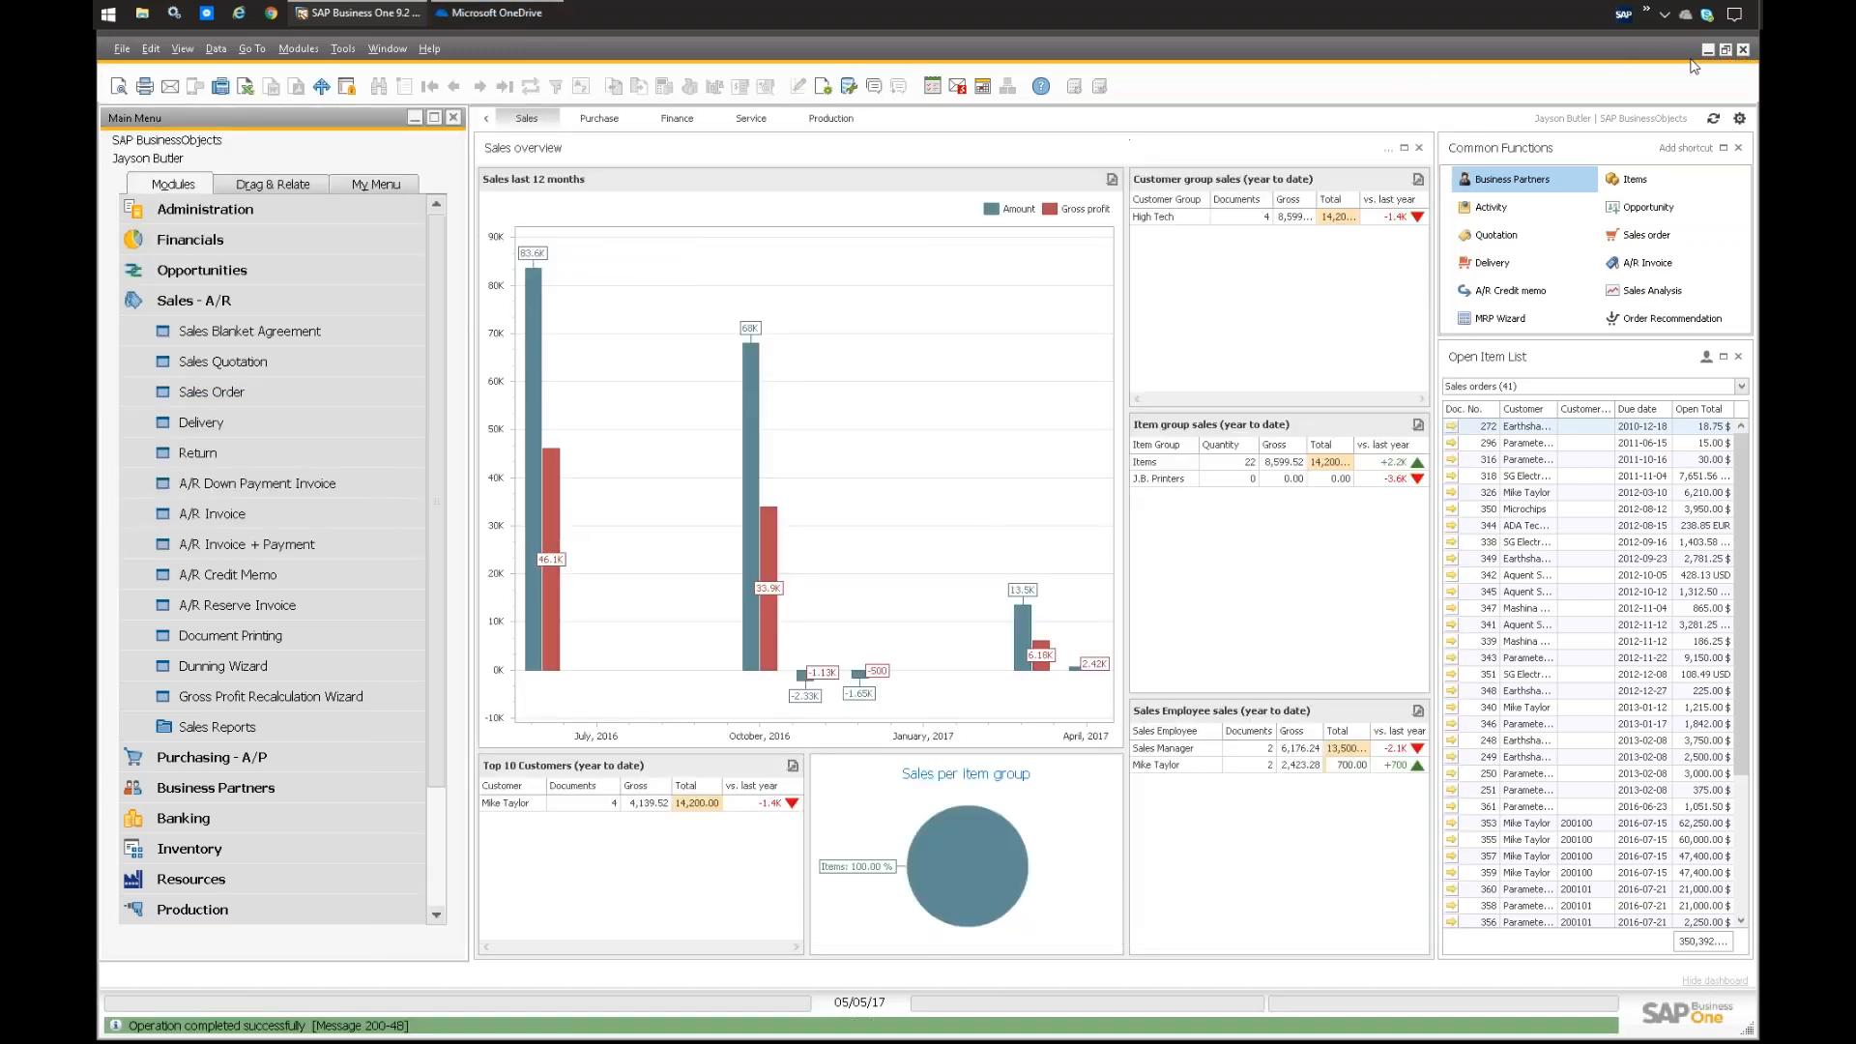
Step: Open Letter 1.pdf from the desktop in Adobe Acrobat Reader, review the whole dunning letter and close it
{"action": "left_click", "coordinate": [1726, 49]}
{"action": "double_click", "coordinate": [123, 63]}
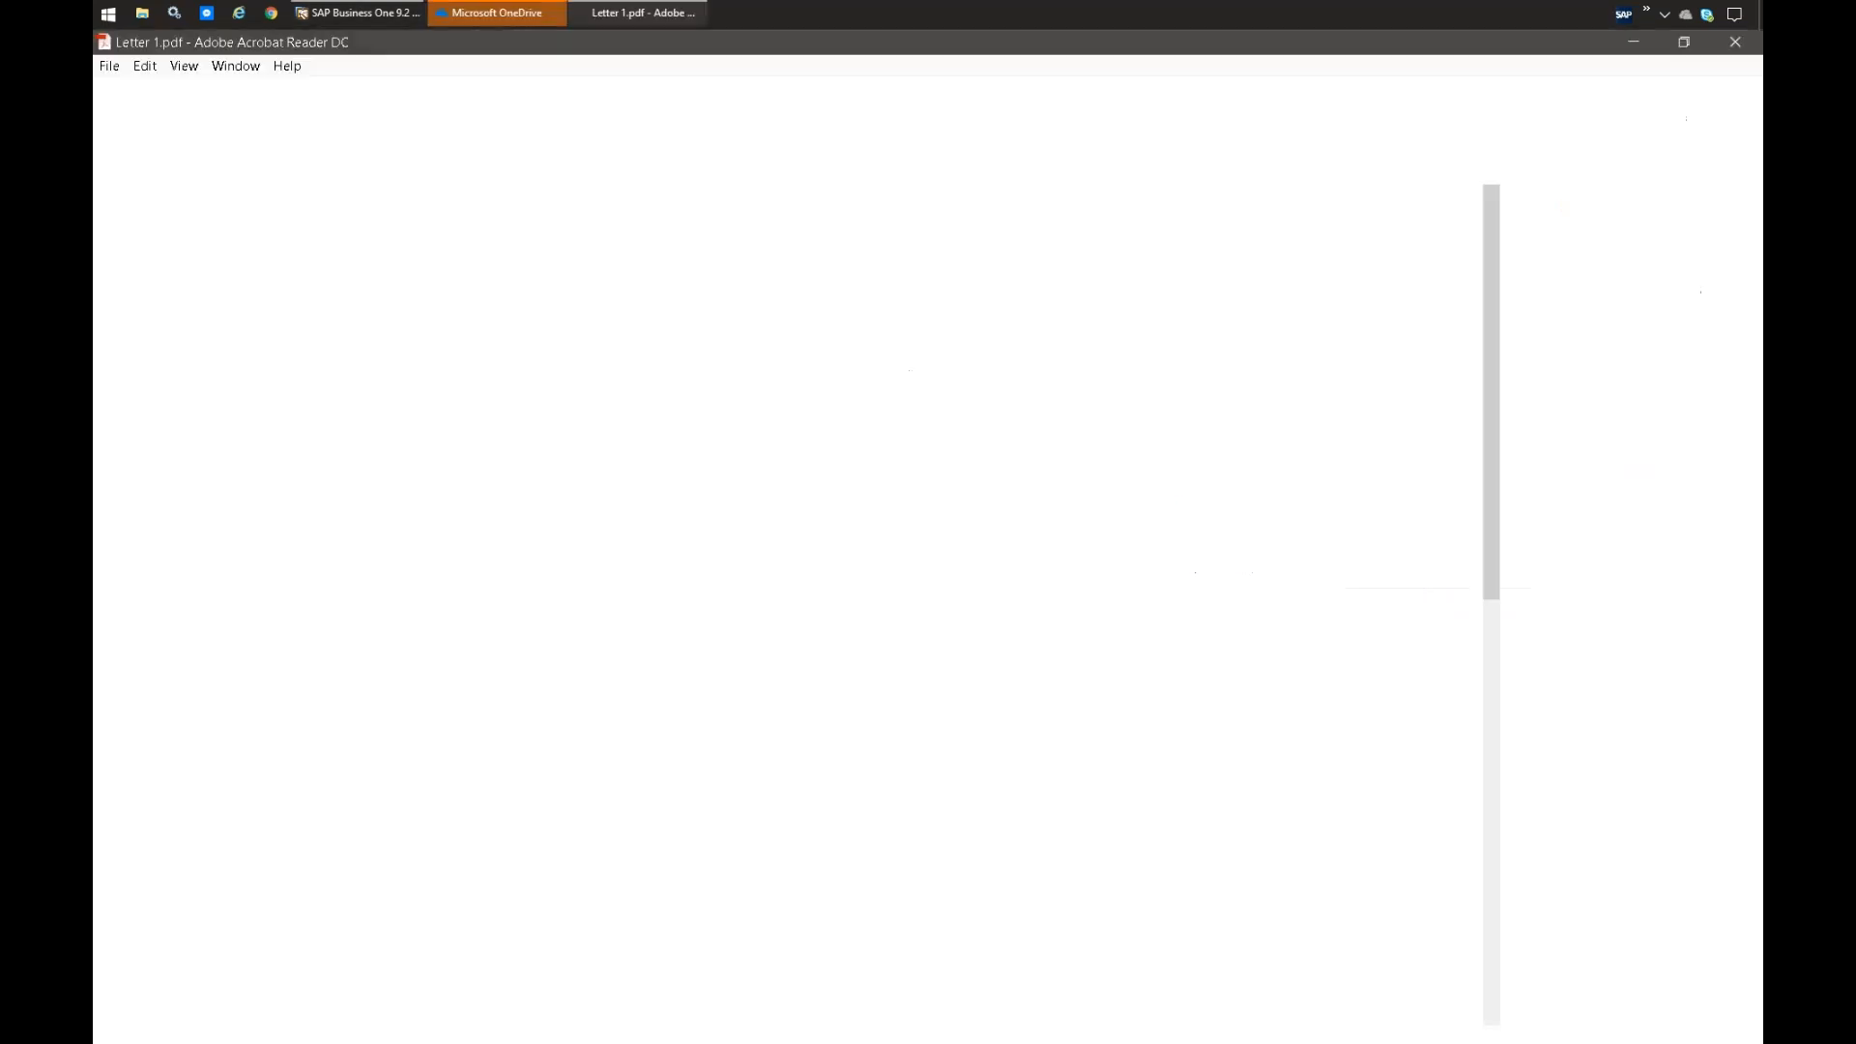
{"action": "left_click", "coordinate": [339, 13]}
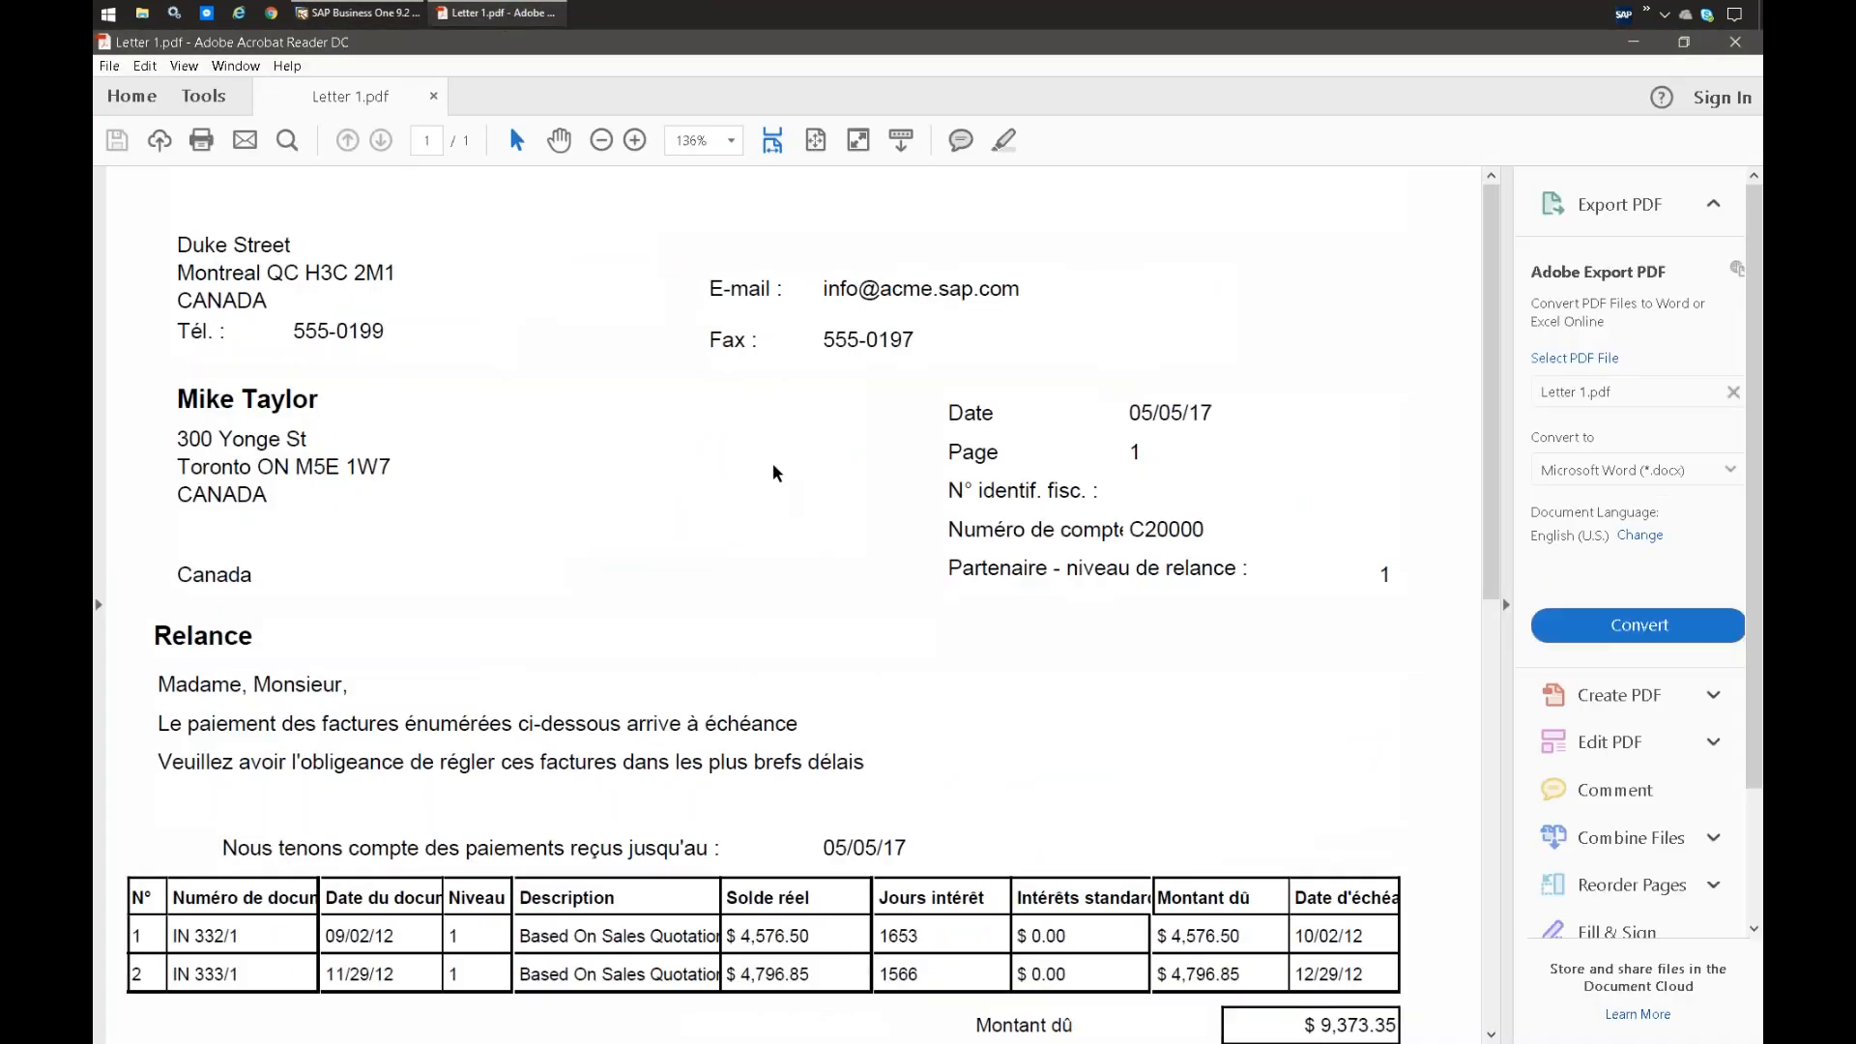
{"action": "scroll", "coordinate": [774, 462], "scroll_direction": "down", "scroll_amount": 5}
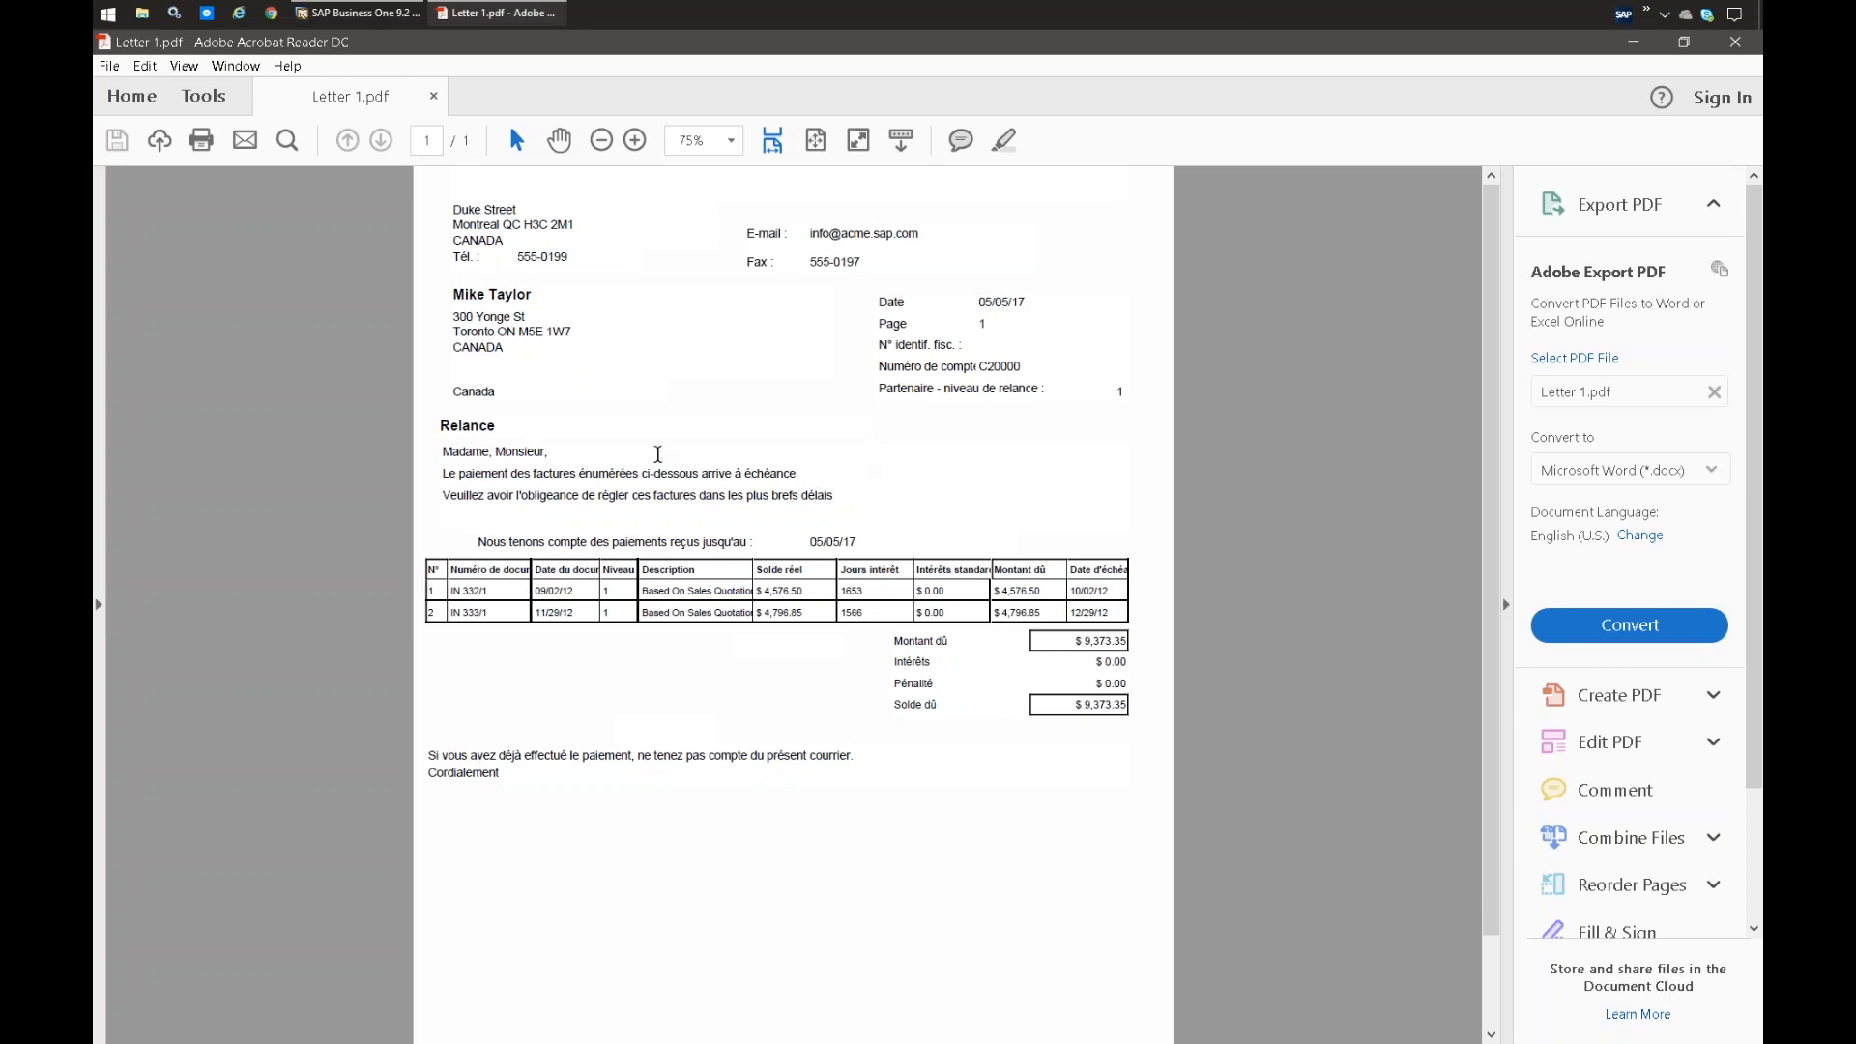
{"action": "left_click", "coordinate": [1736, 43]}
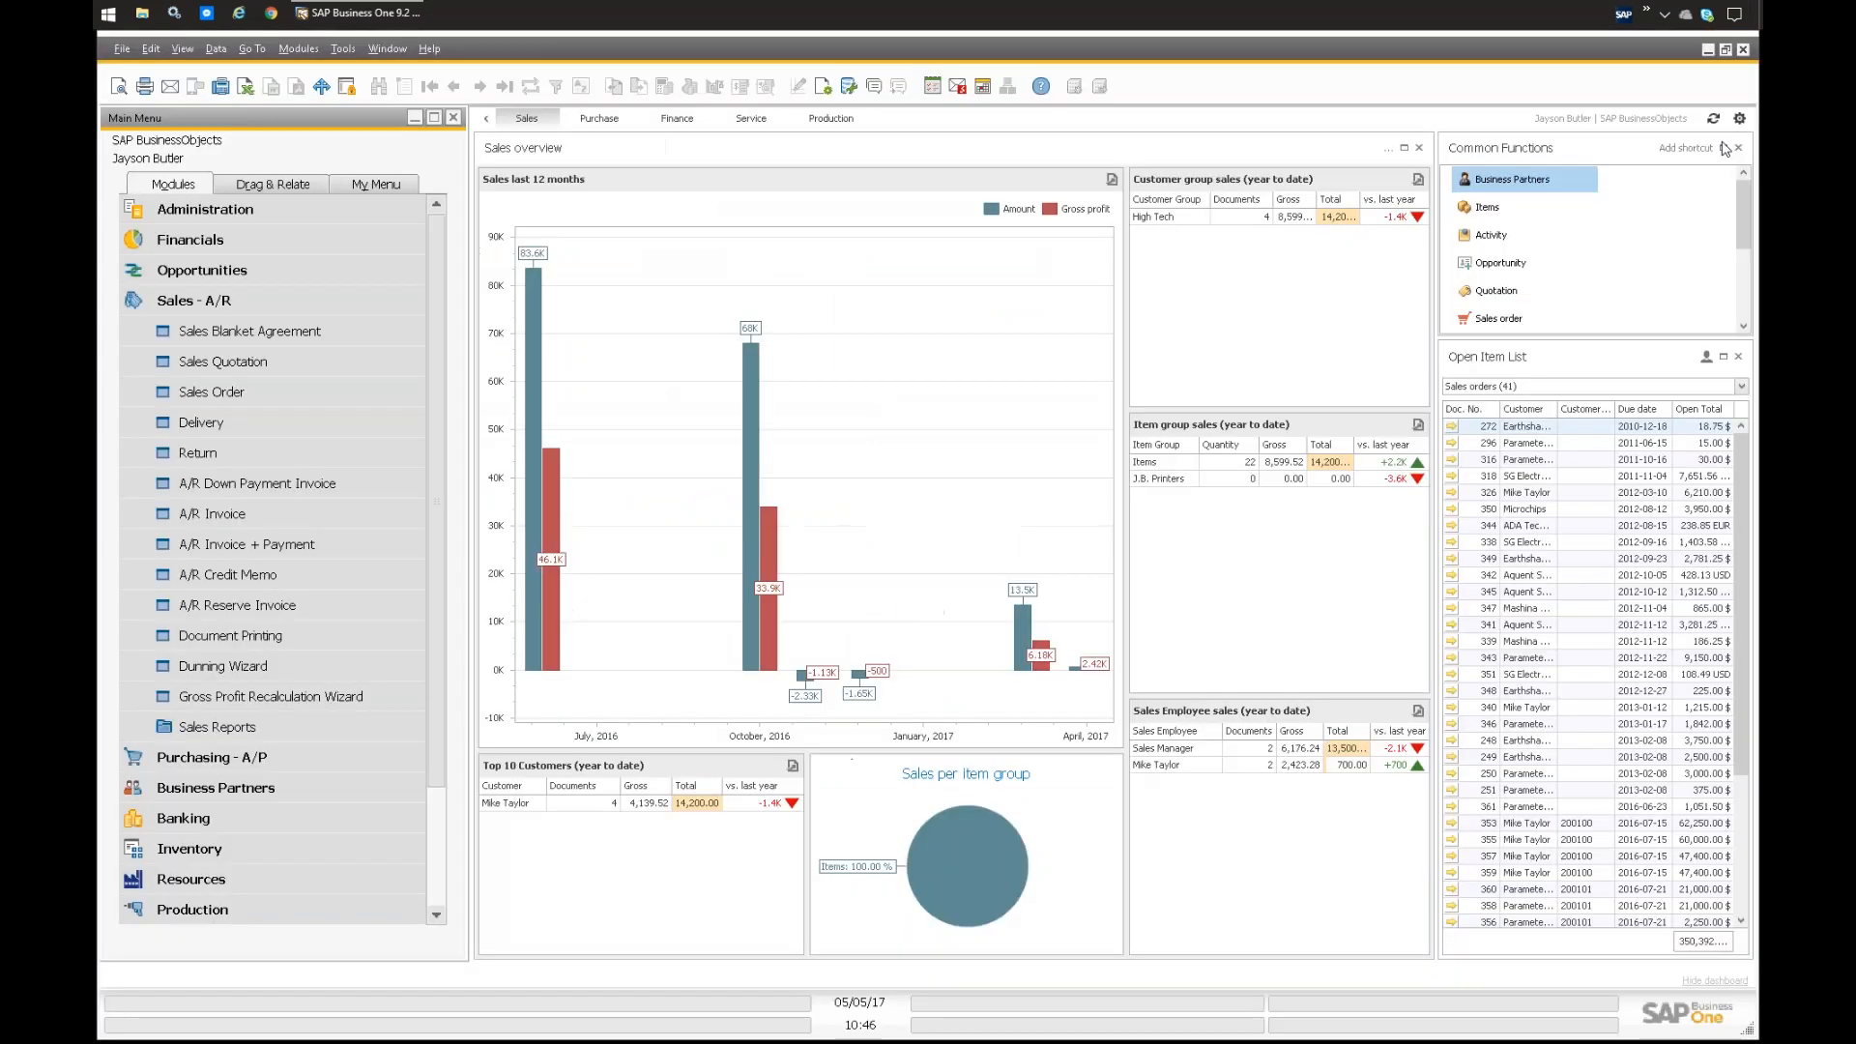
Step: Find the dunned customer in Business Partner Master Data and examine the dunning level and dunning date in the accounting details
{"action": "left_click", "coordinate": [205, 302]}
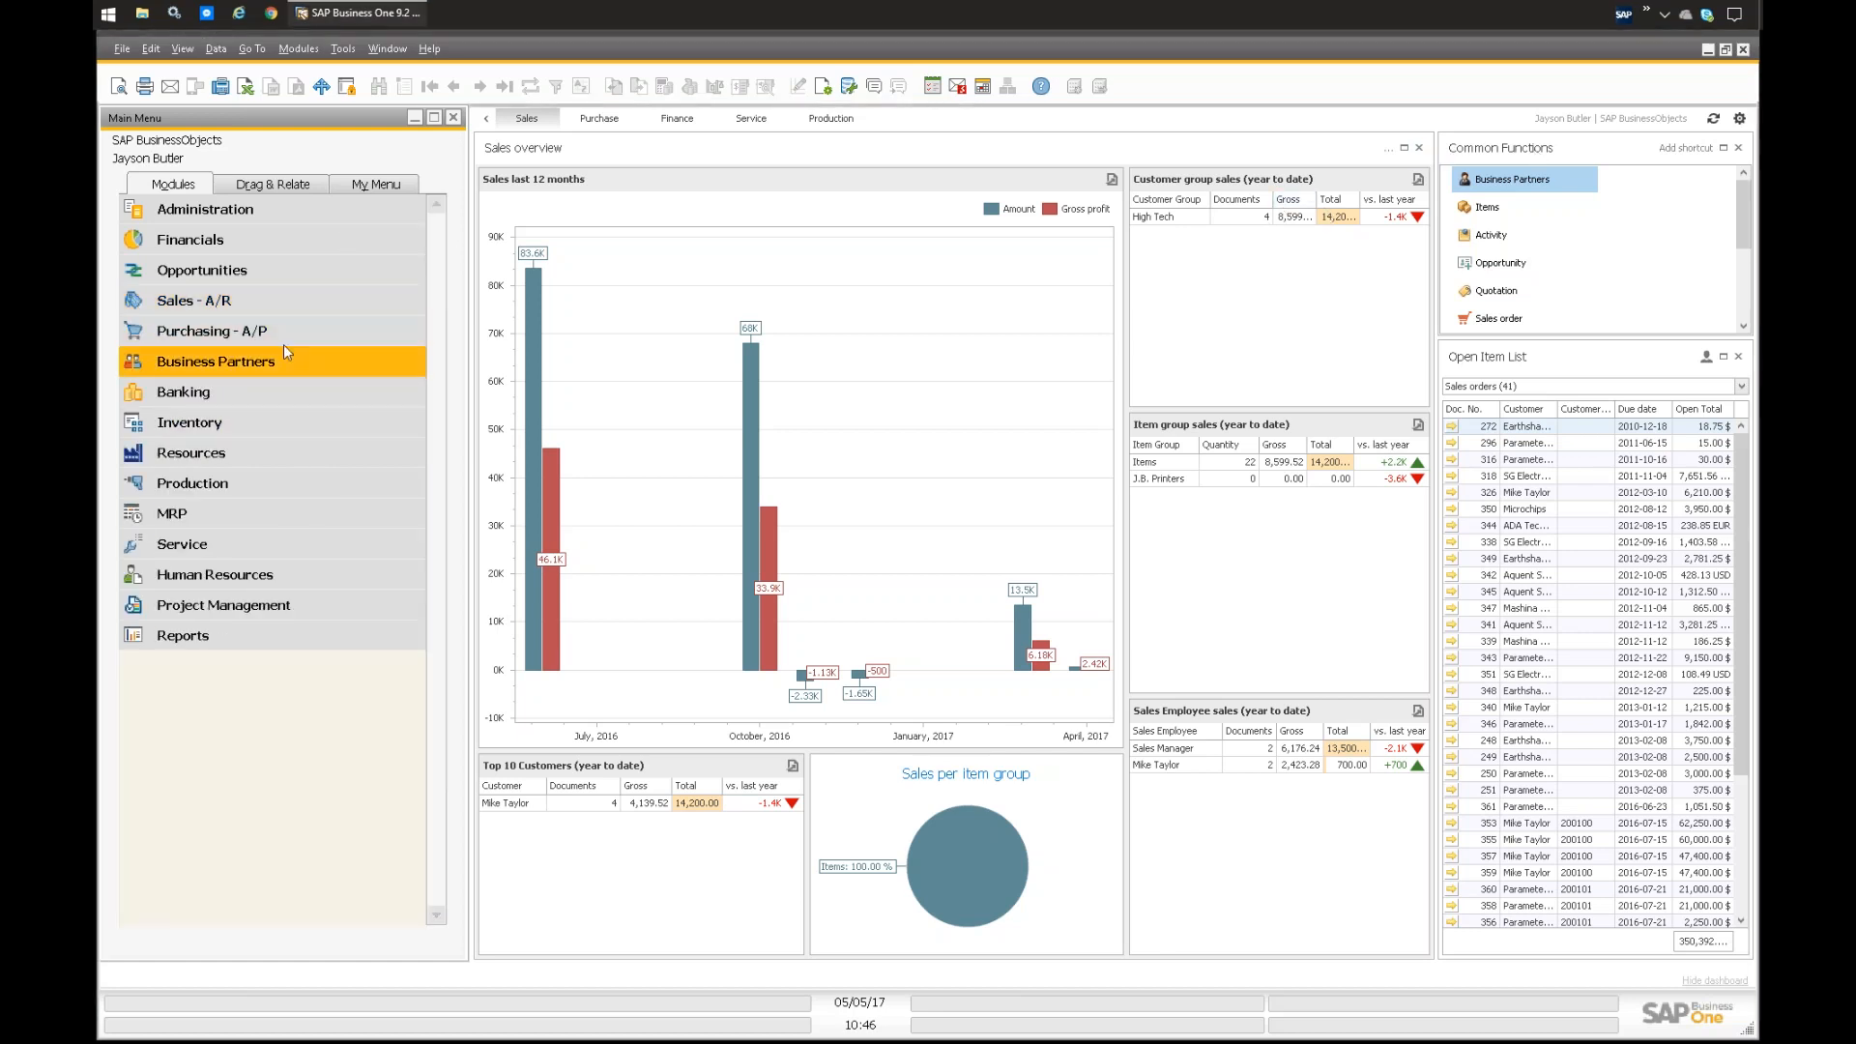
{"action": "left_click", "coordinate": [287, 358]}
{"action": "left_click", "coordinate": [263, 392]}
{"action": "left_click", "coordinate": [880, 262]}
{"action": "type", "text": "Mi"}
{"action": "key", "text": "Return"}
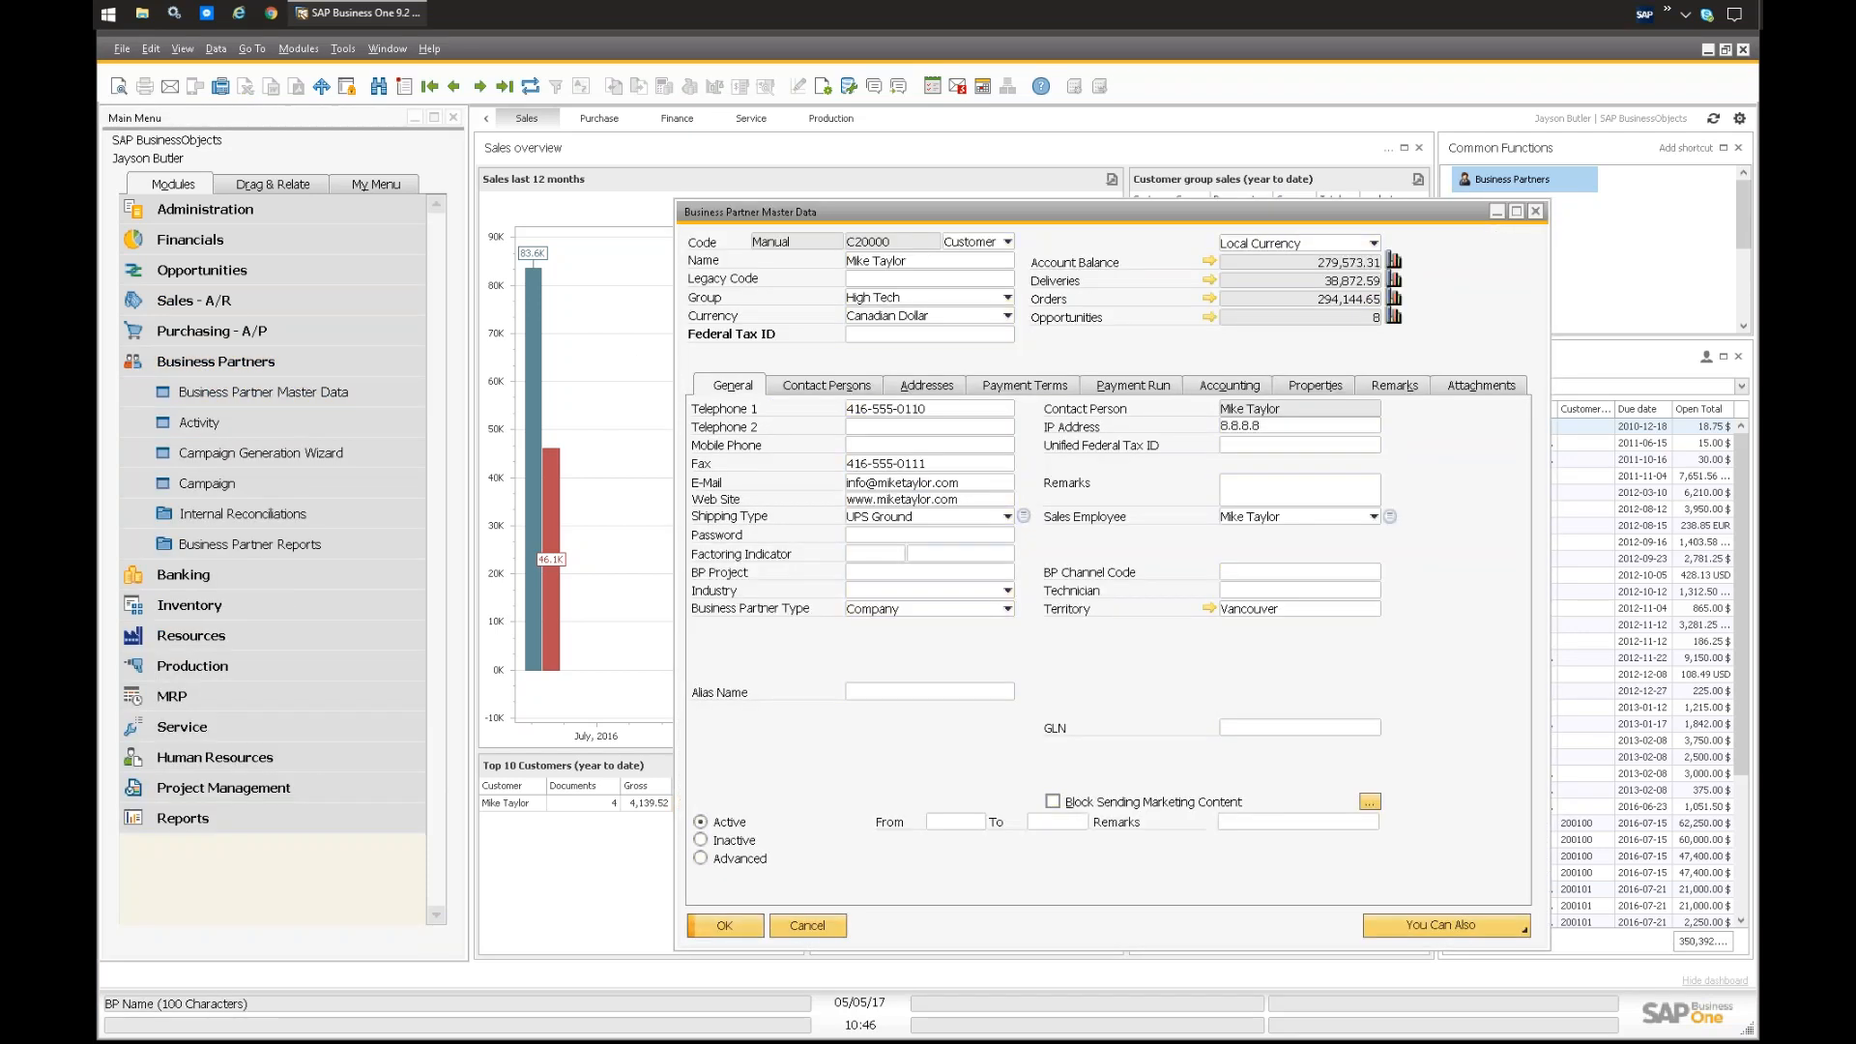
{"action": "left_click", "coordinate": [1250, 387]}
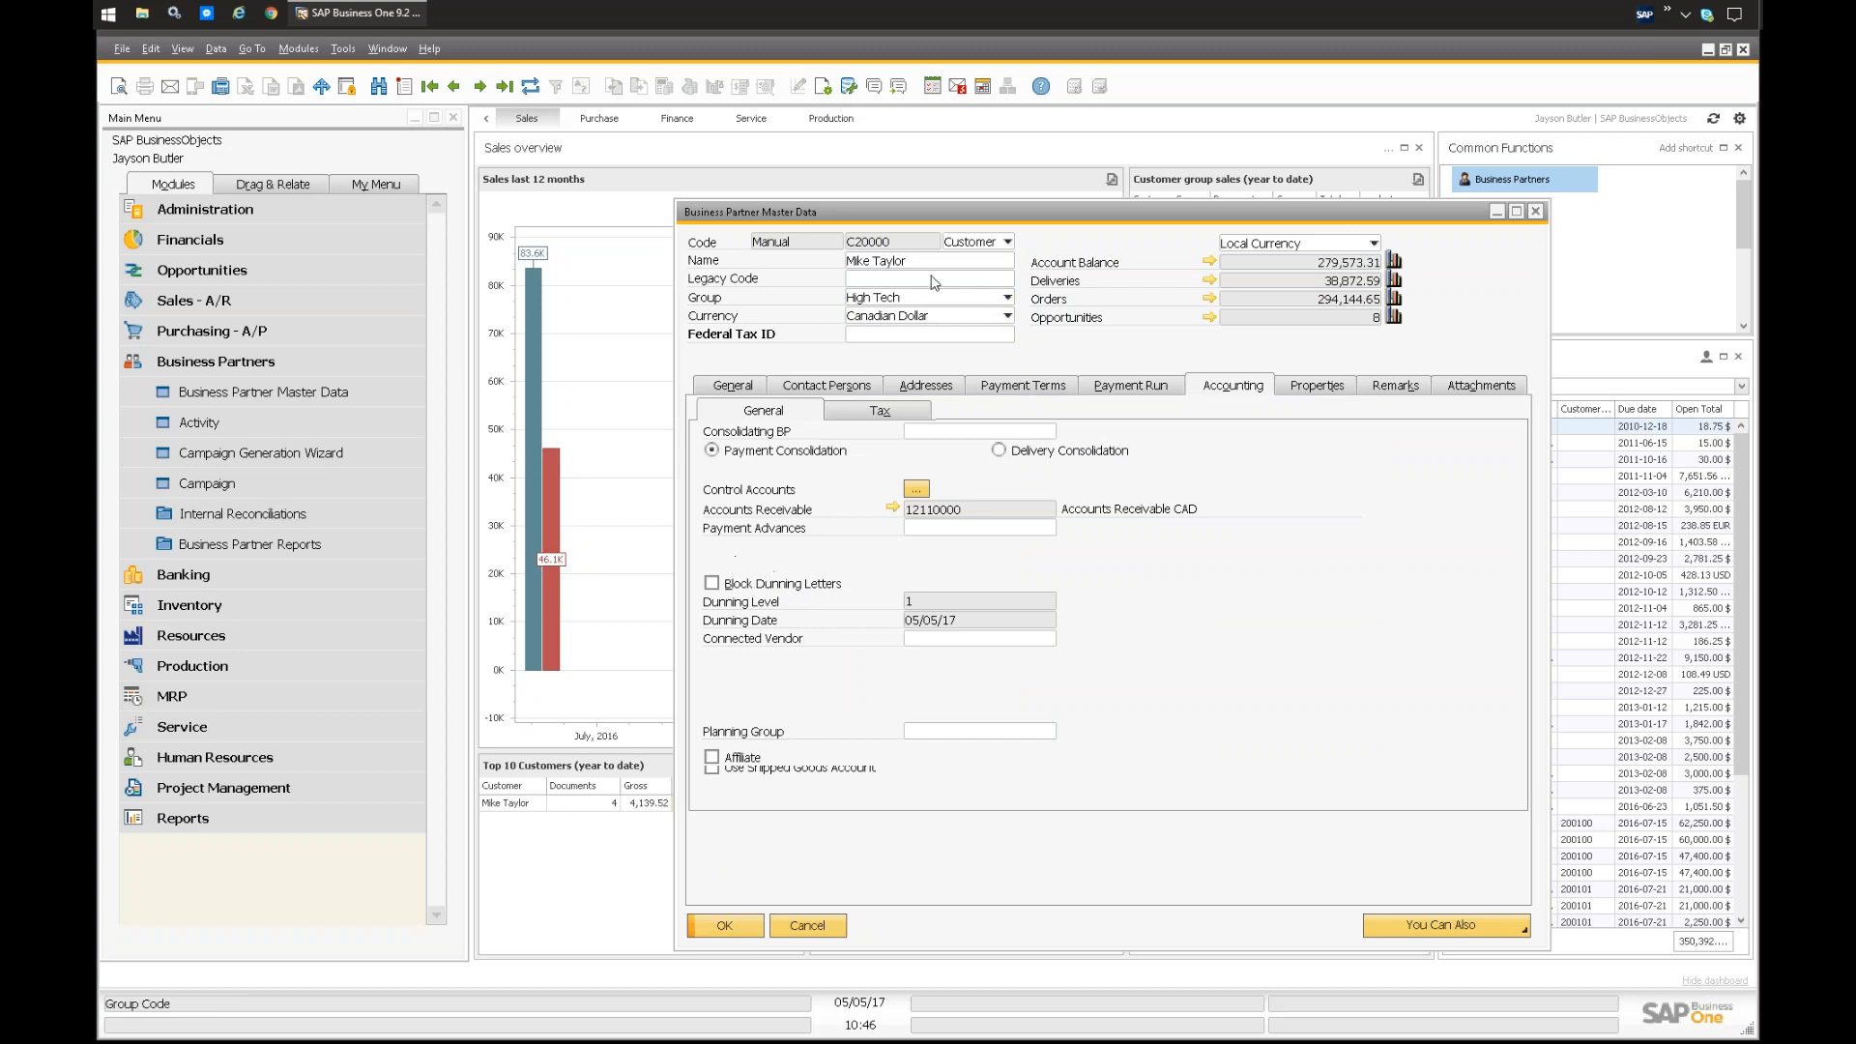
{"action": "left_click_drag", "start_coordinate": [925, 220], "coordinate": [790, 216]}
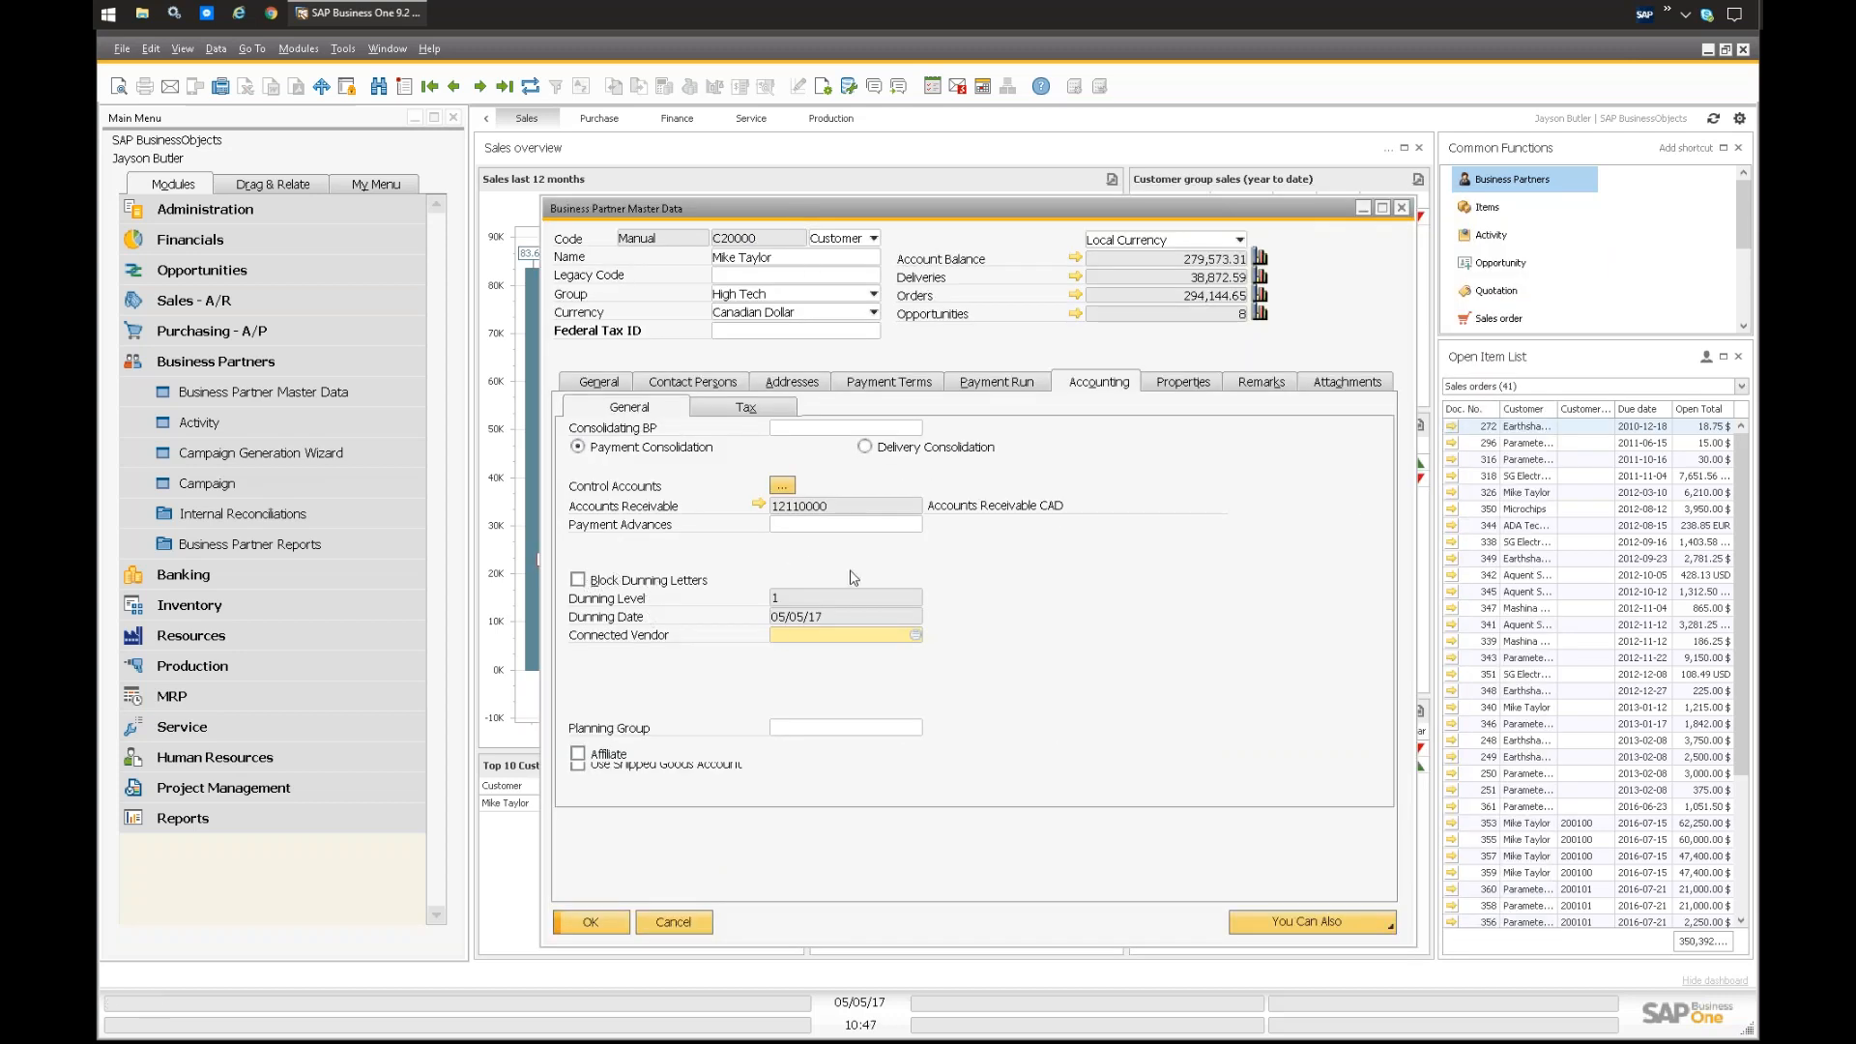
Step: Run the Dunning History Report for this customer at all dunning levels and maximize the summary report
{"action": "right_click", "coordinate": [1092, 345]}
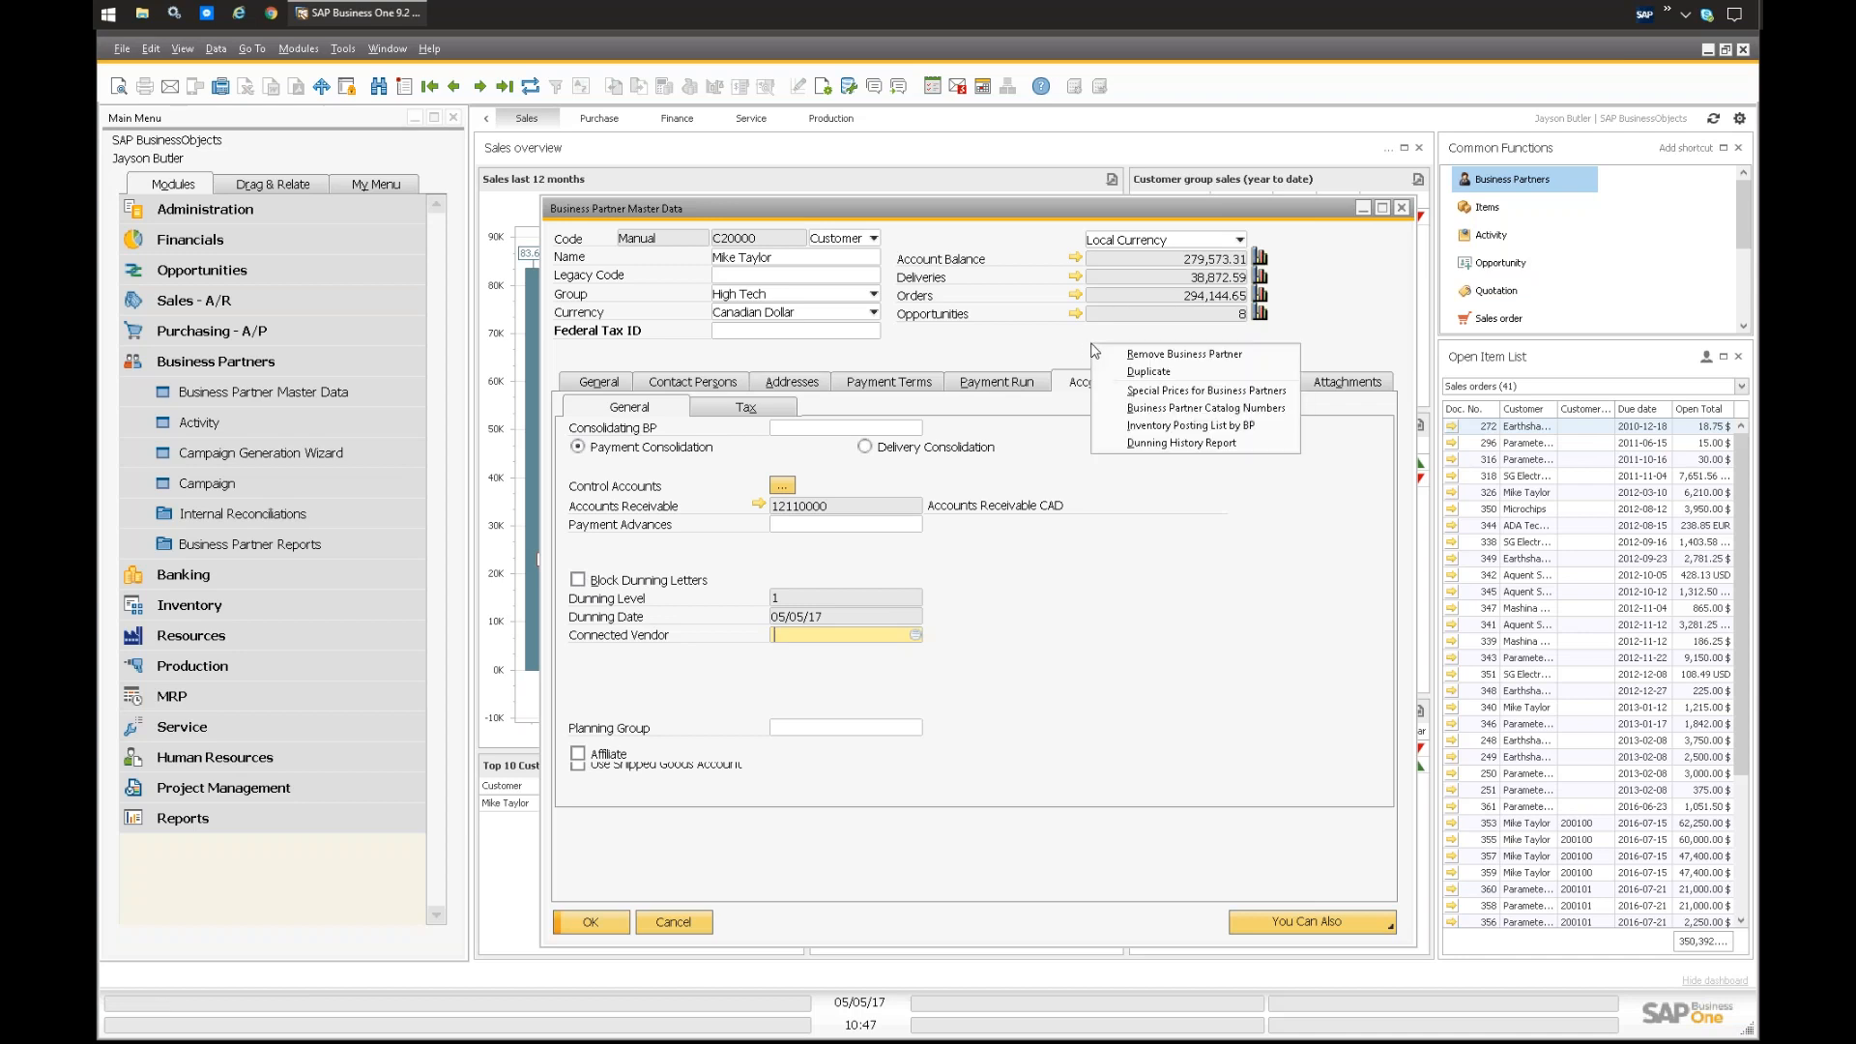
{"action": "left_click", "coordinate": [1077, 736]}
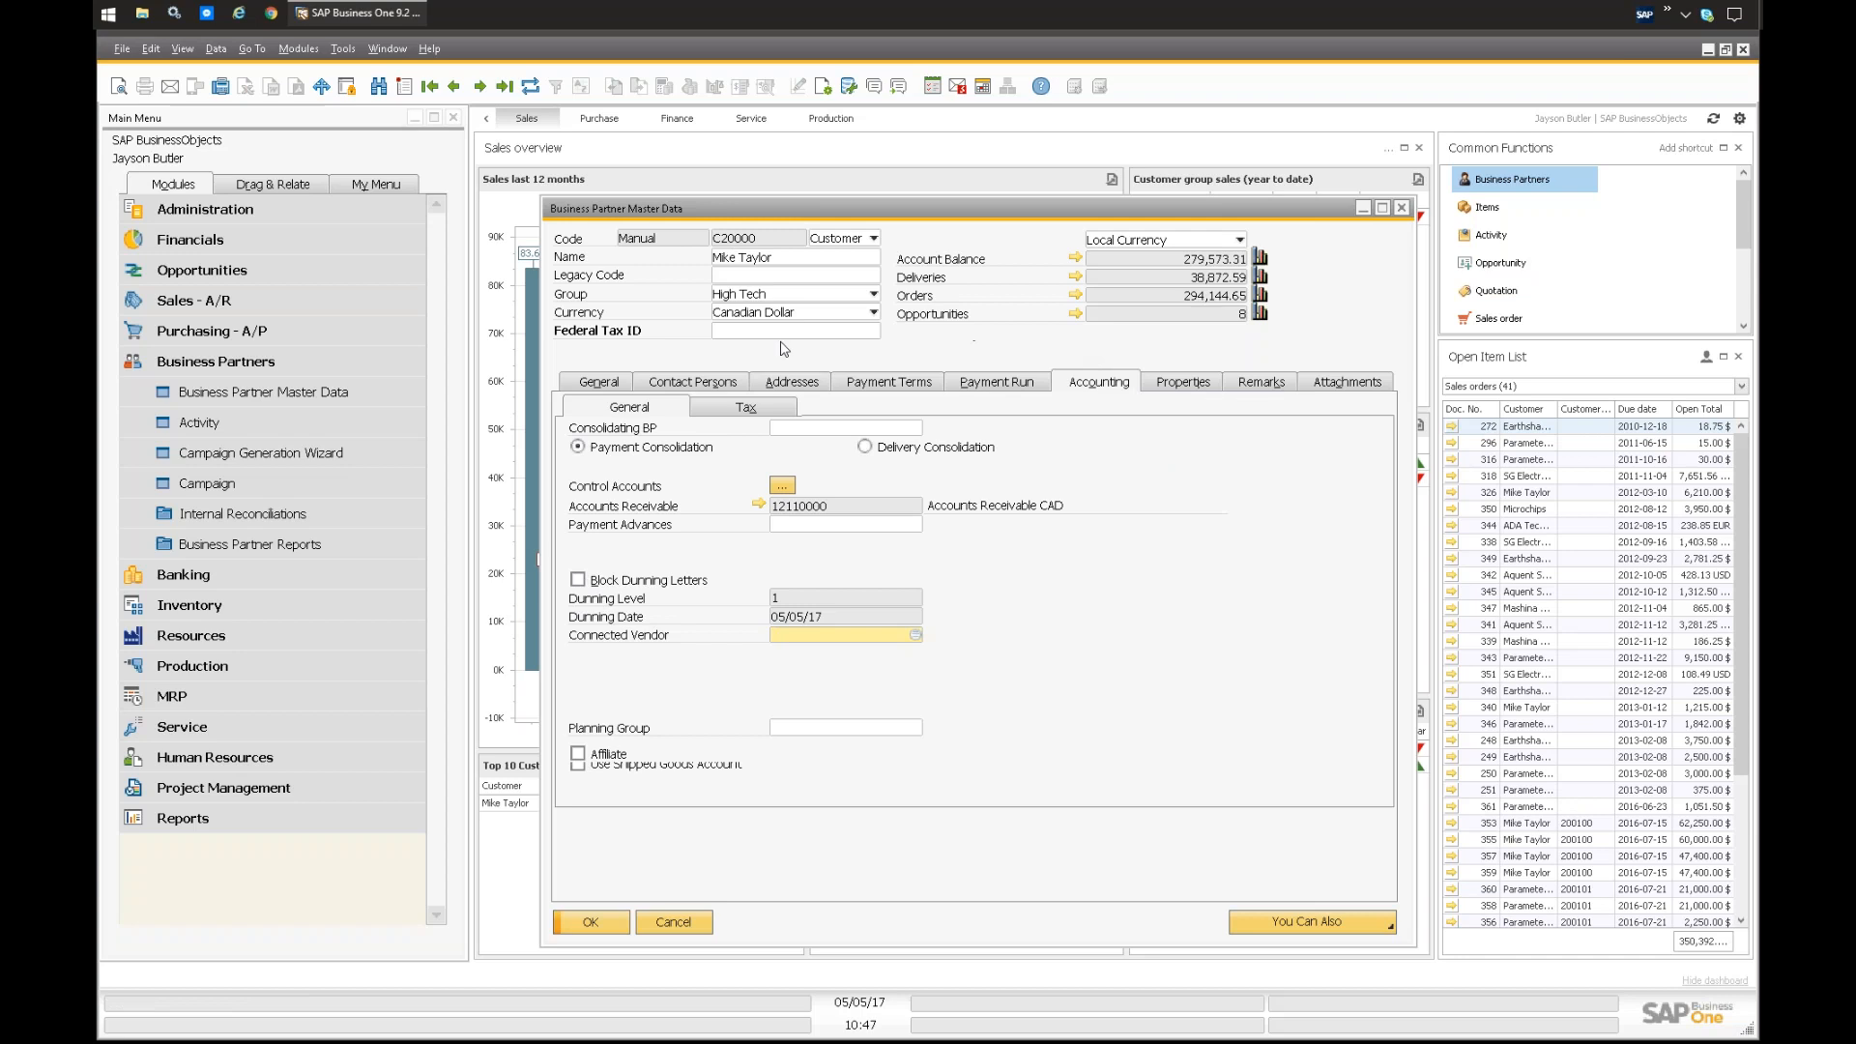
{"action": "right_click", "coordinate": [1068, 343]}
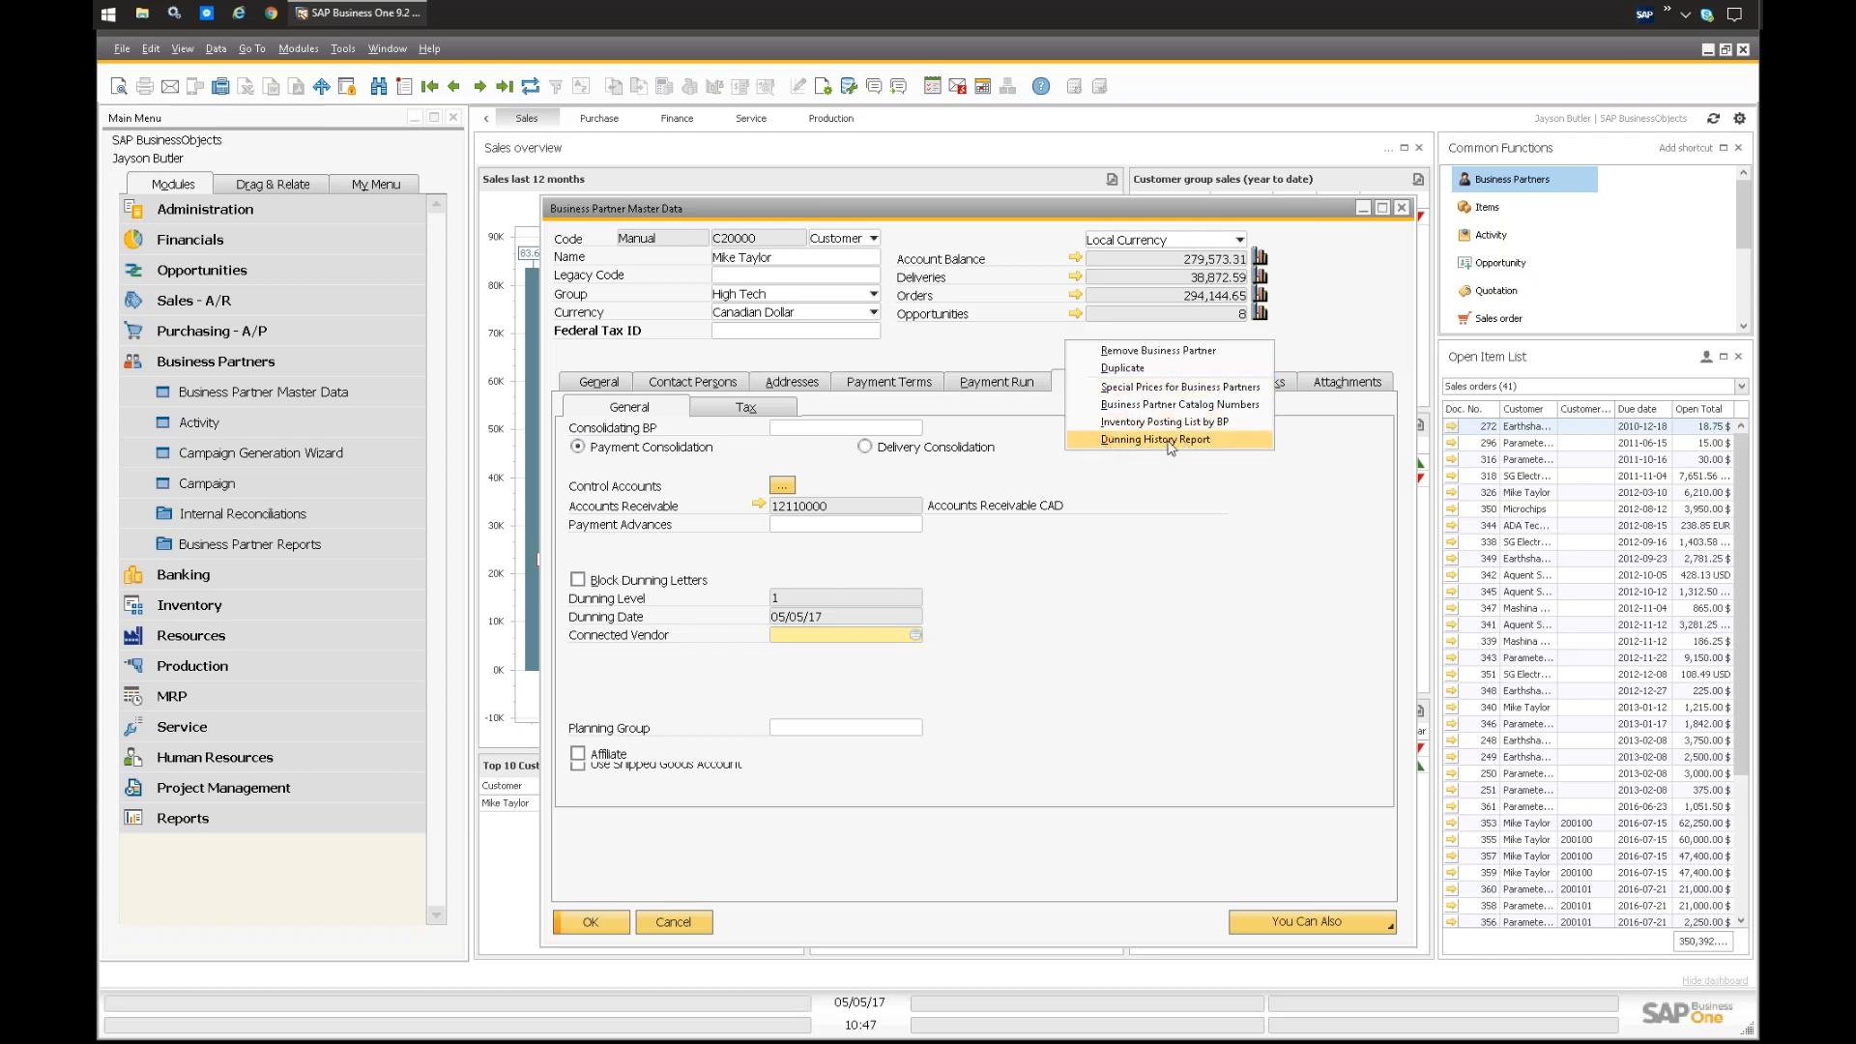
{"action": "left_click", "coordinate": [1112, 440]}
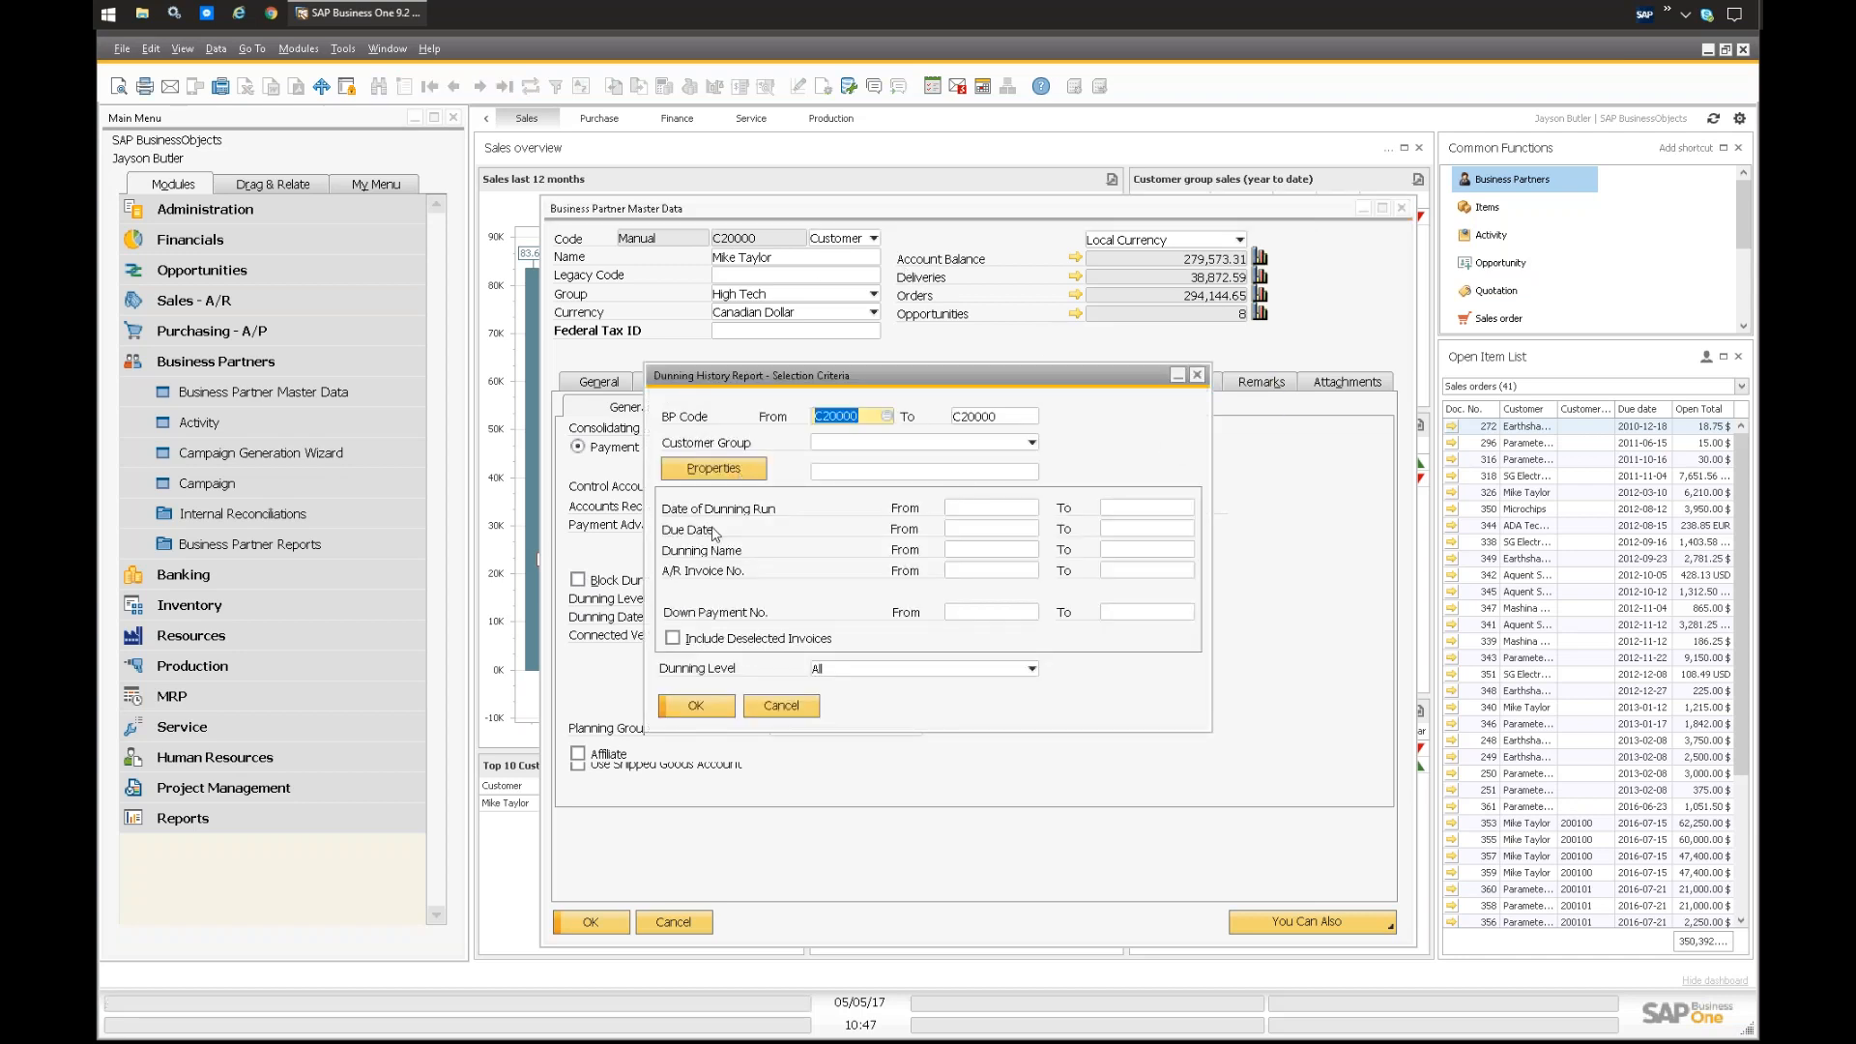
{"action": "left_click", "coordinate": [695, 709]}
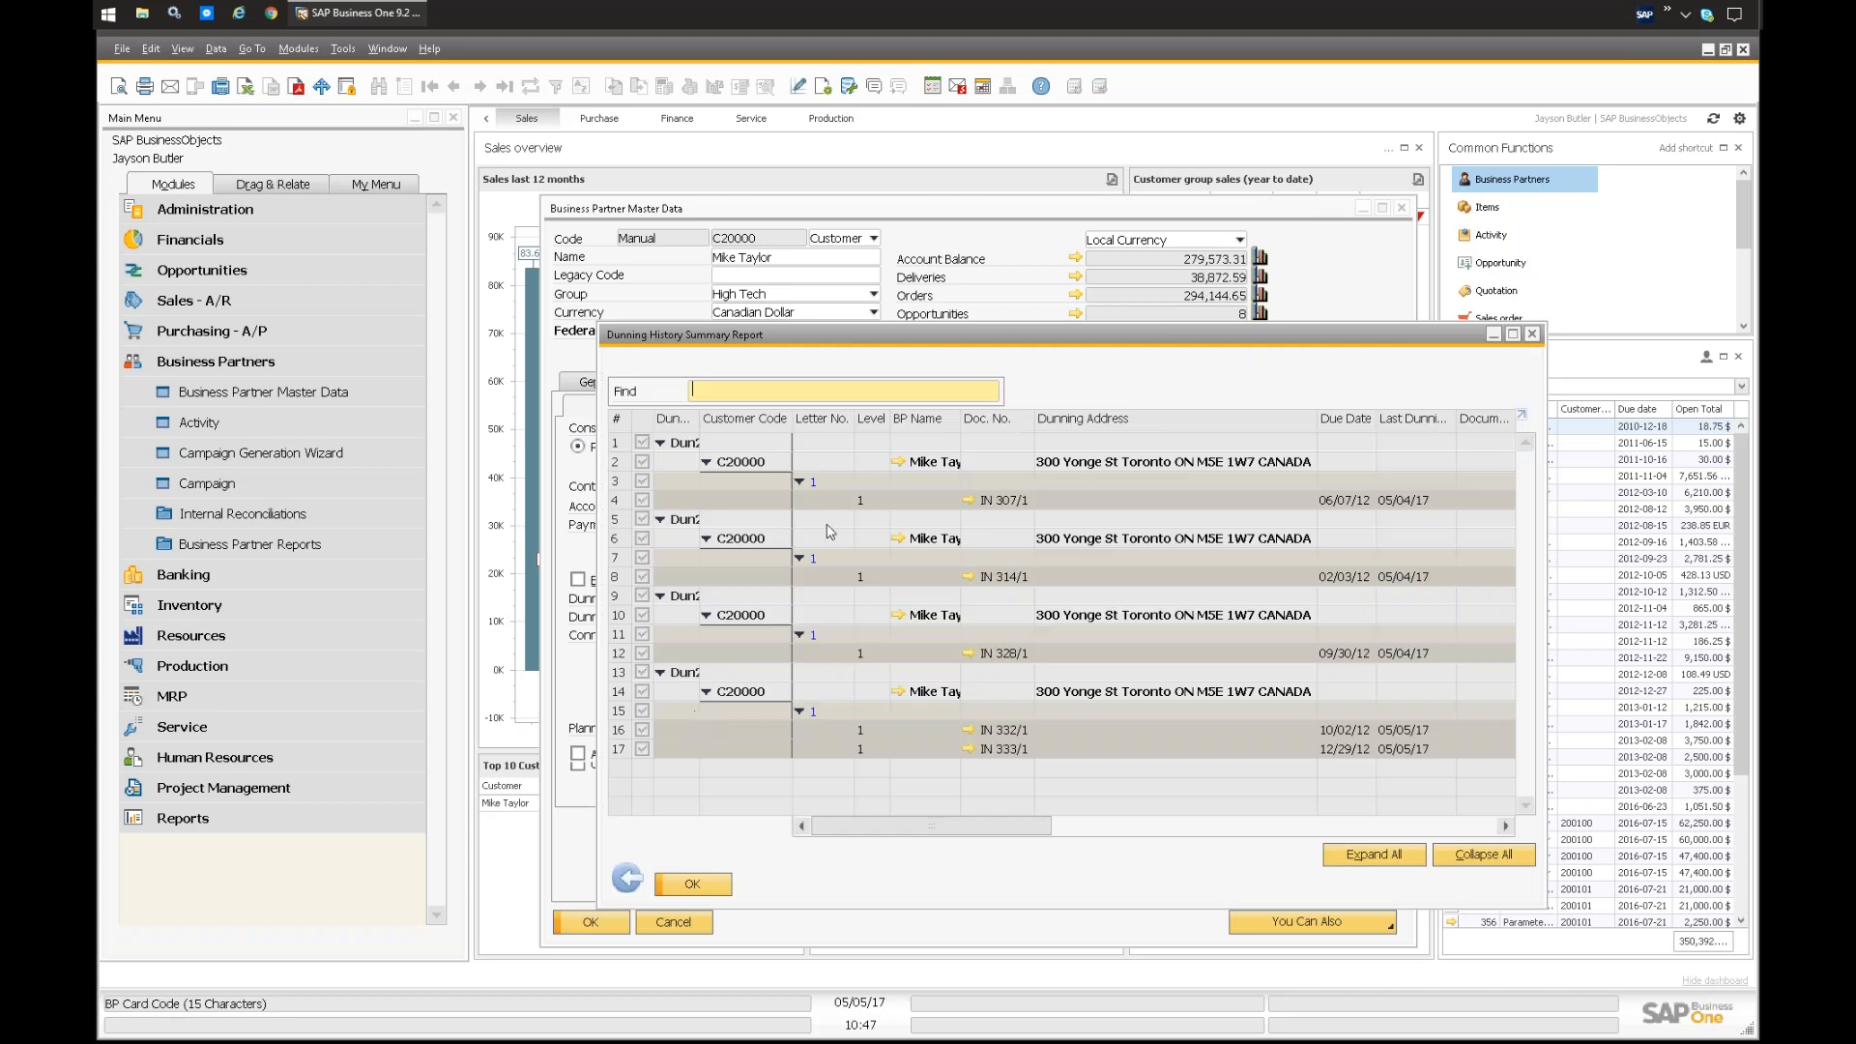
{"action": "double_click", "coordinate": [918, 338]}
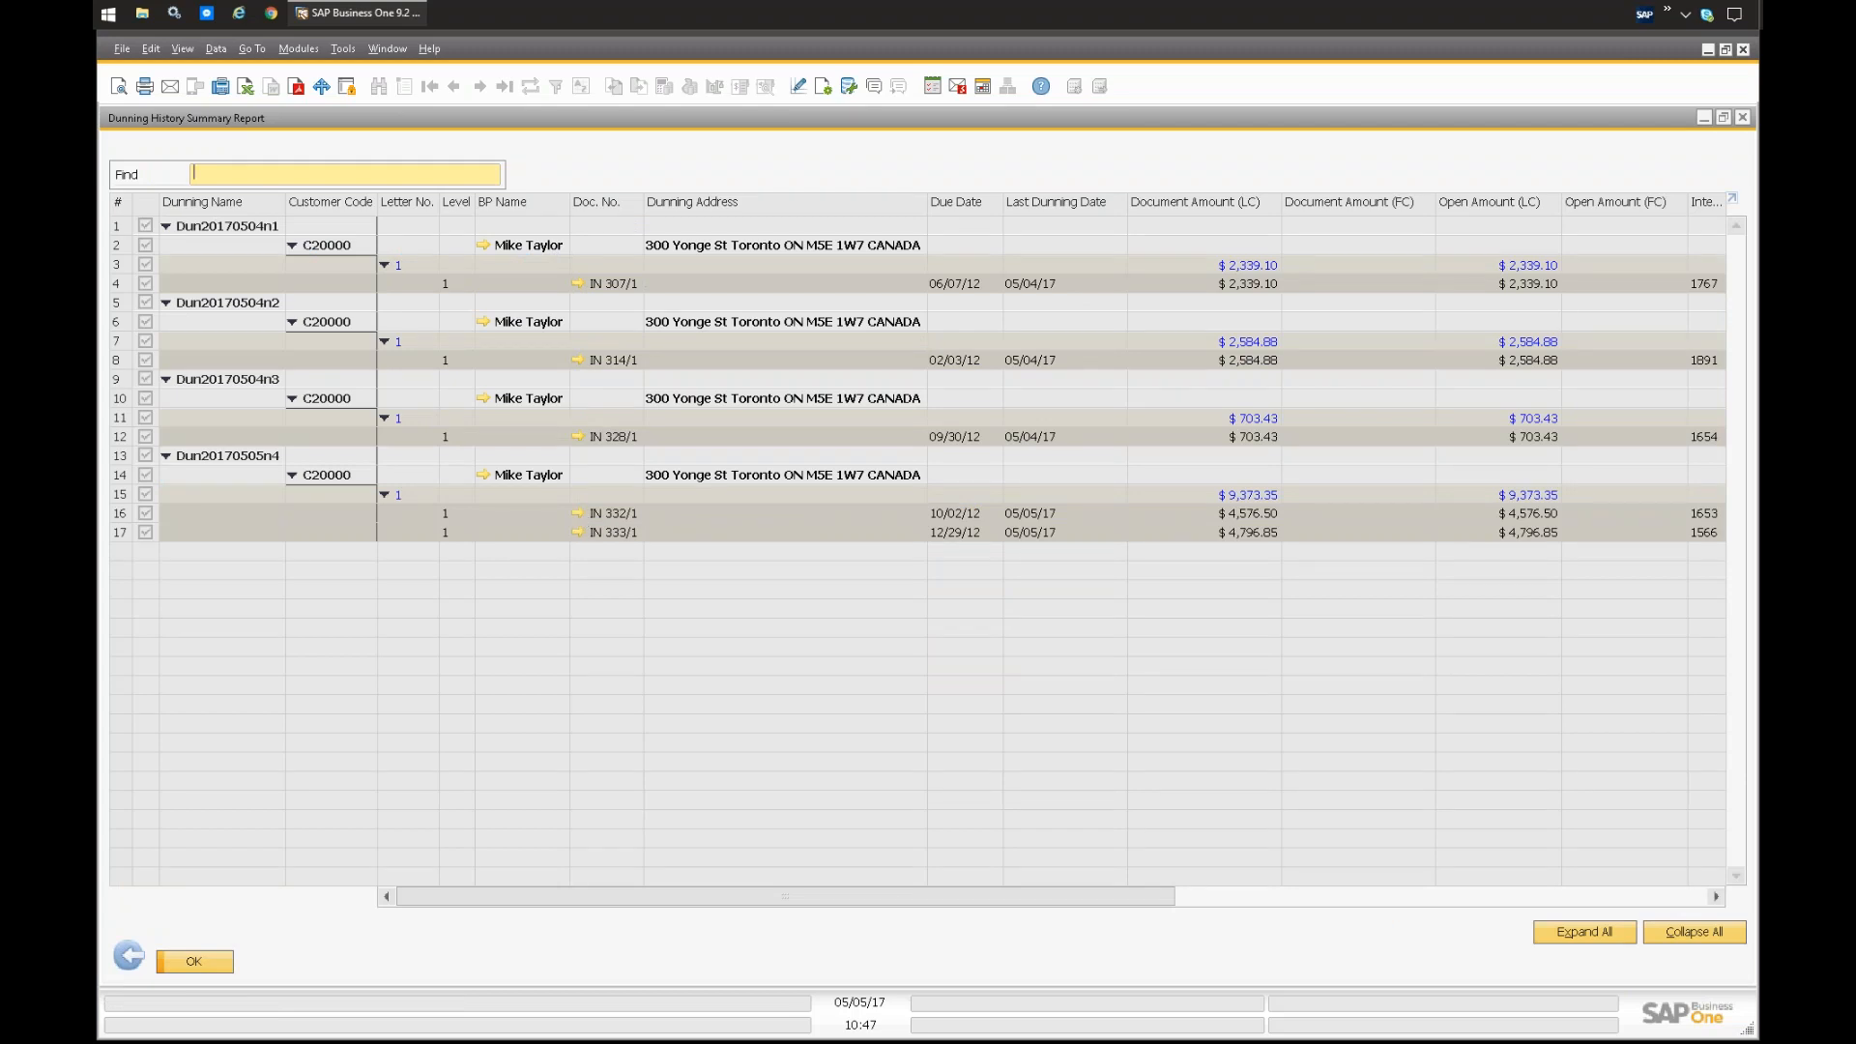
Step: View the logistics details of the latest dunning run's first invoice, and close the invoice, the history report and the customer record
{"action": "left_click", "coordinate": [578, 515]}
{"action": "left_click", "coordinate": [827, 414]}
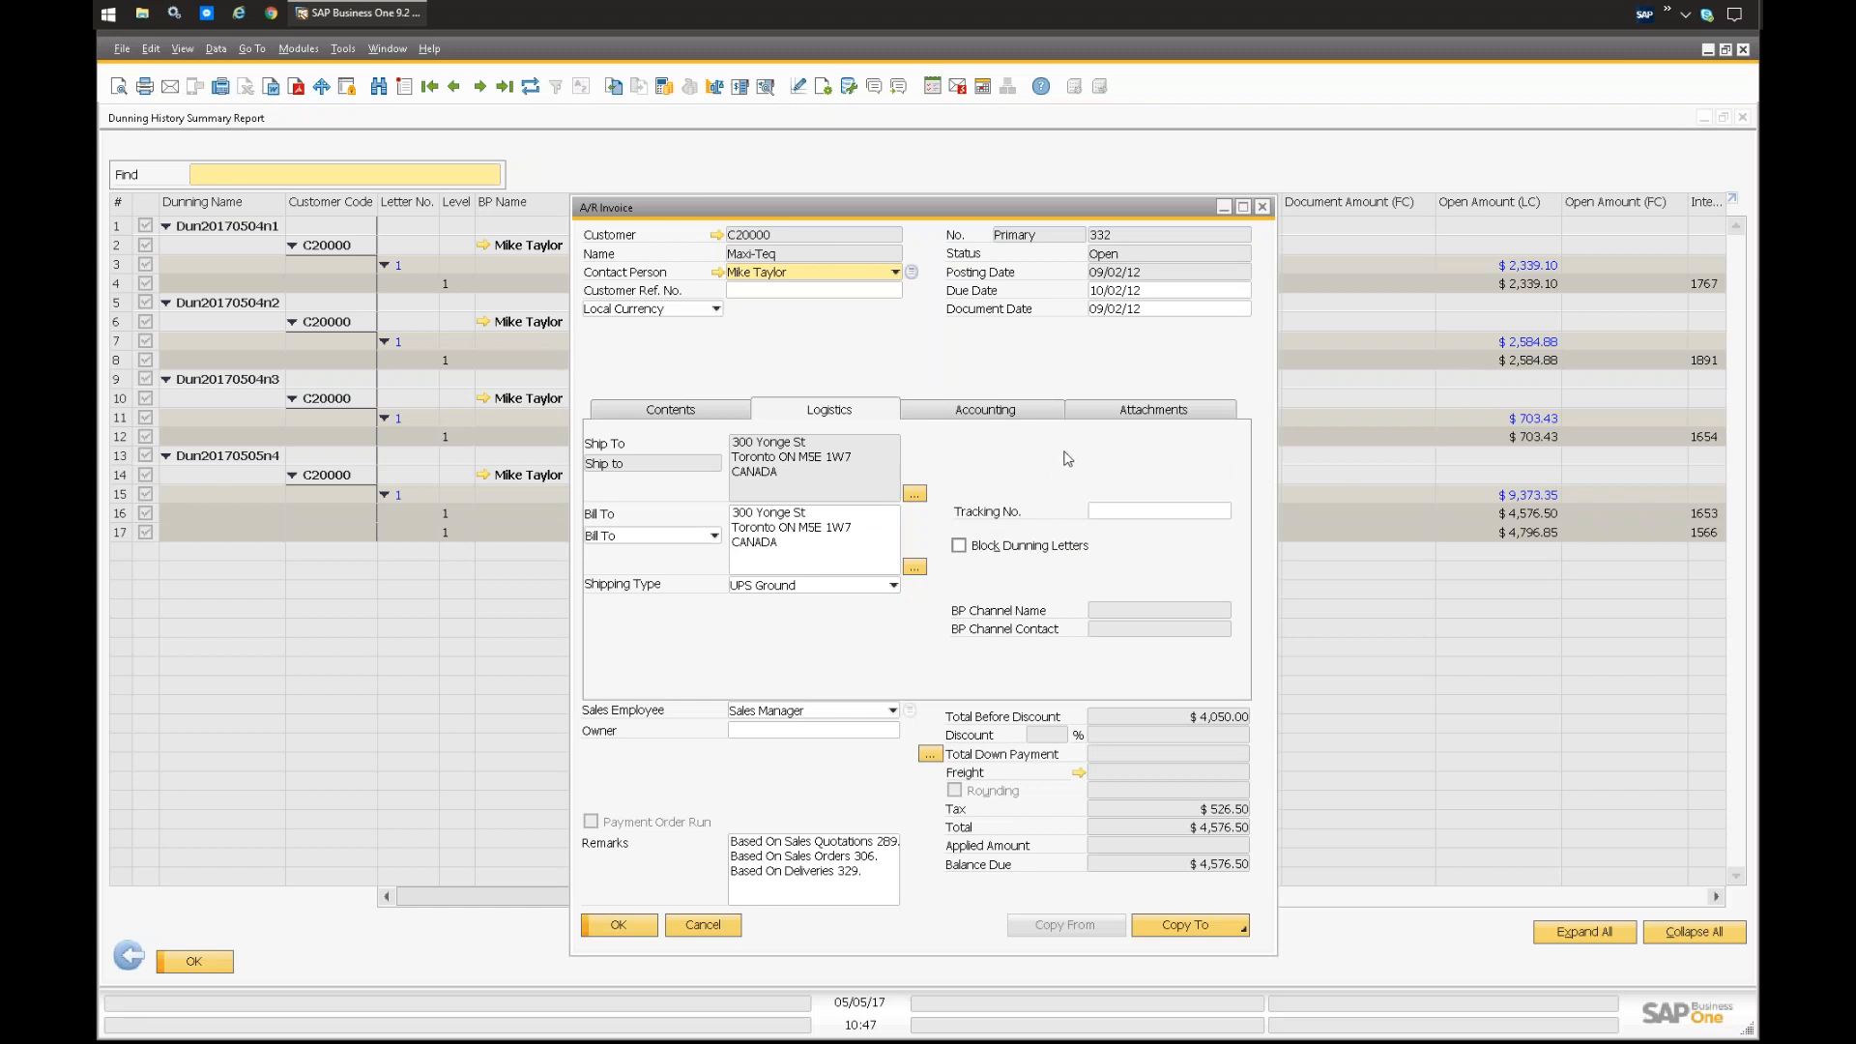
{"action": "left_click", "coordinate": [1262, 207]}
{"action": "left_click", "coordinate": [128, 958]}
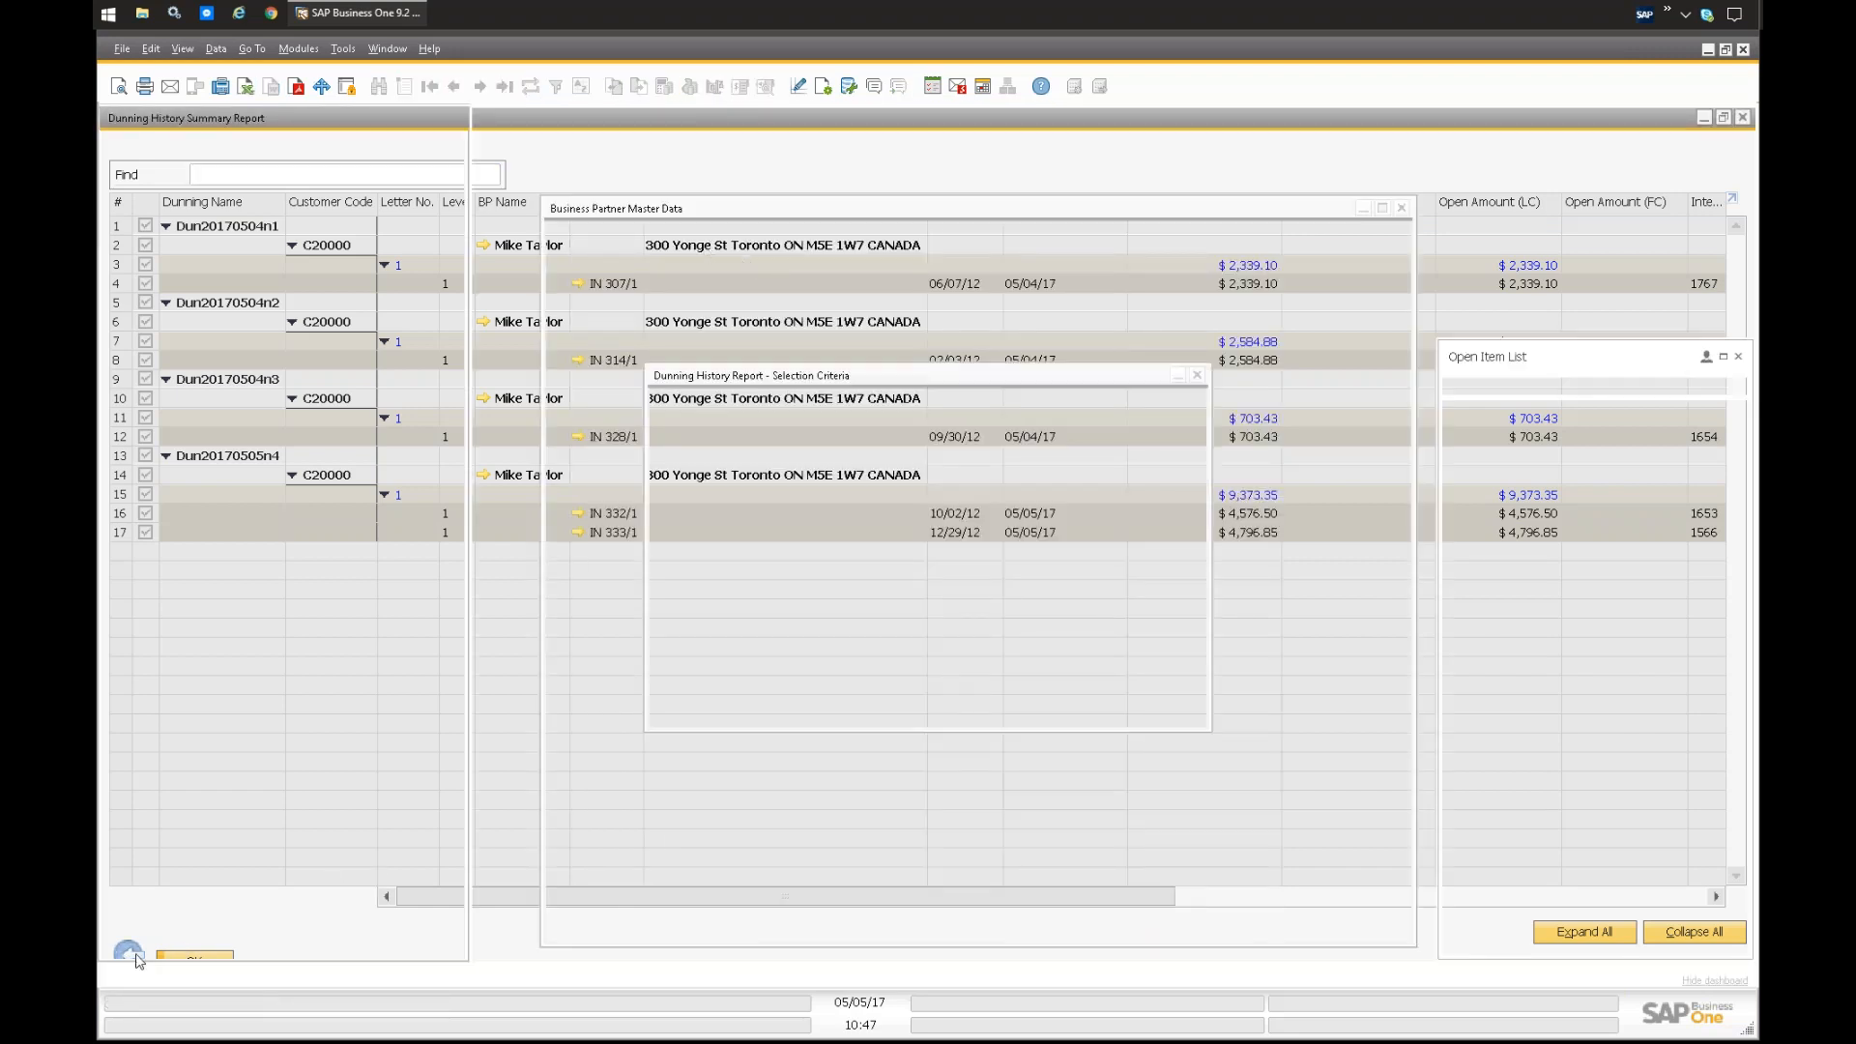
{"action": "left_click", "coordinate": [837, 720]}
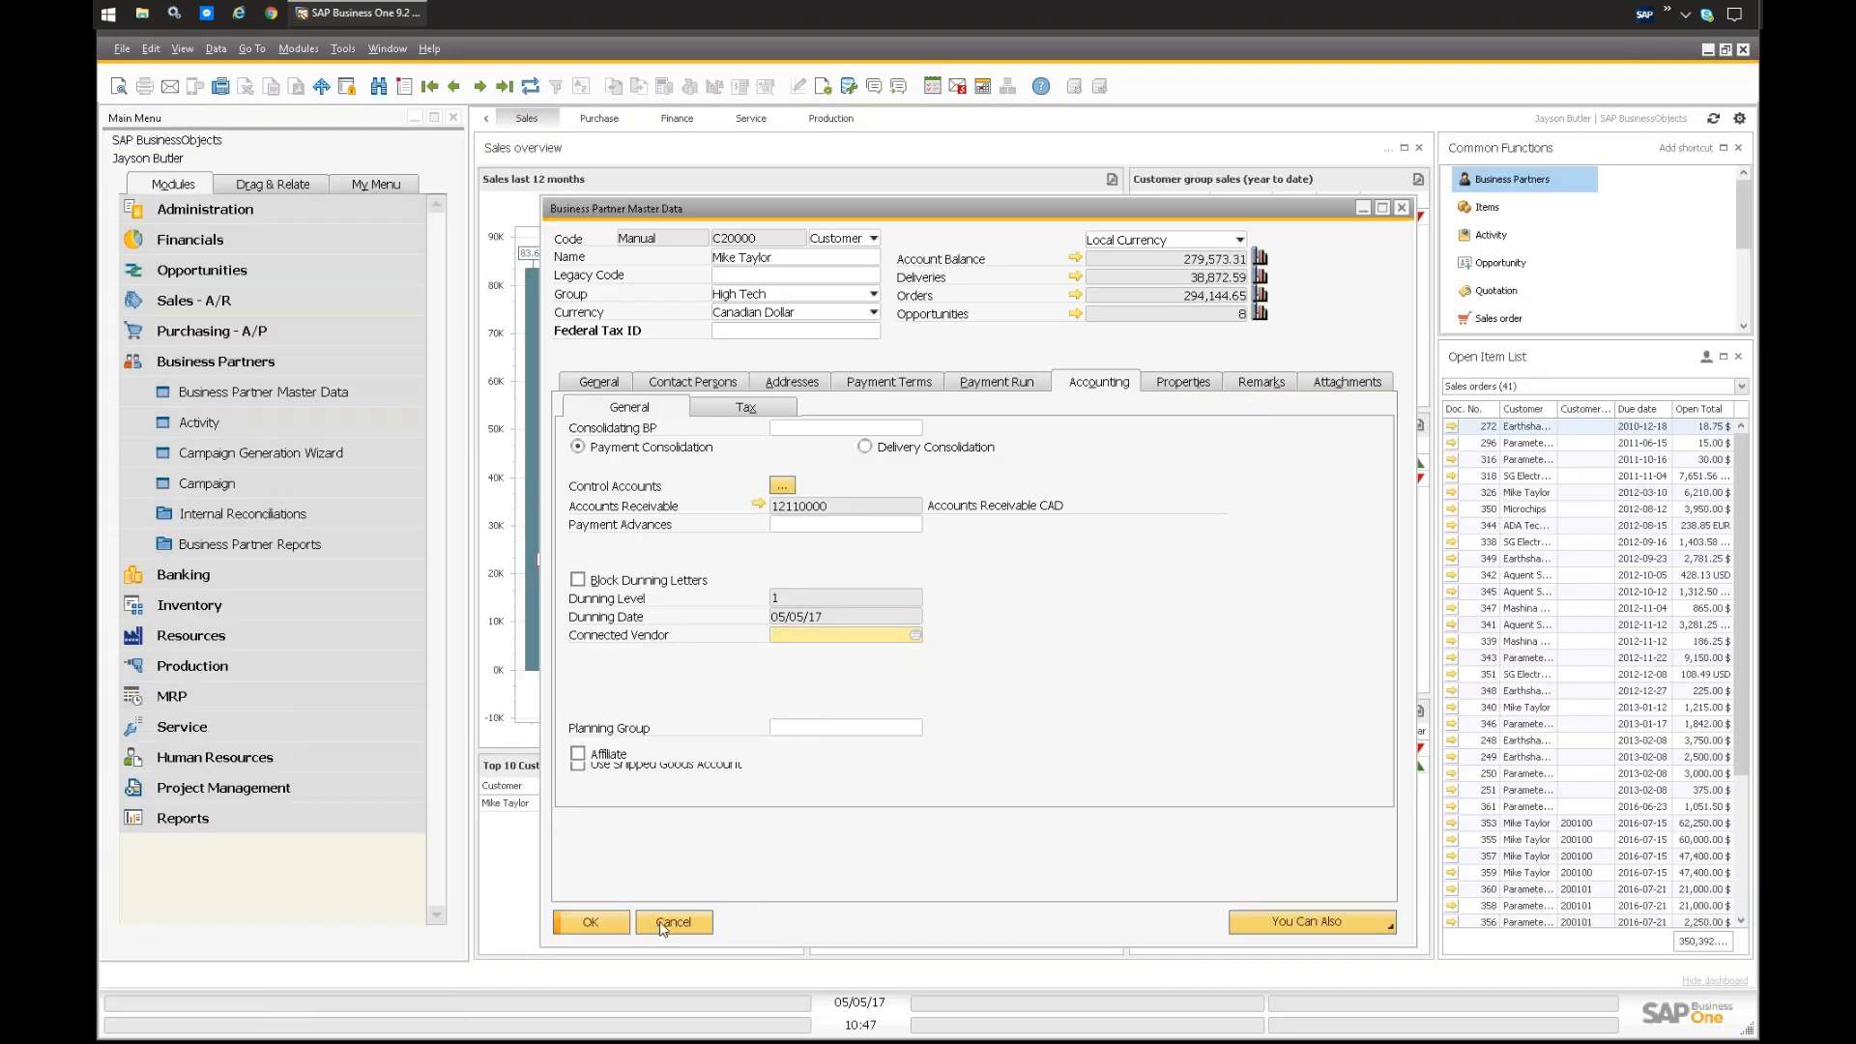
{"action": "left_click", "coordinate": [652, 923]}
Step: Run the Customer Receivables Aging report from the accounting financial reports with the default selection criteria
{"action": "left_click", "coordinate": [253, 361]}
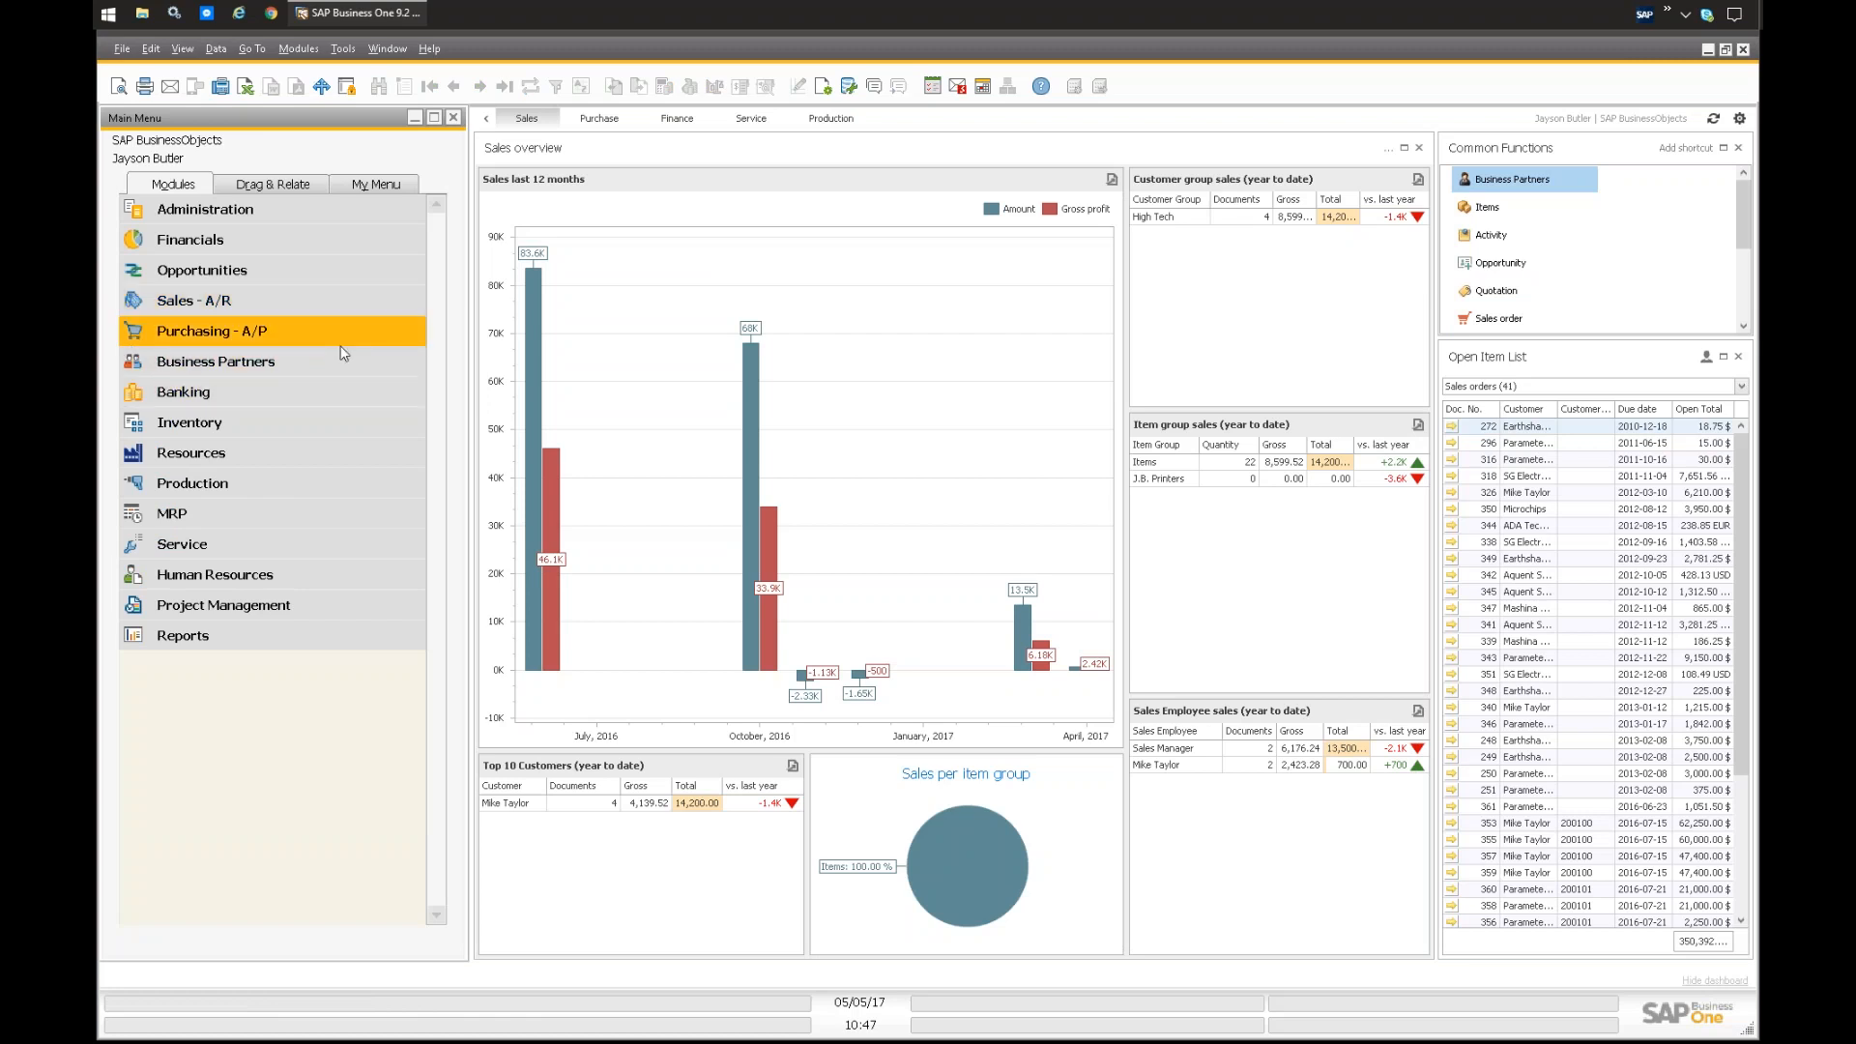
{"action": "left_click", "coordinate": [201, 245]}
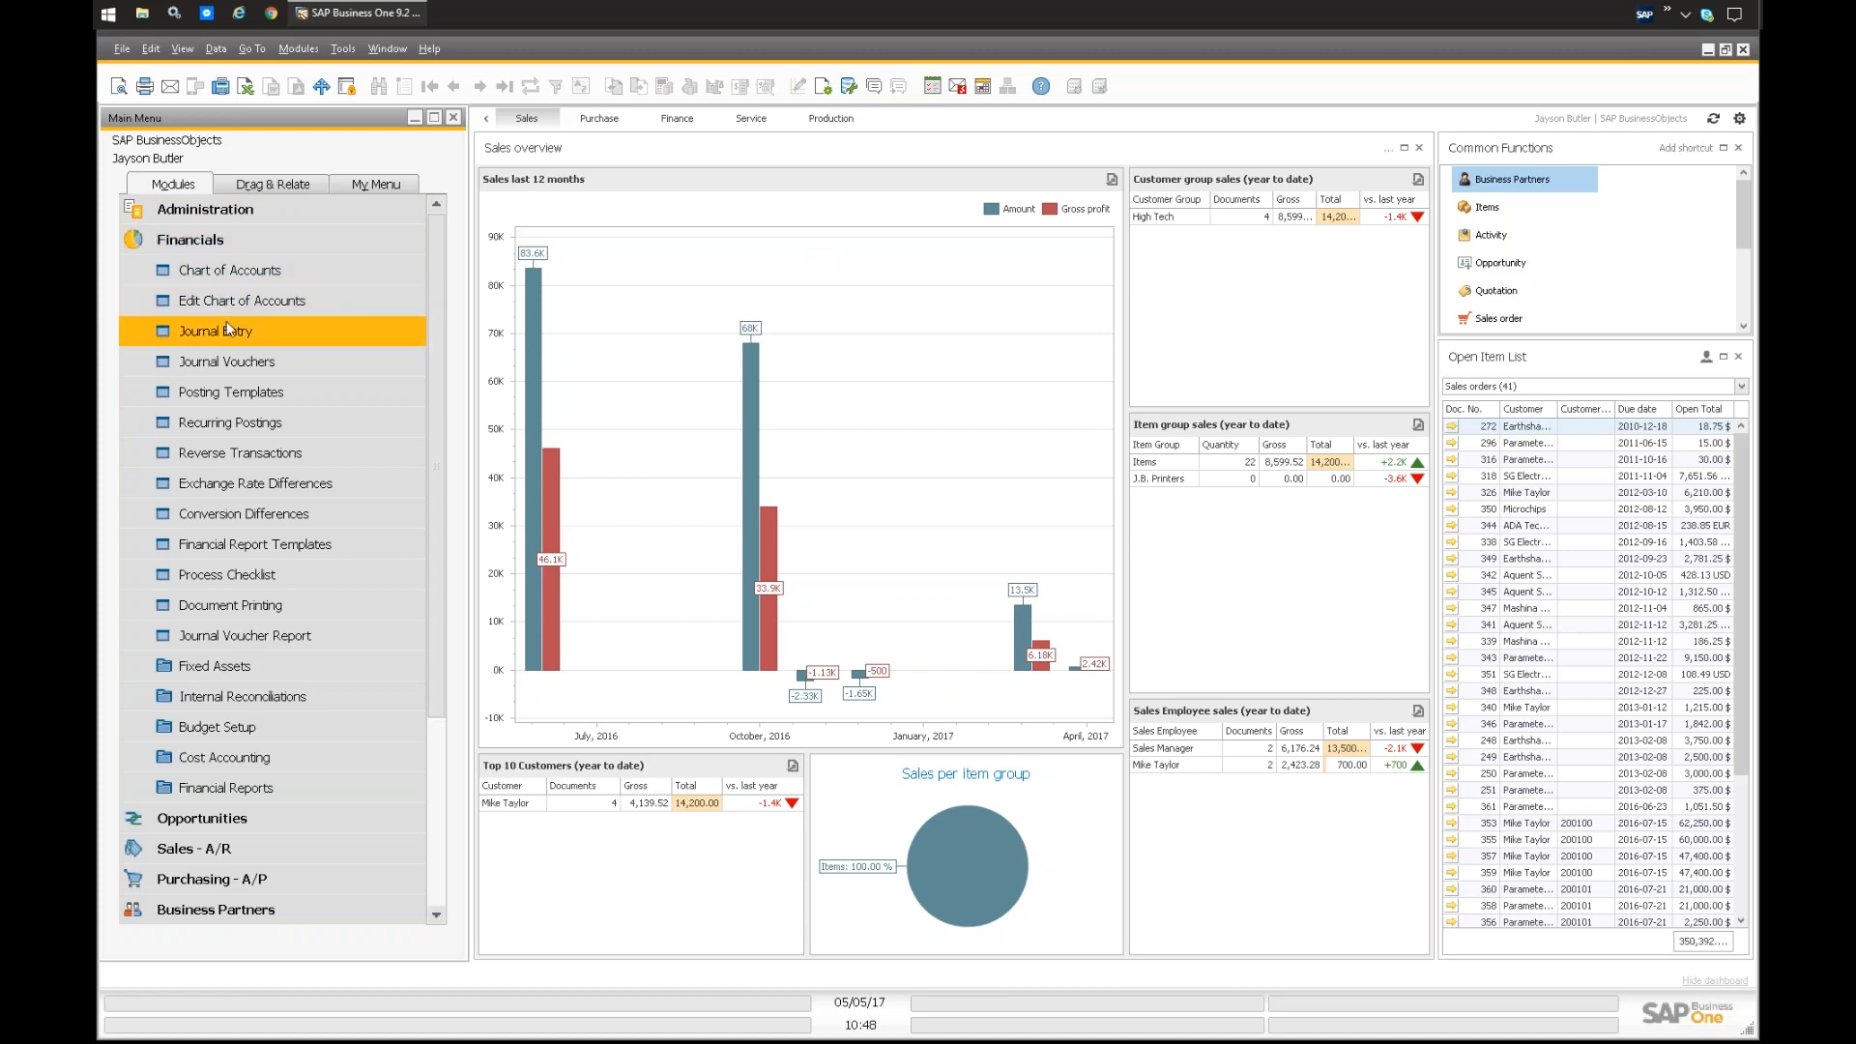
{"action": "left_click", "coordinate": [235, 789]}
{"action": "left_click", "coordinate": [234, 818]}
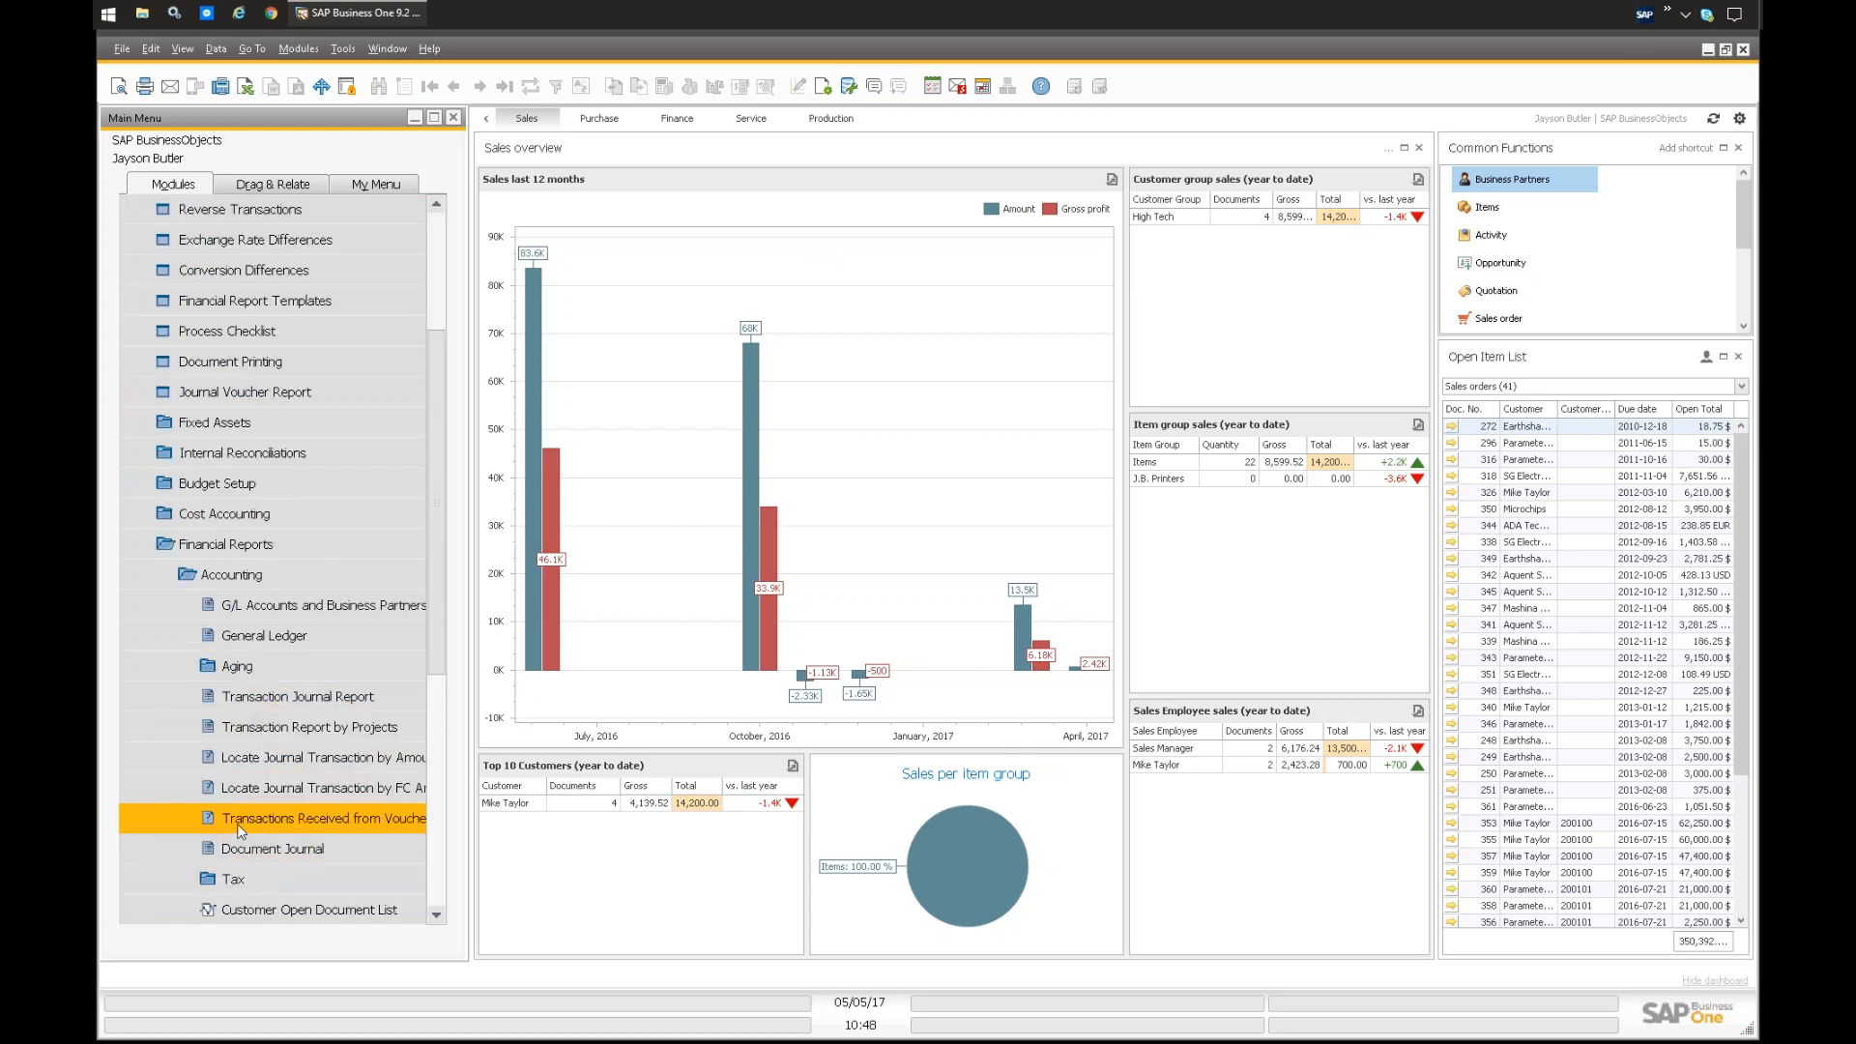
{"action": "left_click", "coordinate": [240, 662]}
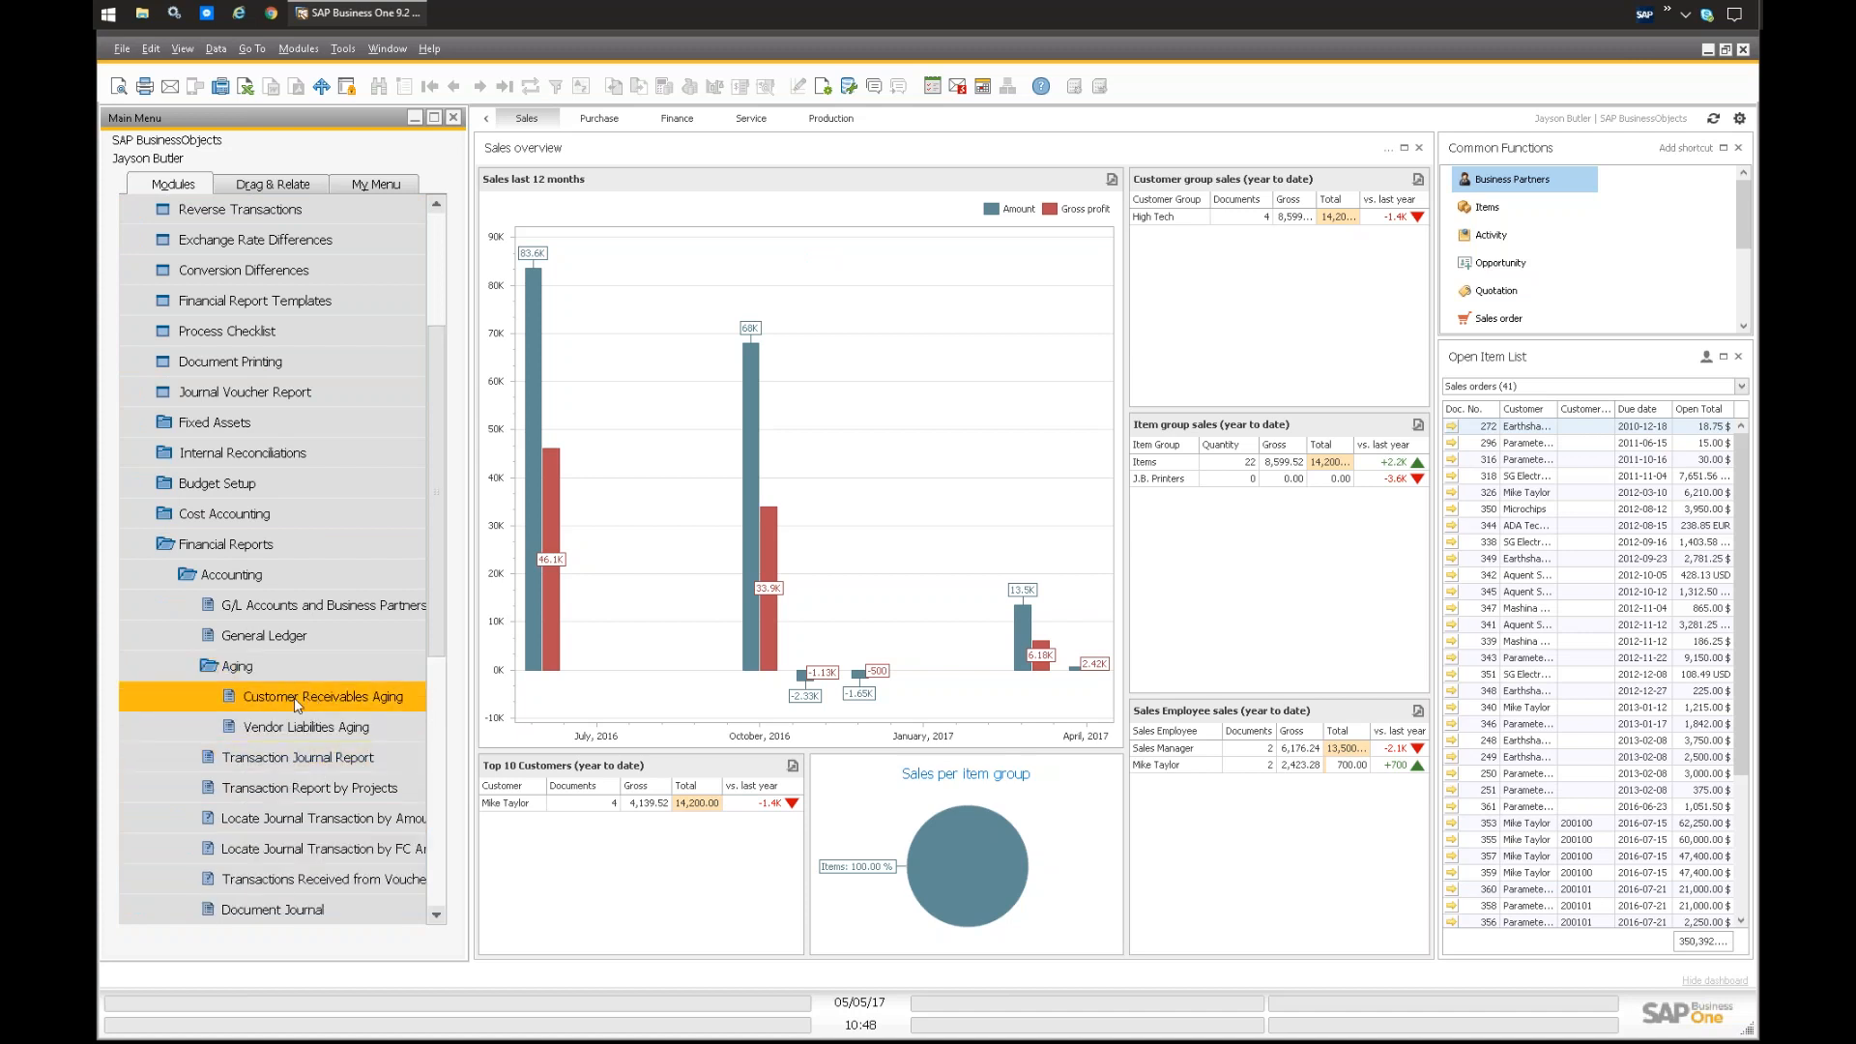
{"action": "left_click", "coordinate": [293, 698]}
{"action": "left_click_drag", "start_coordinate": [876, 298], "coordinate": [769, 278]}
{"action": "left_click", "coordinate": [724, 765]}
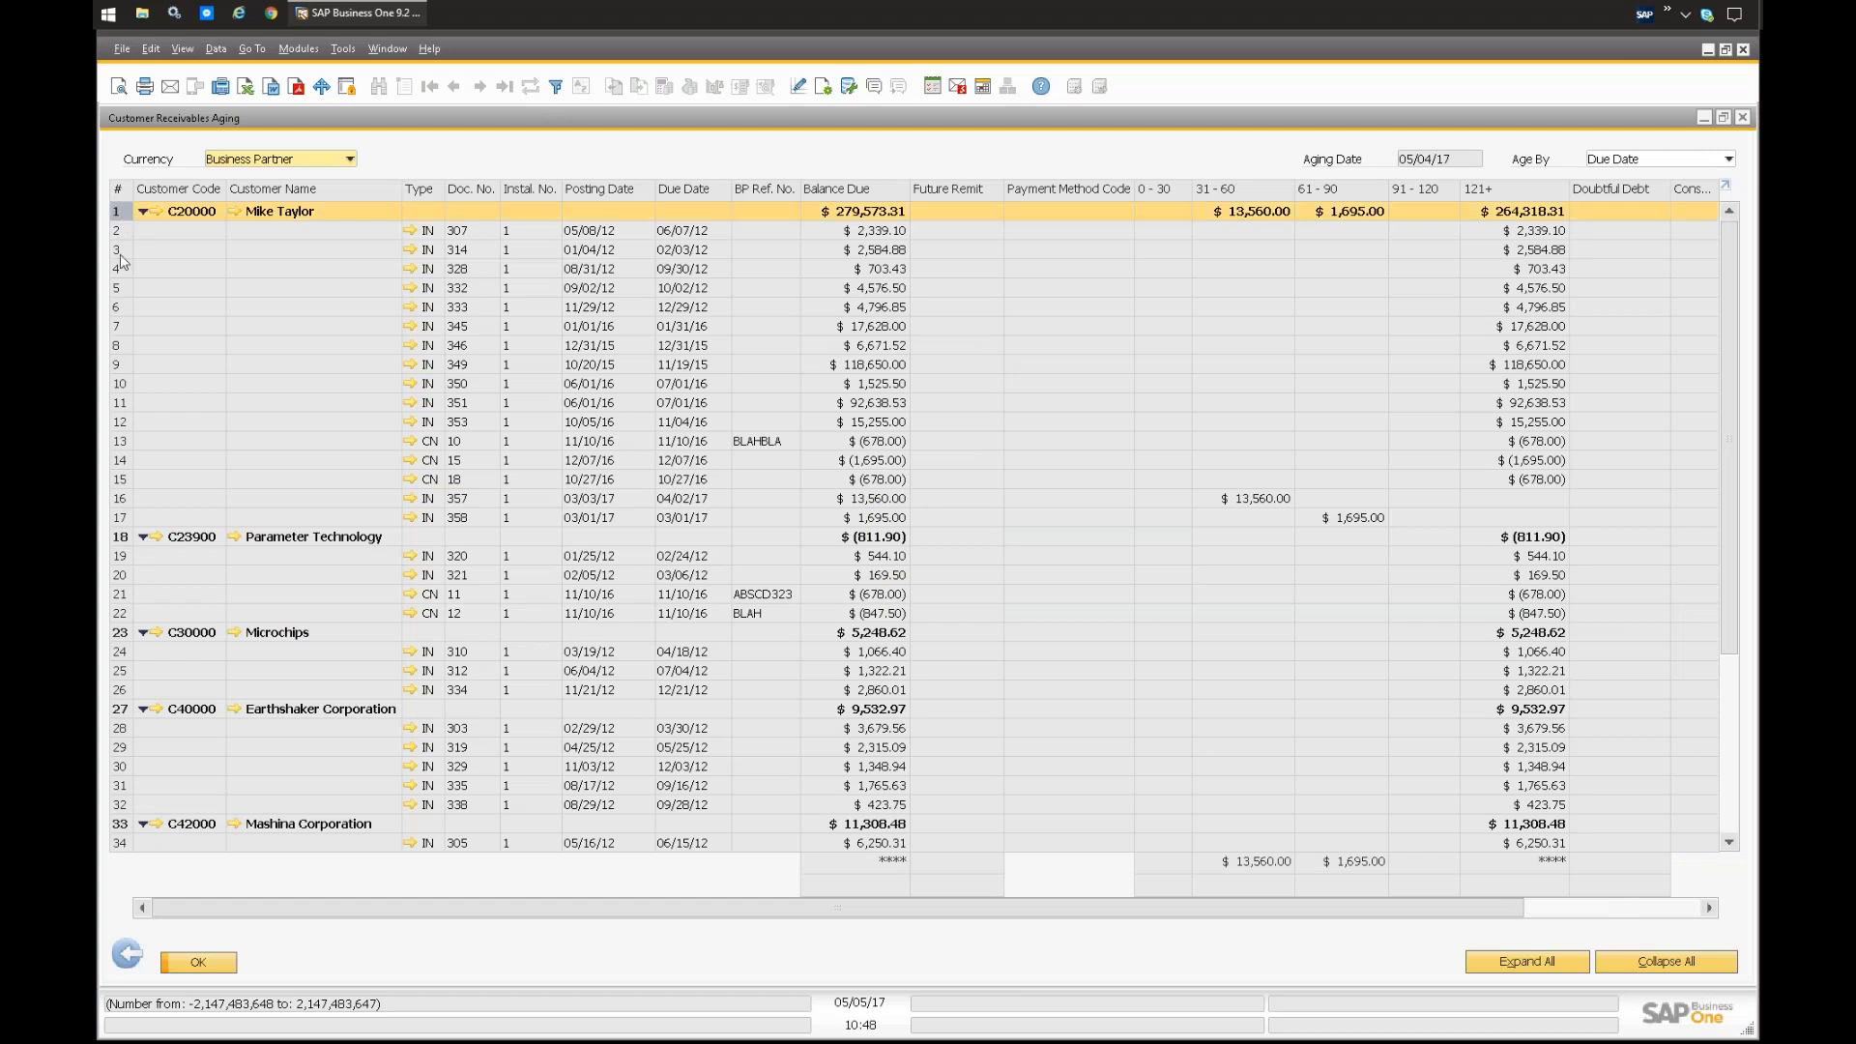
Step: Select the summary rows of the first two customers in the aging report
{"action": "left_click", "coordinate": [120, 536], "text": "ctrl"}
{"action": "left_click", "coordinate": [120, 633], "text": "ctrl"}
{"action": "left_click", "coordinate": [121, 214]}
{"action": "left_click", "coordinate": [119, 537], "text": "ctrl"}
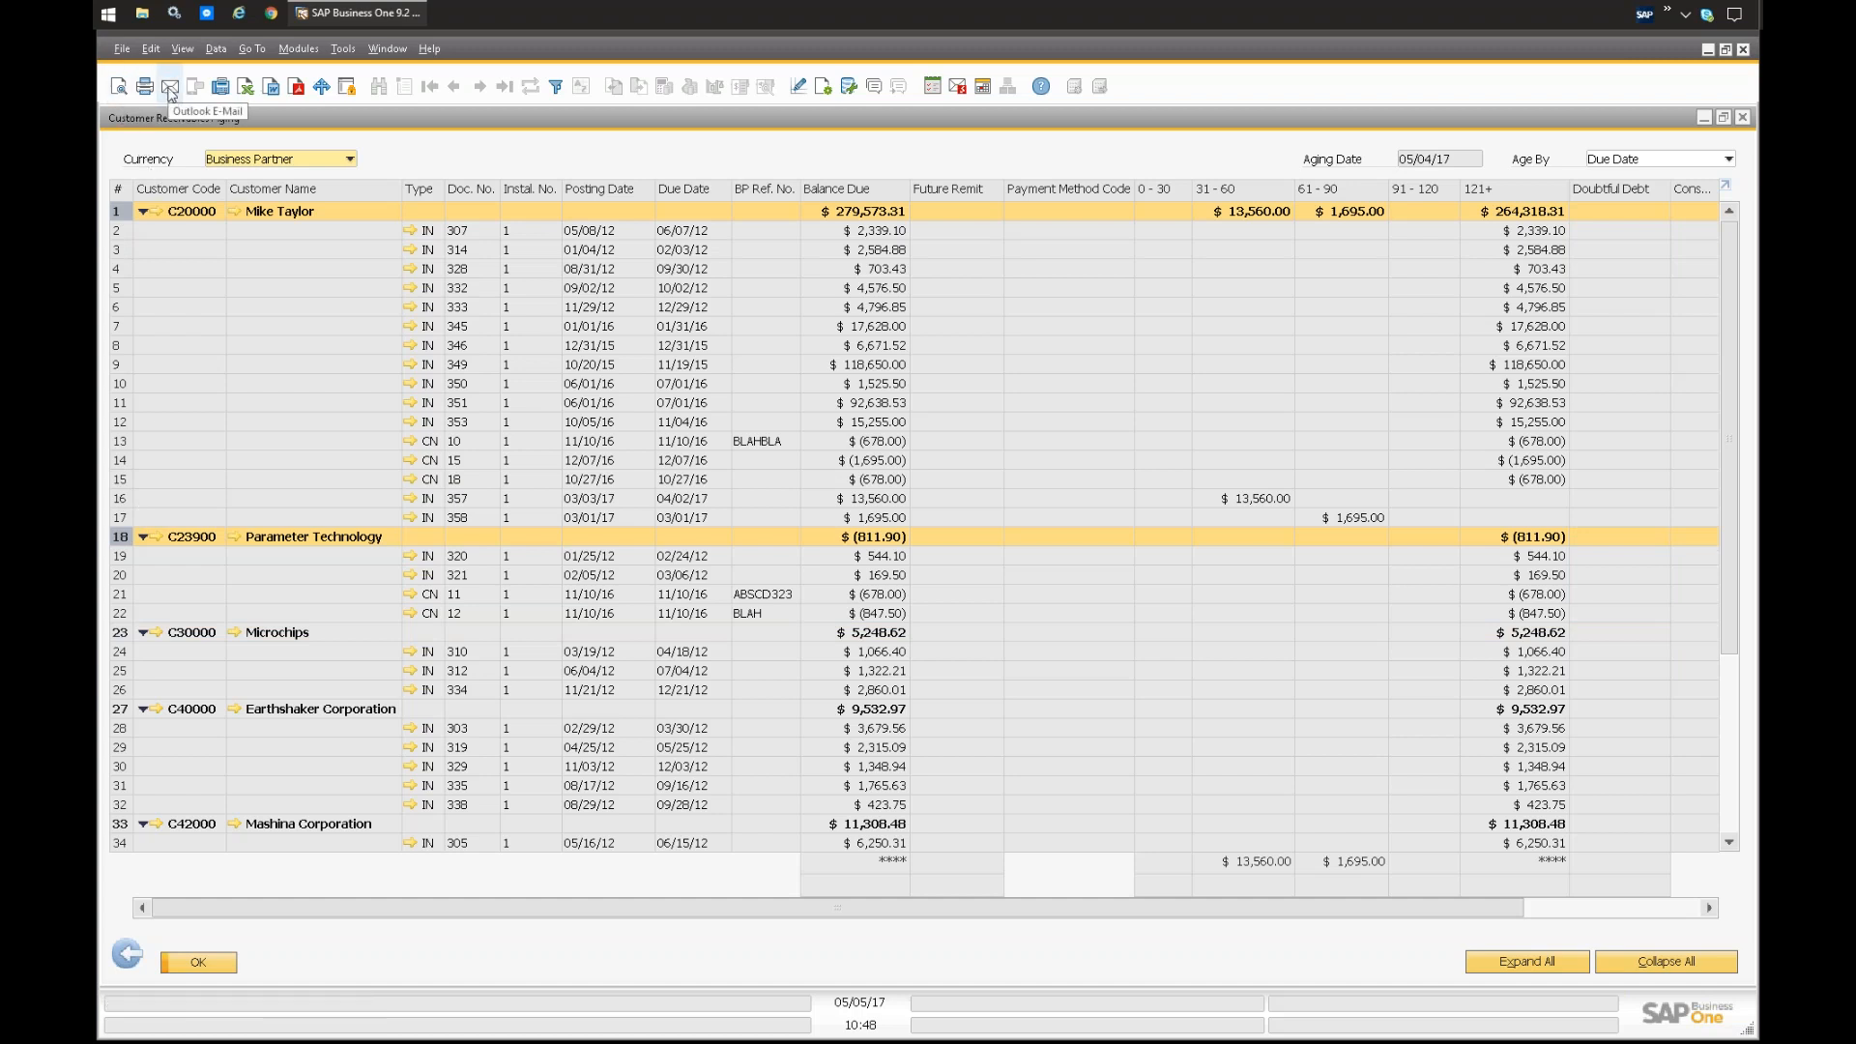
Step: Choose Customer Statement Report in the print preview options for the selected customers, and cancel the preview
{"action": "left_click", "coordinate": [119, 86]}
{"action": "left_click", "coordinate": [743, 537]}
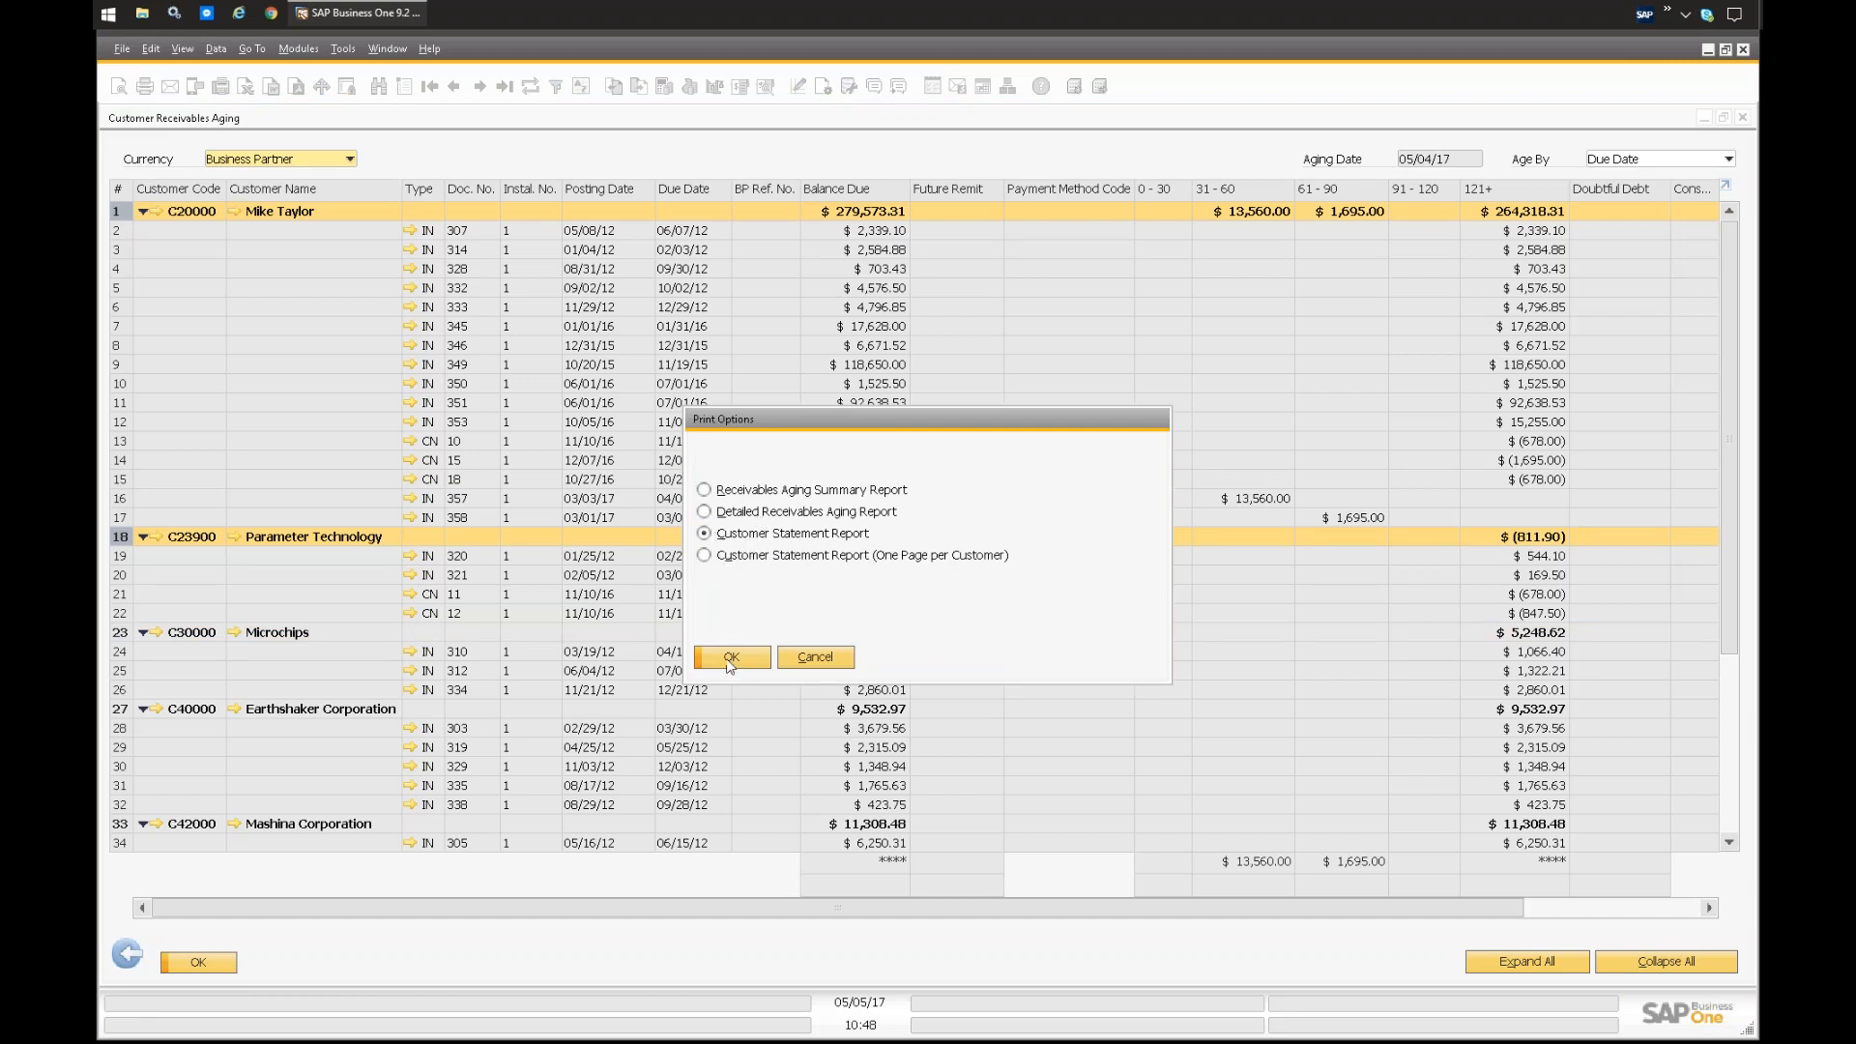
{"action": "left_click", "coordinate": [810, 663]}
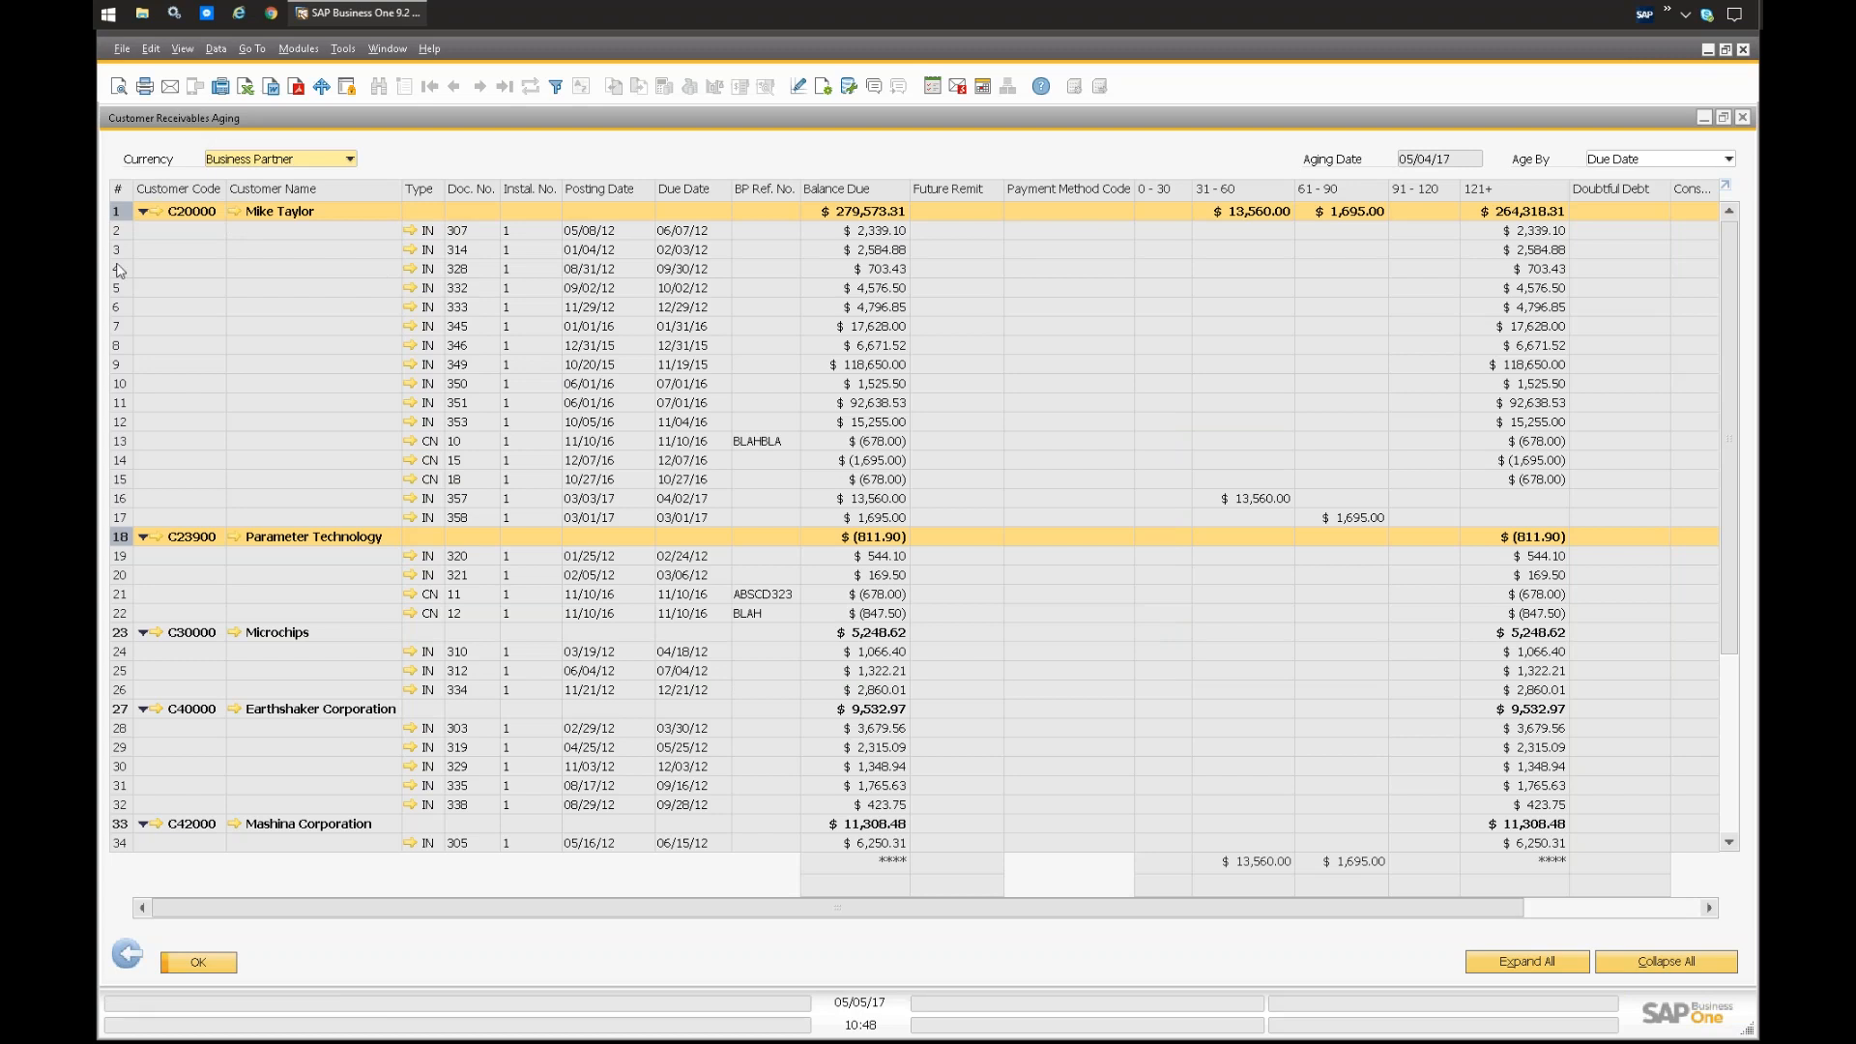
Step: Close the Customer Receivables Aging report and its selection criteria
{"action": "double_click", "coordinate": [750, 122]}
{"action": "left_click", "coordinate": [1291, 350]}
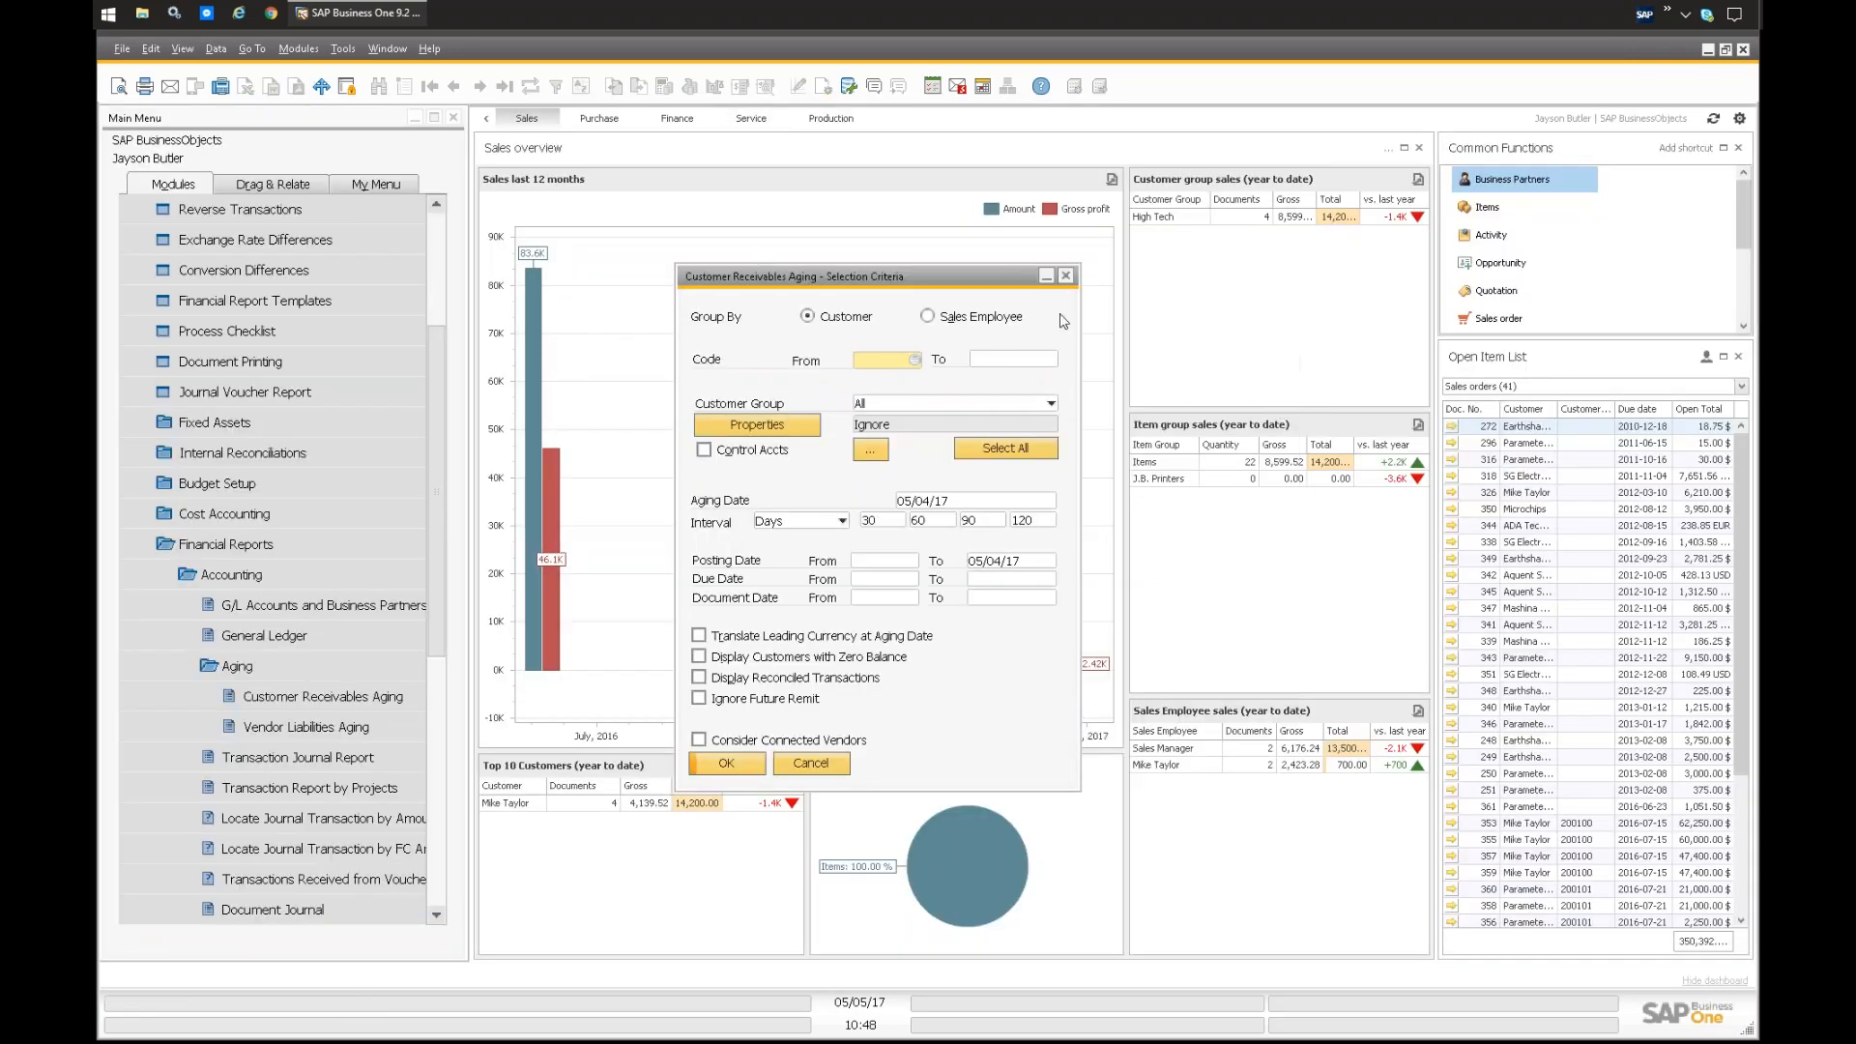
{"action": "left_click", "coordinate": [1065, 276]}
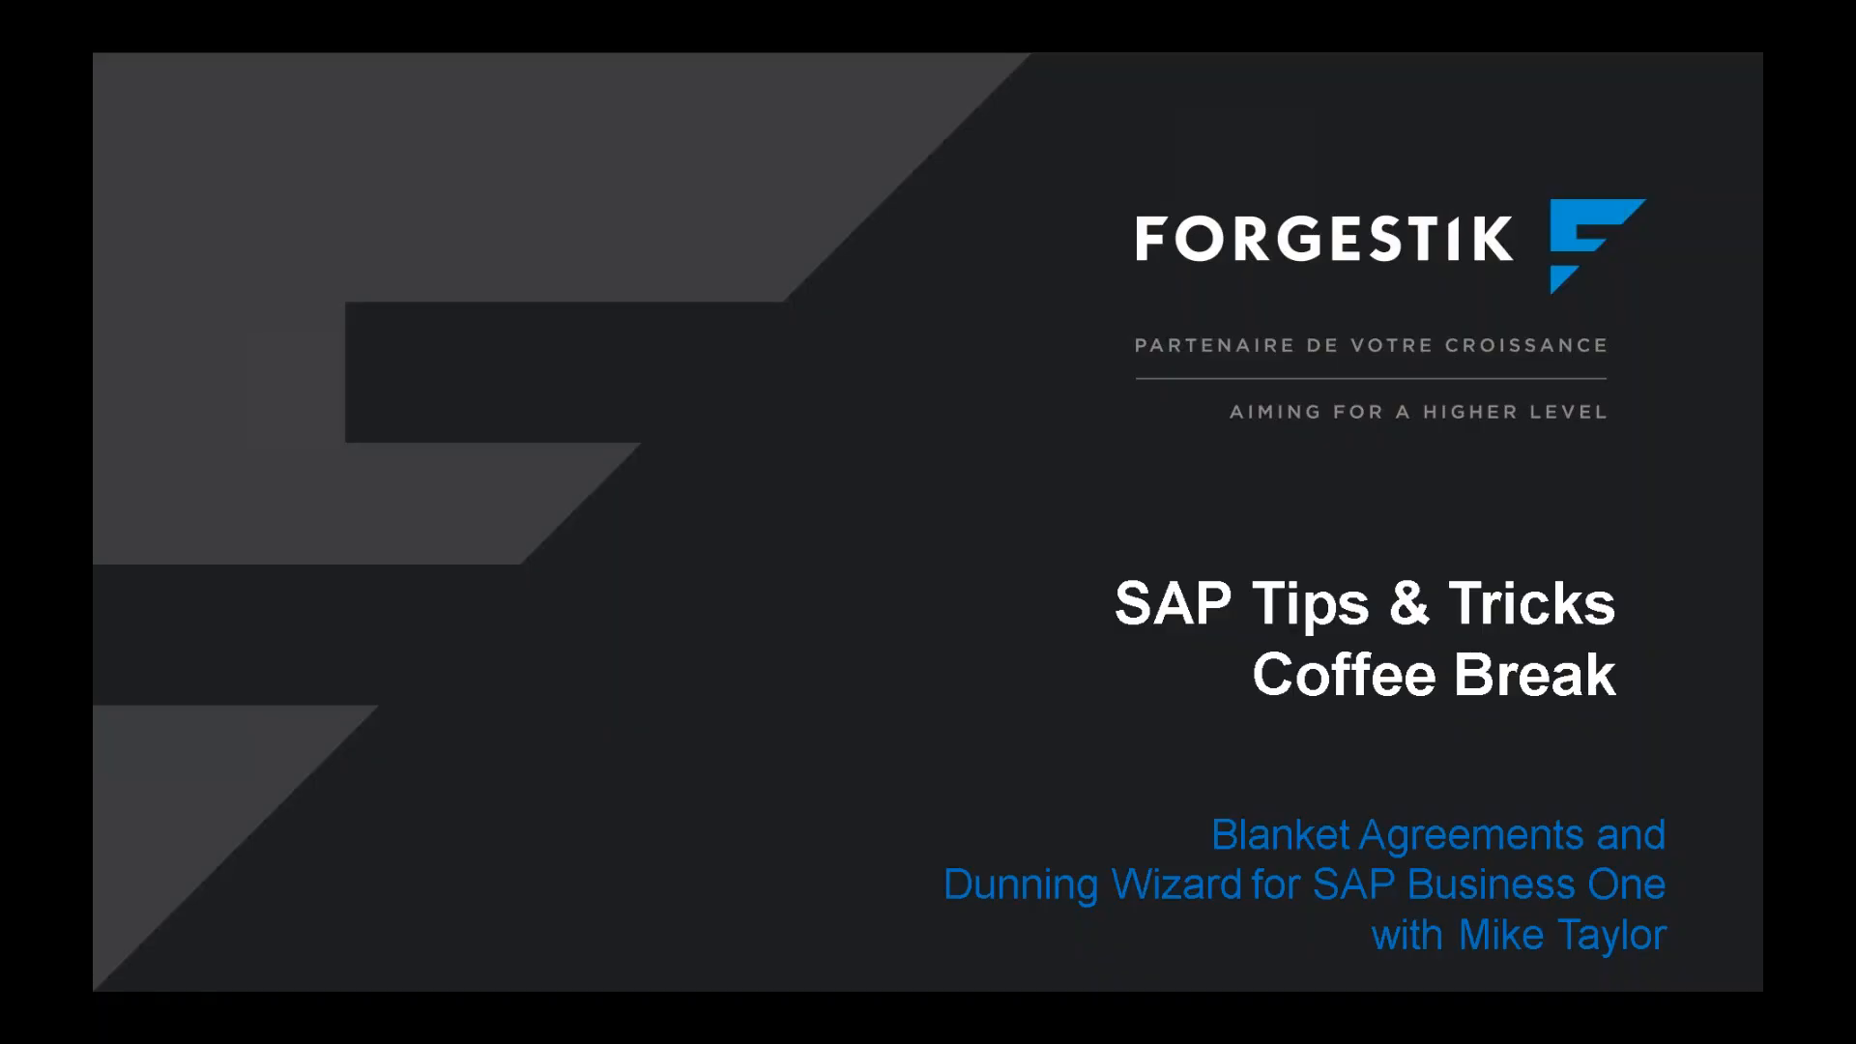
{"action": "left_click", "coordinate": [648, 888]}
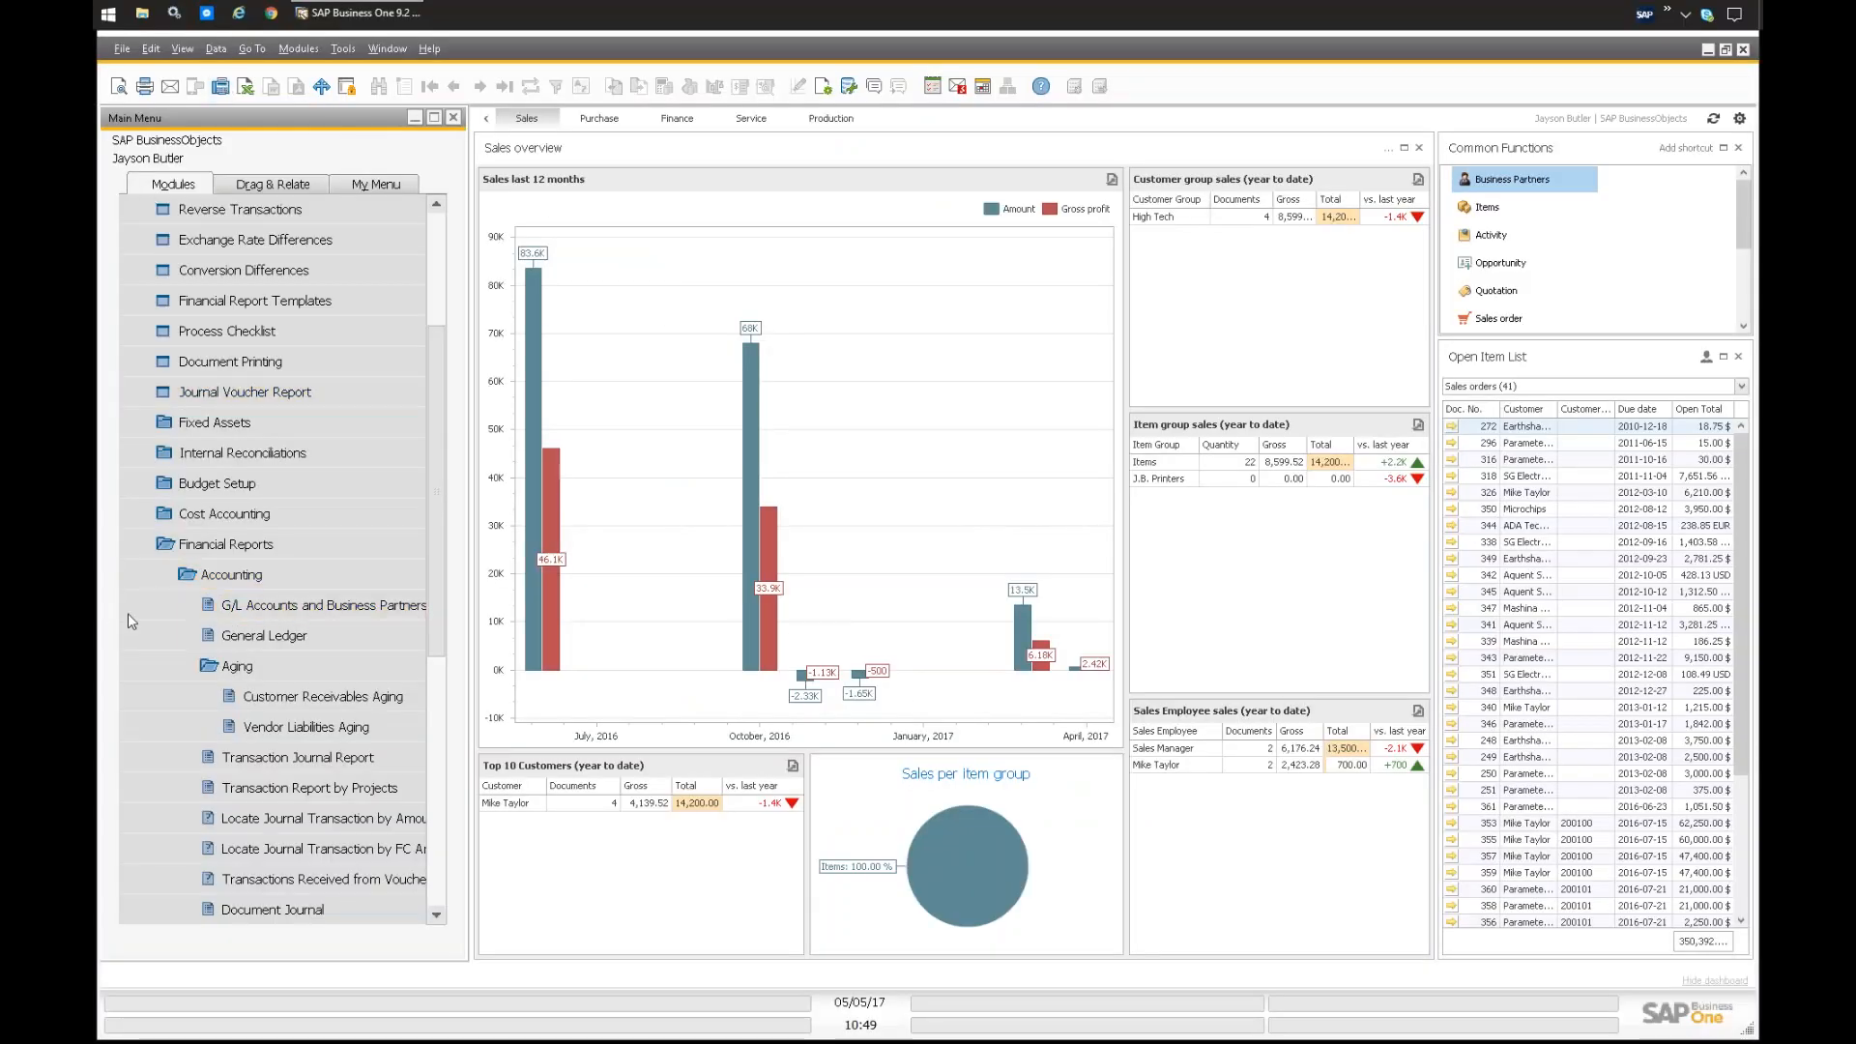
Step: Run the Blanket Agreement Fulfillment Report from the sales reports with the Items Method and the default selection criteria
{"action": "left_click", "coordinate": [237, 547]}
{"action": "scroll", "coordinate": [213, 365], "scroll_direction": "up", "scroll_amount": 3}
{"action": "left_click", "coordinate": [190, 240]}
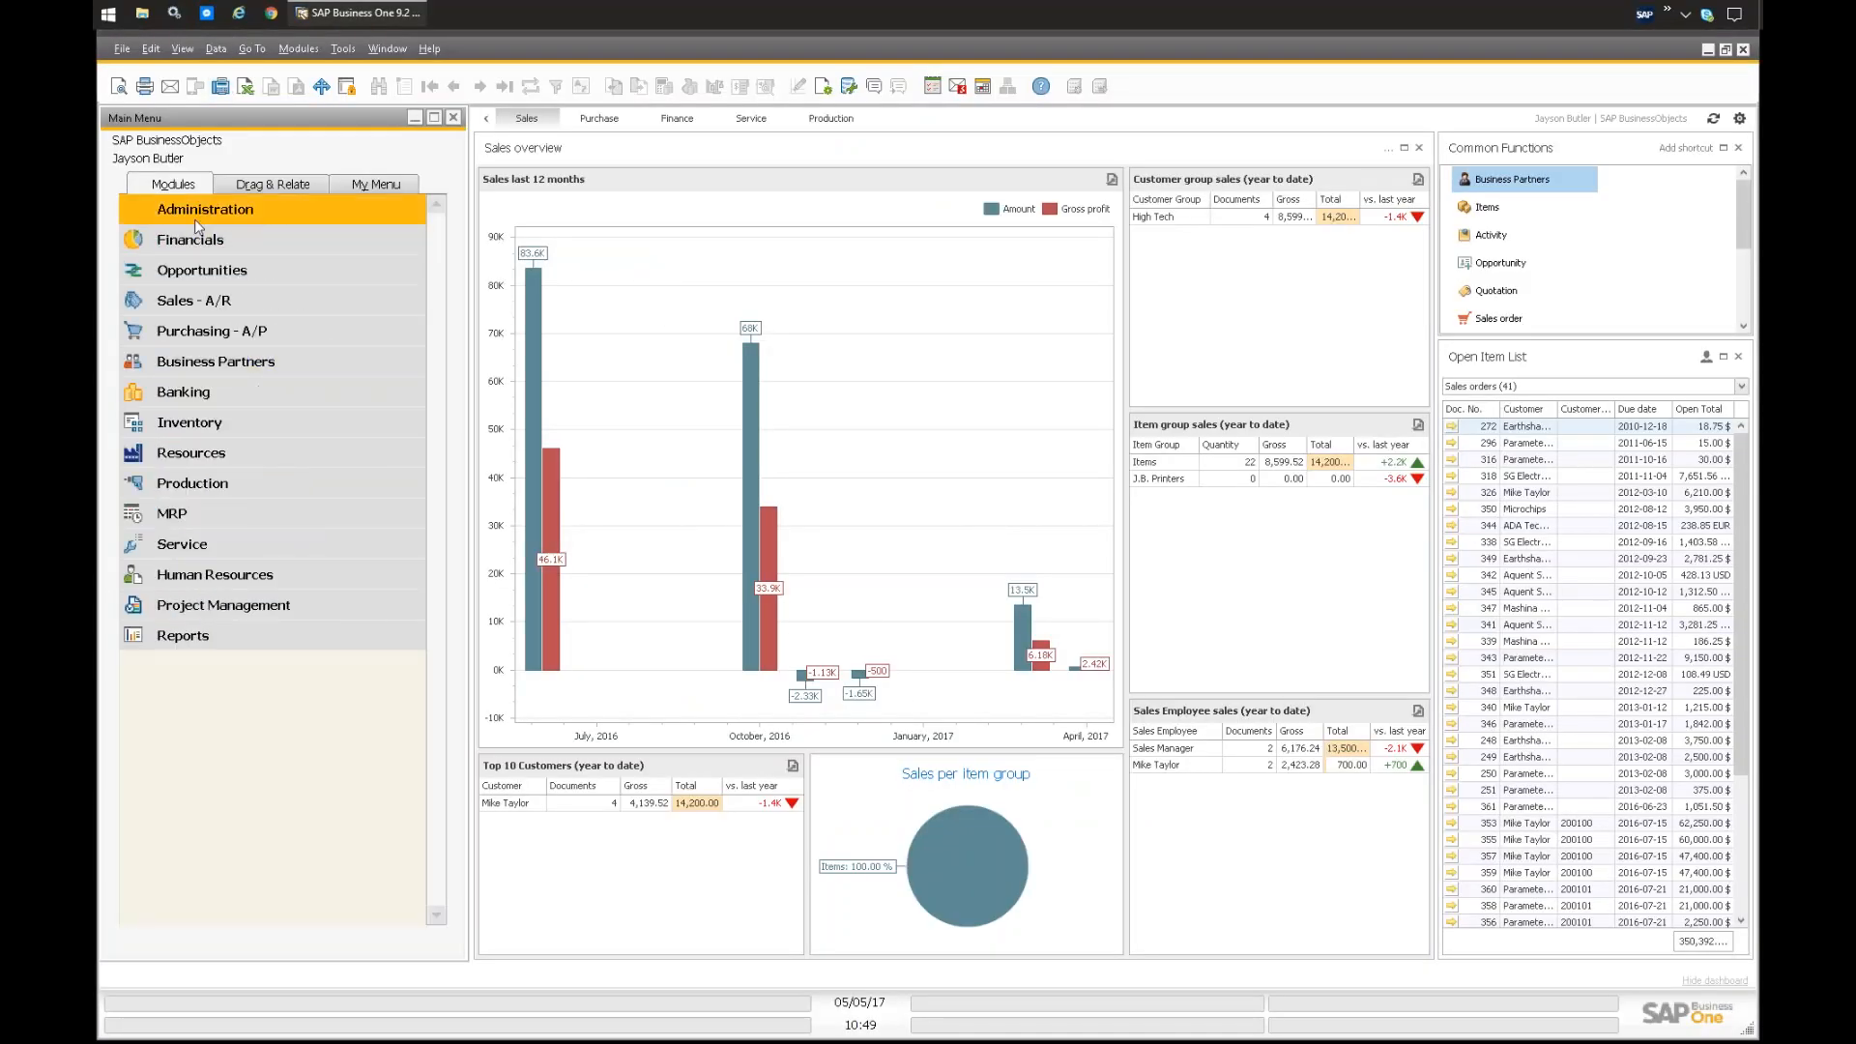
{"action": "left_click", "coordinate": [193, 302]}
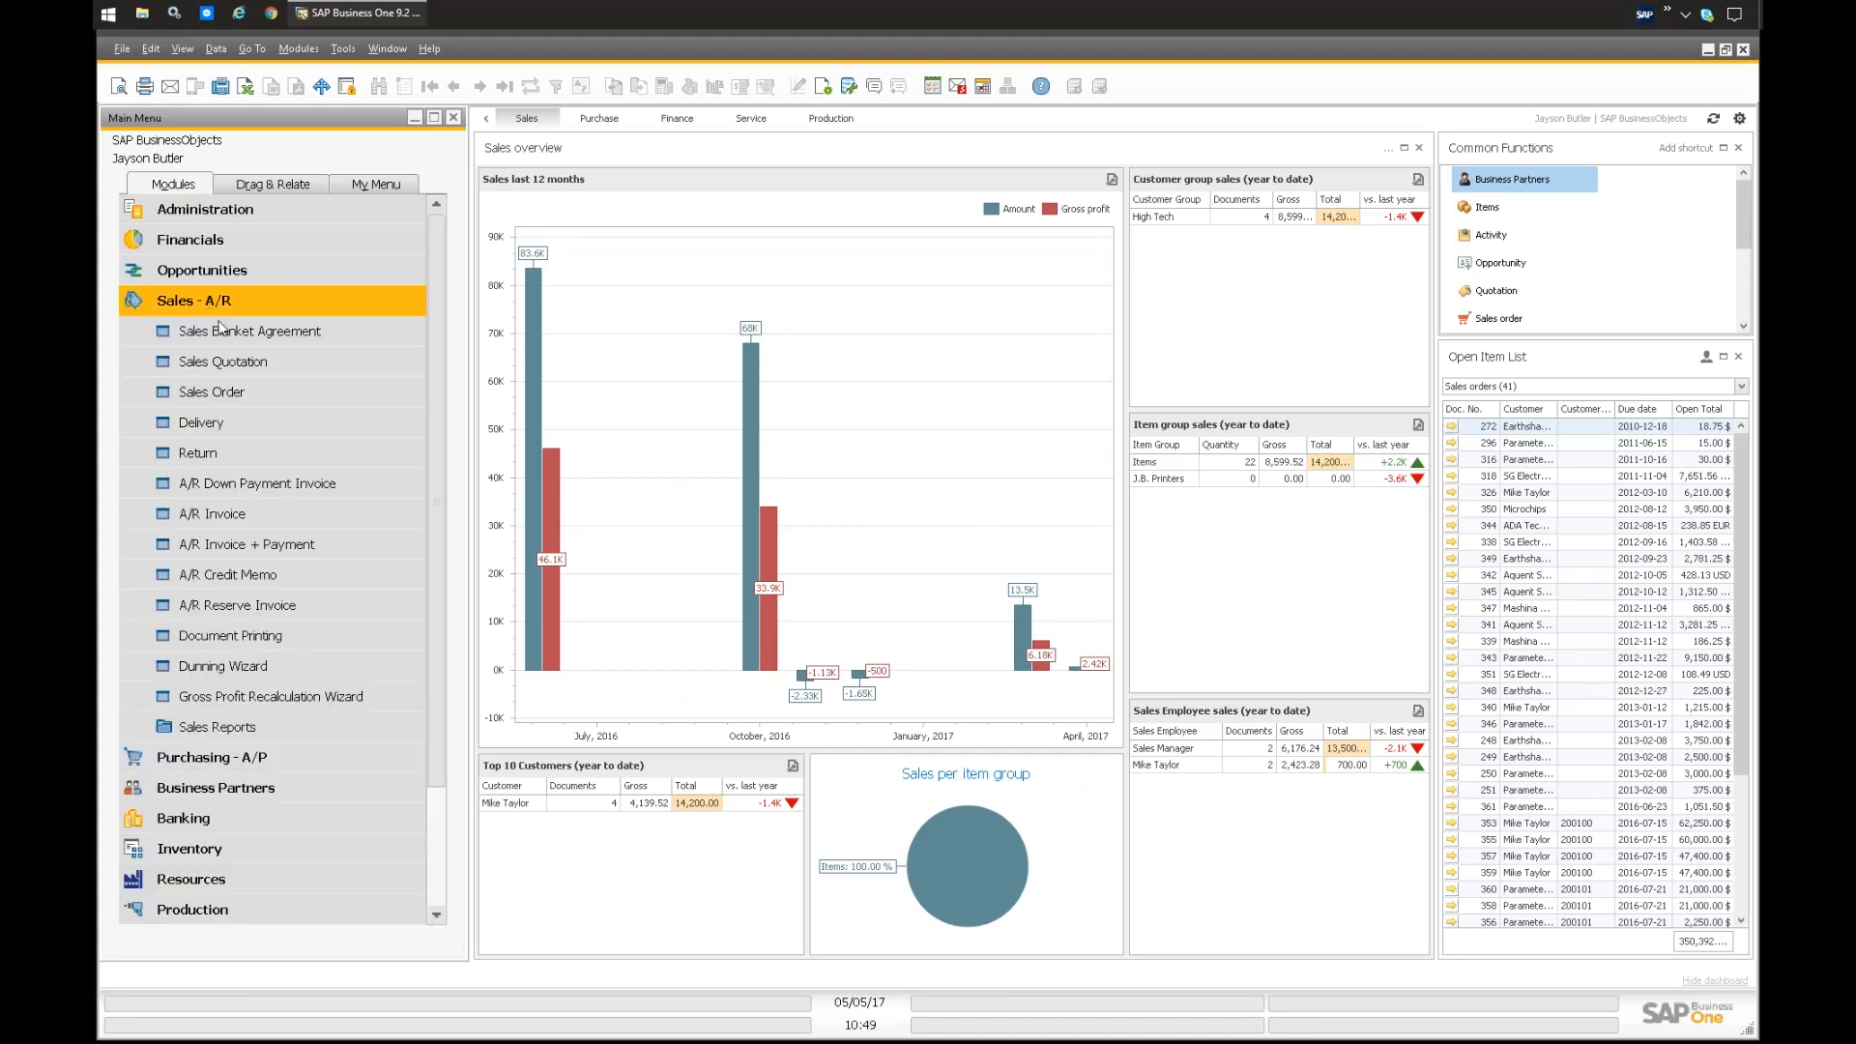
{"action": "left_click", "coordinate": [217, 726]}
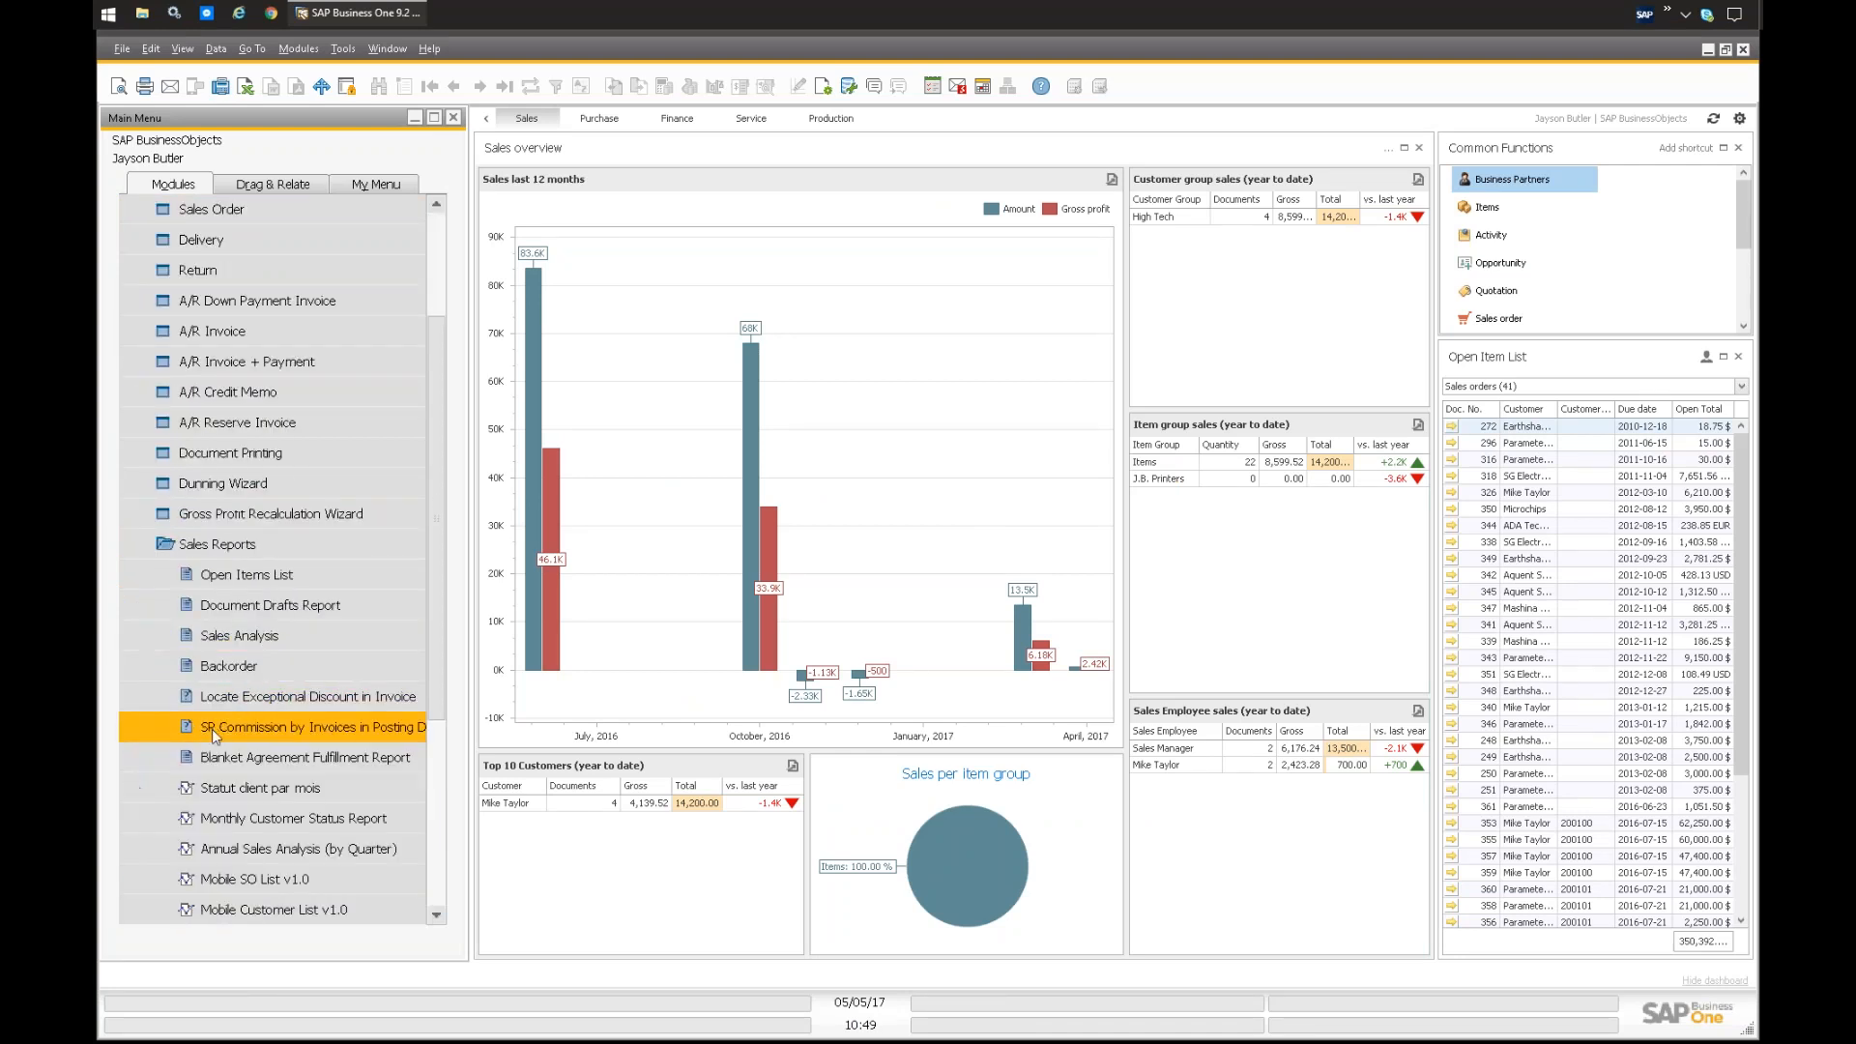
{"action": "left_click", "coordinate": [317, 757]}
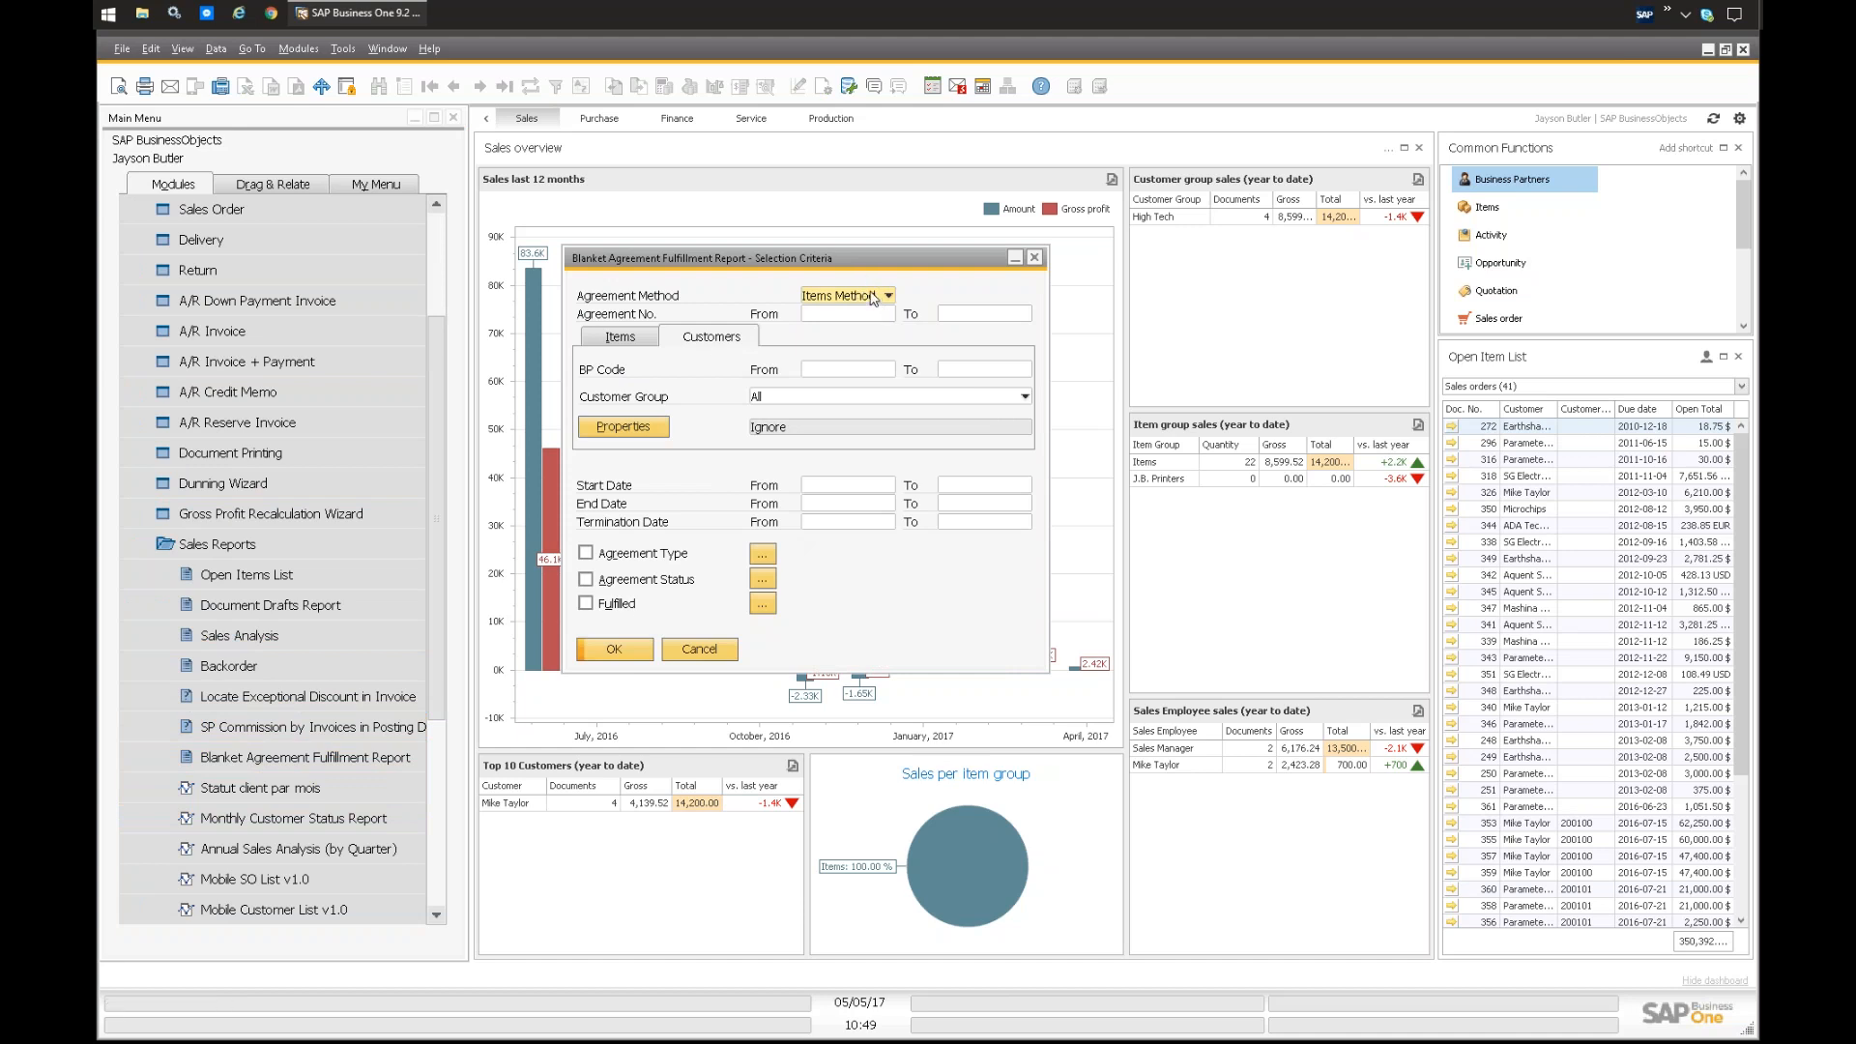
{"action": "left_click", "coordinate": [611, 645]}
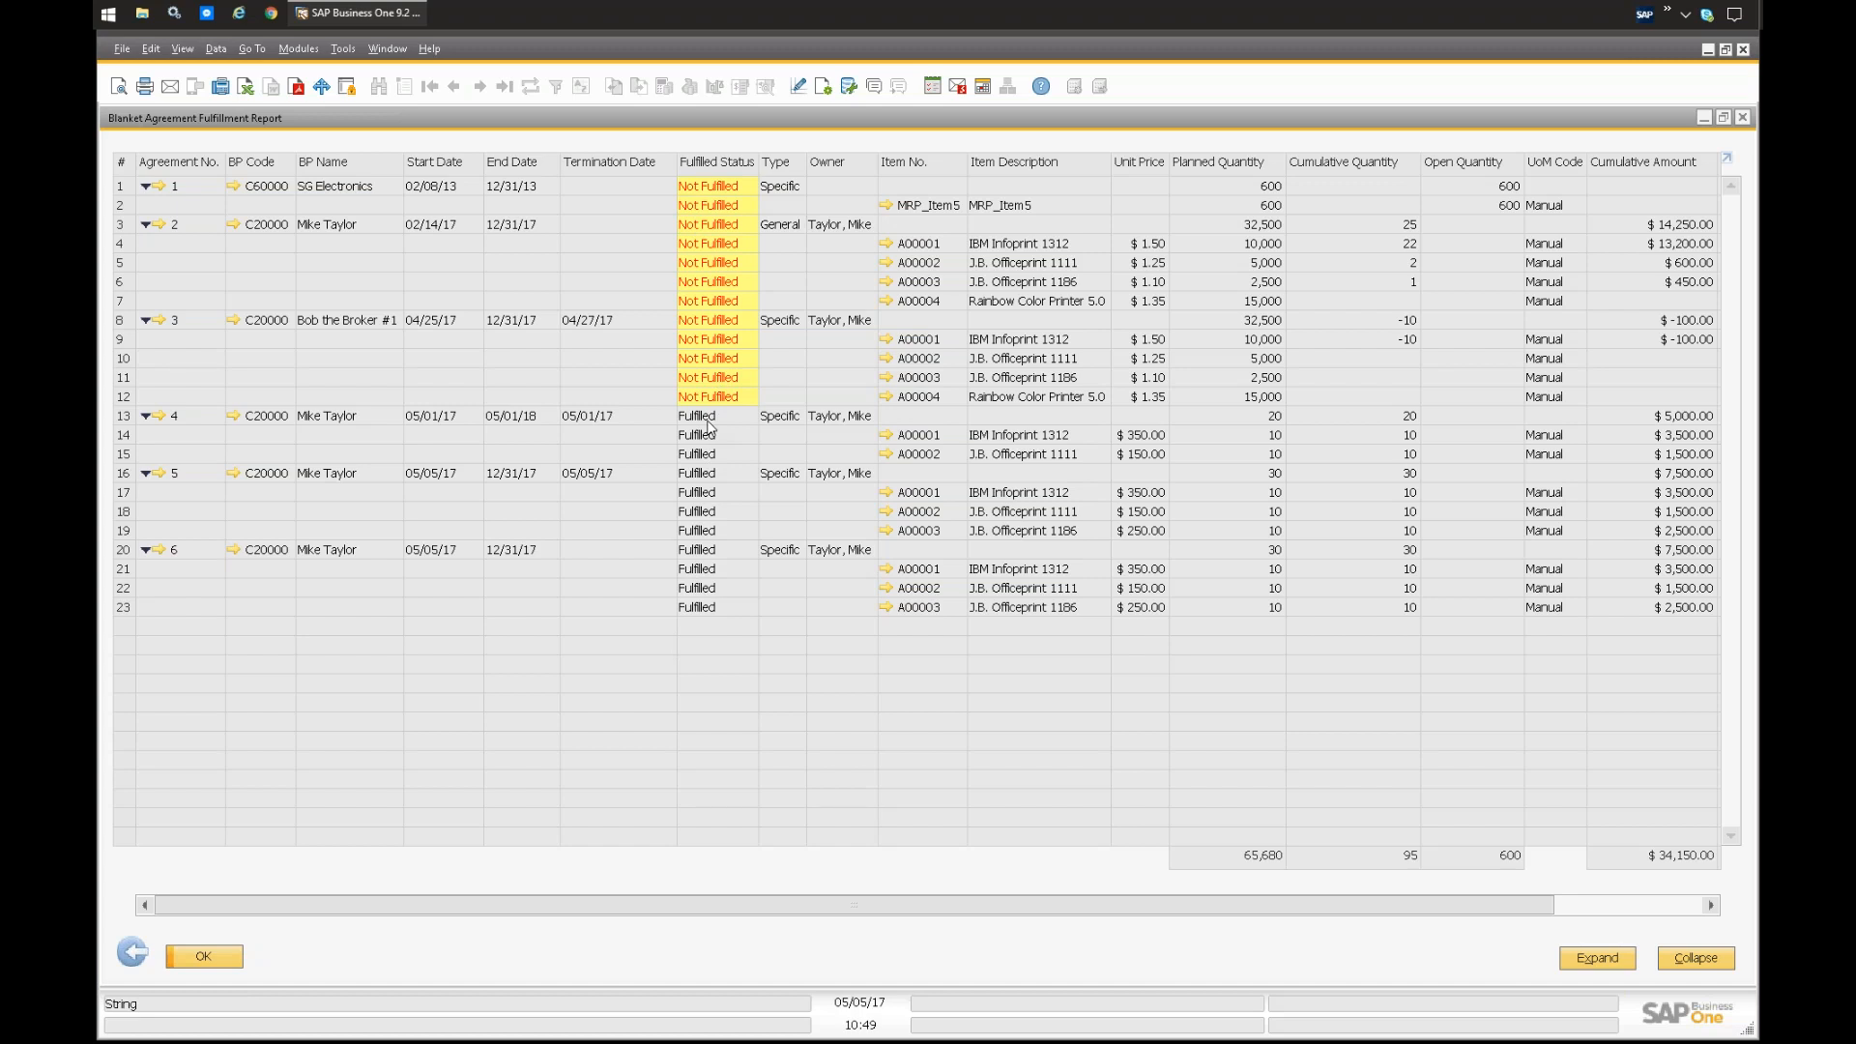
Step: Return to the fulfillment report's criteria, choose Approved in the agreement status filter, and cancel both the filter and the report selection
{"action": "left_click", "coordinate": [134, 957]}
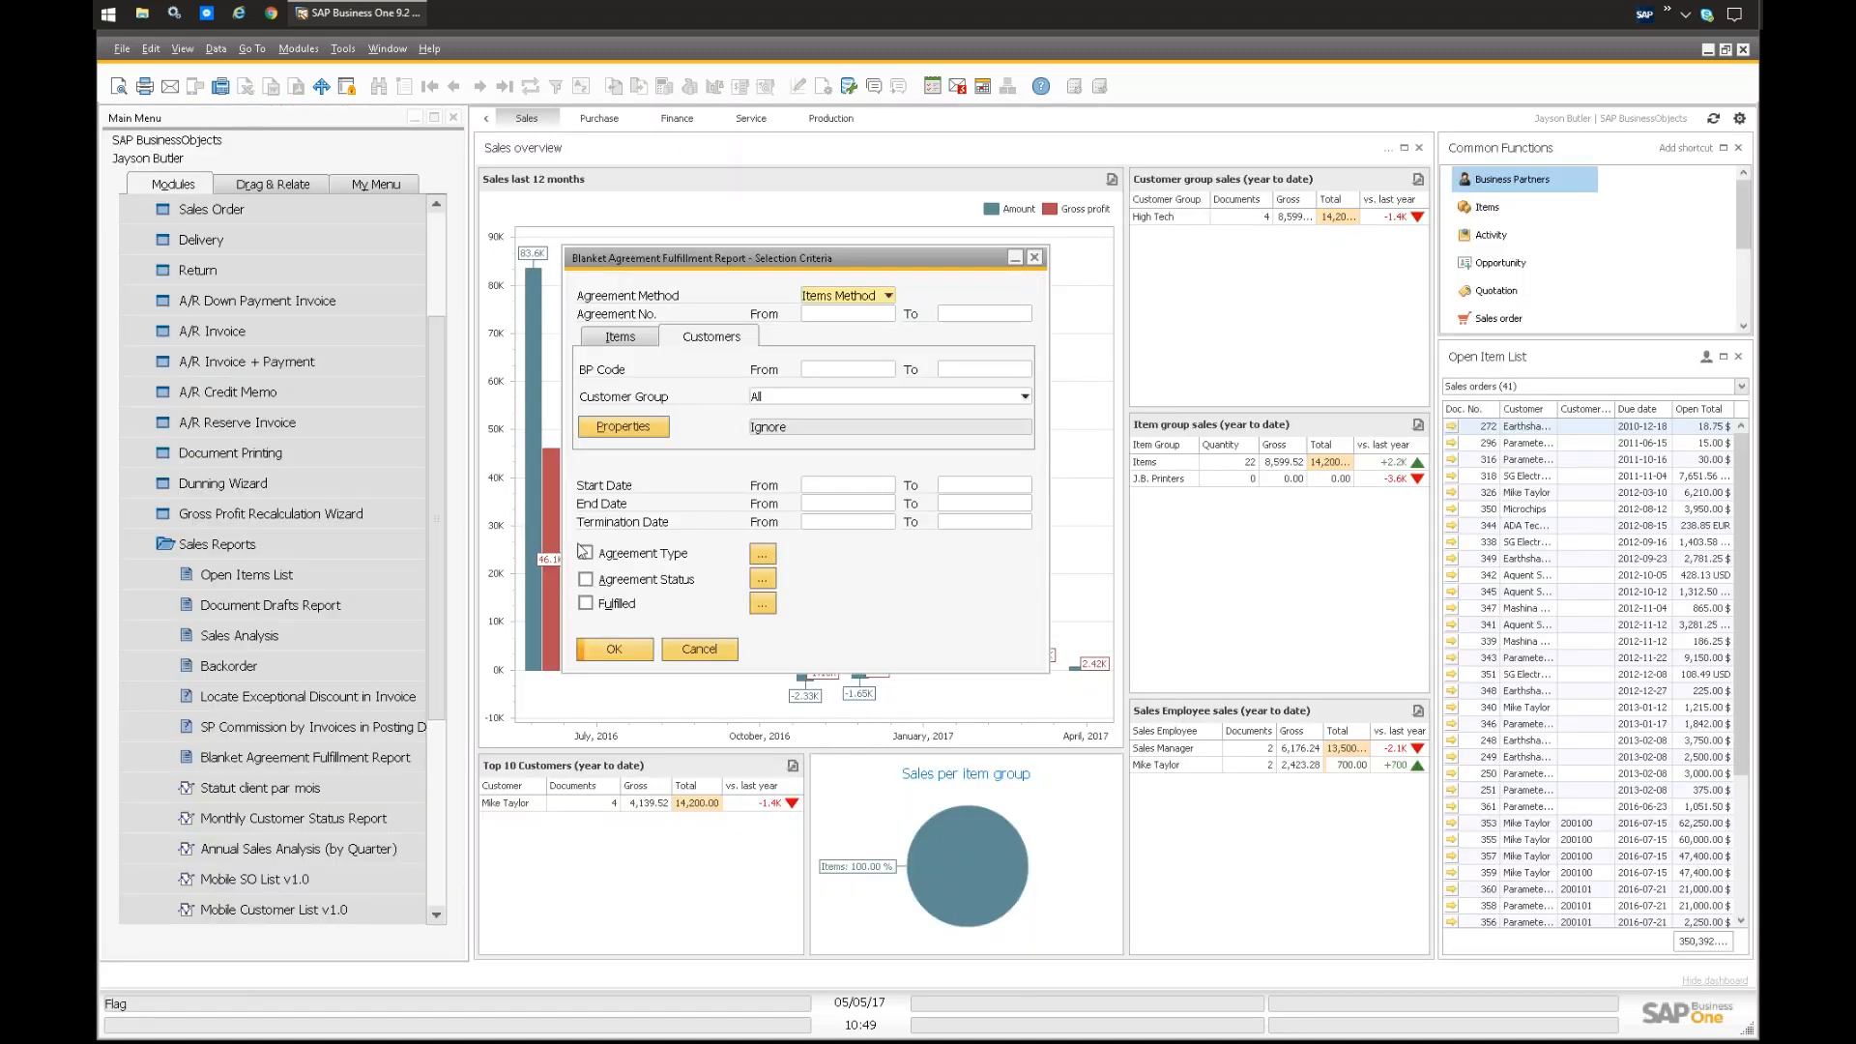
{"action": "left_click", "coordinate": [762, 578]}
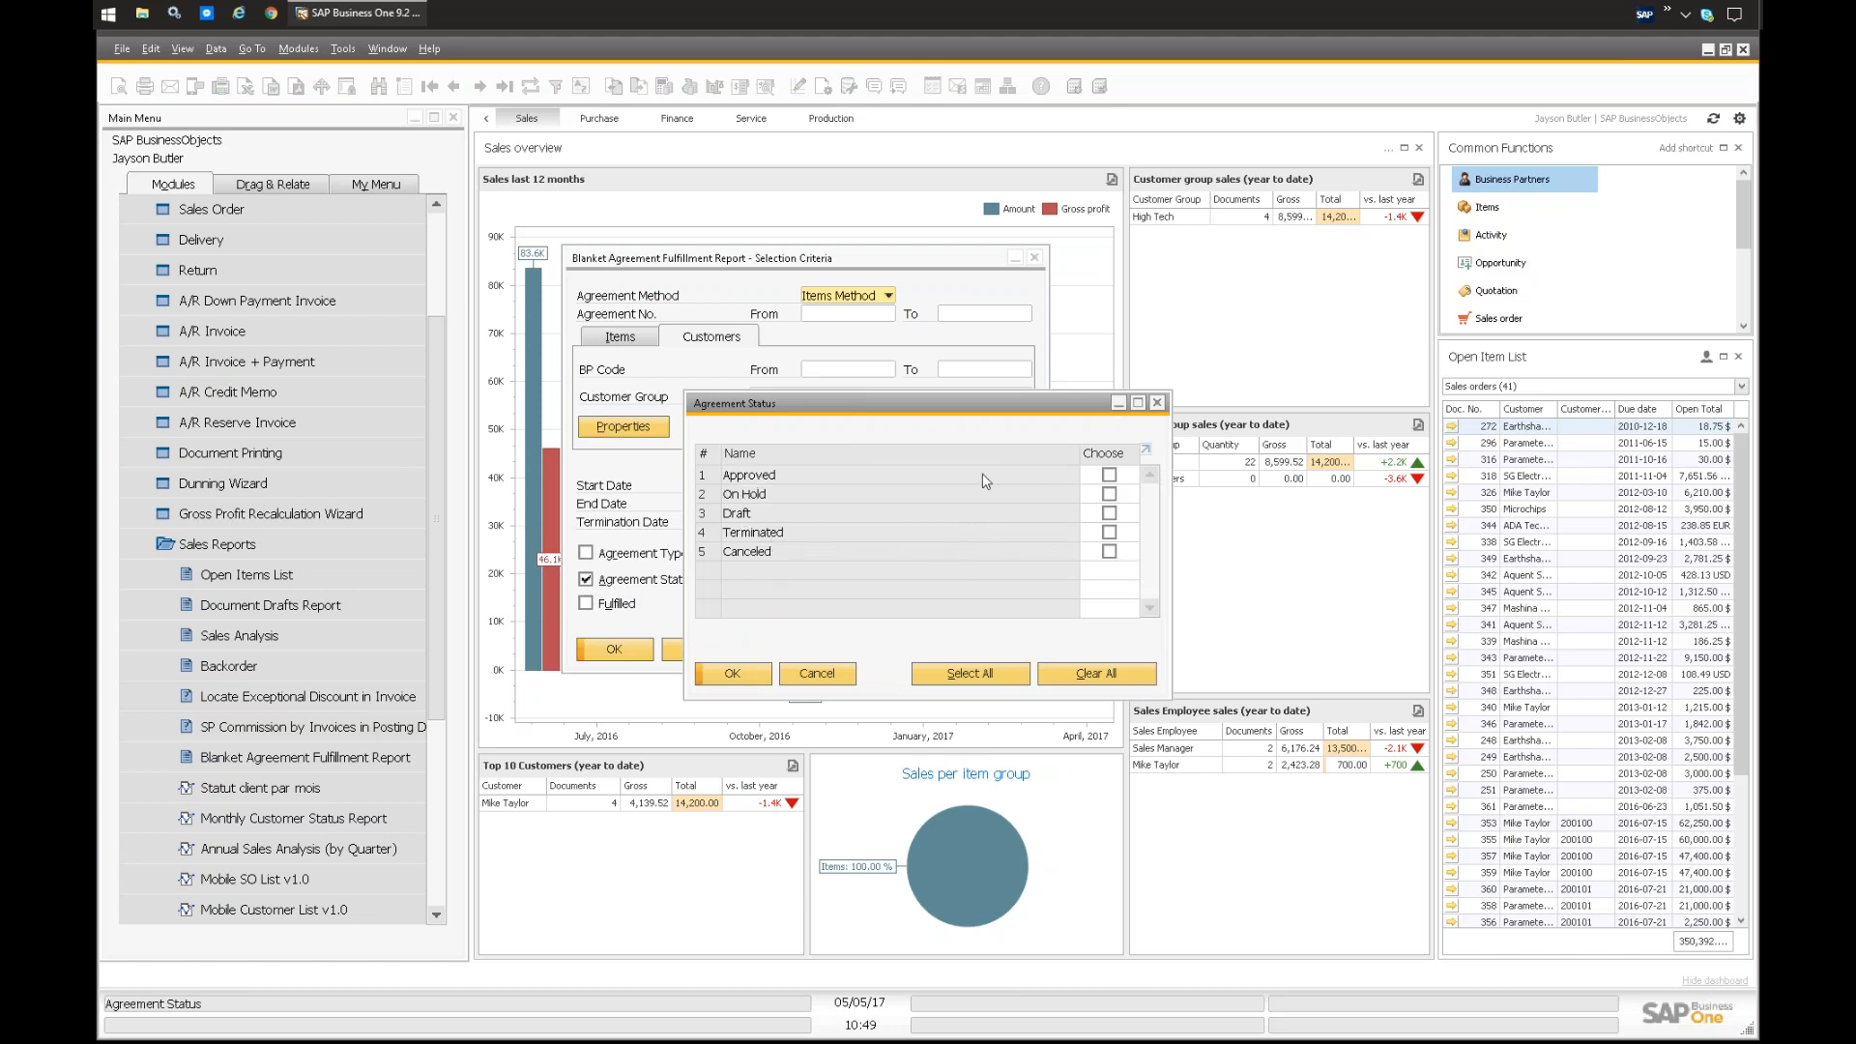
{"action": "left_click", "coordinate": [1109, 474]}
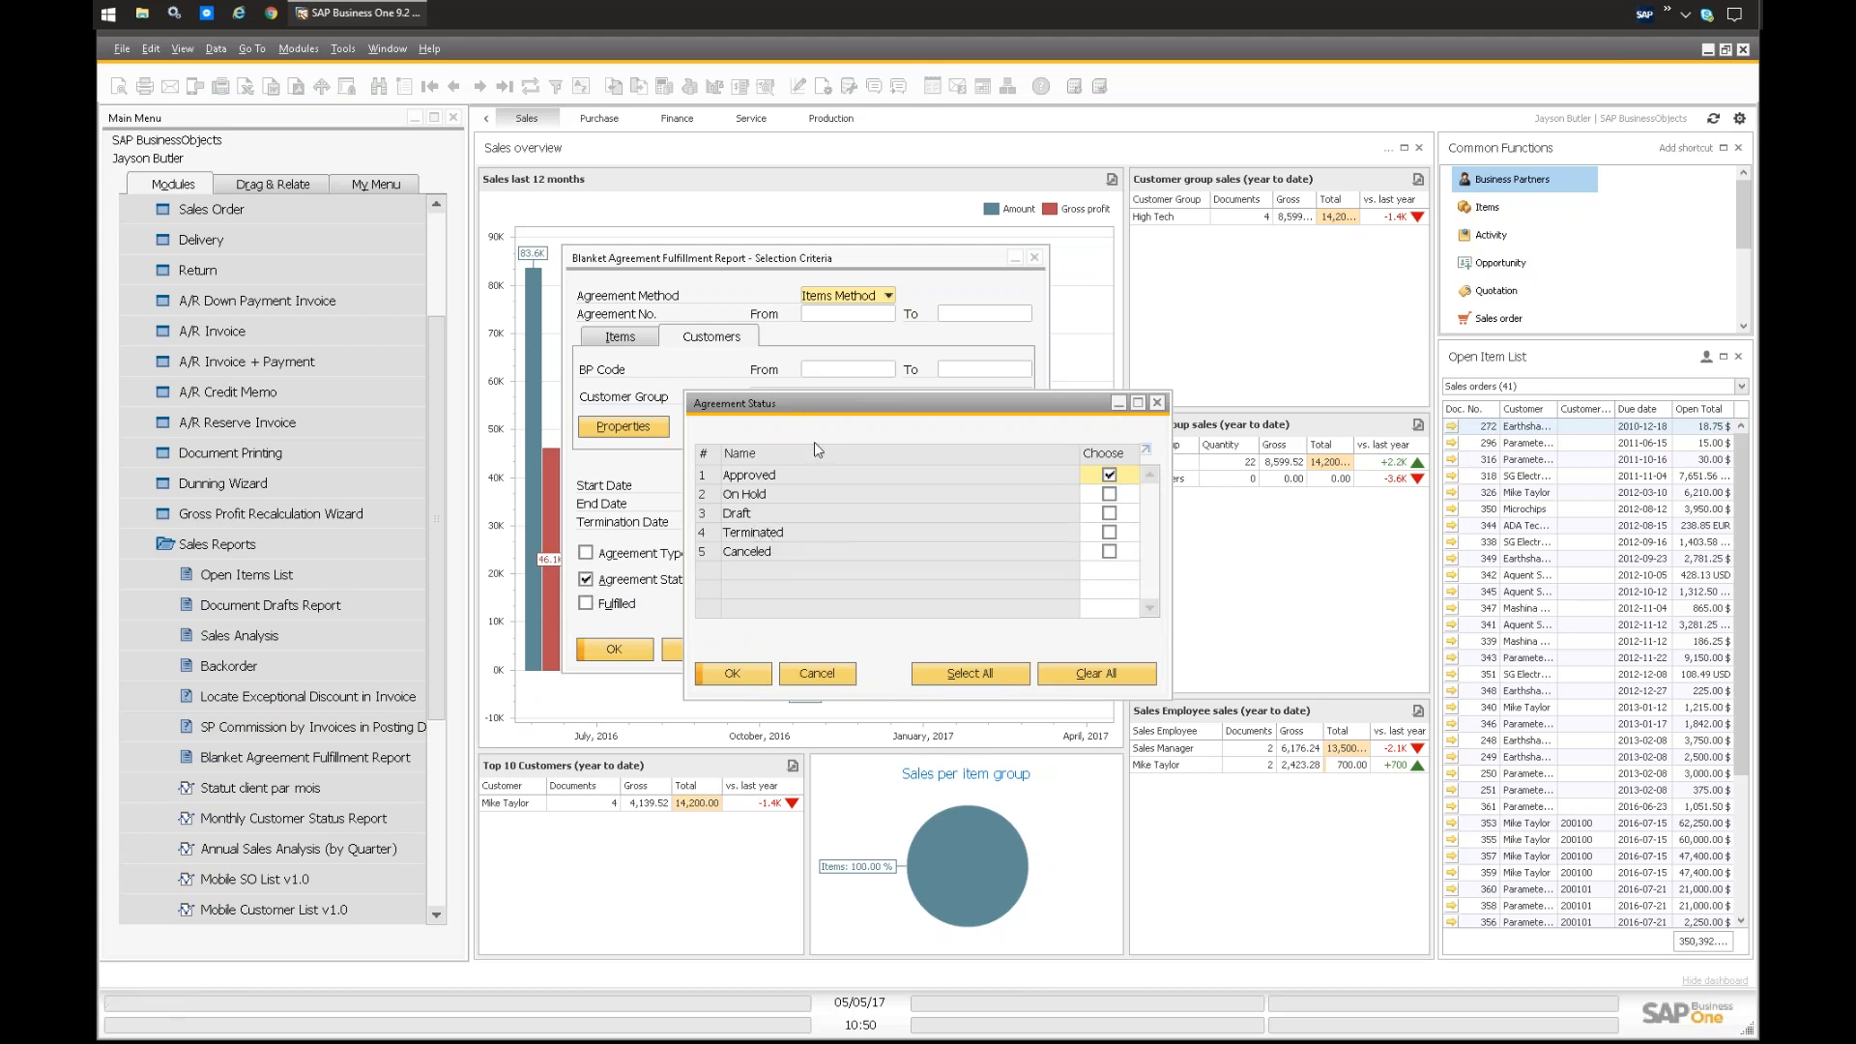
{"action": "left_click", "coordinate": [817, 671]}
{"action": "left_click", "coordinate": [712, 652]}
Step: Try setting the Webinar Example sales blanket agreement's status to Terminated, and close the agreement without saving
{"action": "scroll", "coordinate": [239, 280], "scroll_direction": "up", "scroll_amount": 2}
{"action": "left_click", "coordinate": [263, 330]}
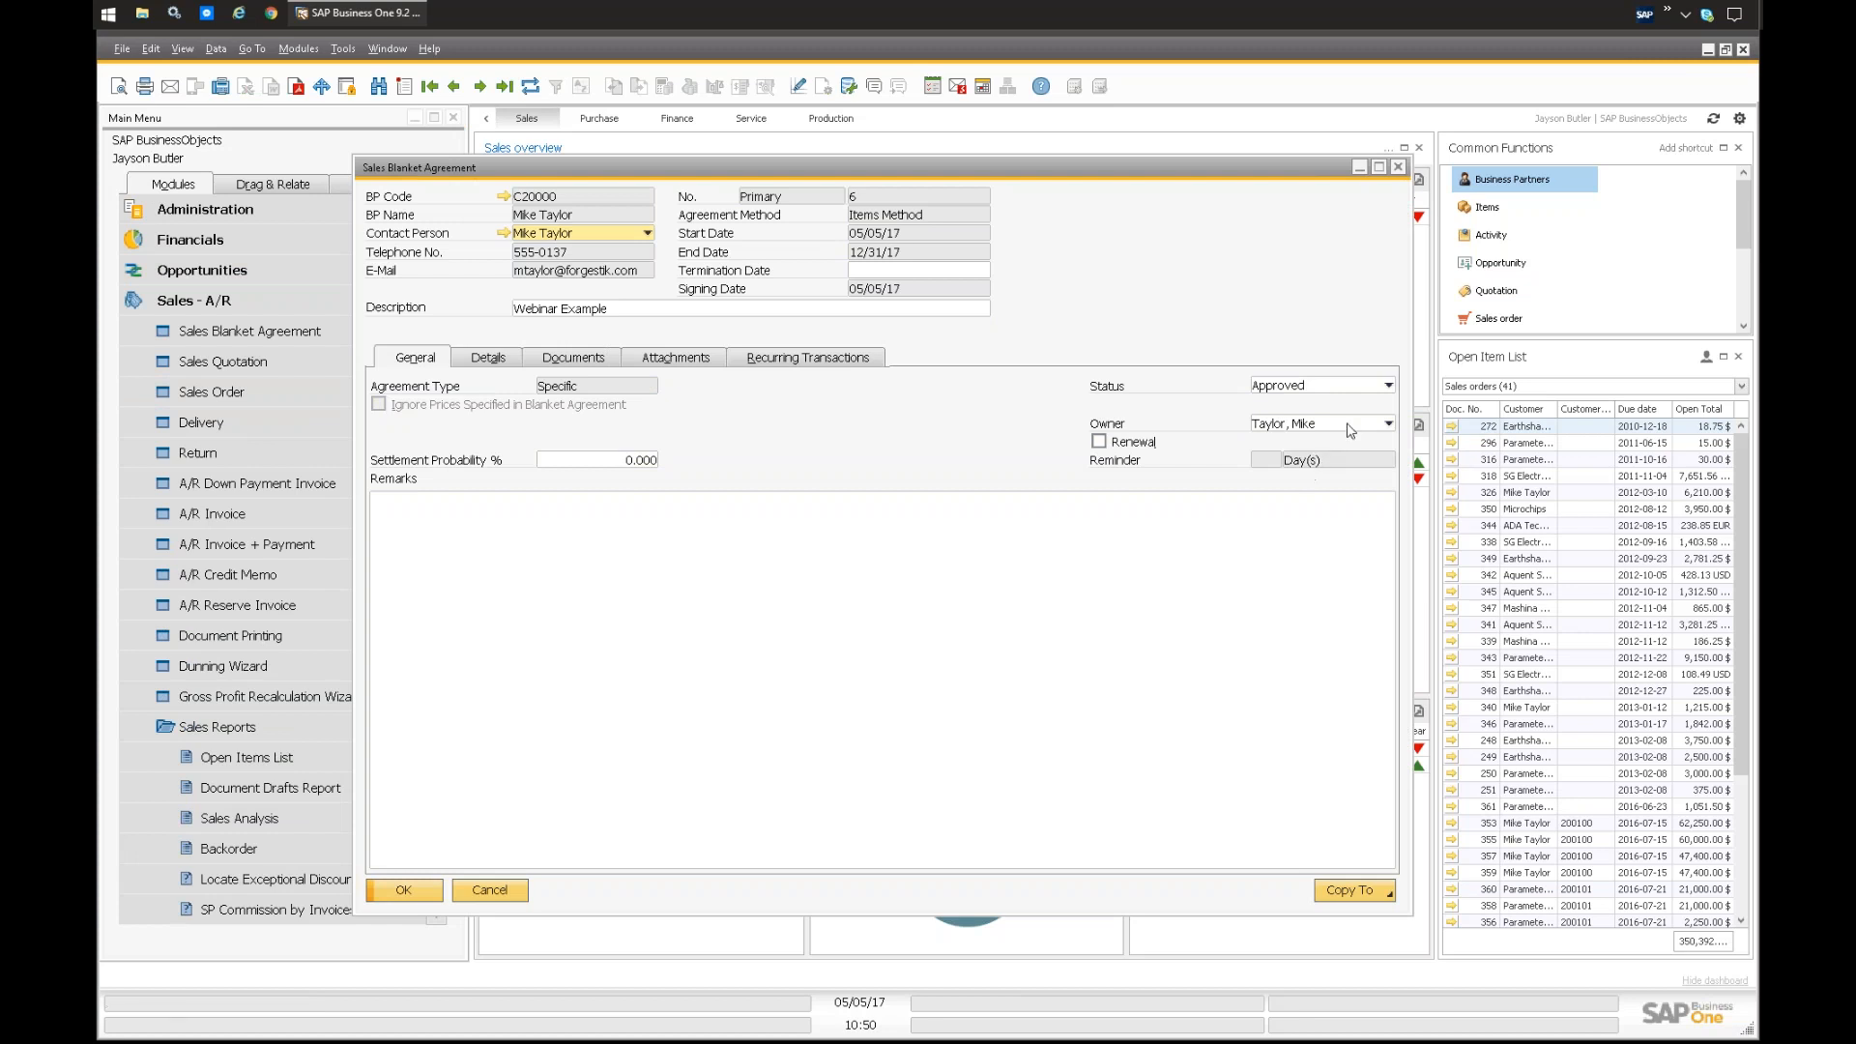
{"action": "left_click", "coordinate": [1275, 388]}
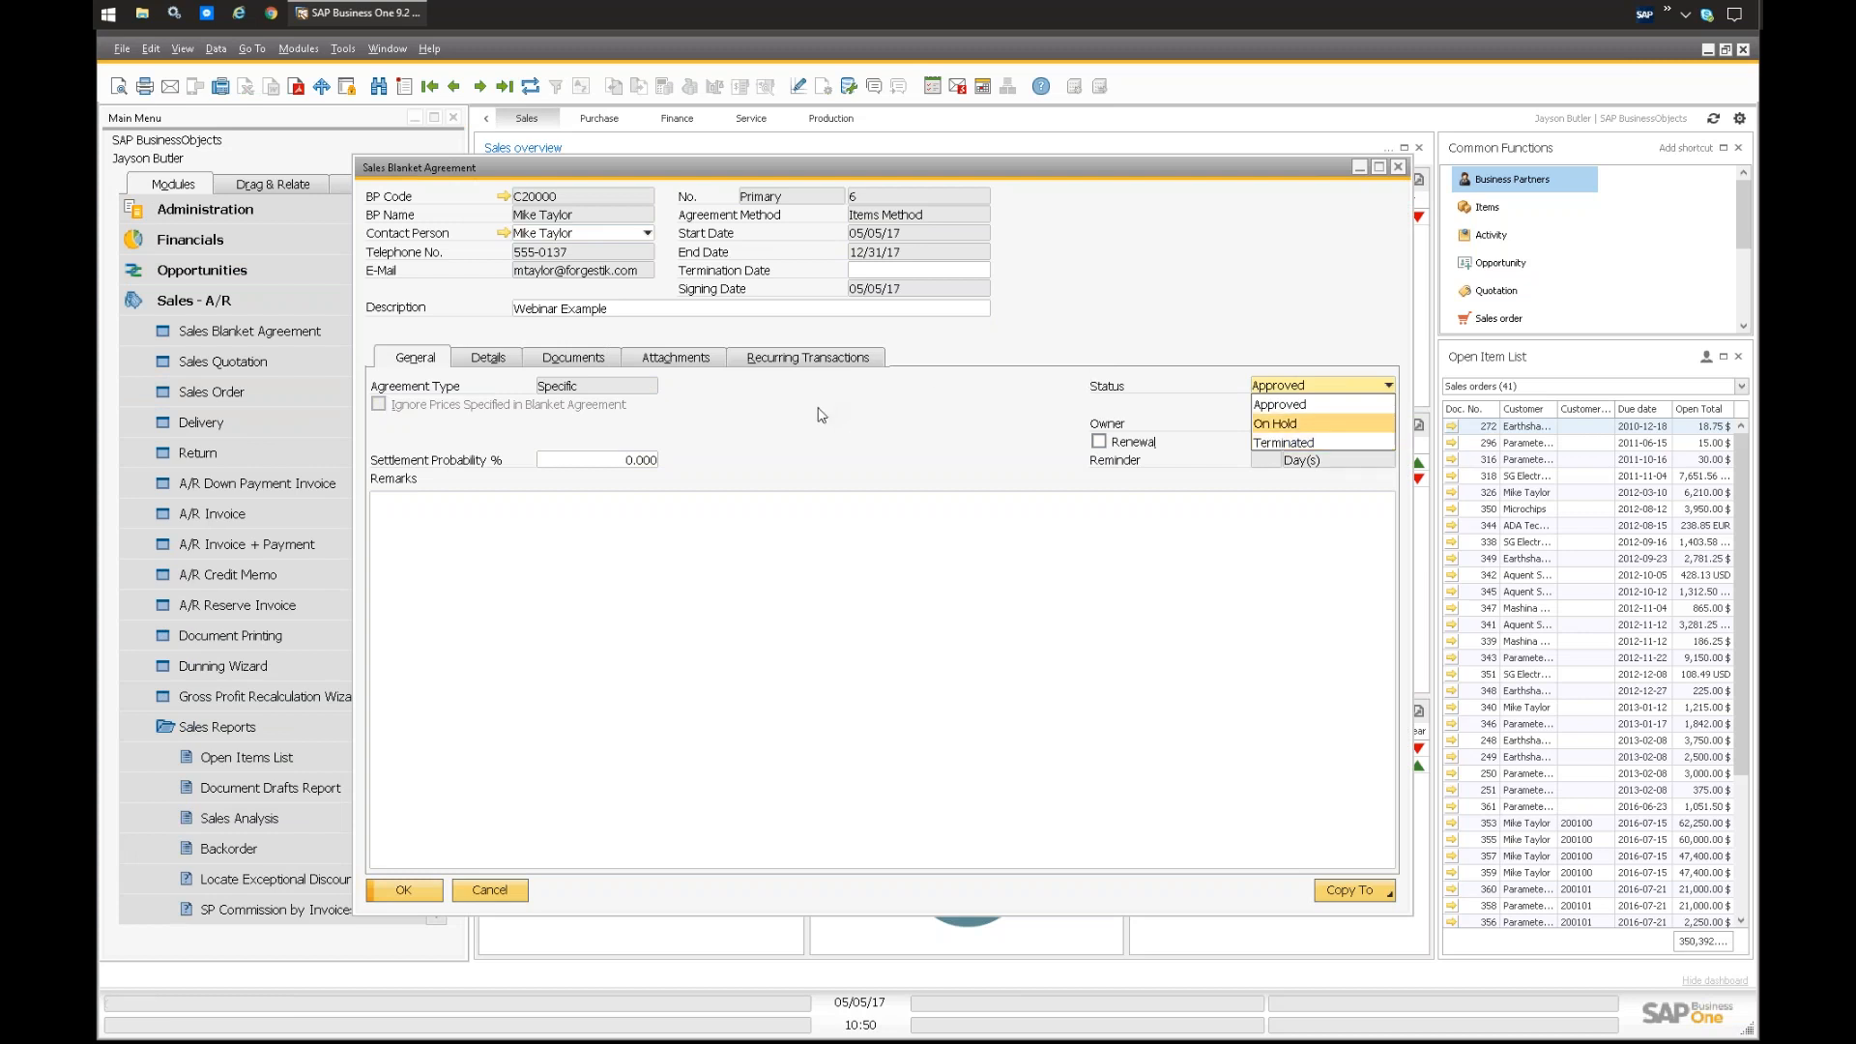
{"action": "left_click", "coordinate": [1299, 444]}
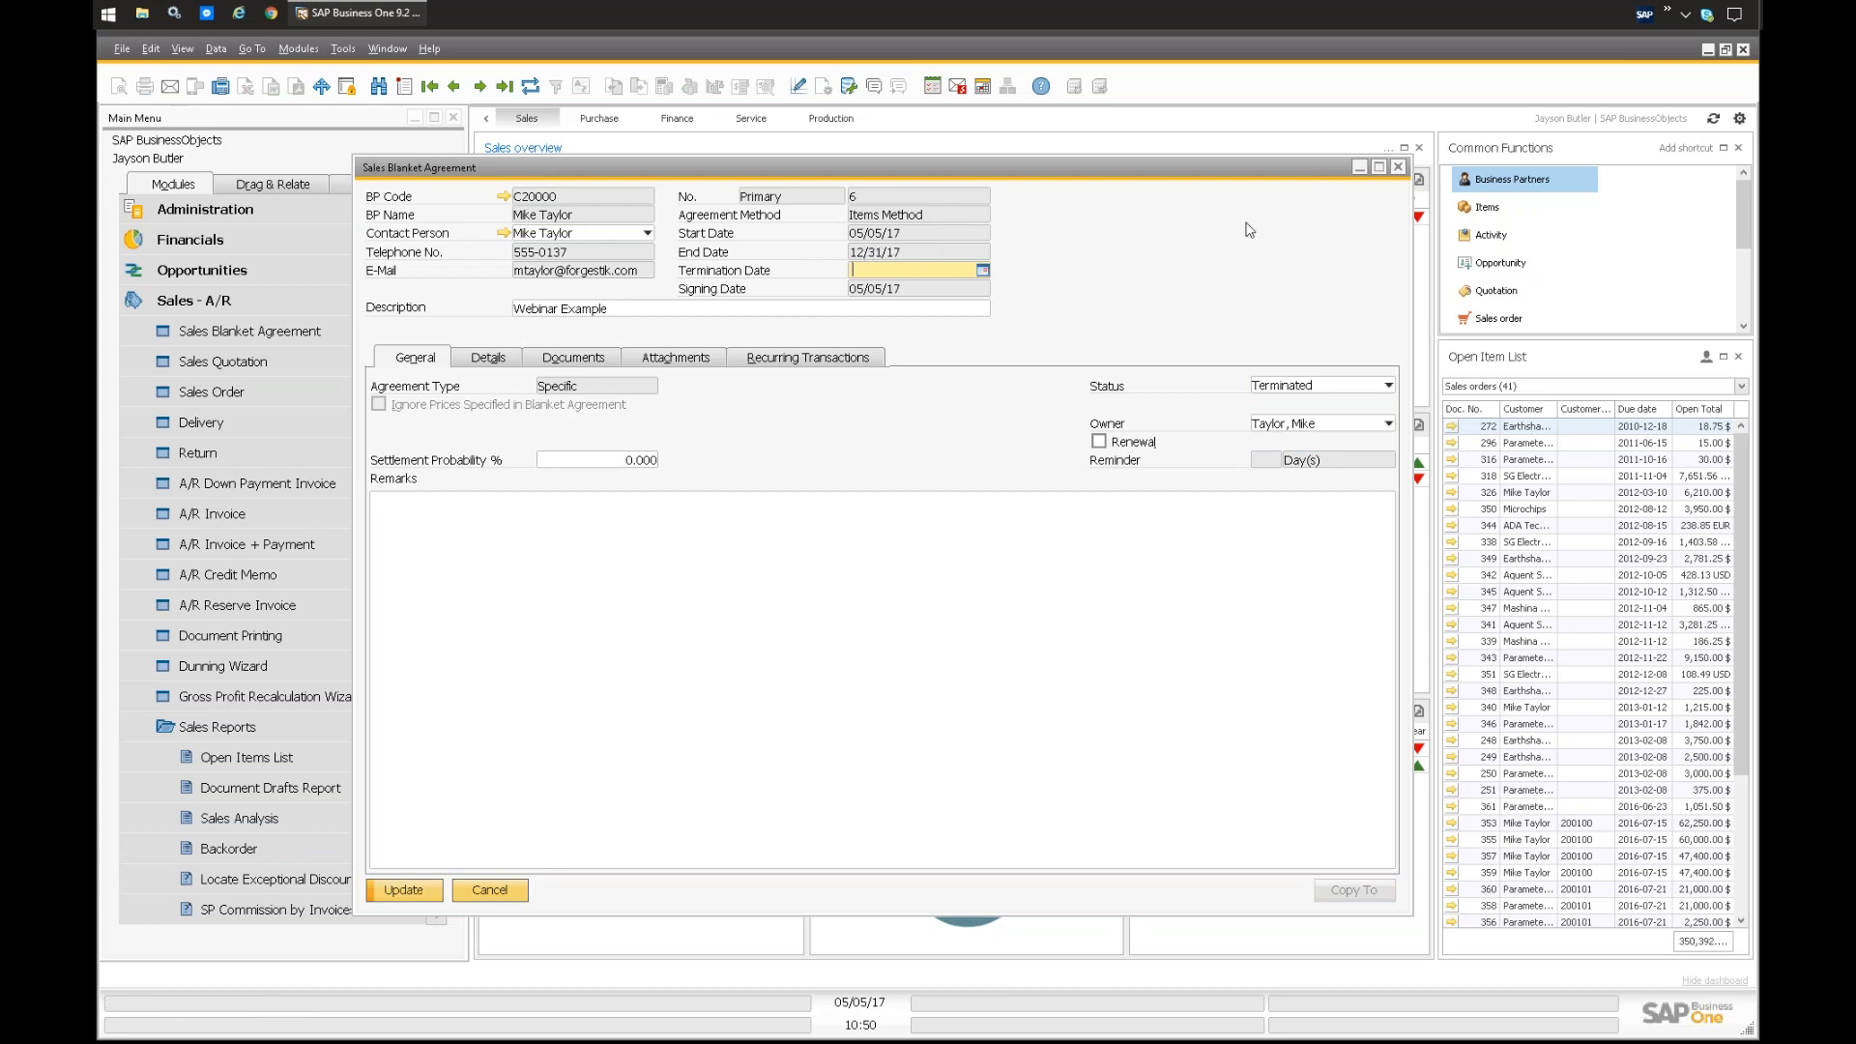
{"action": "left_click", "coordinate": [1398, 166]}
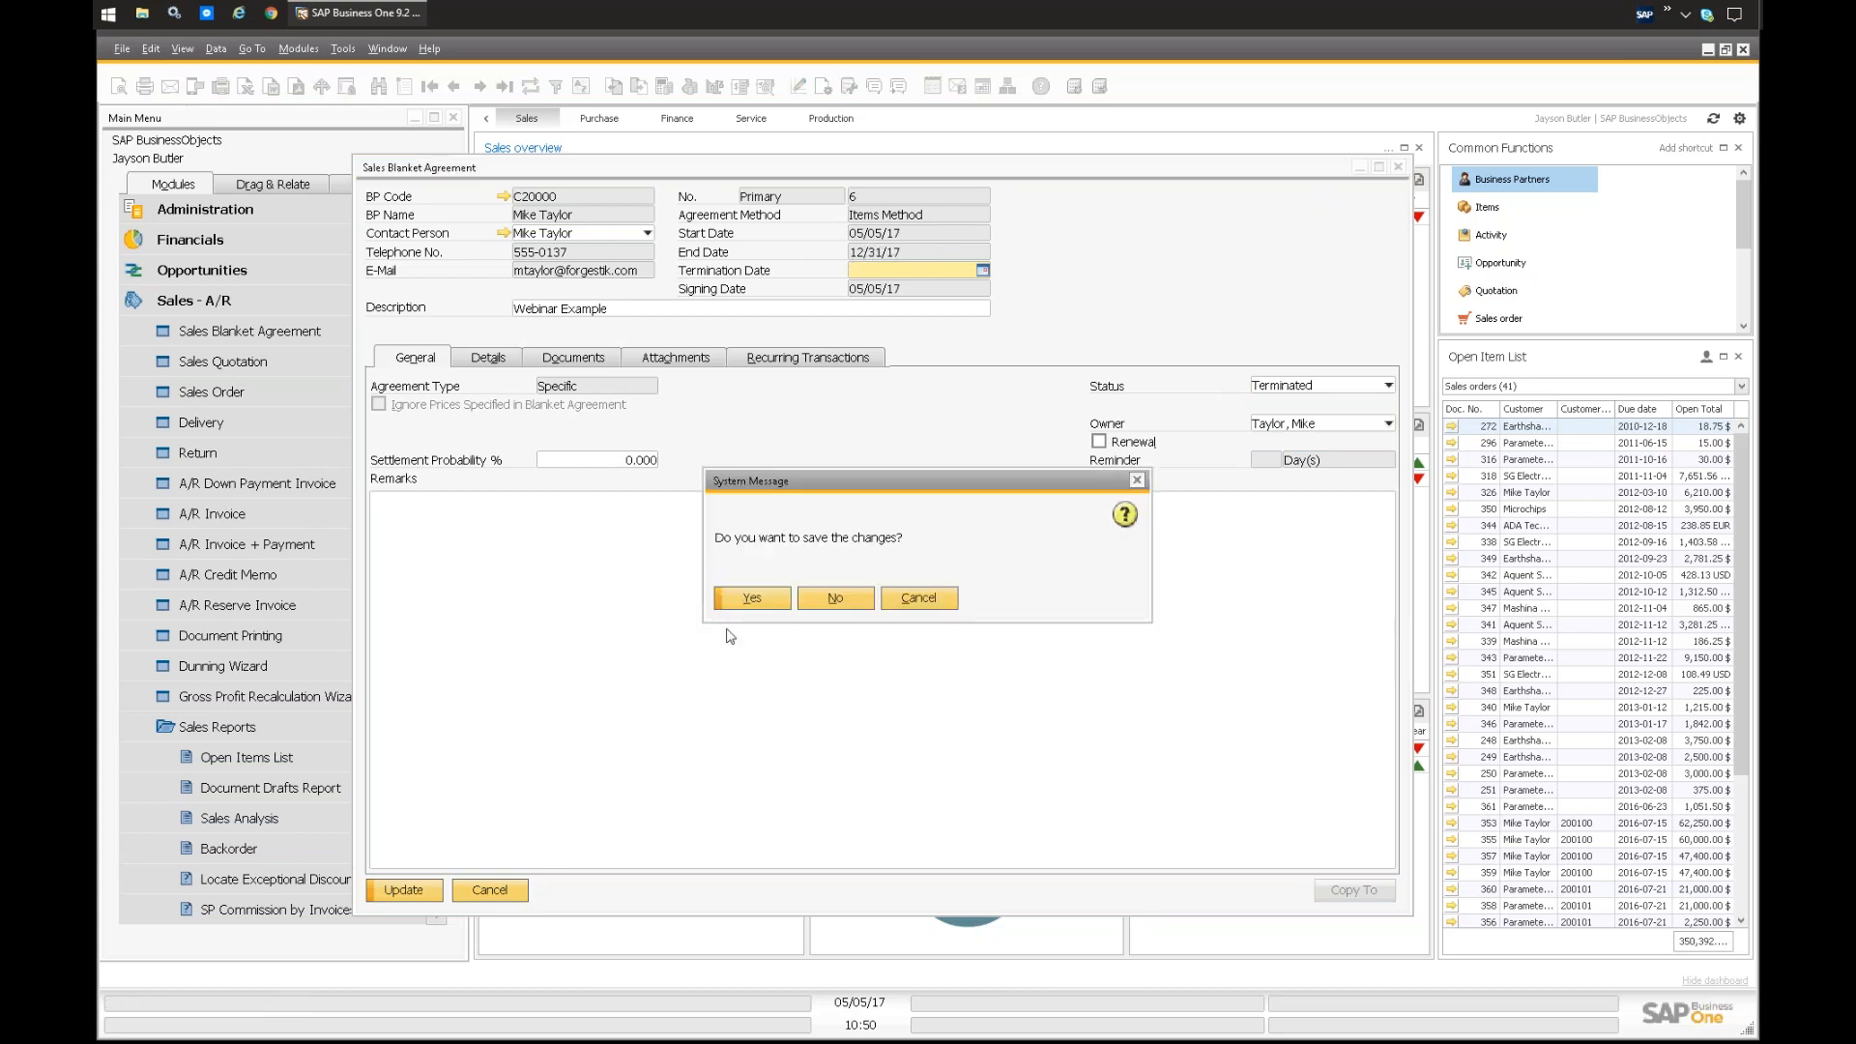
{"action": "left_click", "coordinate": [832, 599]}
Step: Reopen Sales Blanket Agreement, dismiss the chat notifications, and browse through the first and last records to agreement 5
{"action": "left_click", "coordinate": [191, 730]}
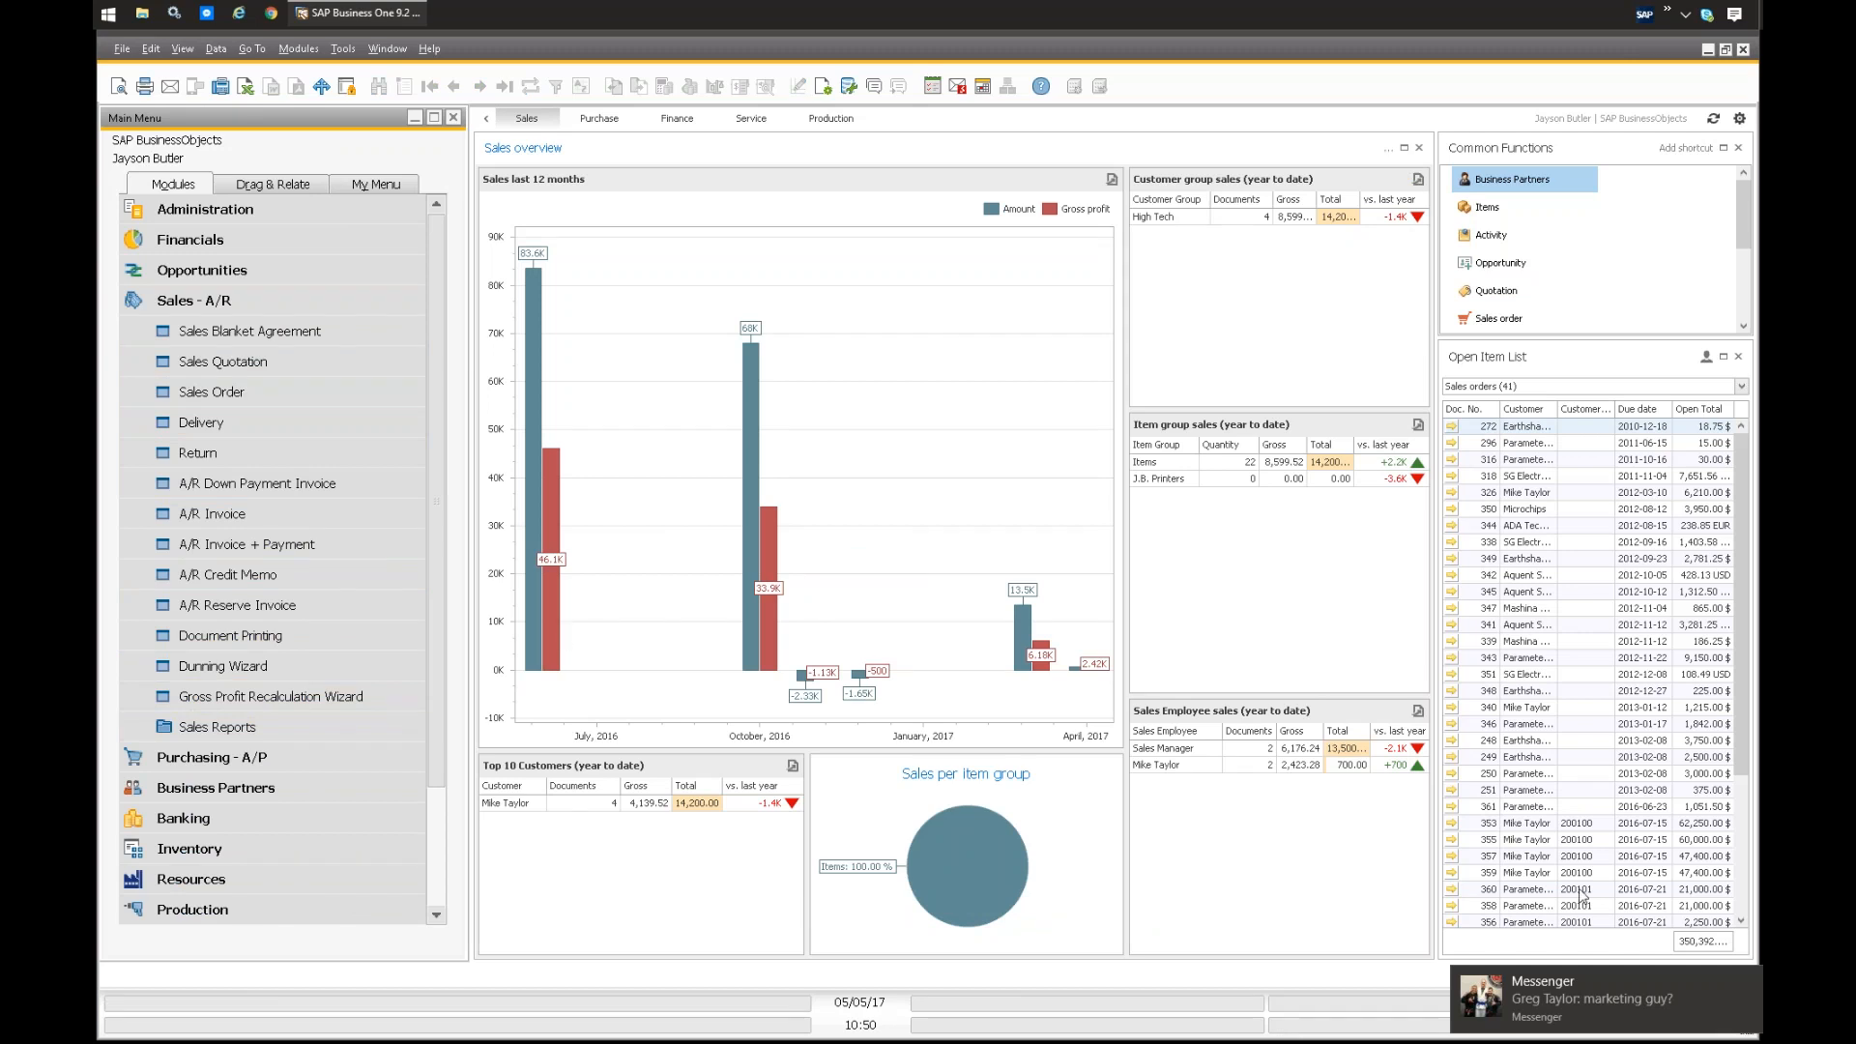
{"action": "left_click", "coordinate": [1748, 979]}
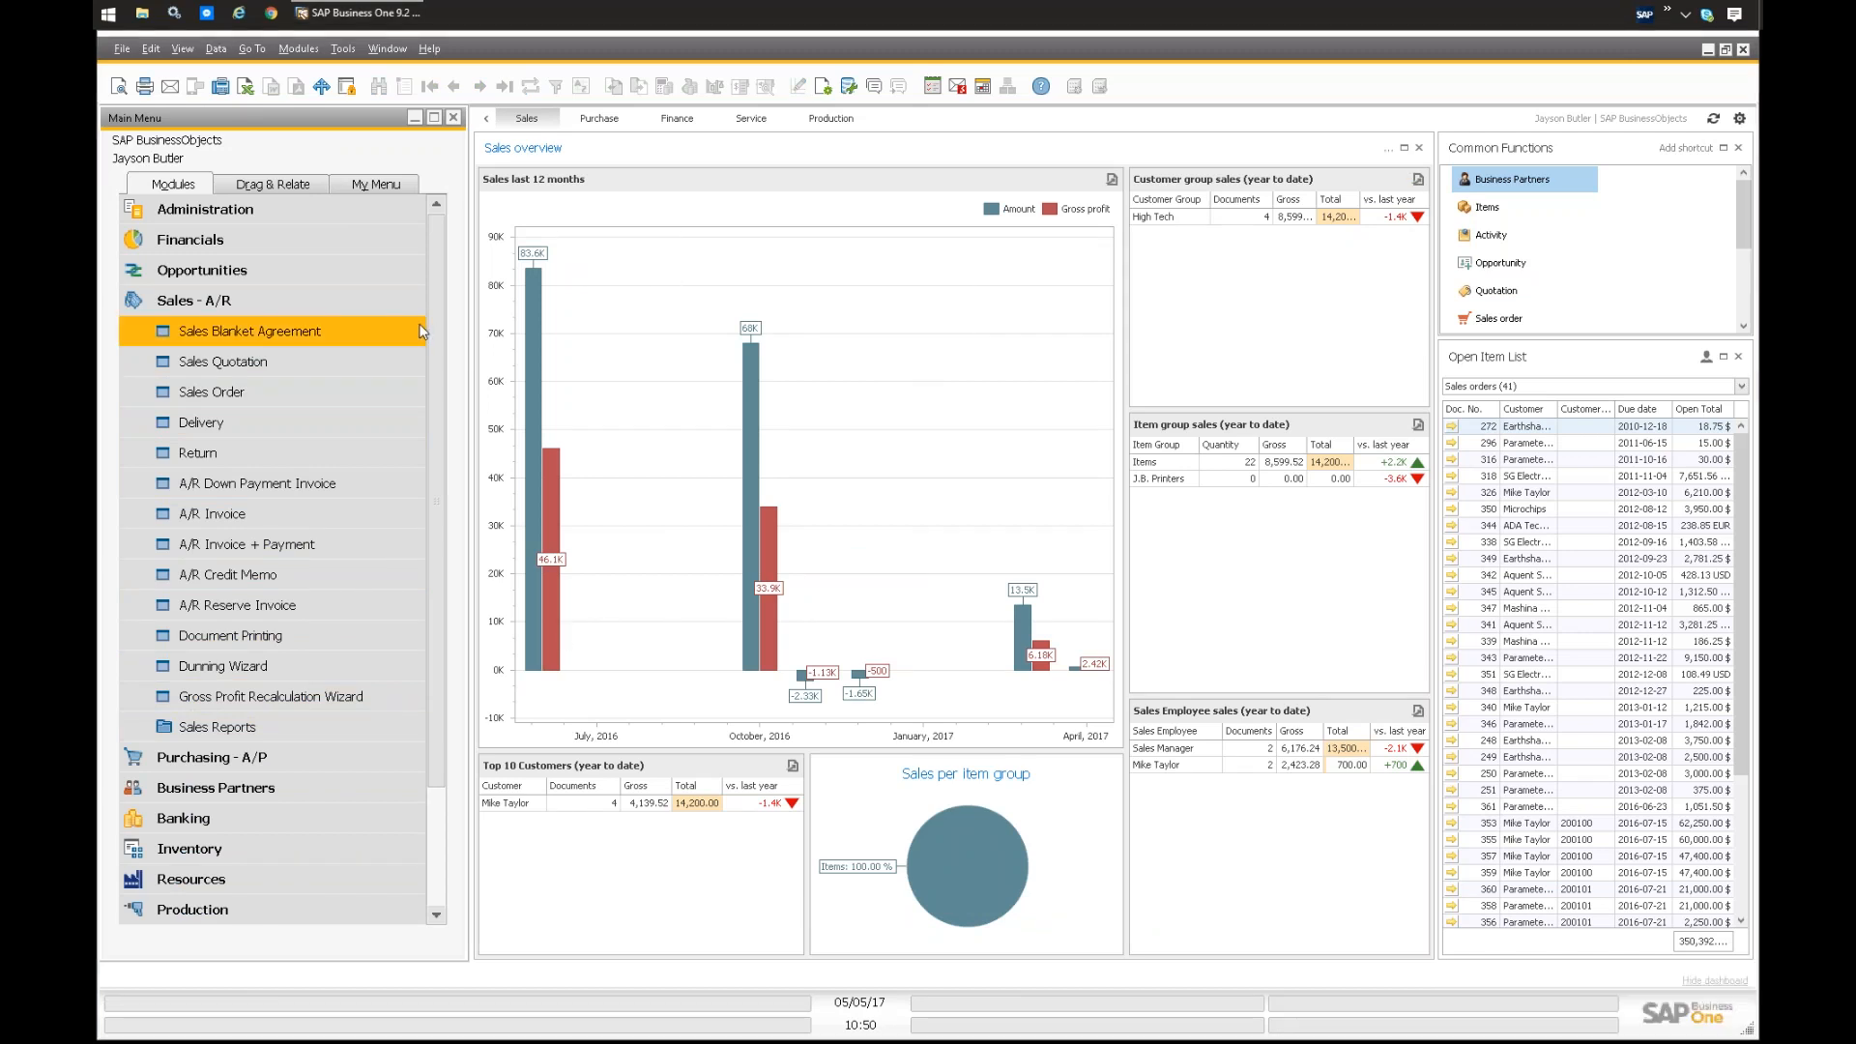
{"action": "left_click", "coordinate": [230, 334]}
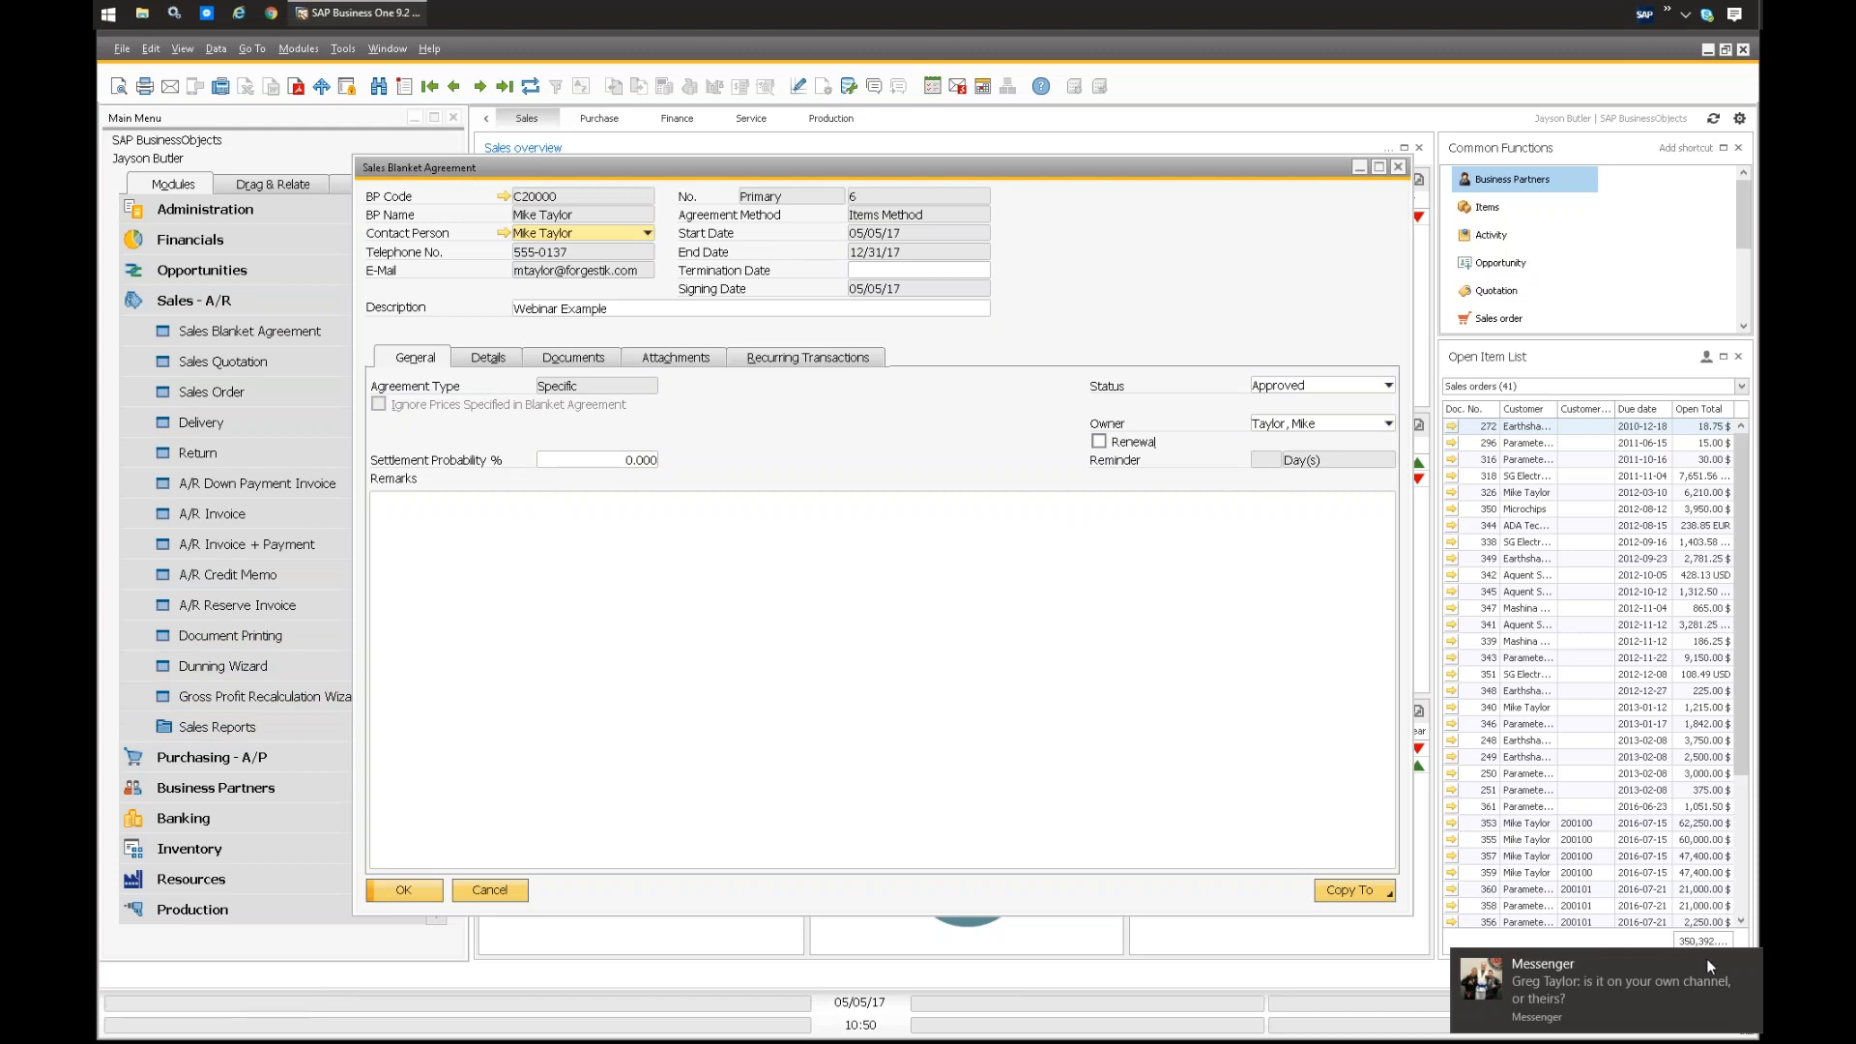
{"action": "left_click", "coordinate": [1750, 966]}
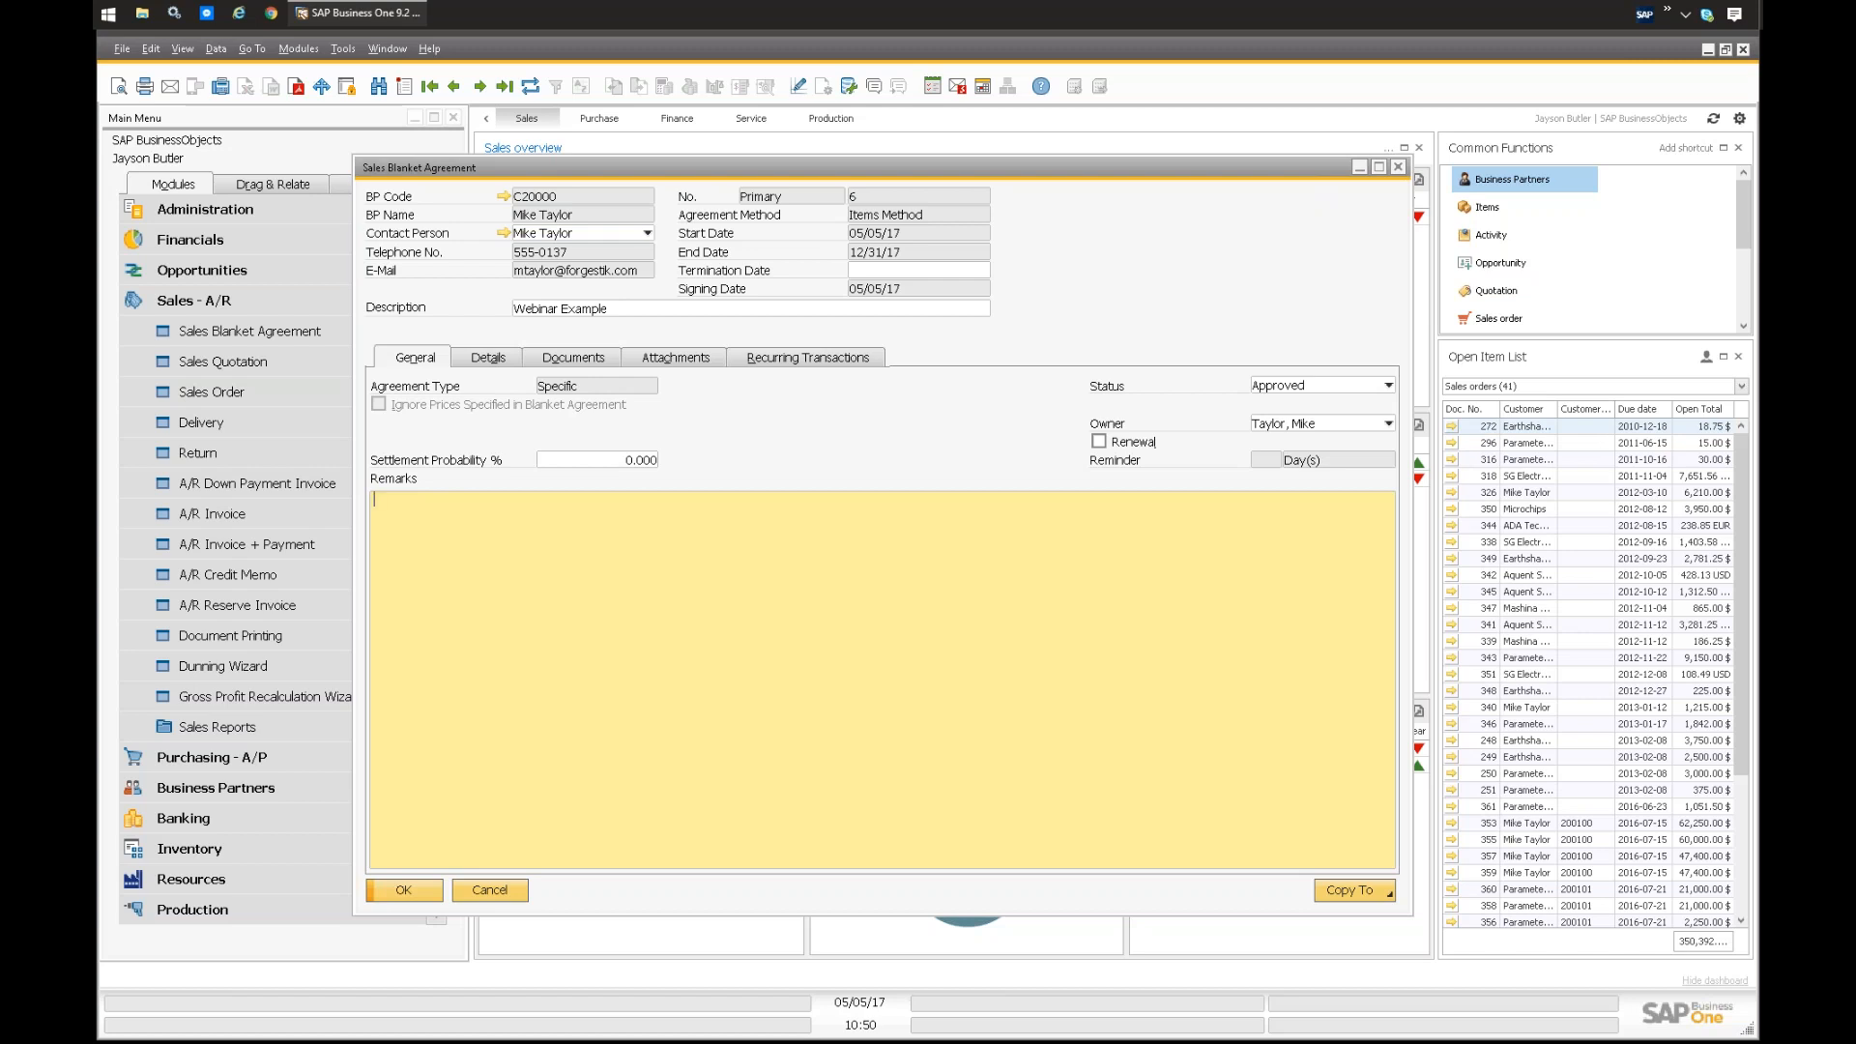
{"action": "left_click", "coordinate": [431, 89]}
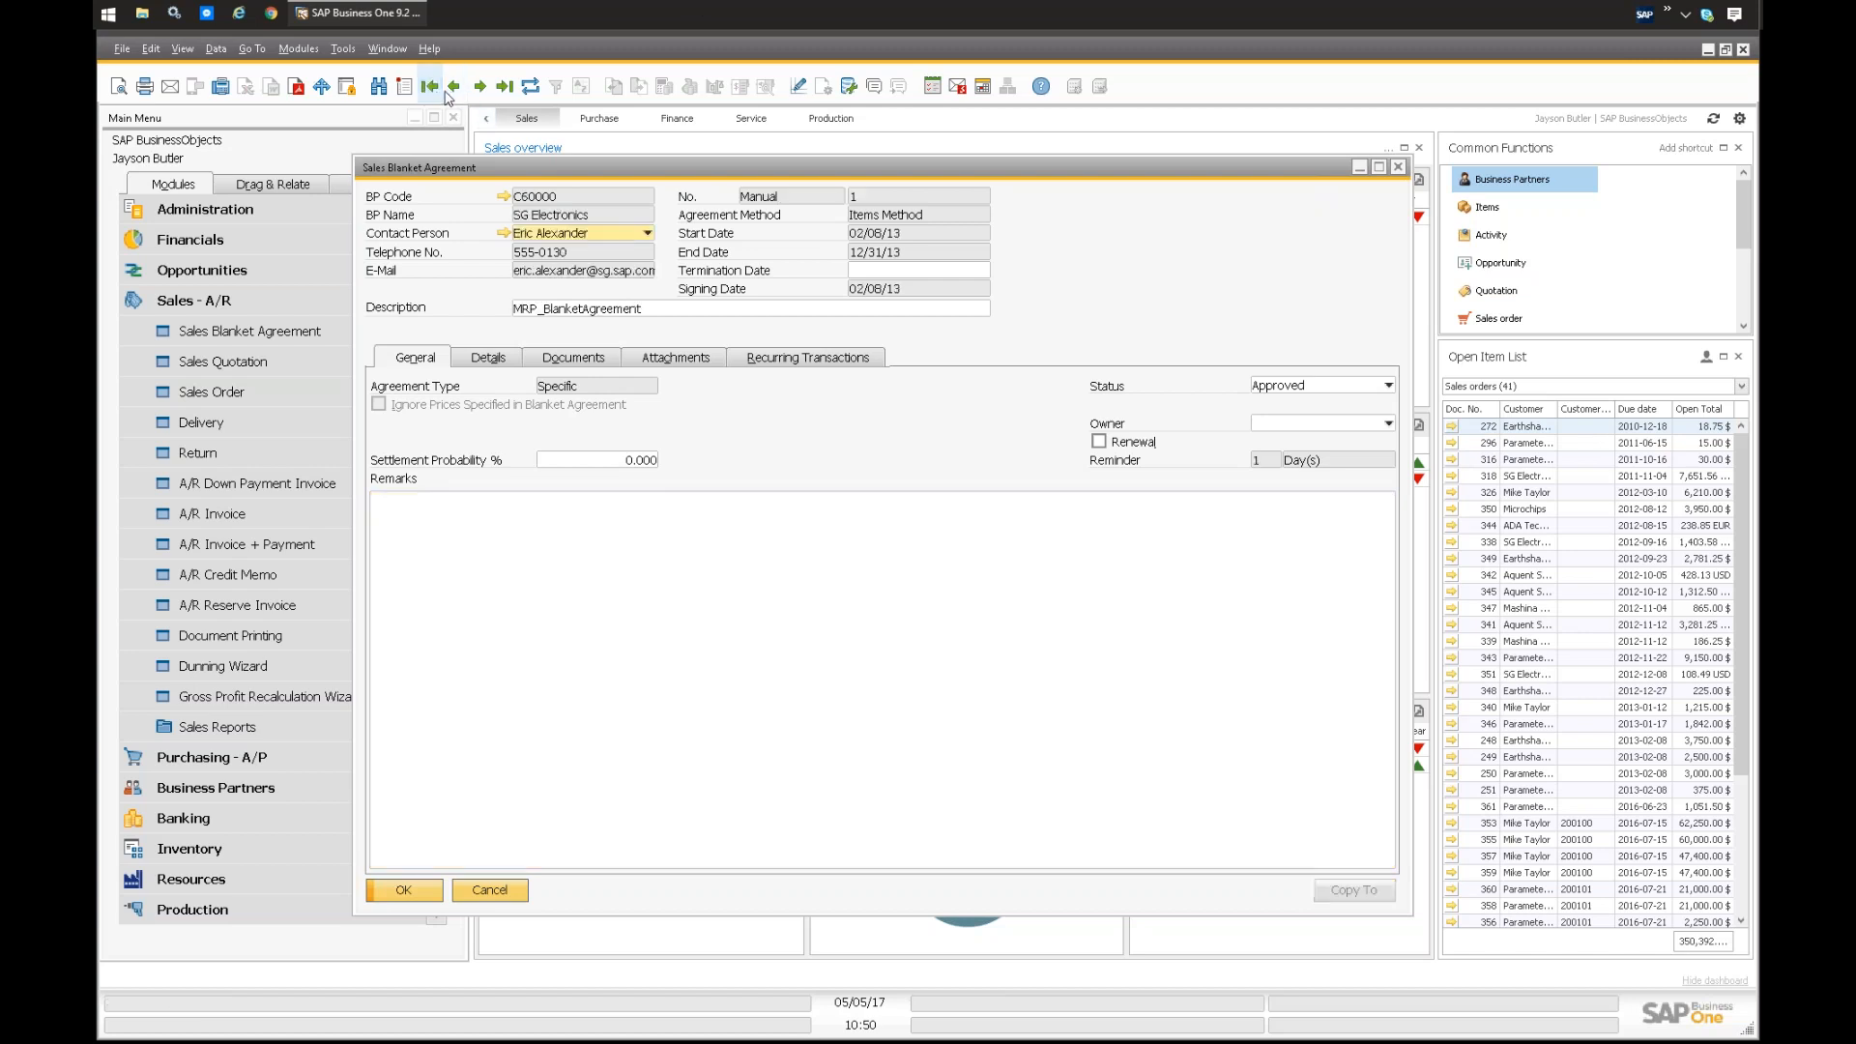
{"action": "left_click", "coordinate": [505, 89]}
{"action": "left_click", "coordinate": [453, 86]}
Step: Review the terminated agreement's available actions, general data, item details and linked documents
{"action": "right_click", "coordinate": [1049, 301]}
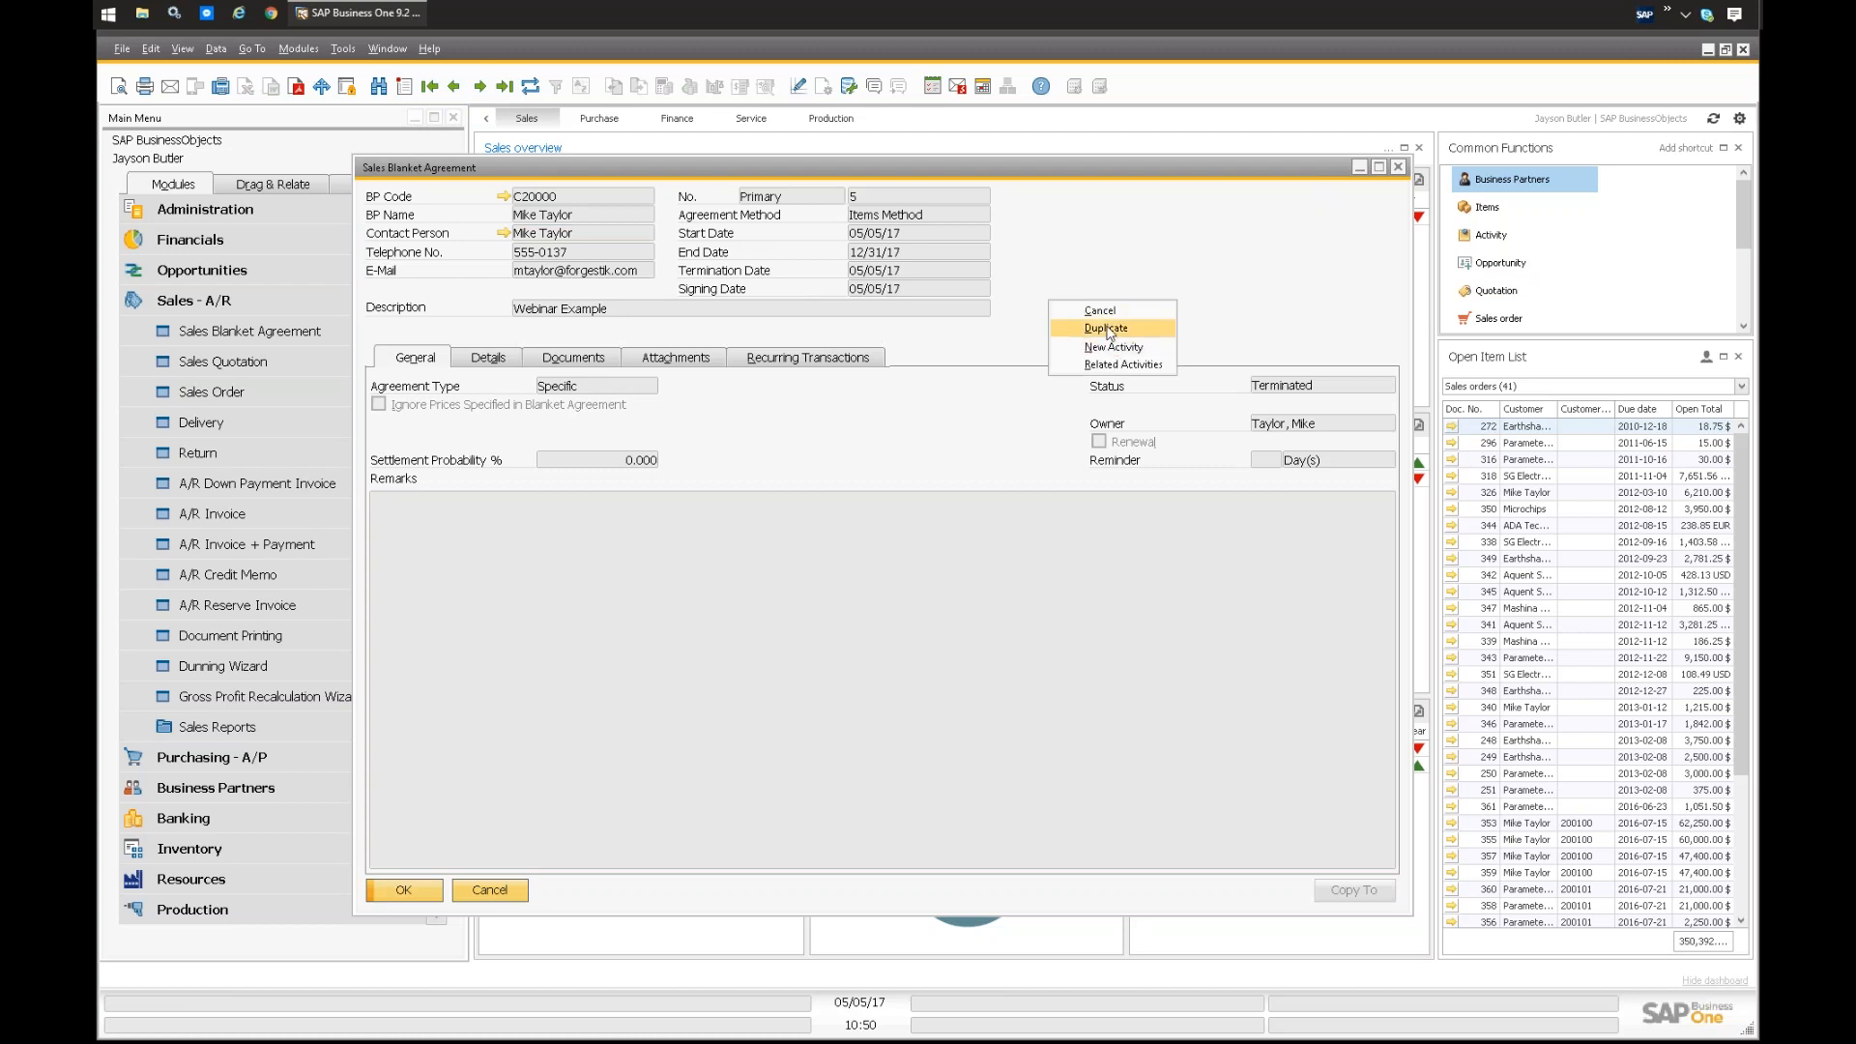
{"action": "left_click", "coordinate": [1095, 273]}
{"action": "left_click", "coordinate": [489, 356]}
{"action": "left_click", "coordinate": [421, 359]}
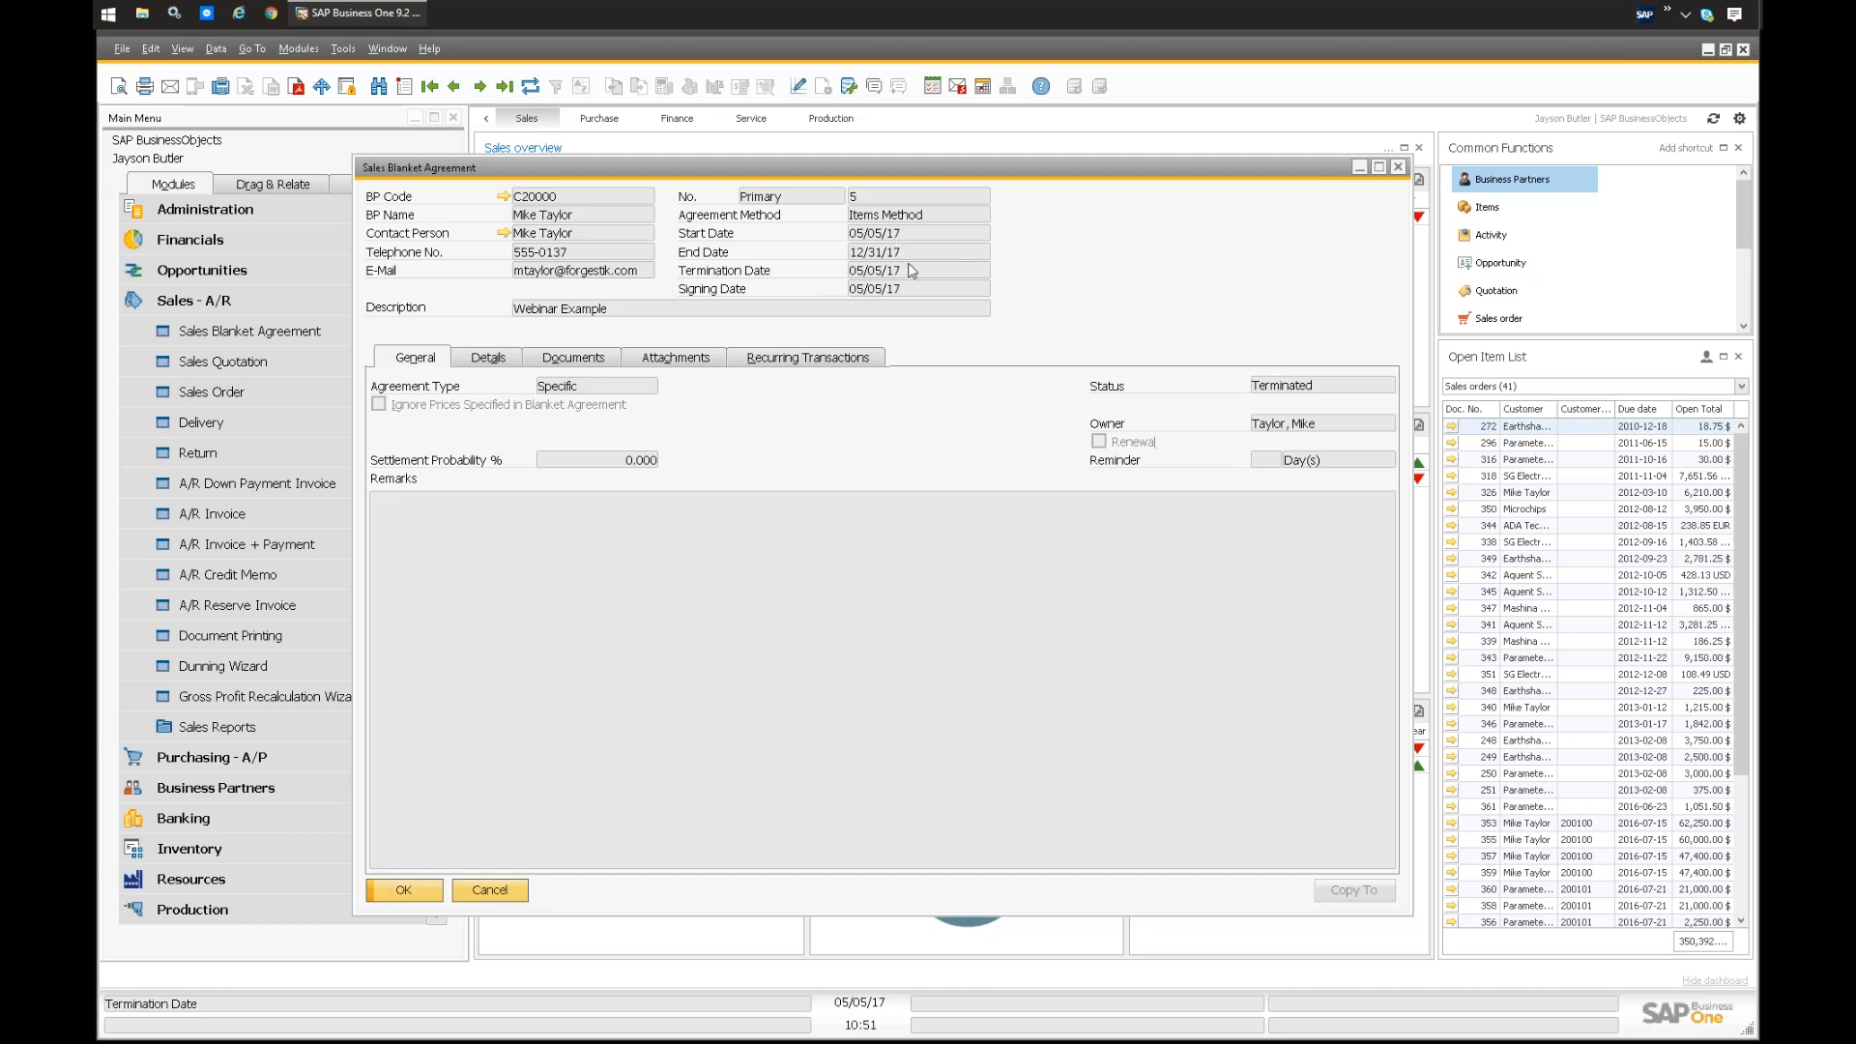
{"action": "left_click", "coordinate": [489, 358]}
{"action": "left_click", "coordinate": [573, 358]}
{"action": "left_click", "coordinate": [482, 360]}
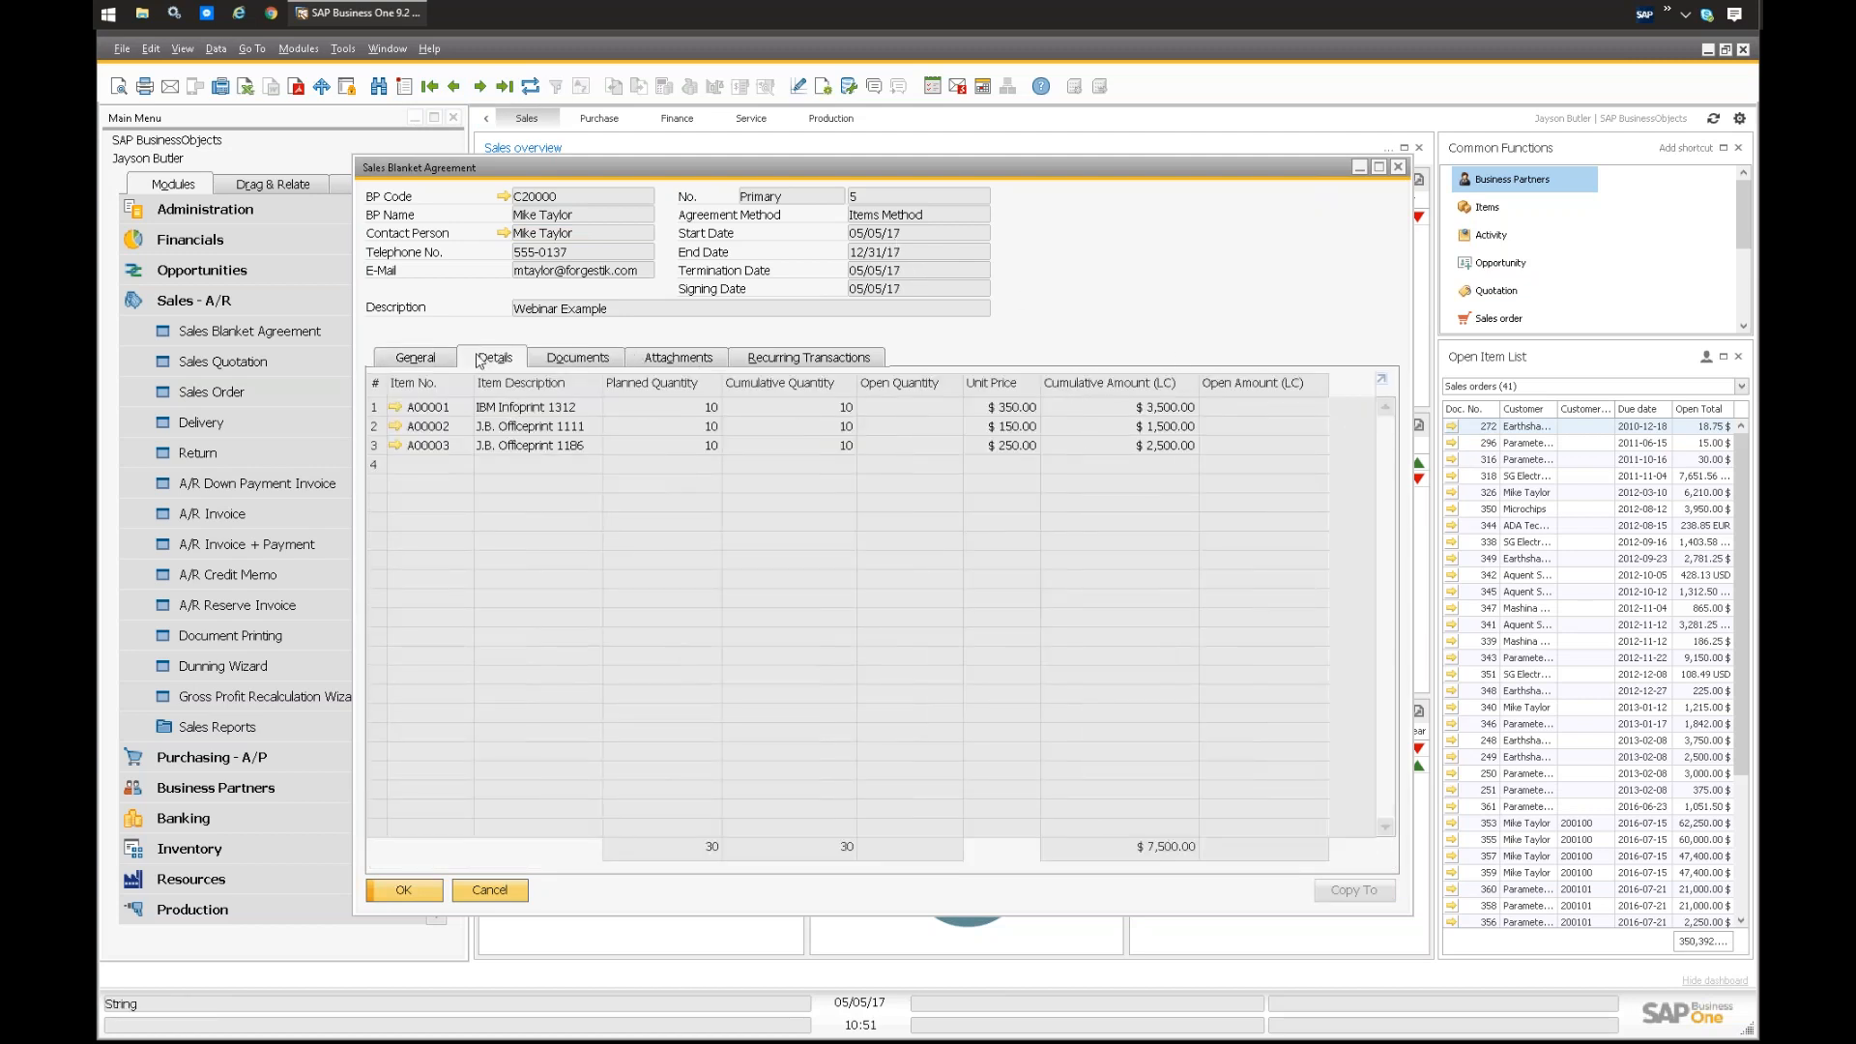
{"action": "left_click", "coordinate": [398, 360]}
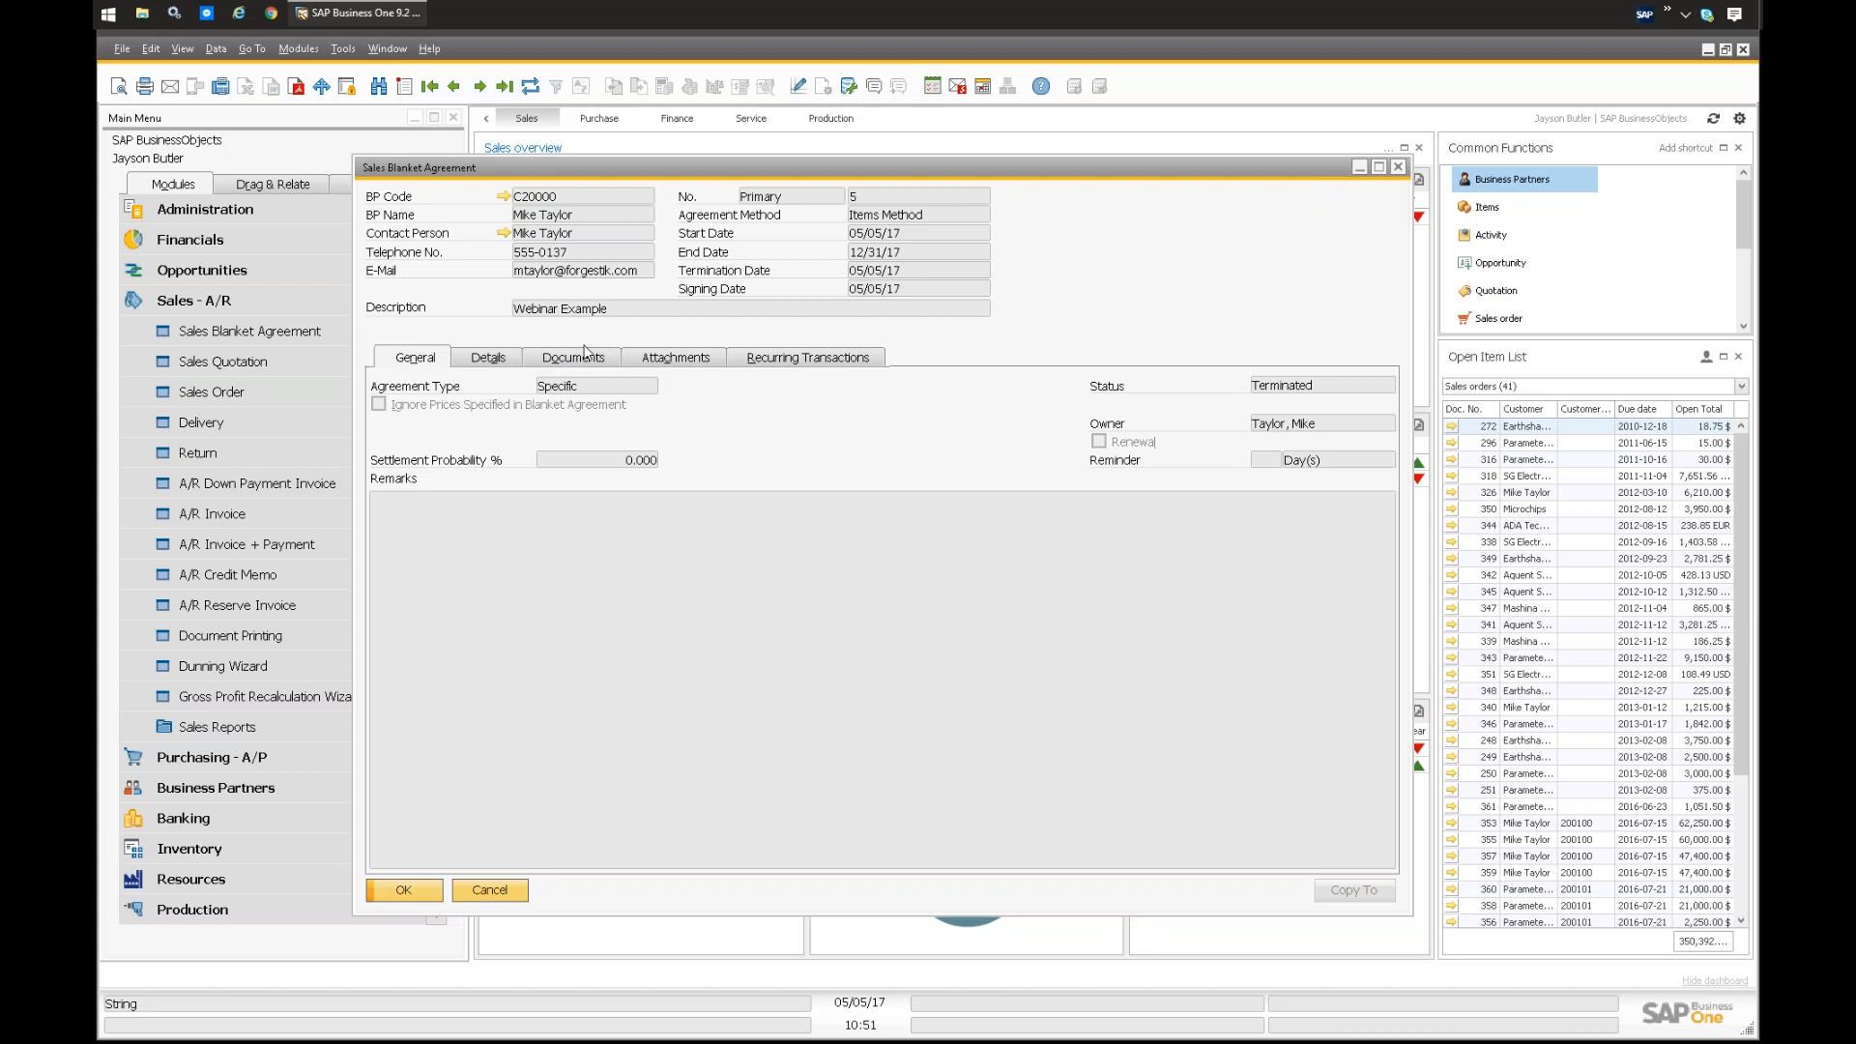
Step: Go to the last blanket agreement, try updating its status to On Hold, and decline the confirmation
{"action": "left_click", "coordinate": [504, 86]}
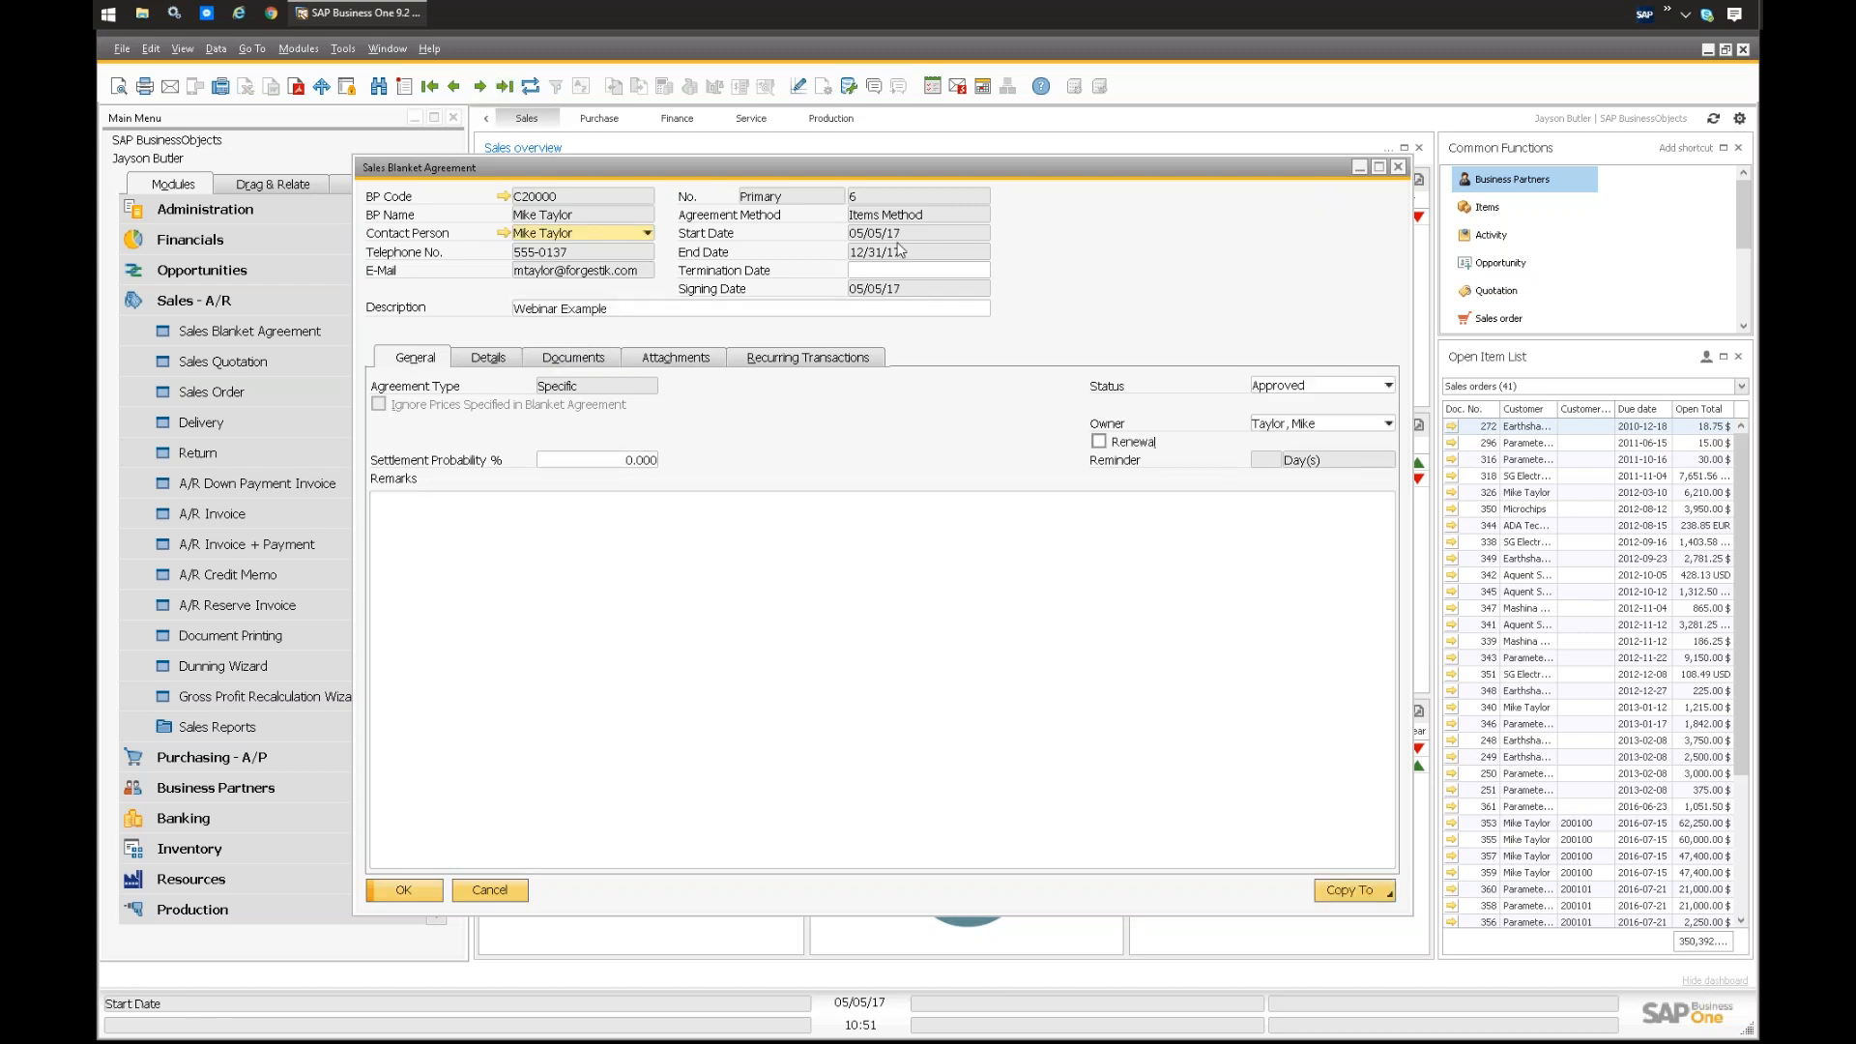
{"action": "left_click", "coordinate": [1320, 388]}
{"action": "left_click", "coordinate": [1288, 423]}
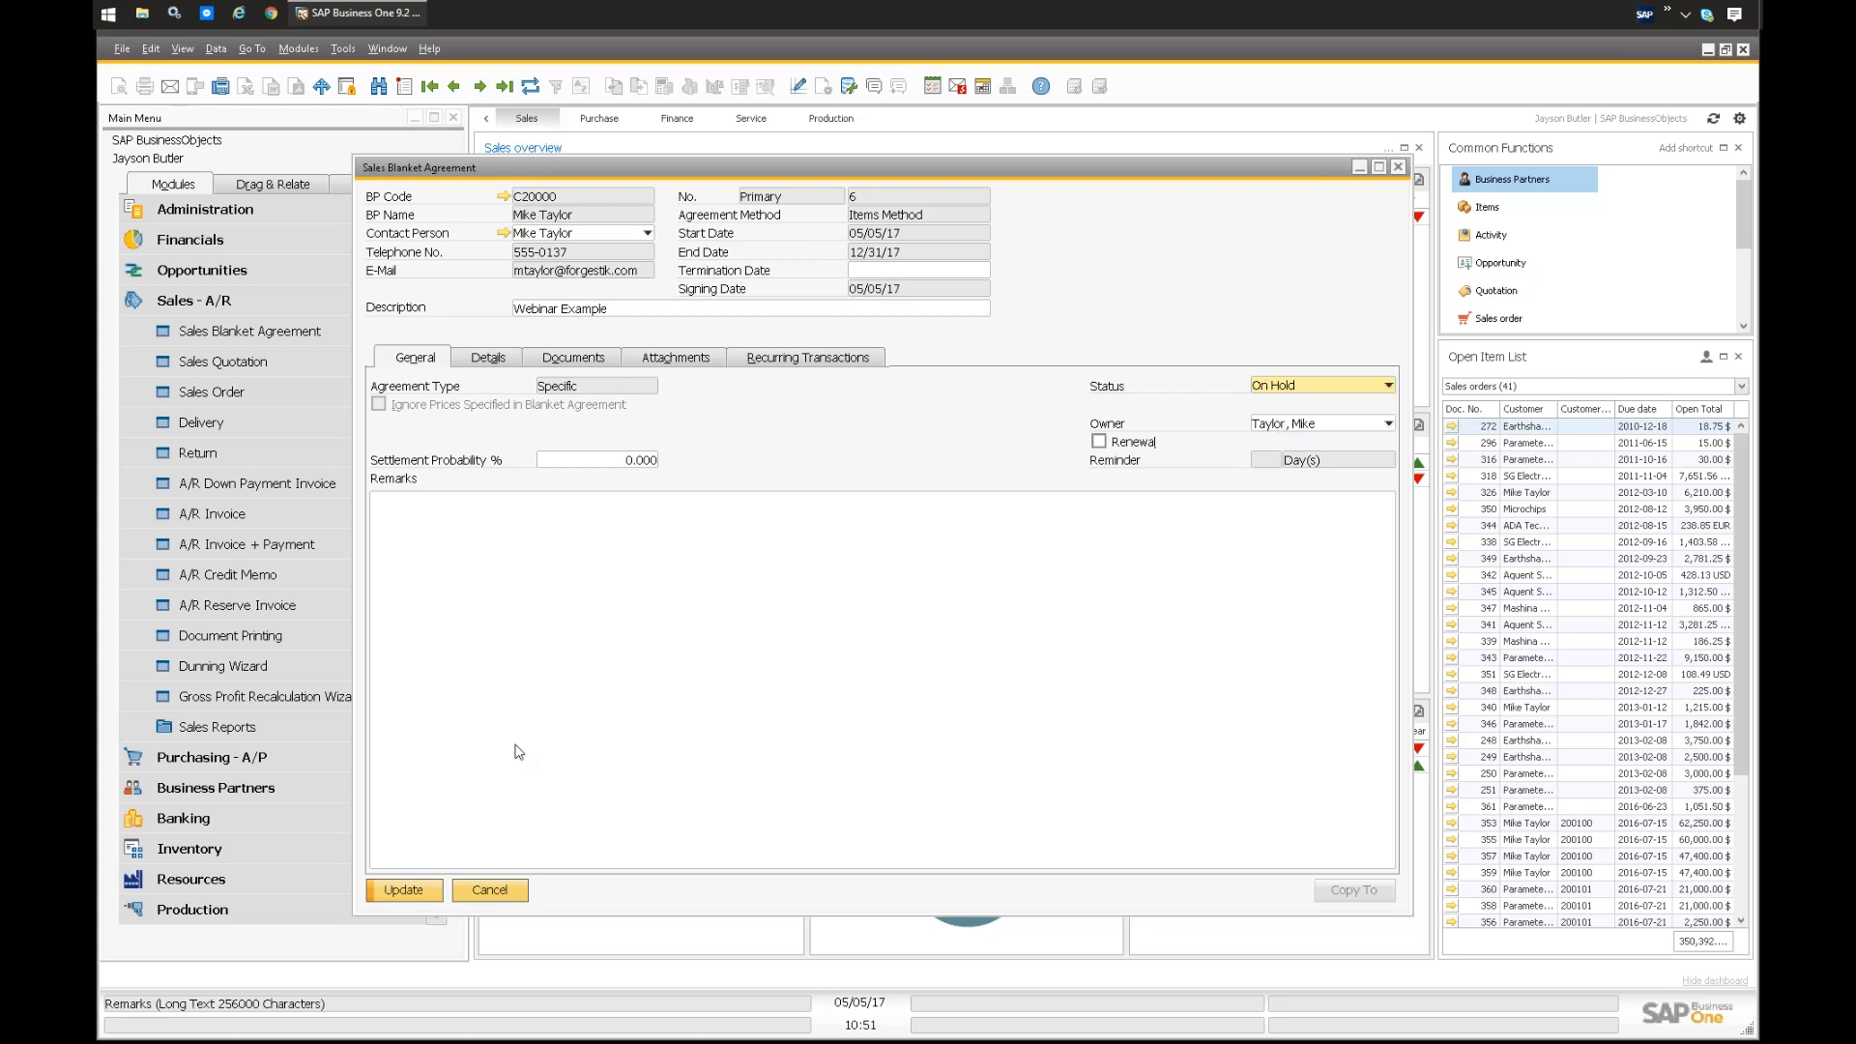
{"action": "left_click", "coordinate": [417, 890]}
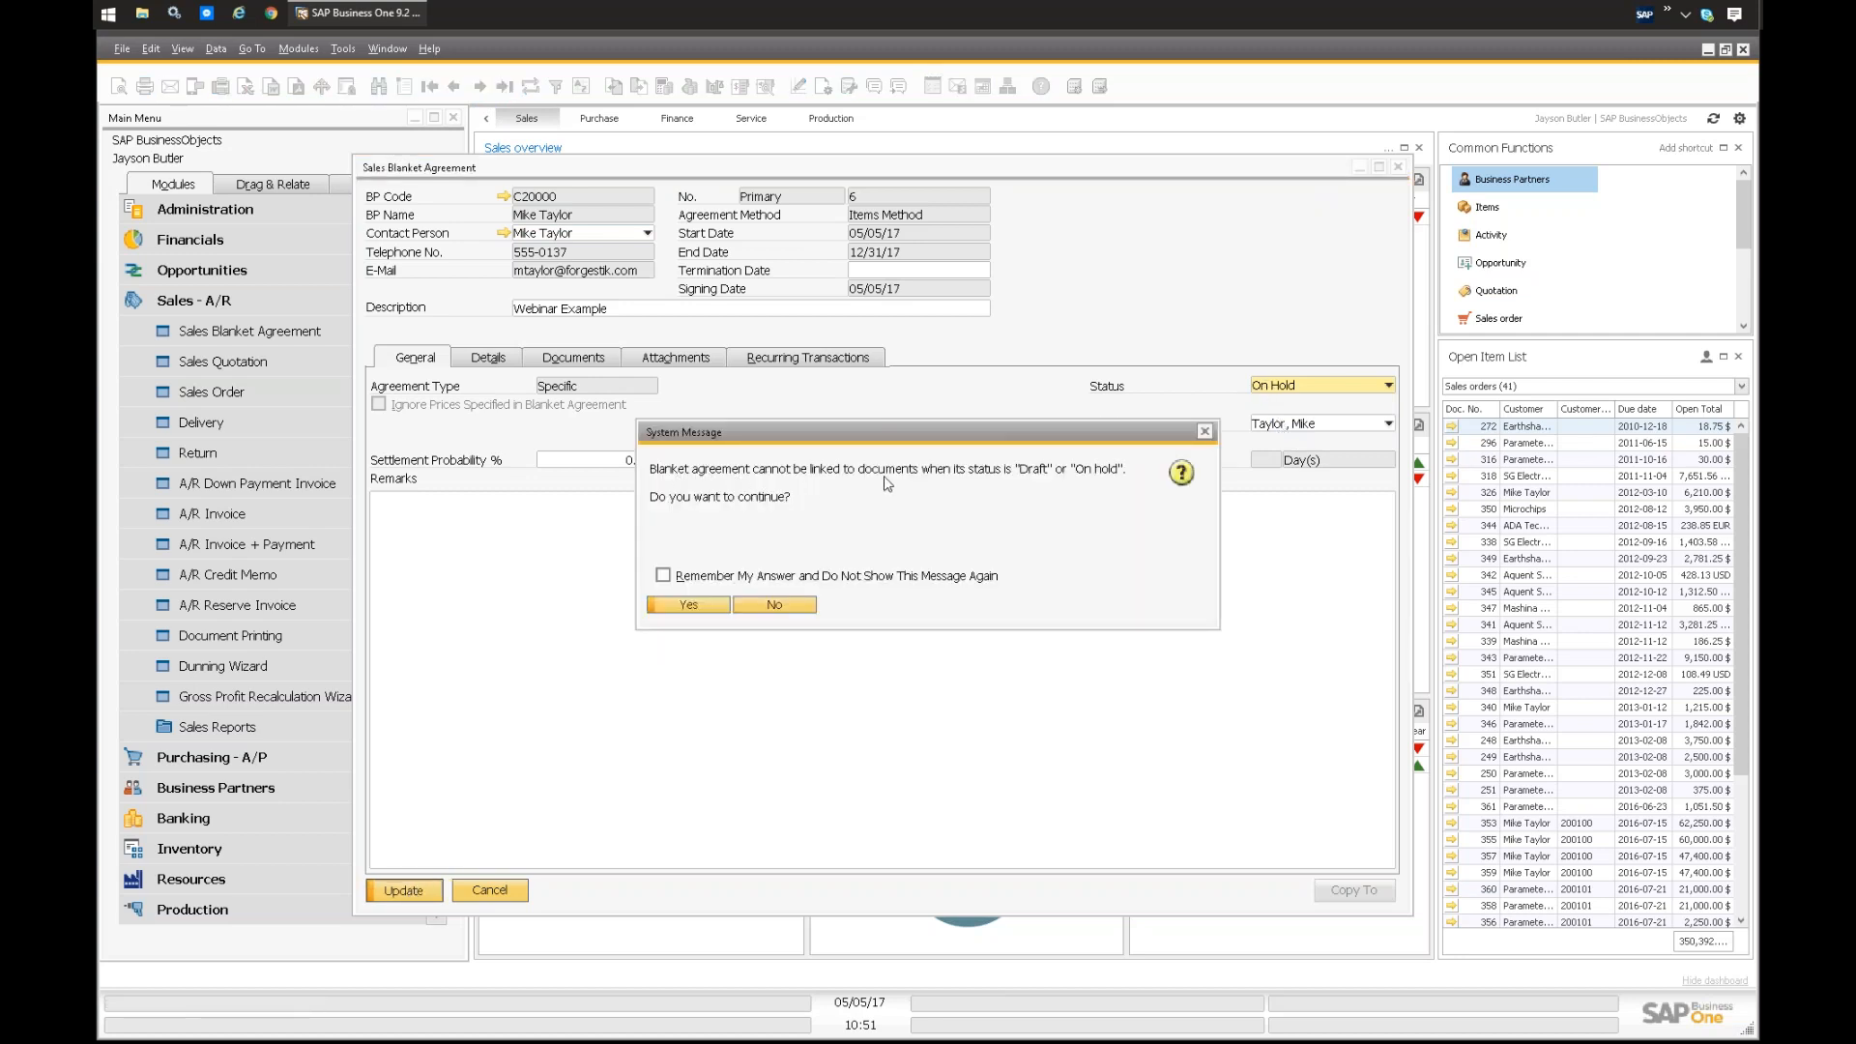
{"action": "left_click", "coordinate": [773, 606]}
Step: Set the blanket agreement's status back to Approved and update the record
{"action": "left_click", "coordinate": [1295, 385]}
{"action": "left_click", "coordinate": [1276, 404]}
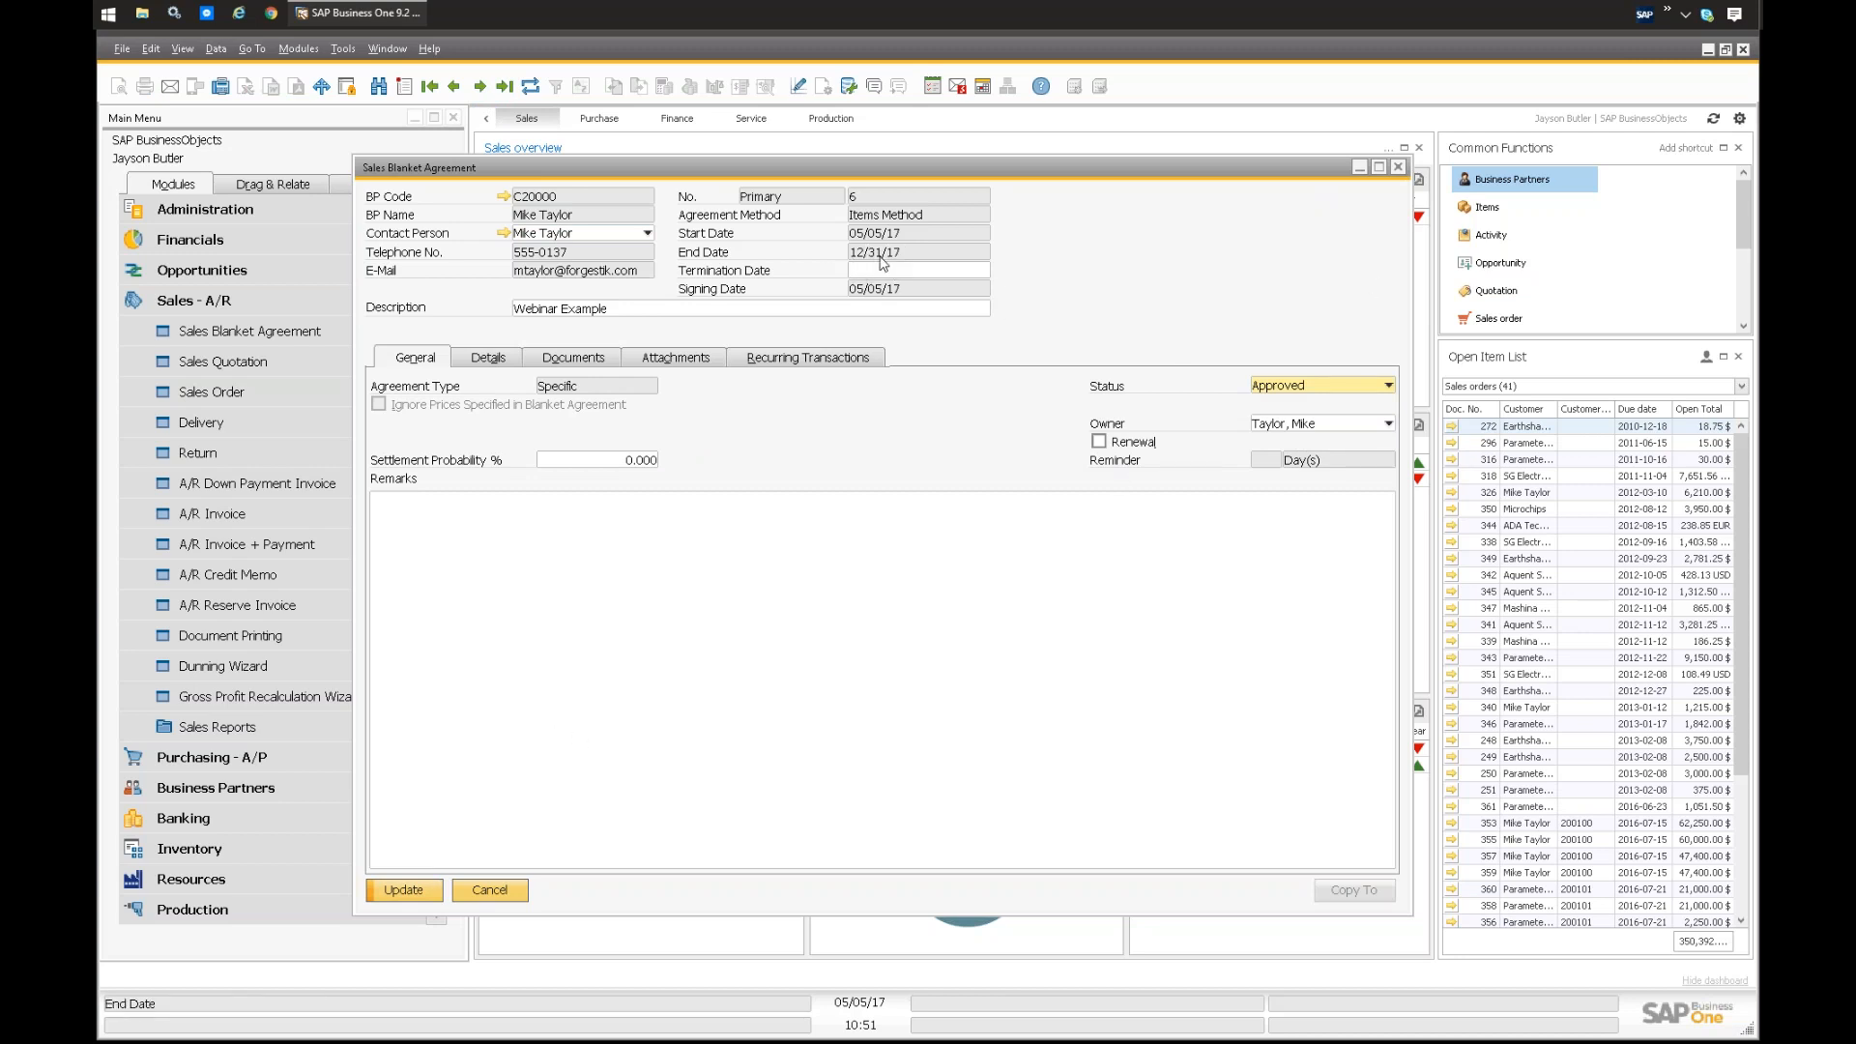
{"action": "left_click", "coordinate": [407, 893]}
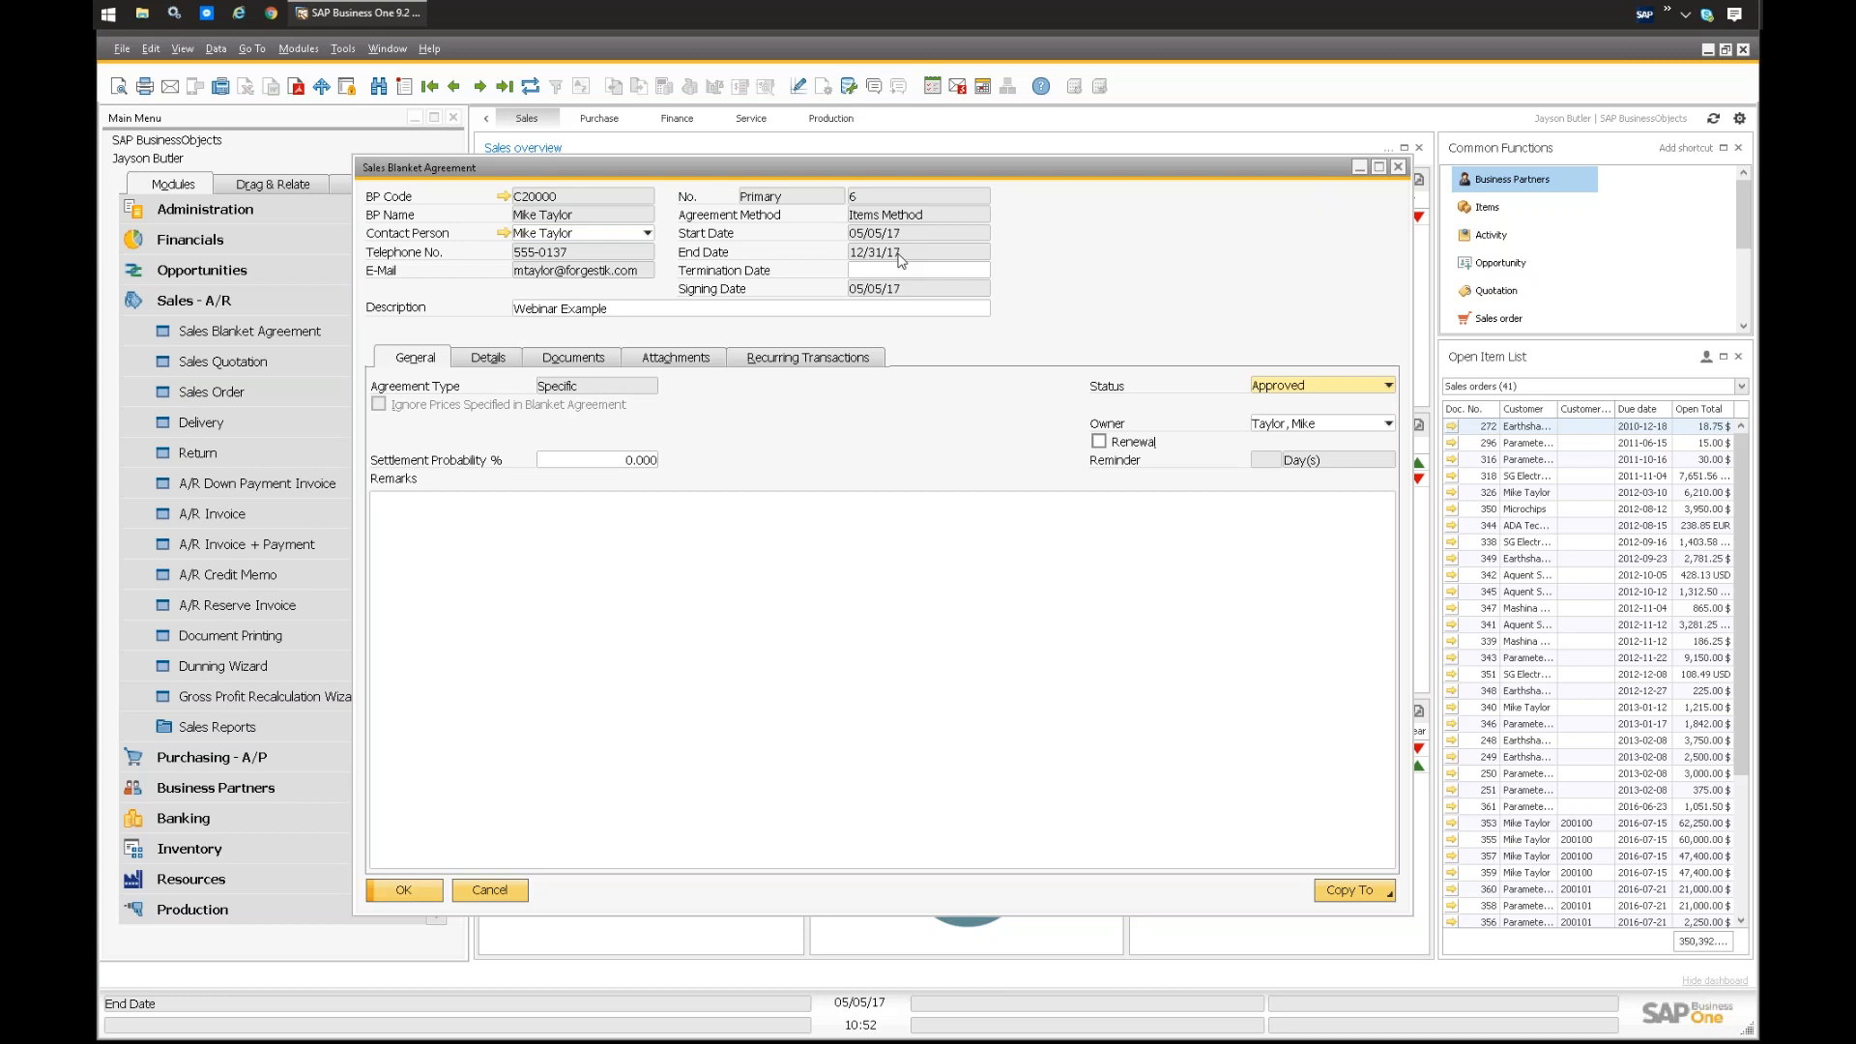
Step: Move the Sales Blanket Agreement window clear of the module list, collapse the sales module, and look through the Service module's entries
{"action": "left_click_drag", "start_coordinate": [936, 171], "coordinate": [1051, 185]}
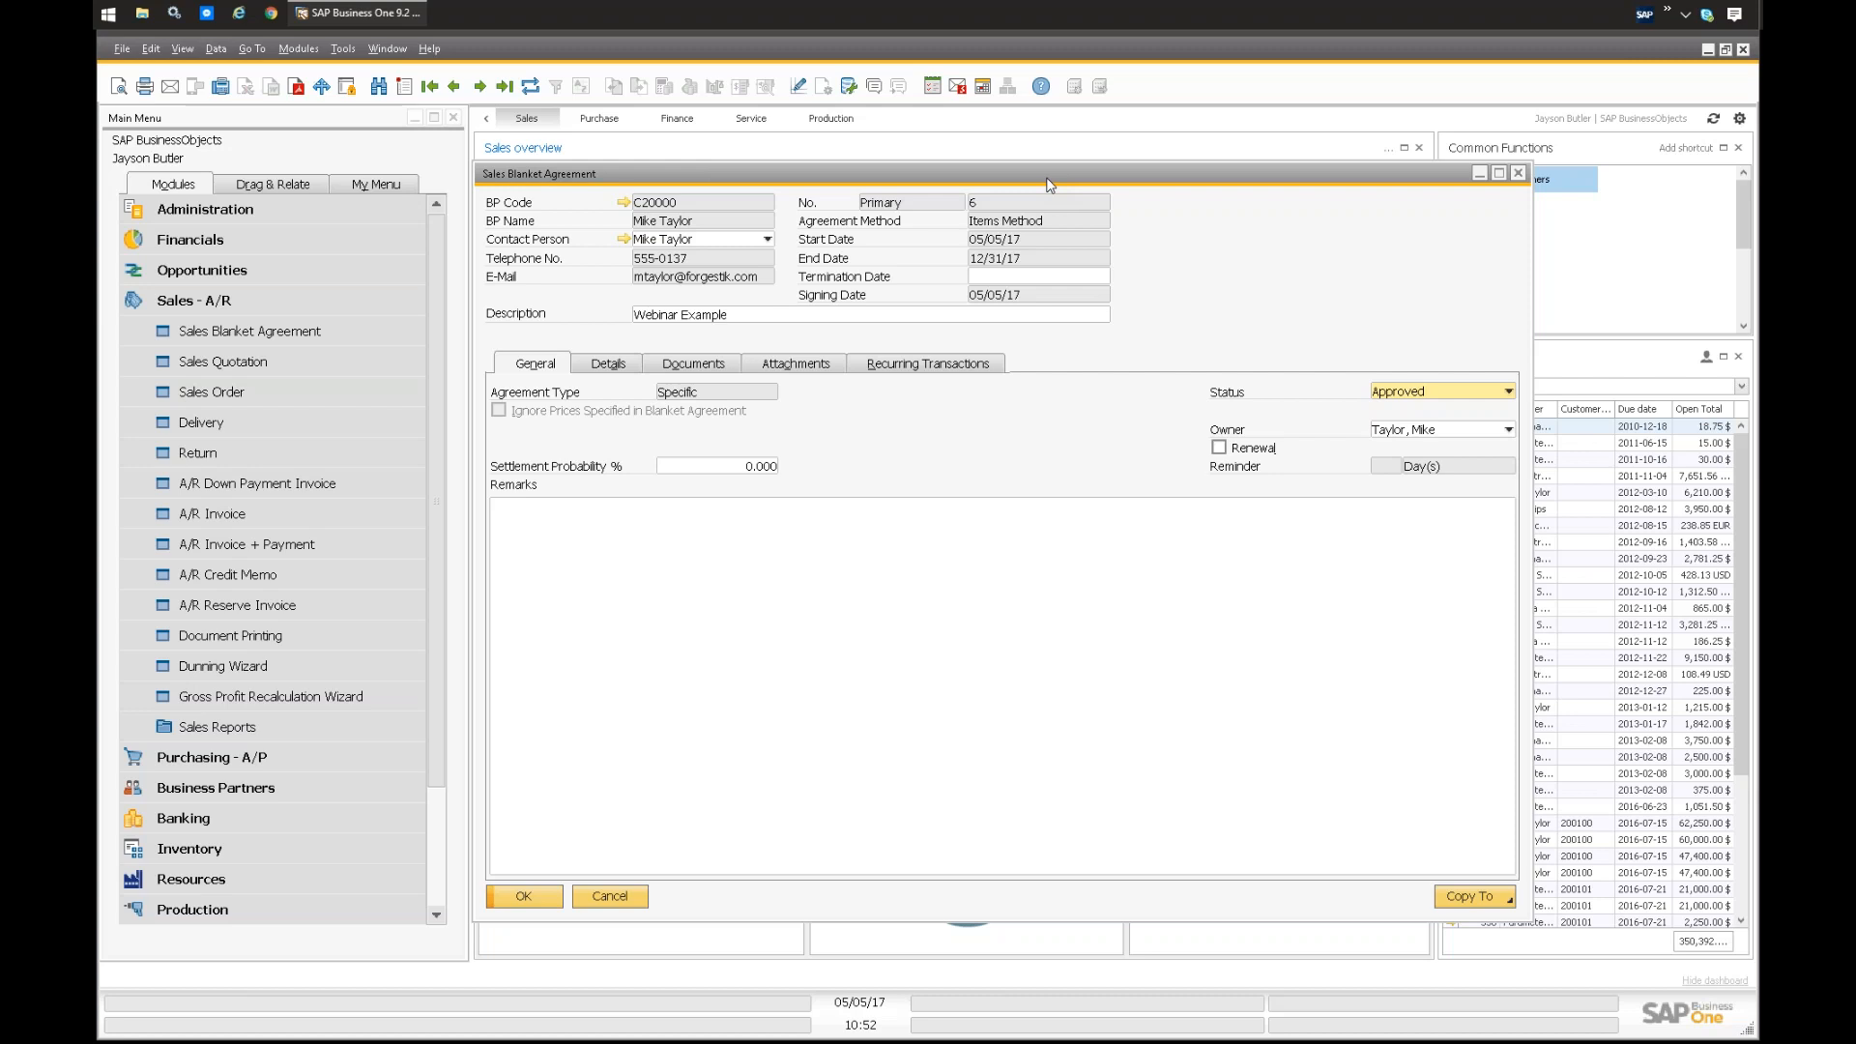
{"action": "left_click", "coordinate": [249, 306]}
{"action": "left_click", "coordinate": [1265, 283]}
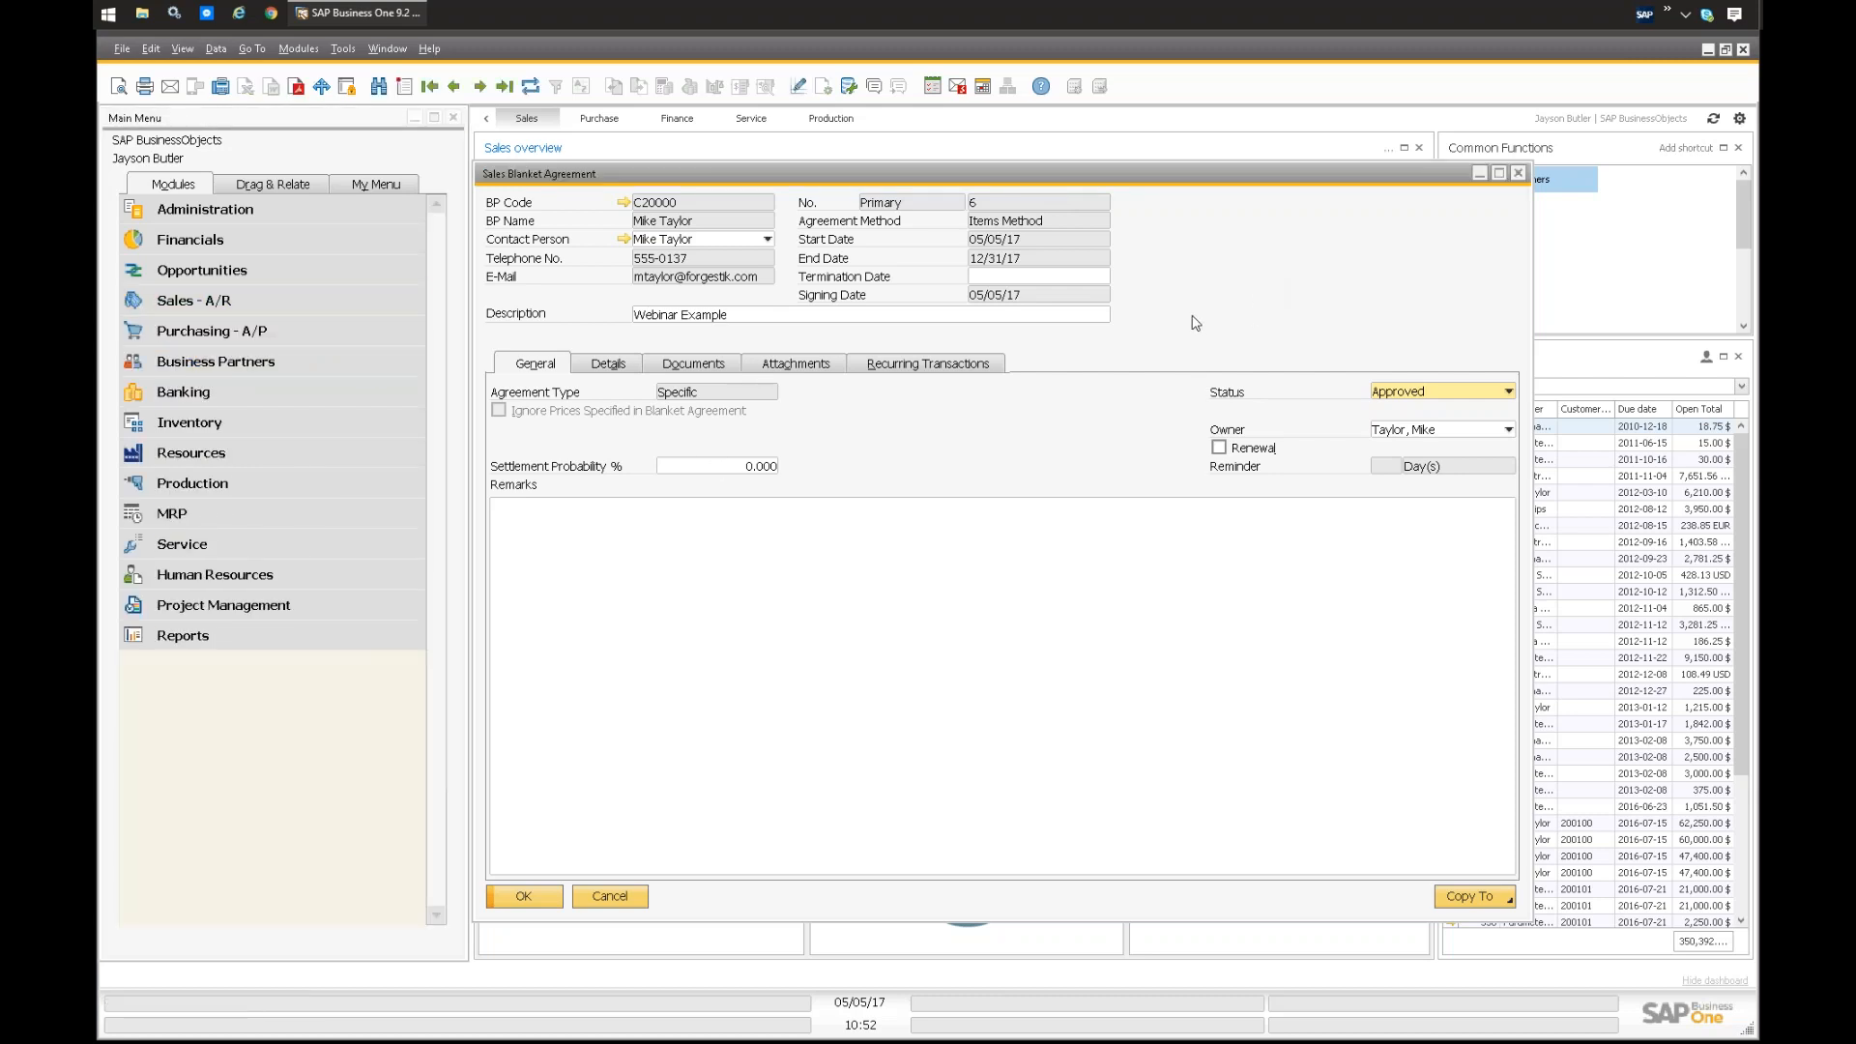
{"action": "left_click_drag", "start_coordinate": [825, 178], "coordinate": [831, 177]}
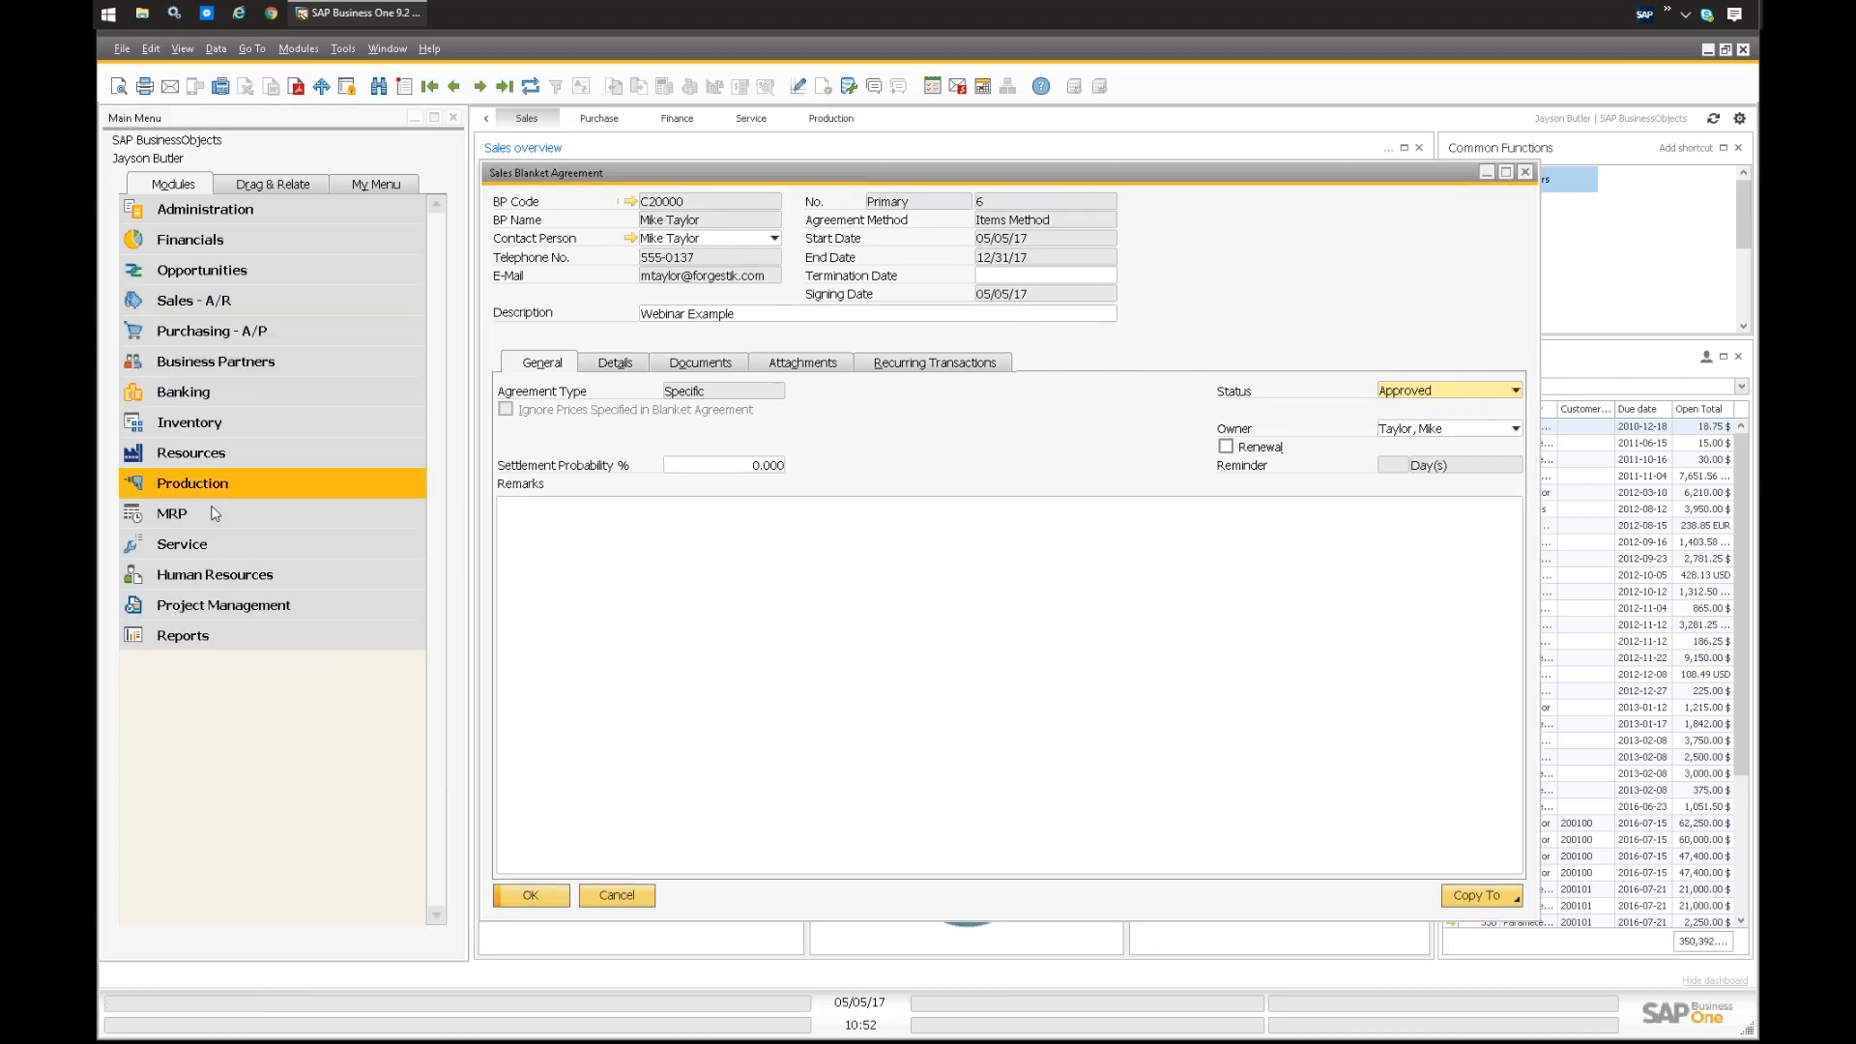
{"action": "left_click", "coordinate": [176, 546]}
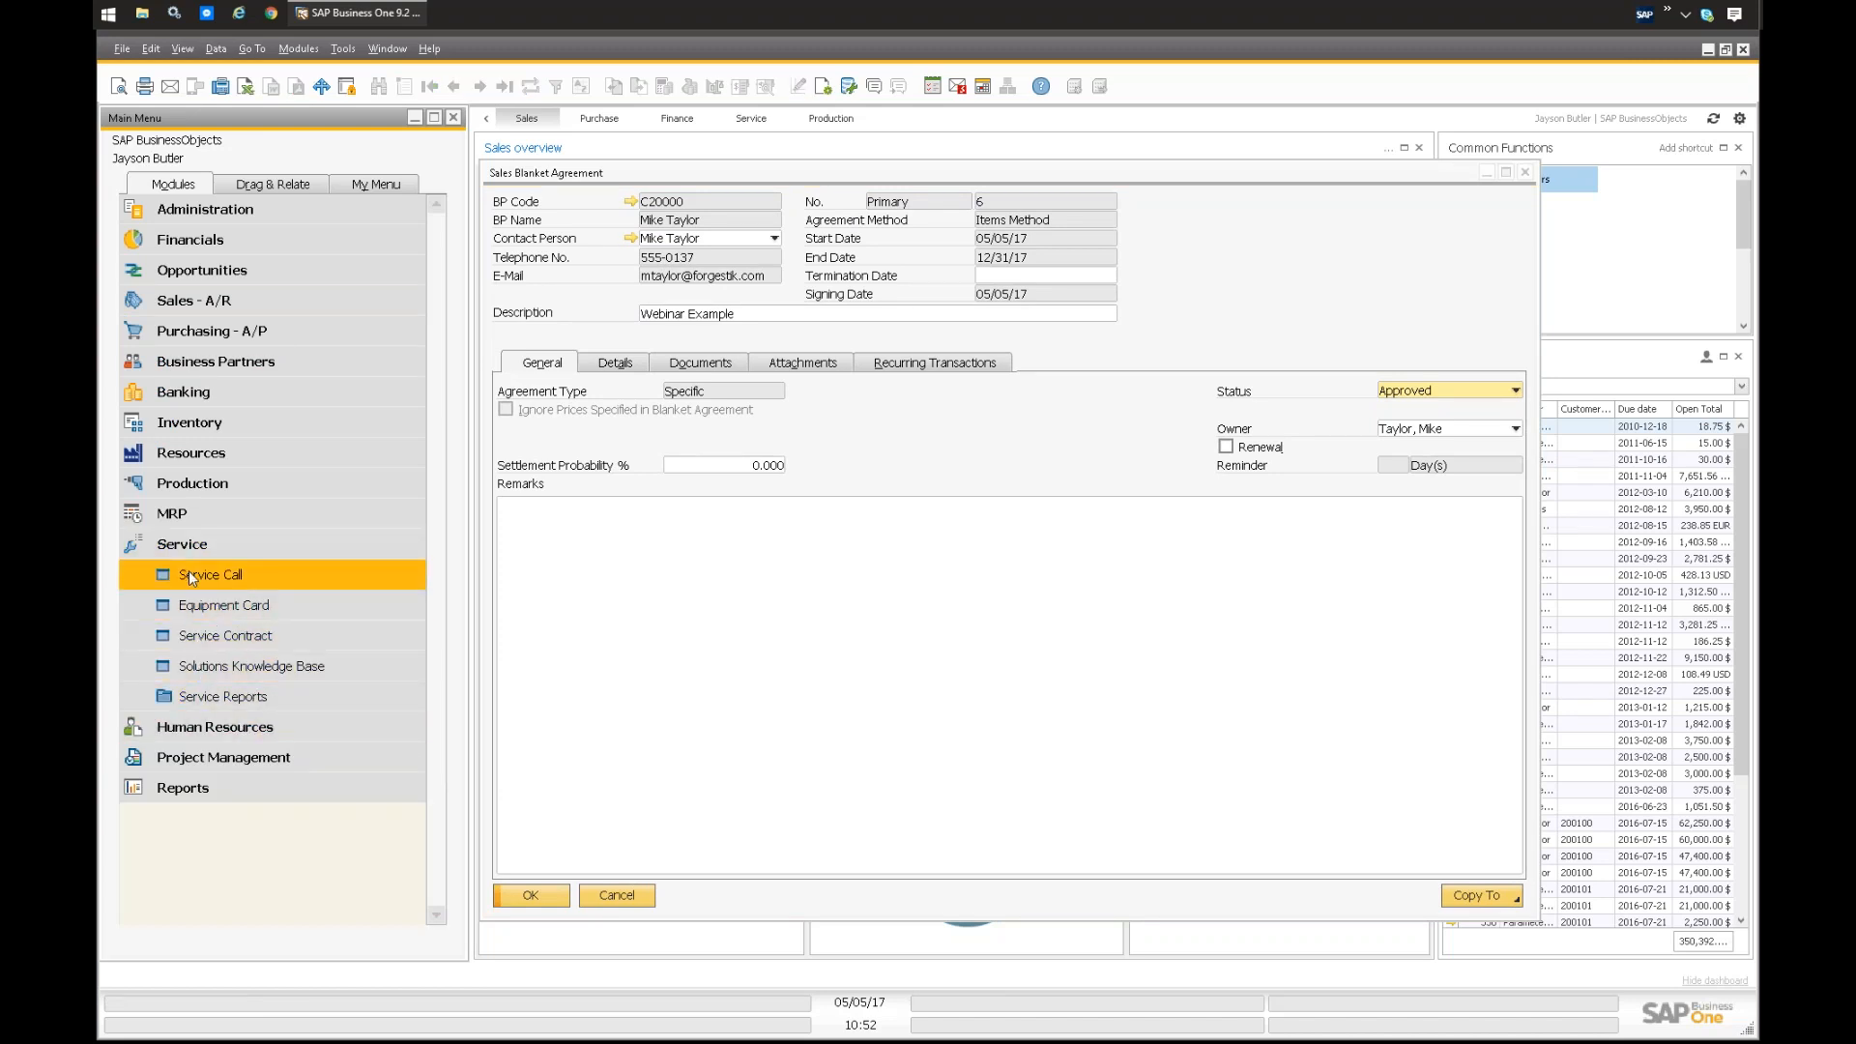
{"action": "left_click", "coordinate": [192, 546]}
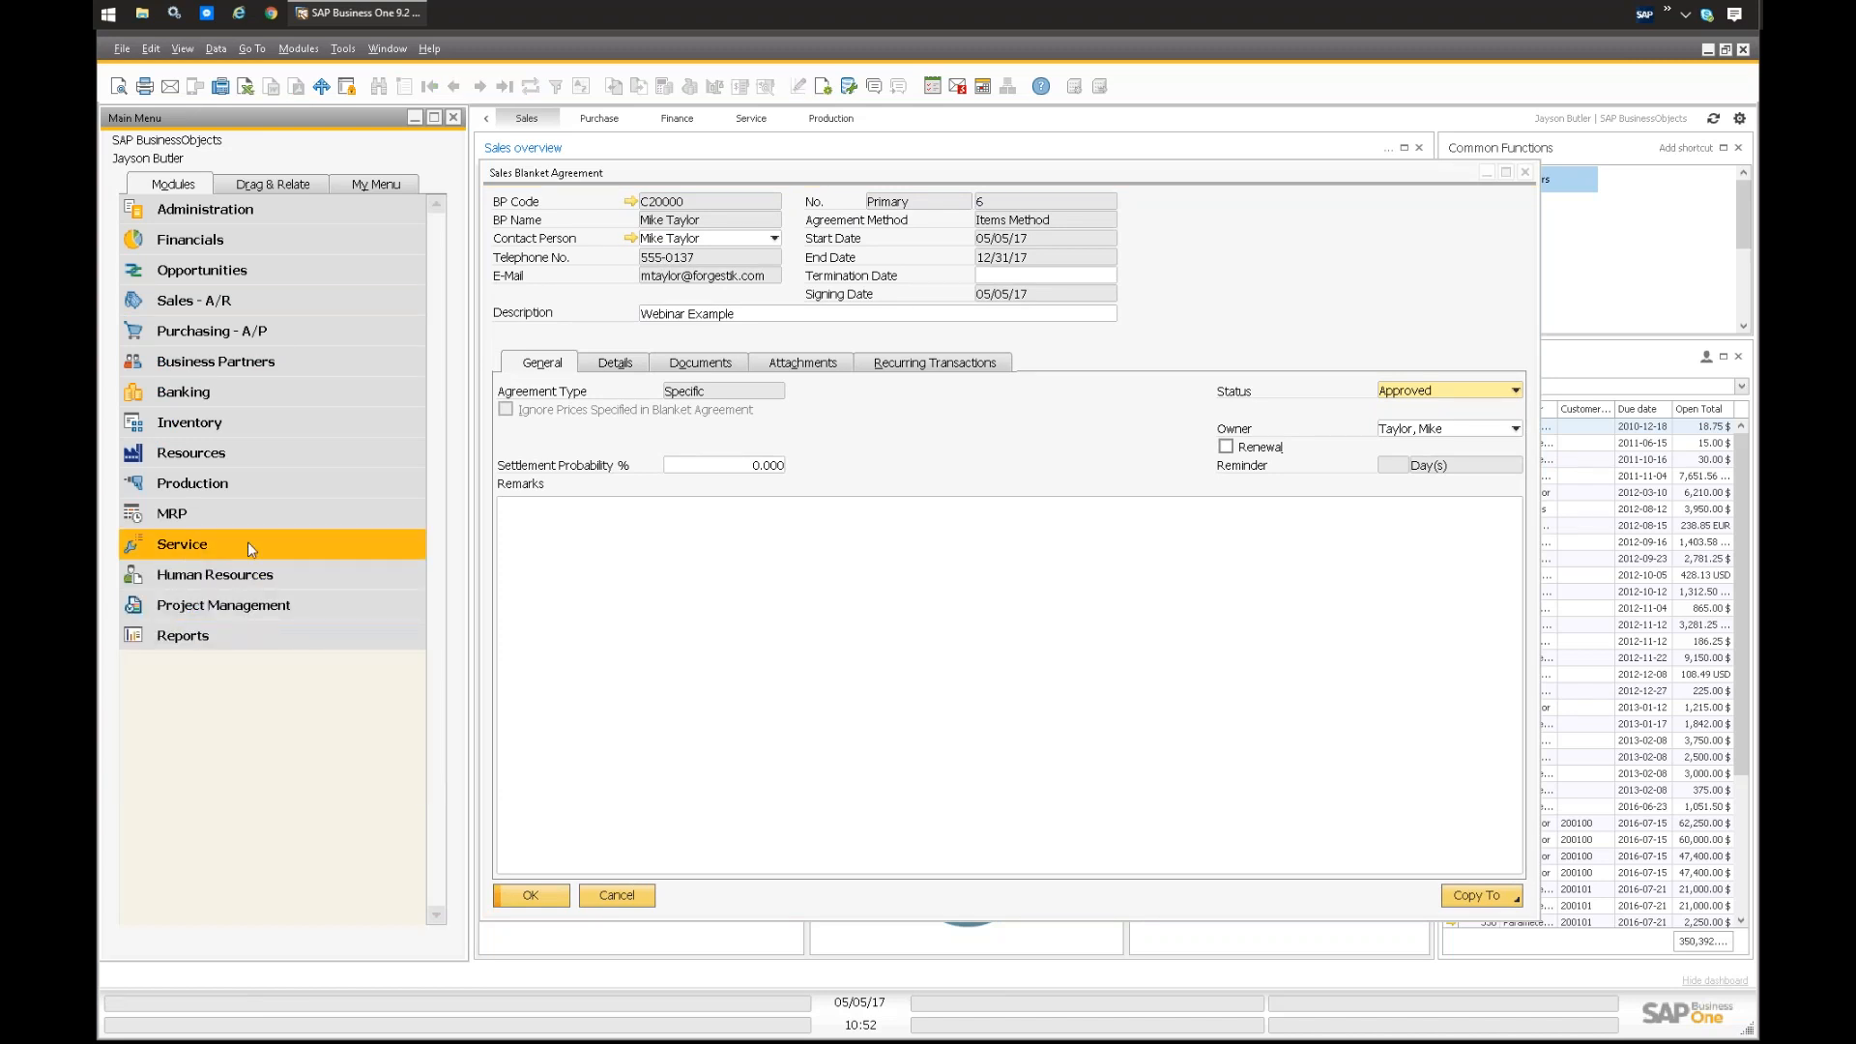
{"action": "left_click", "coordinate": [1216, 228]}
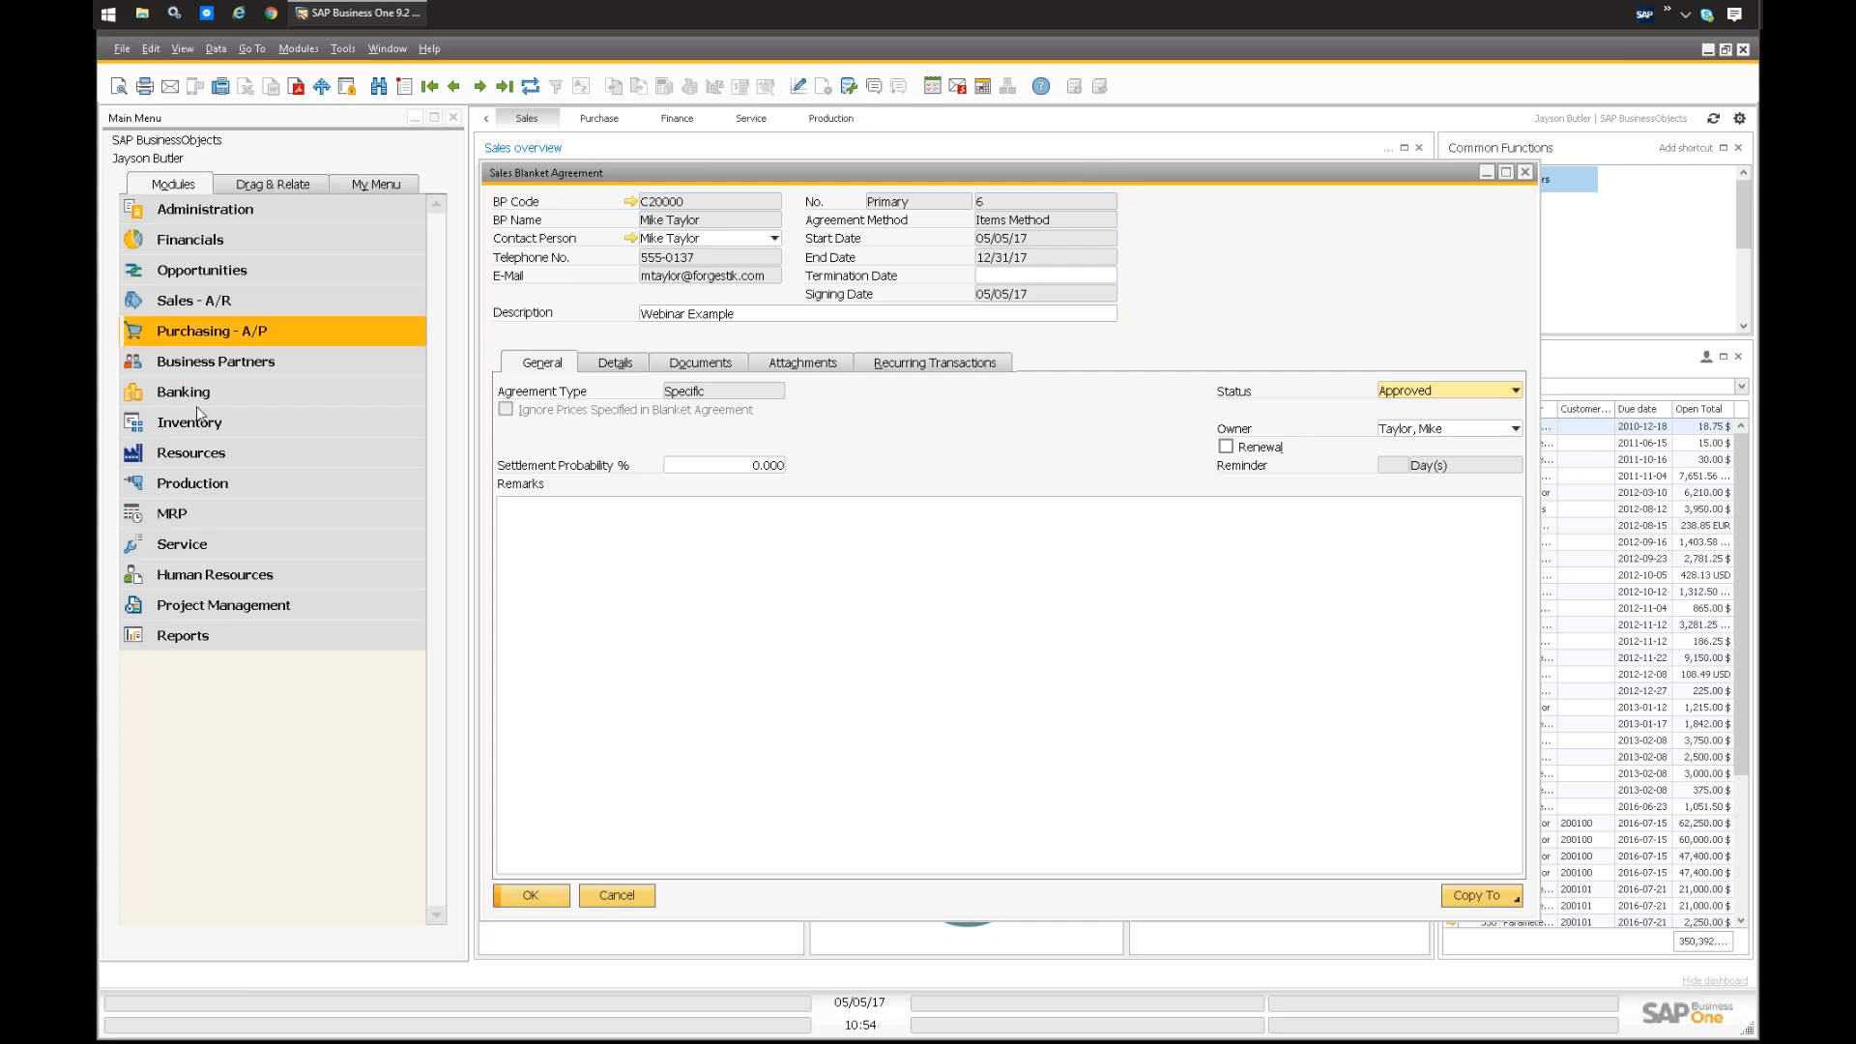
Step: Expand the Service module to view its entries, collapse it, and return to the Sales Blanket Agreement window
{"action": "left_click", "coordinate": [222, 547]}
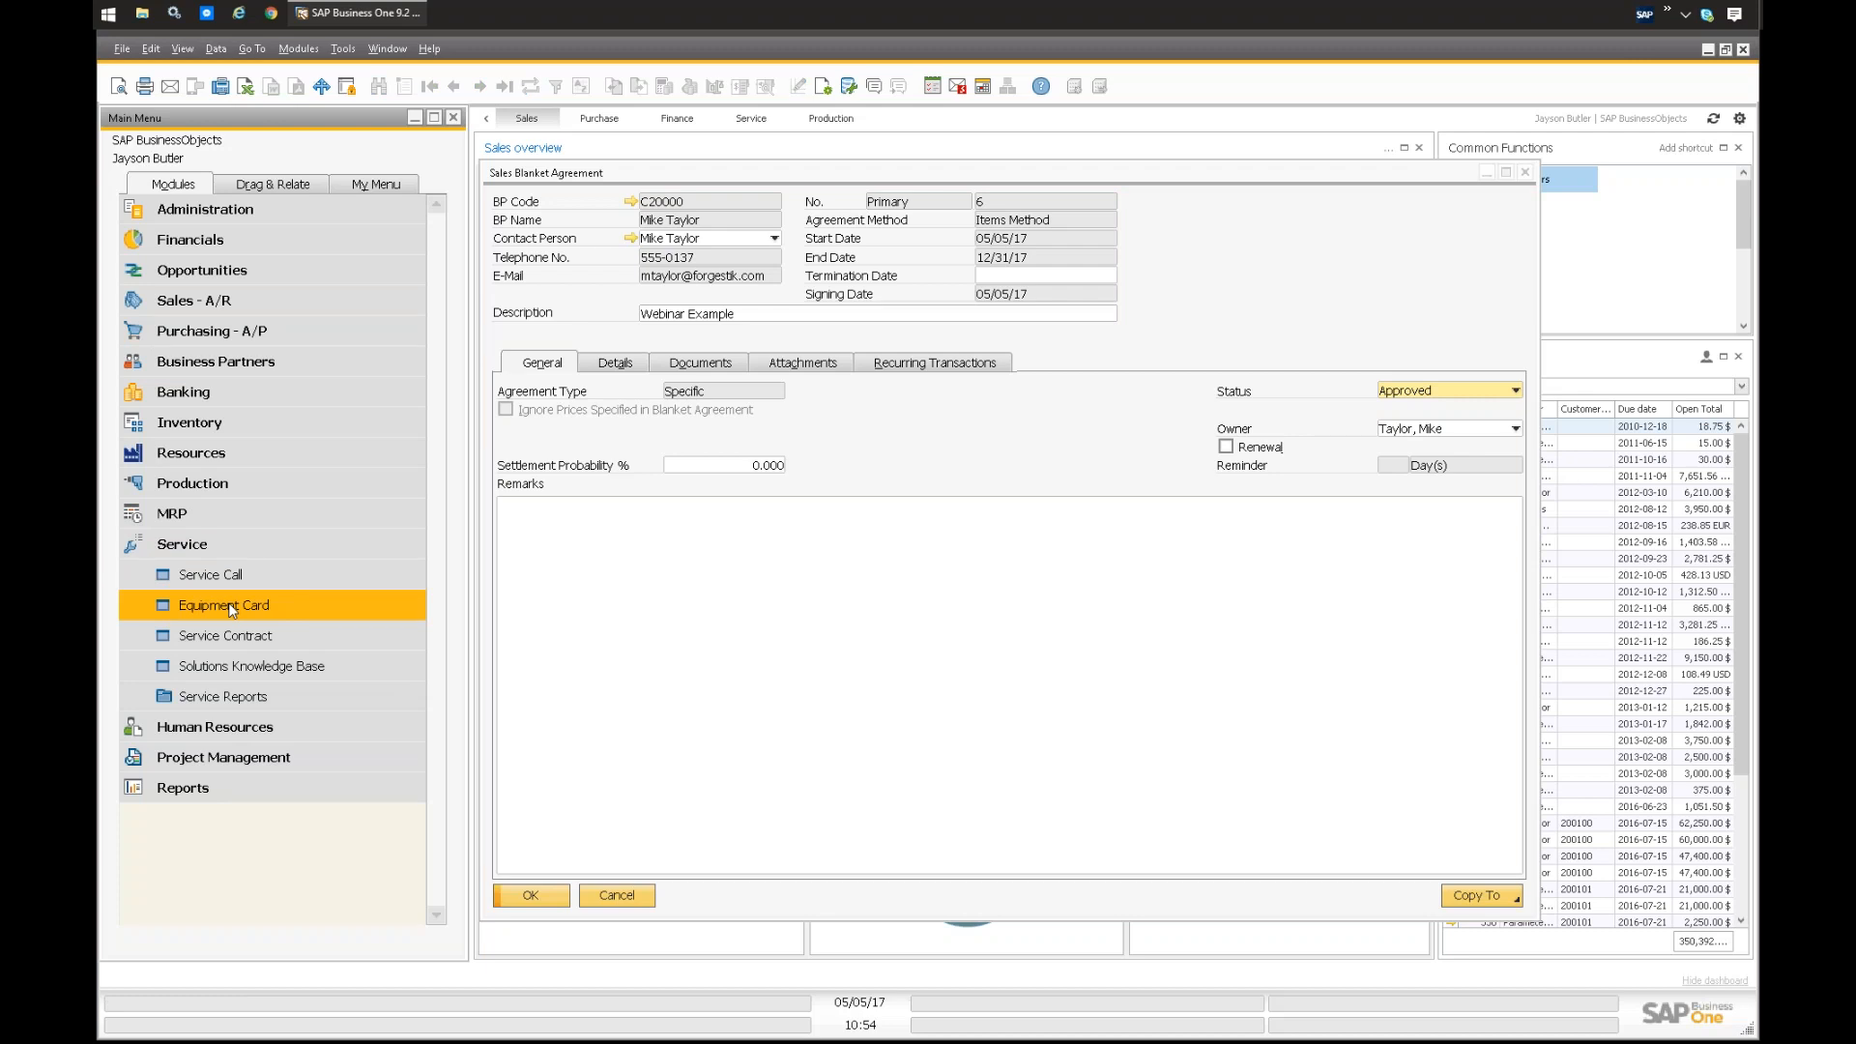
{"action": "left_click", "coordinate": [230, 549]}
{"action": "left_click", "coordinate": [1245, 276]}
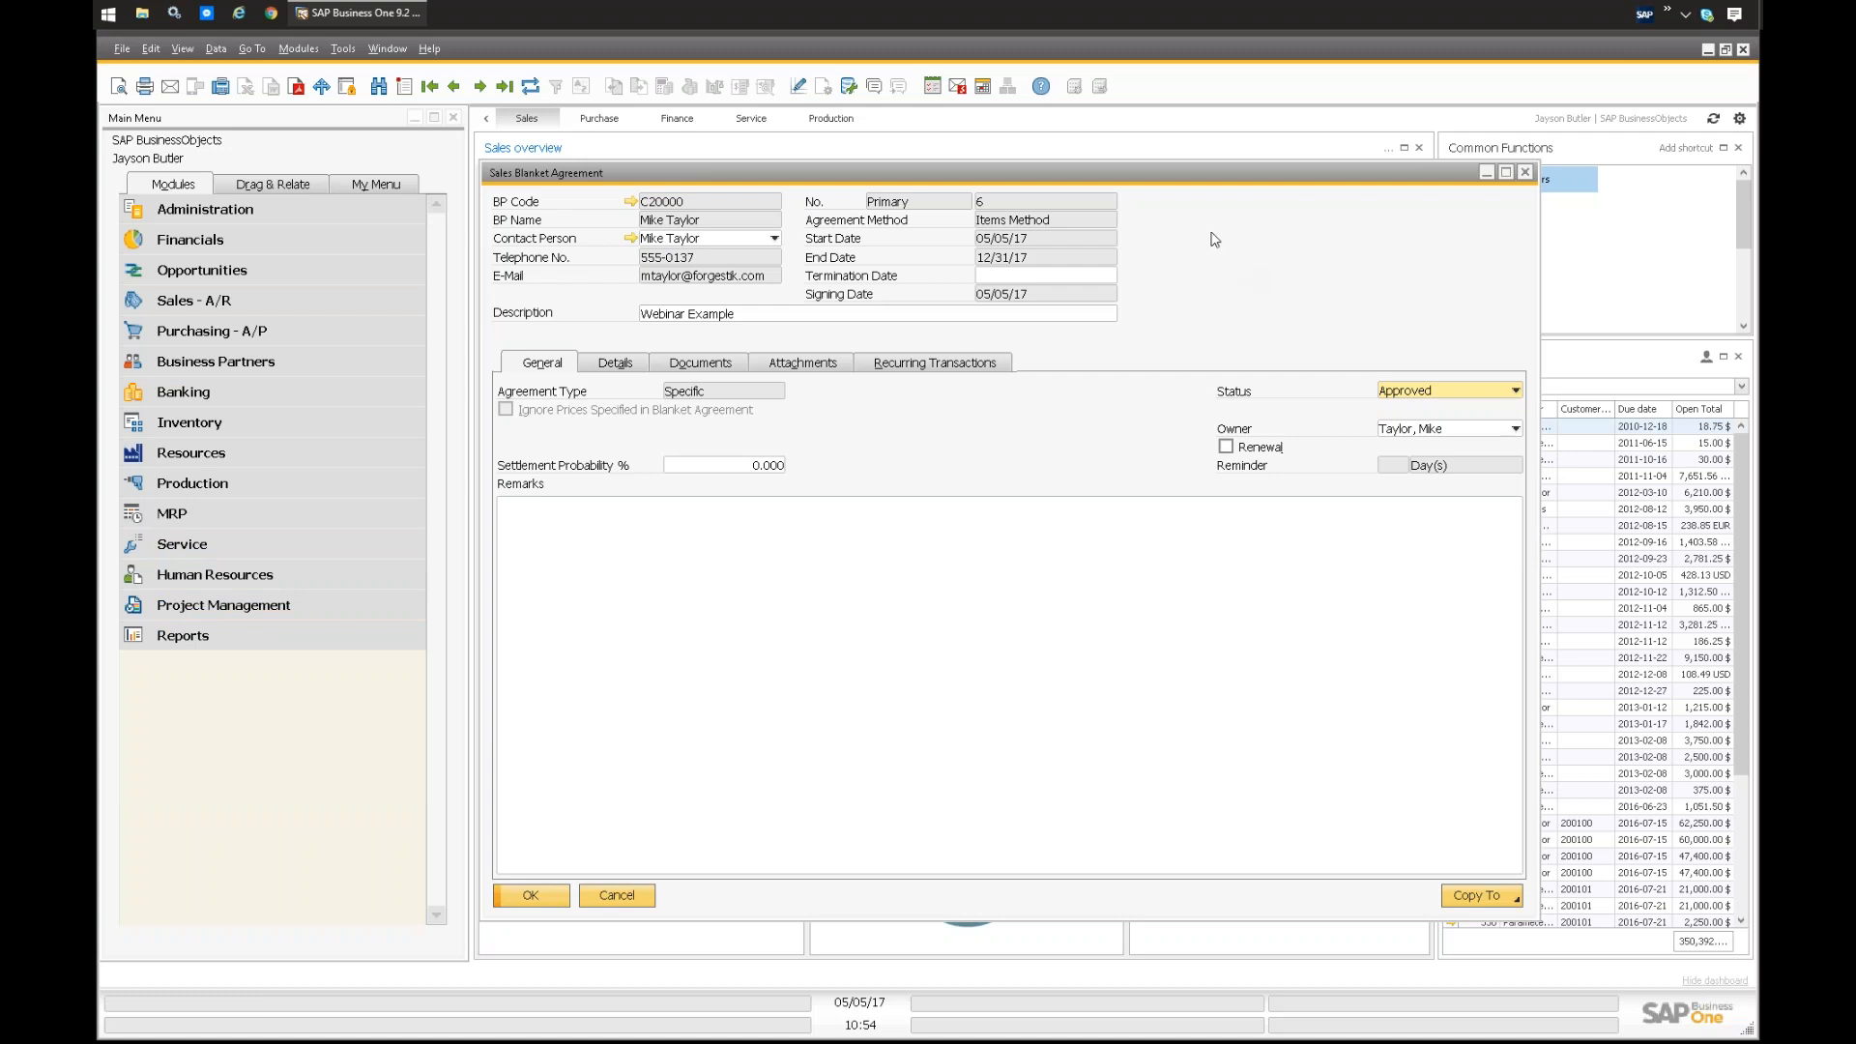
{"action": "left_click_drag", "start_coordinate": [1201, 174], "coordinate": [1206, 182]}
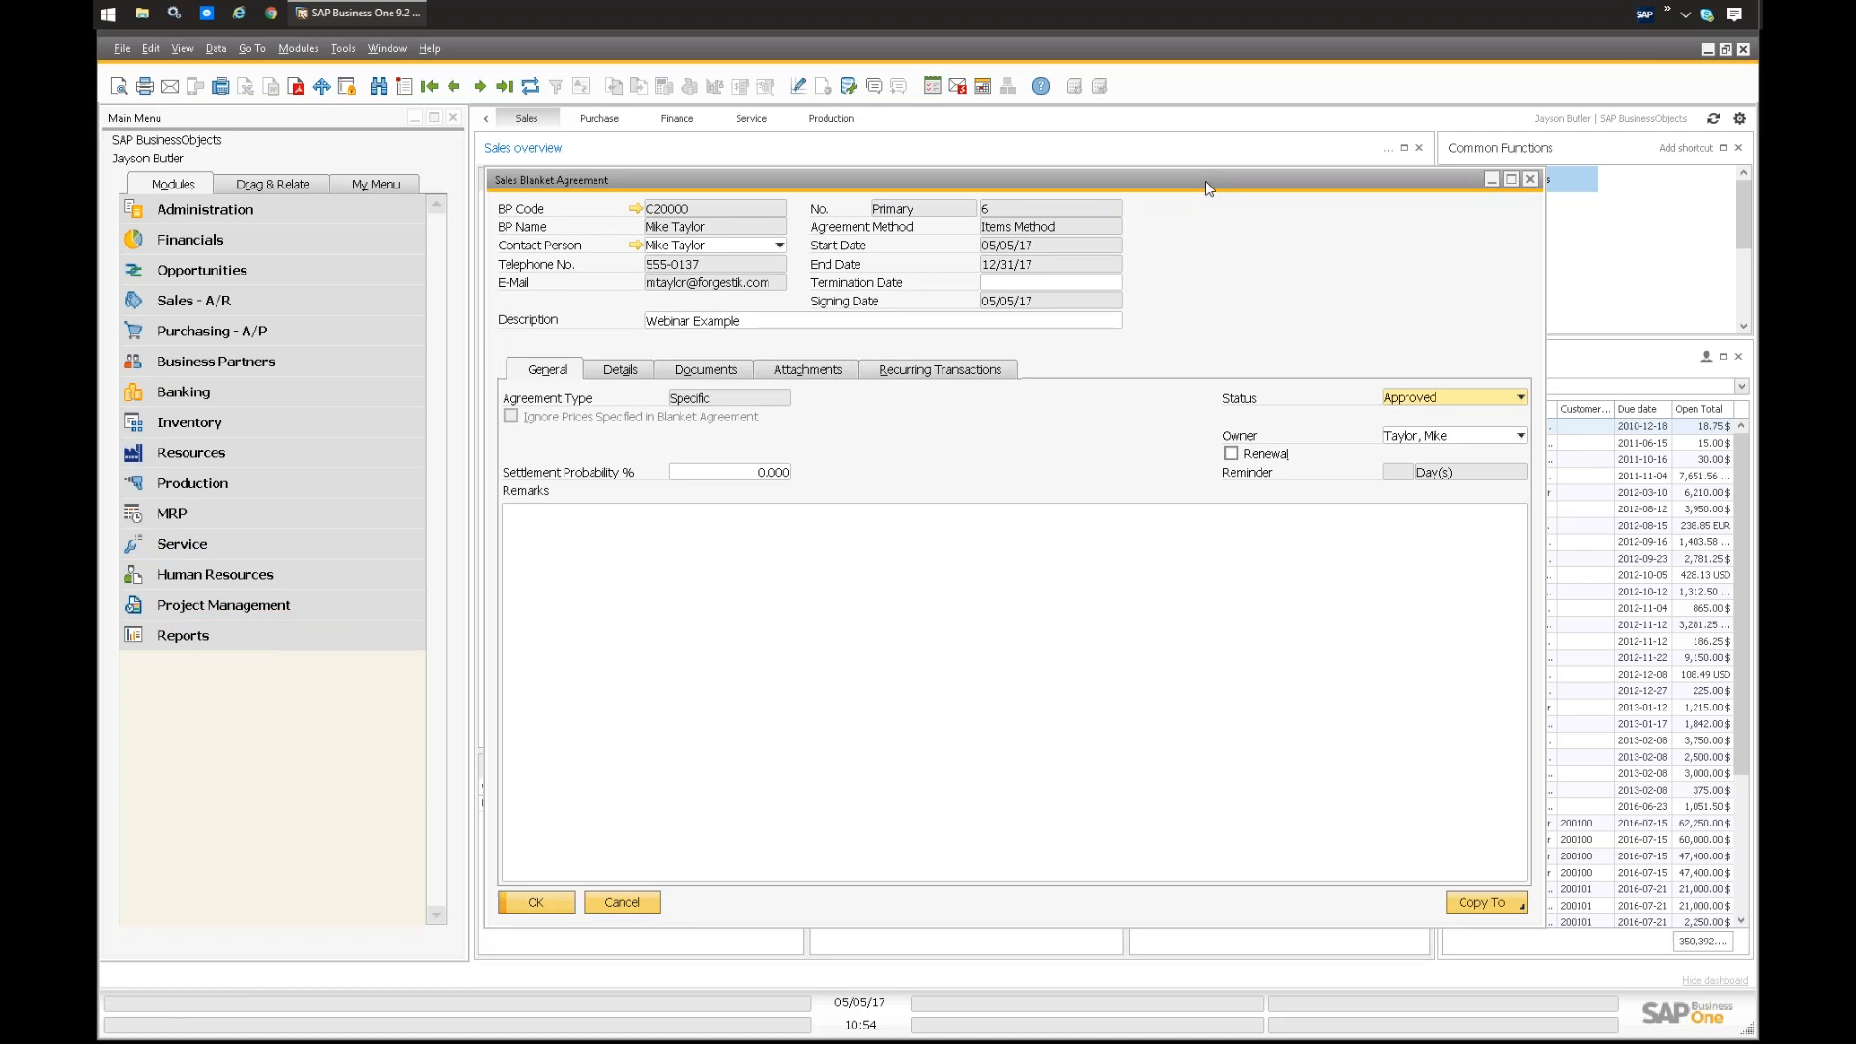
Step: Expand the Inventory module's Price Lists folder to view its pricing and discount options, and return to the Sales Blanket Agreement window
{"action": "left_click", "coordinate": [172, 303]}
{"action": "left_click", "coordinate": [255, 295]}
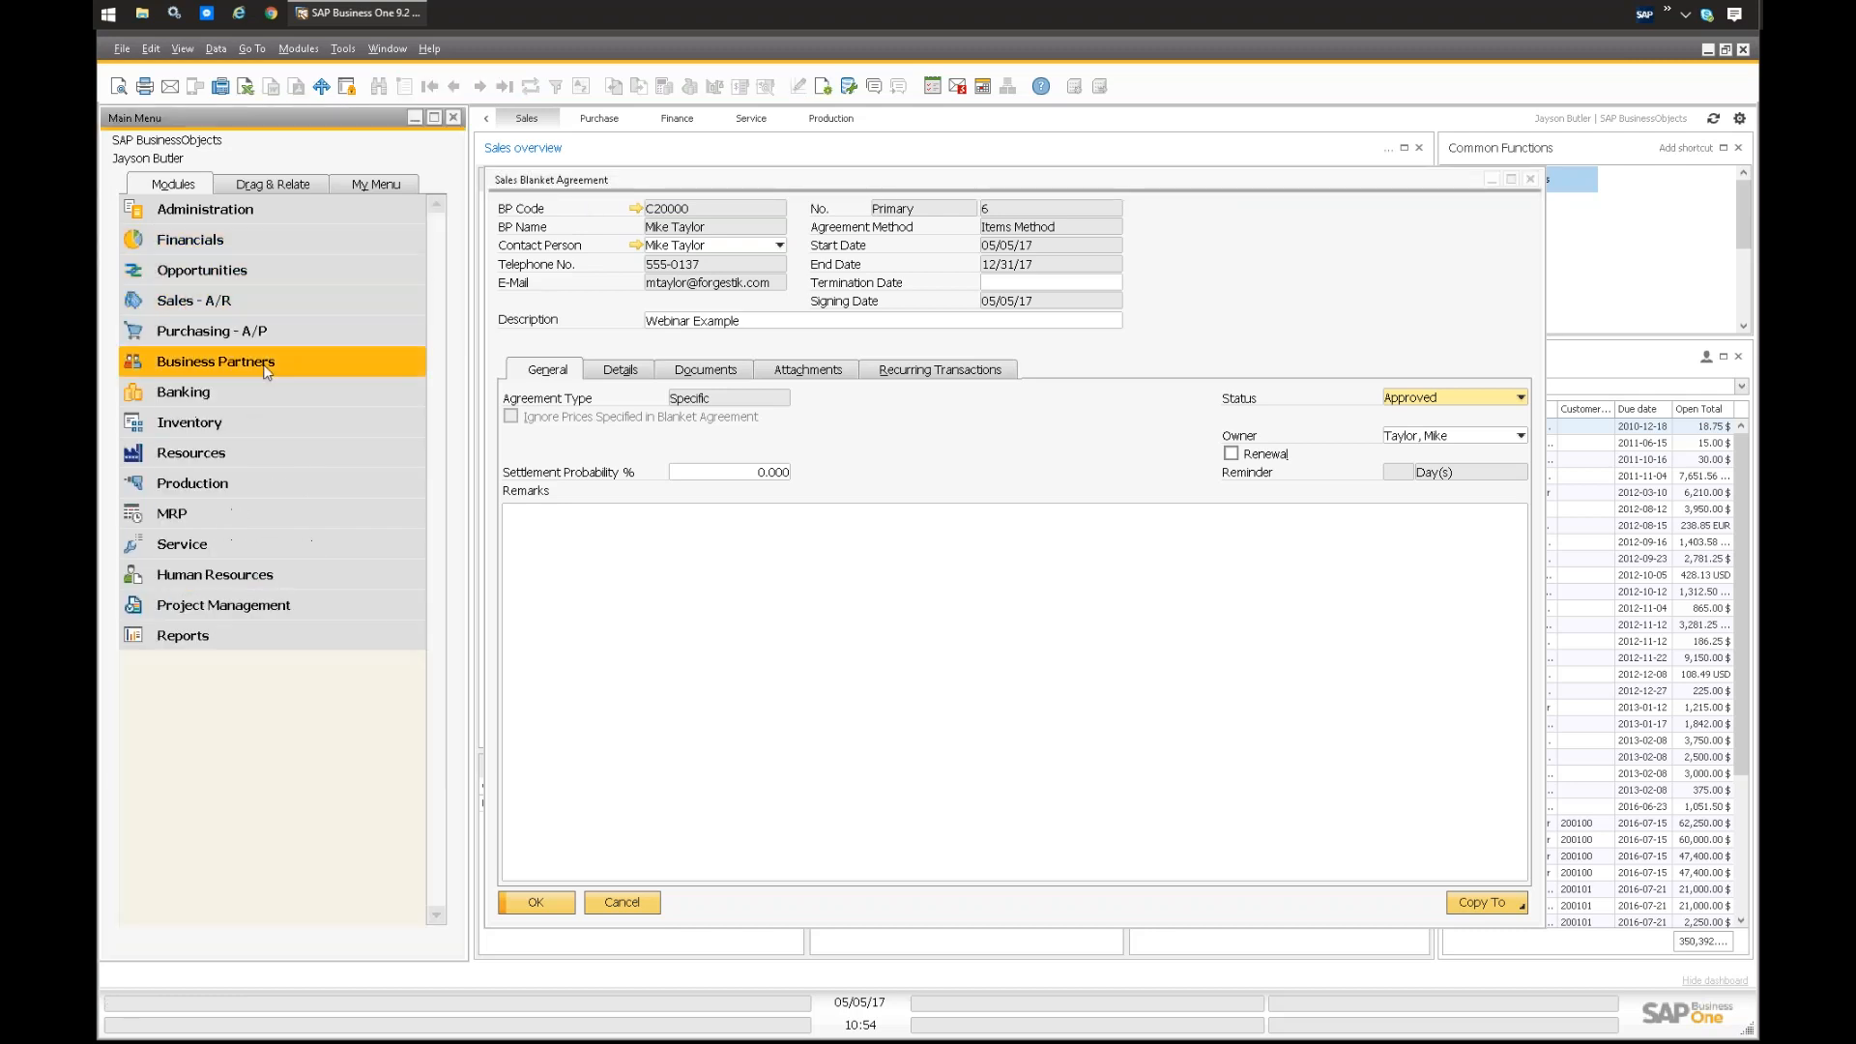
{"action": "left_click", "coordinate": [203, 425]}
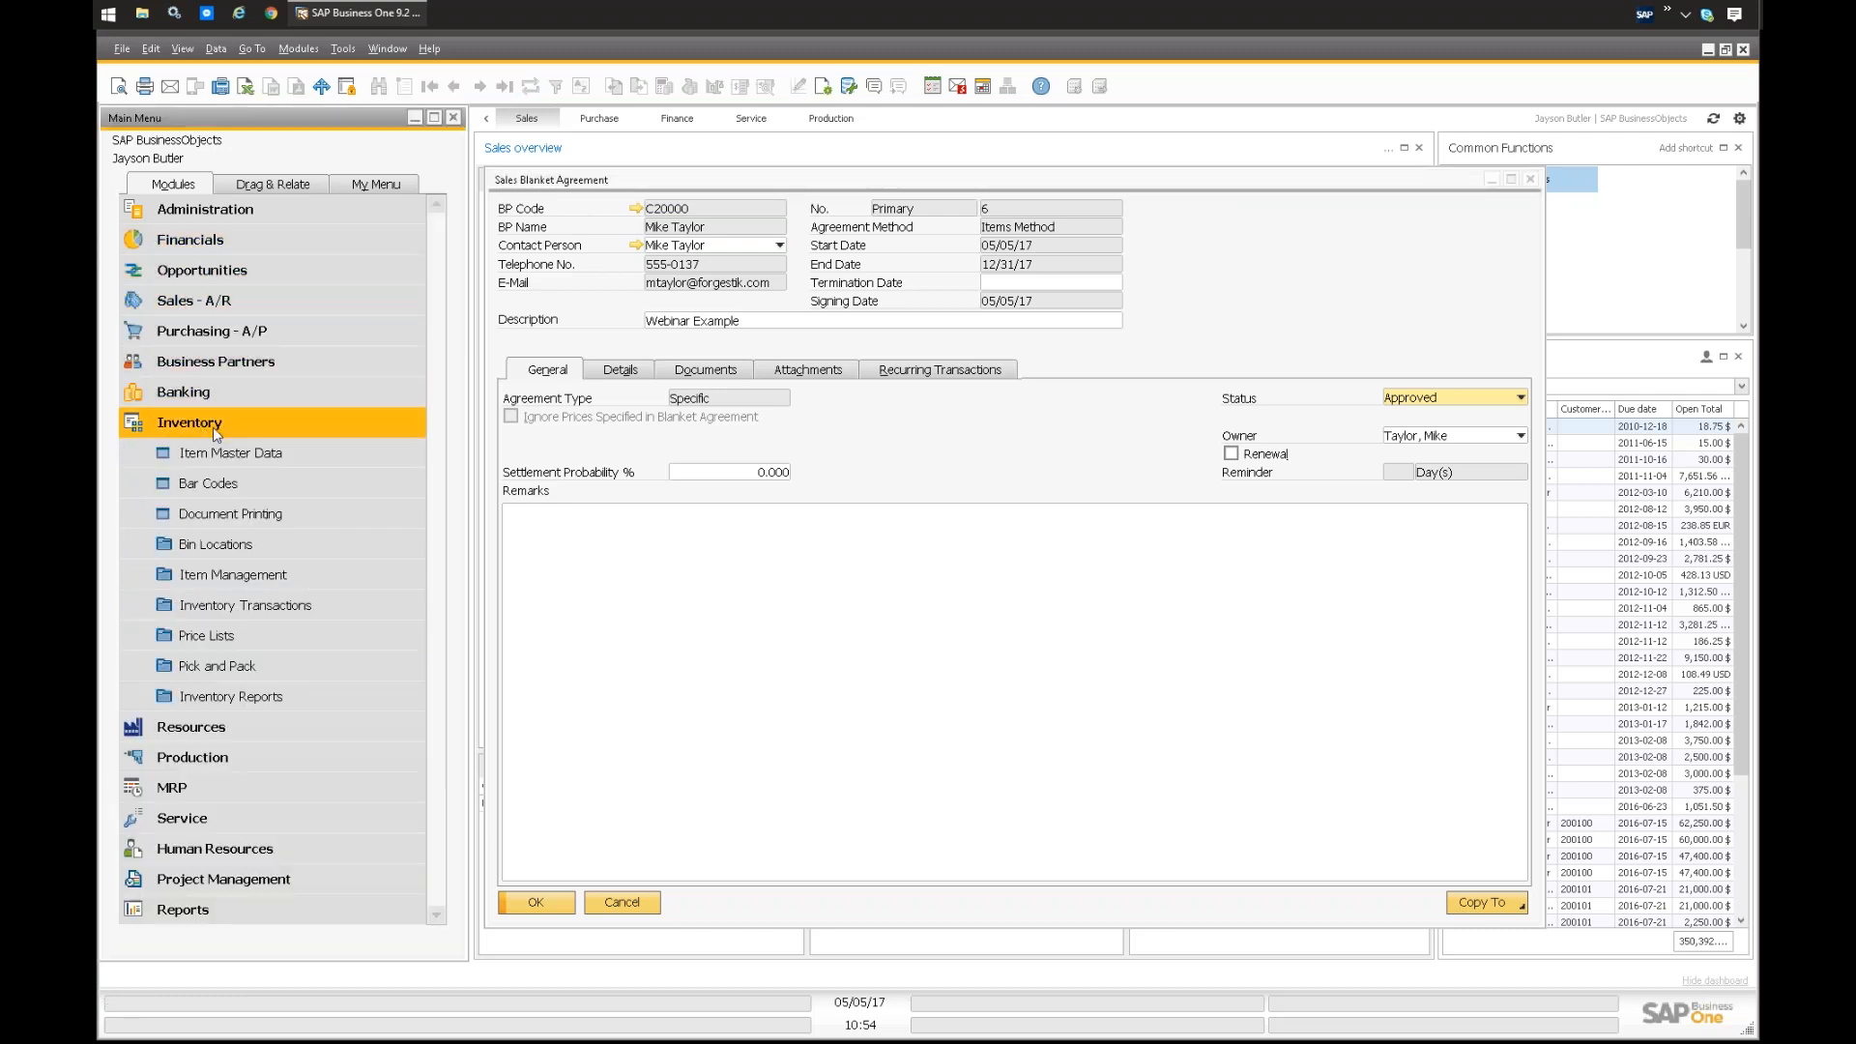
{"action": "left_click", "coordinate": [212, 638]}
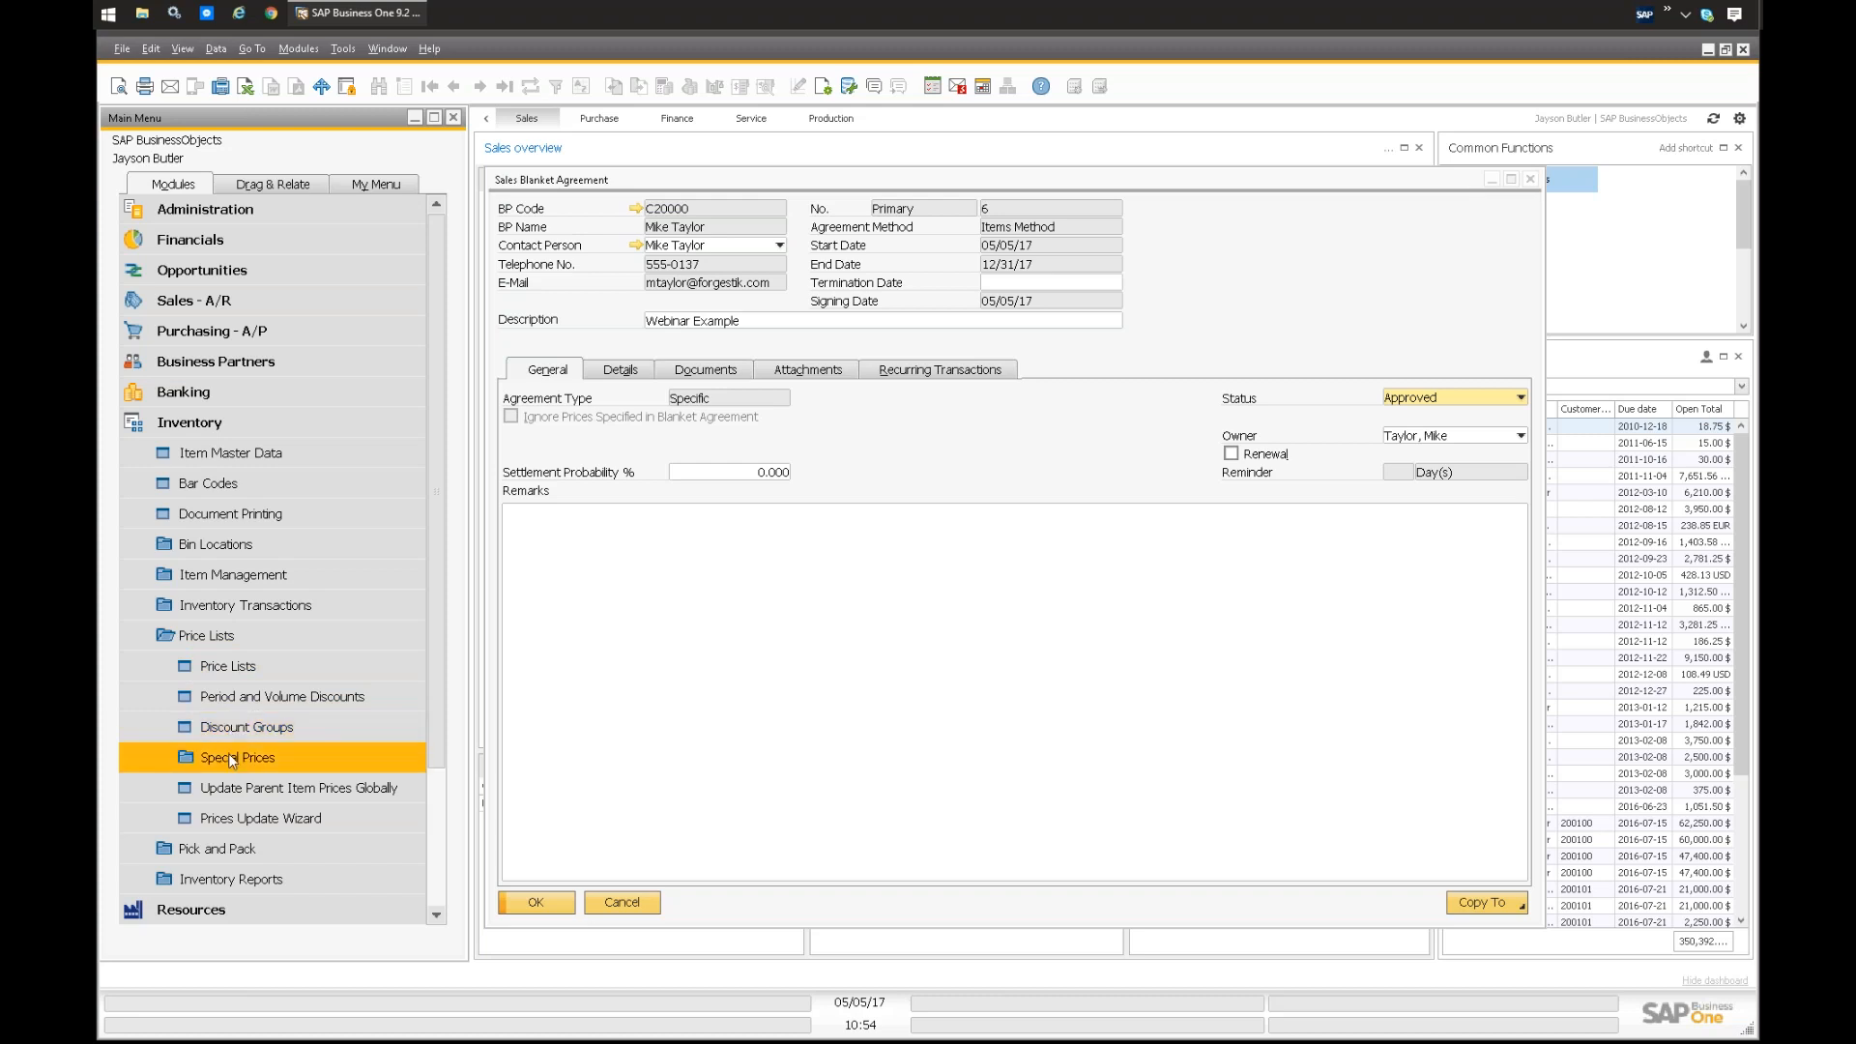
{"action": "left_click", "coordinate": [899, 462]}
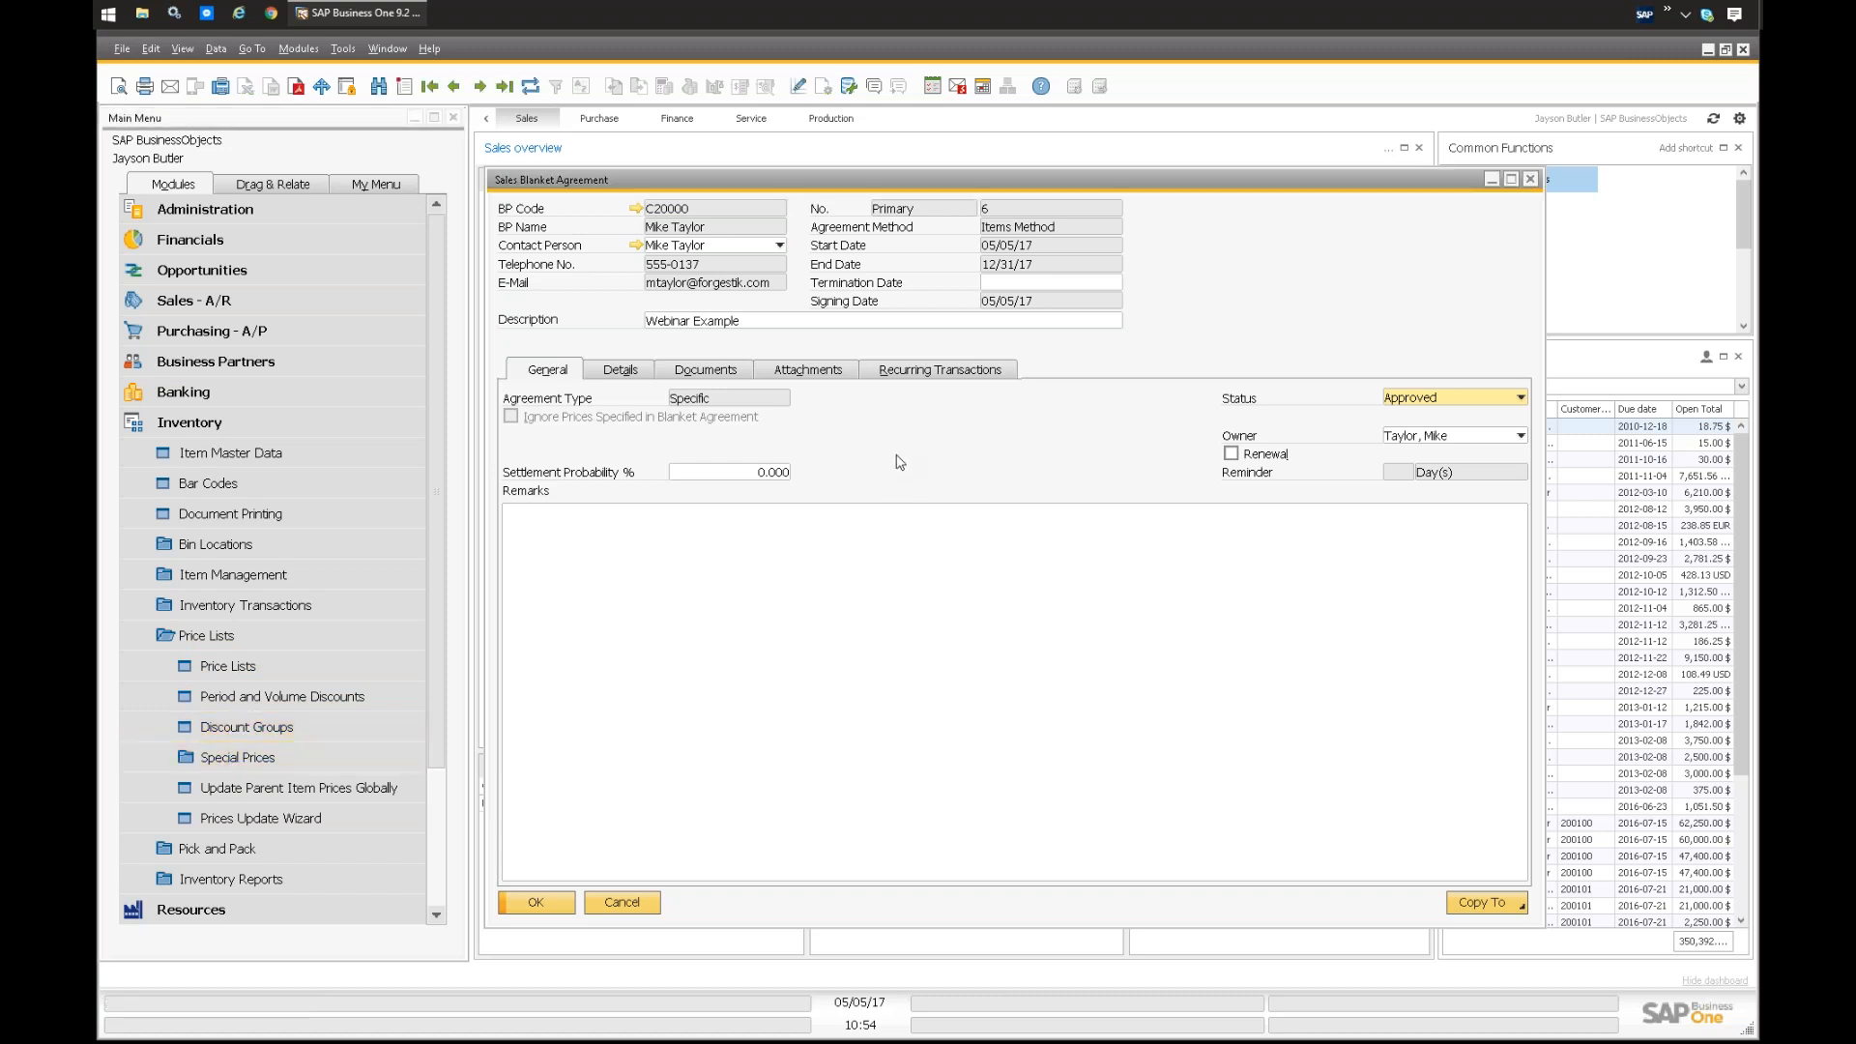